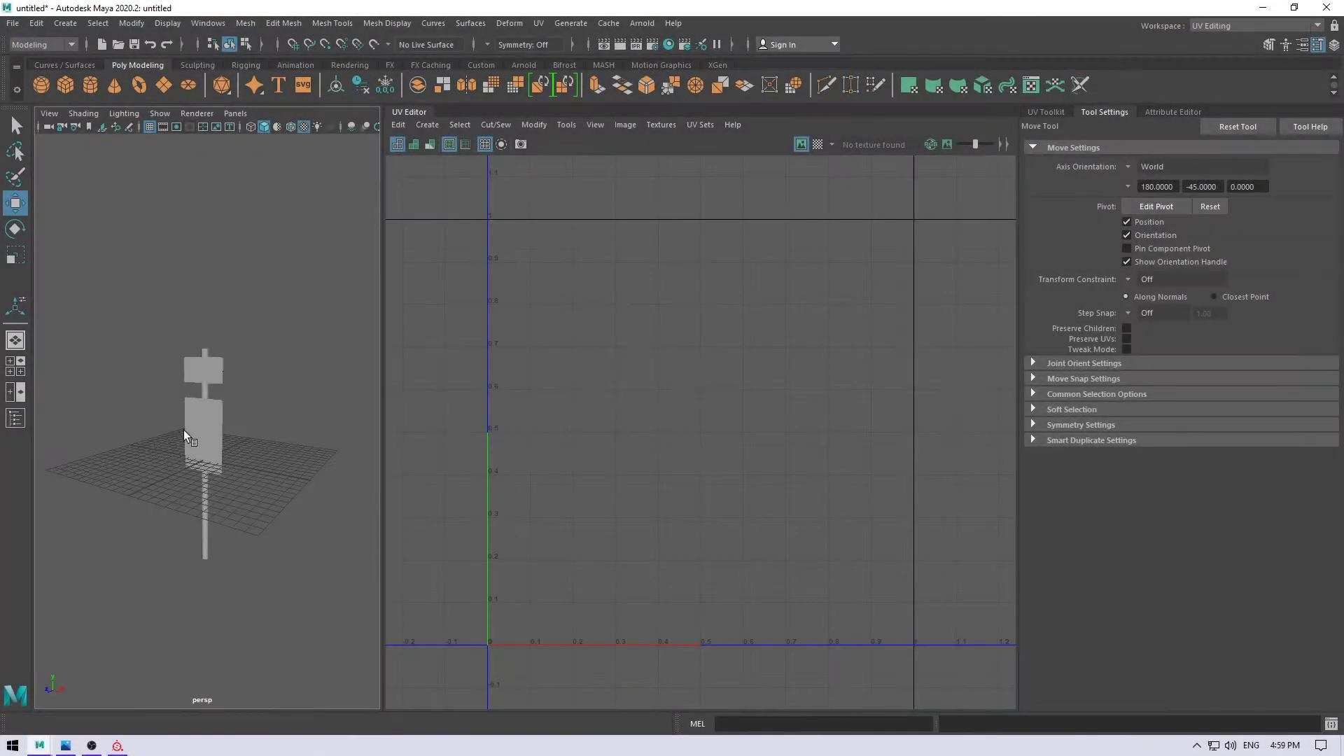
# - Apply a cylindrical UV projection to the signpost pole (pCylinder1) and show its manipulator
pyautogui.keyDown('alt'); pyautogui.moveTo(183, 430); pyautogui.dragTo(250, 494, button='right'); pyautogui.keyUp('alt')
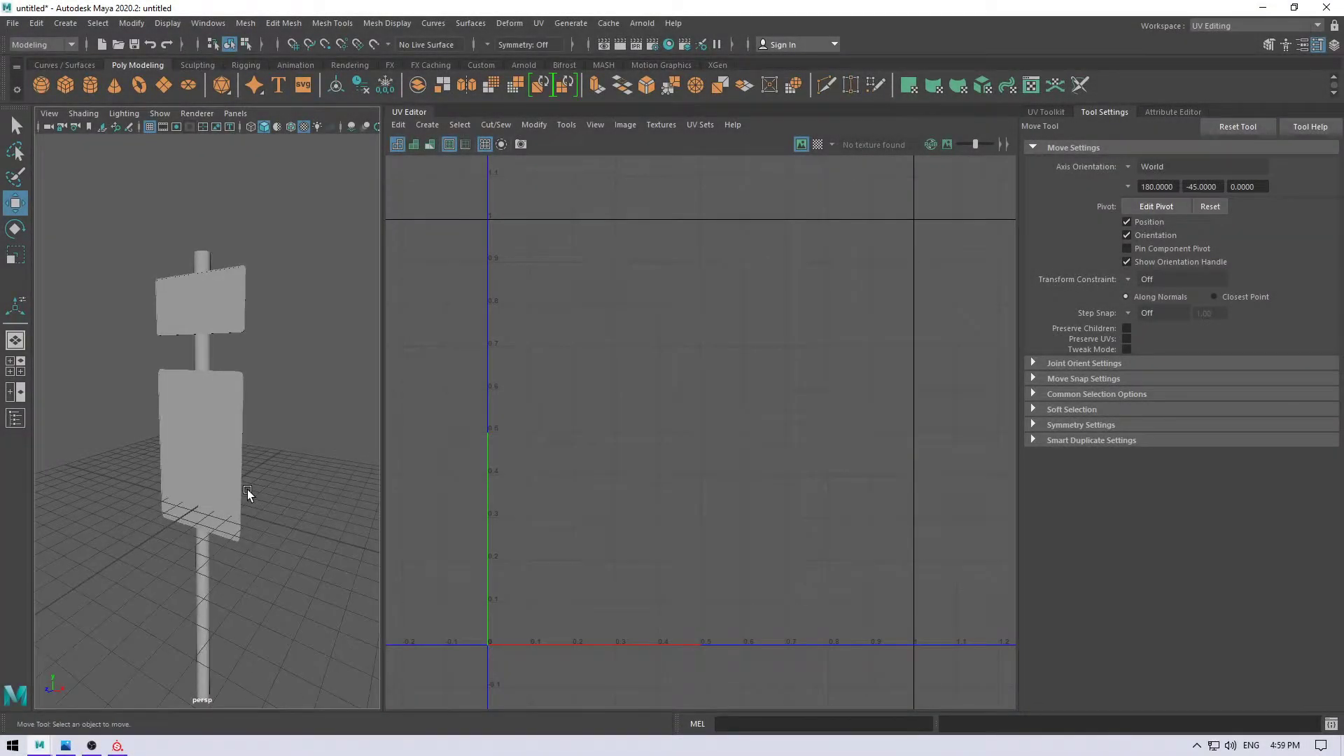
pyautogui.click(205, 340)
pyautogui.click(427, 124)
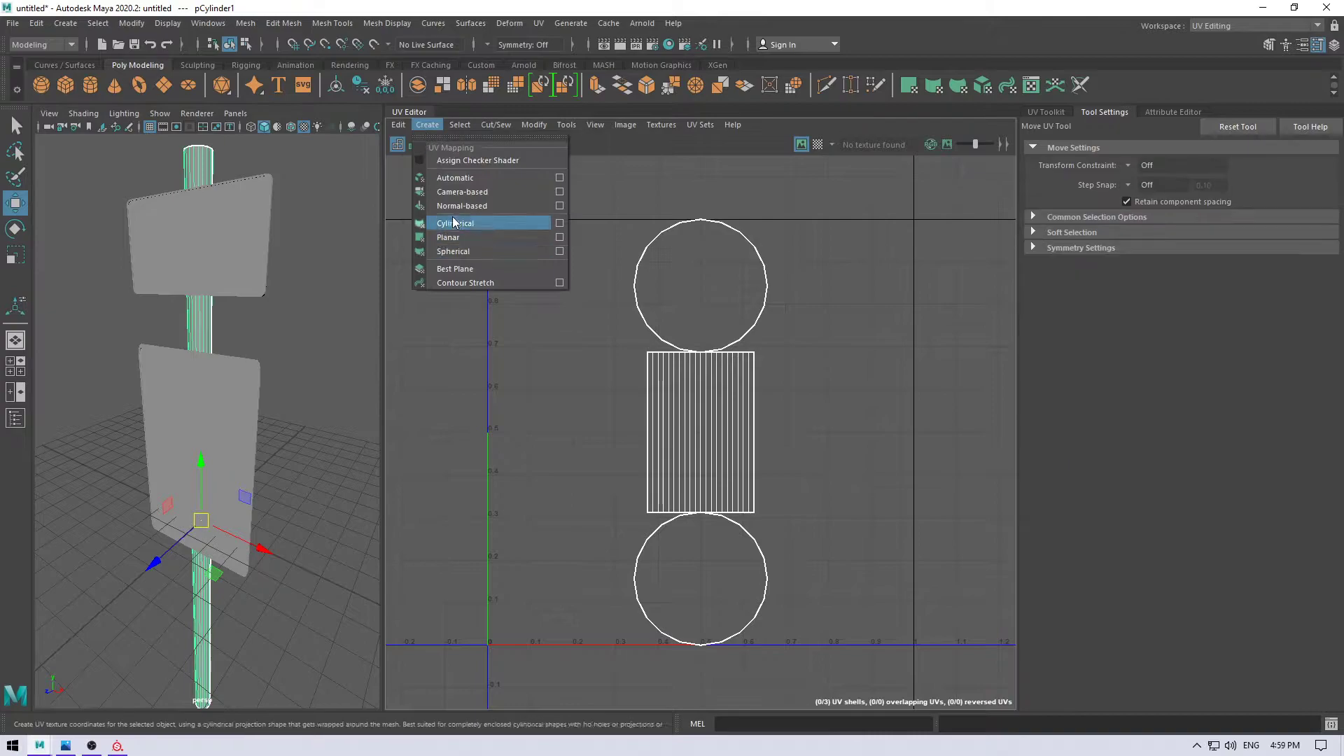
pyautogui.click(455, 221)
pyautogui.keyDown('alt'); pyautogui.moveTo(213, 540); pyautogui.dragTo(167, 546); pyautogui.keyUp('alt')
pyautogui.press('4')
pyautogui.press('t')
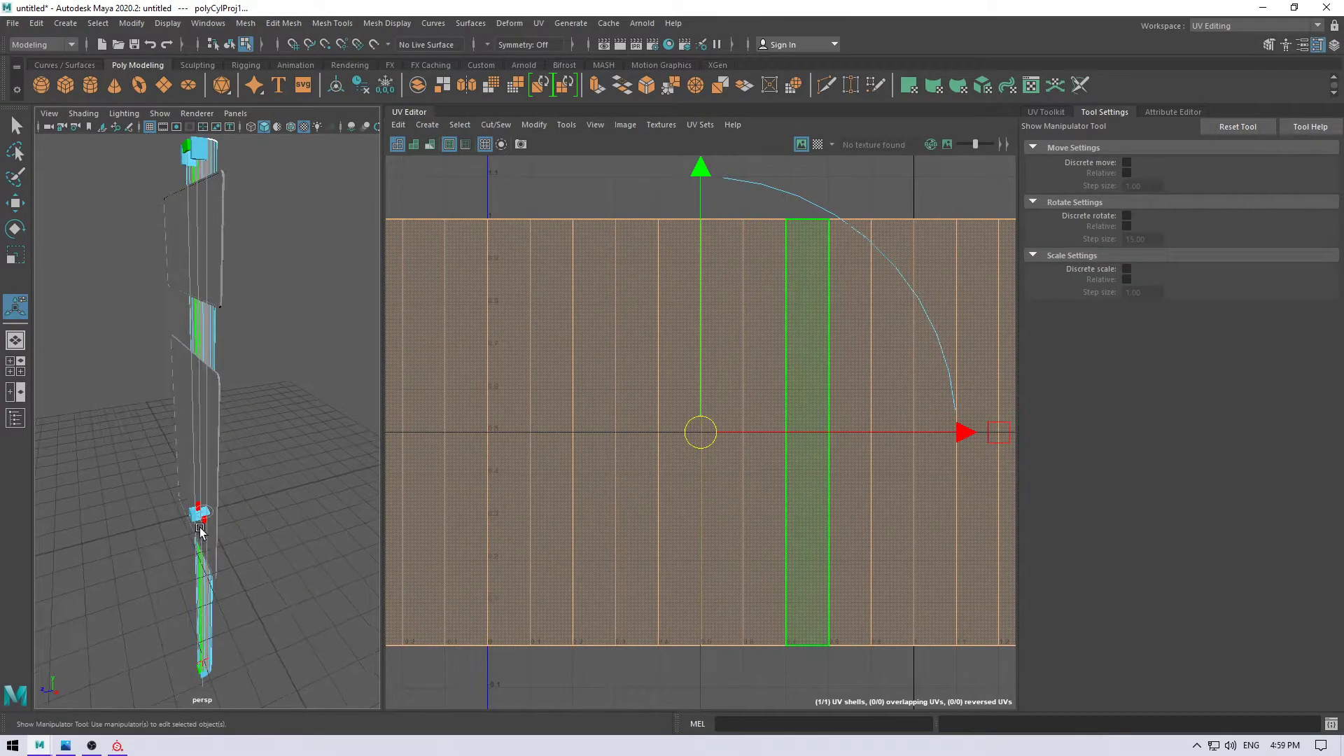
pyautogui.scroll(5, 166, 490)
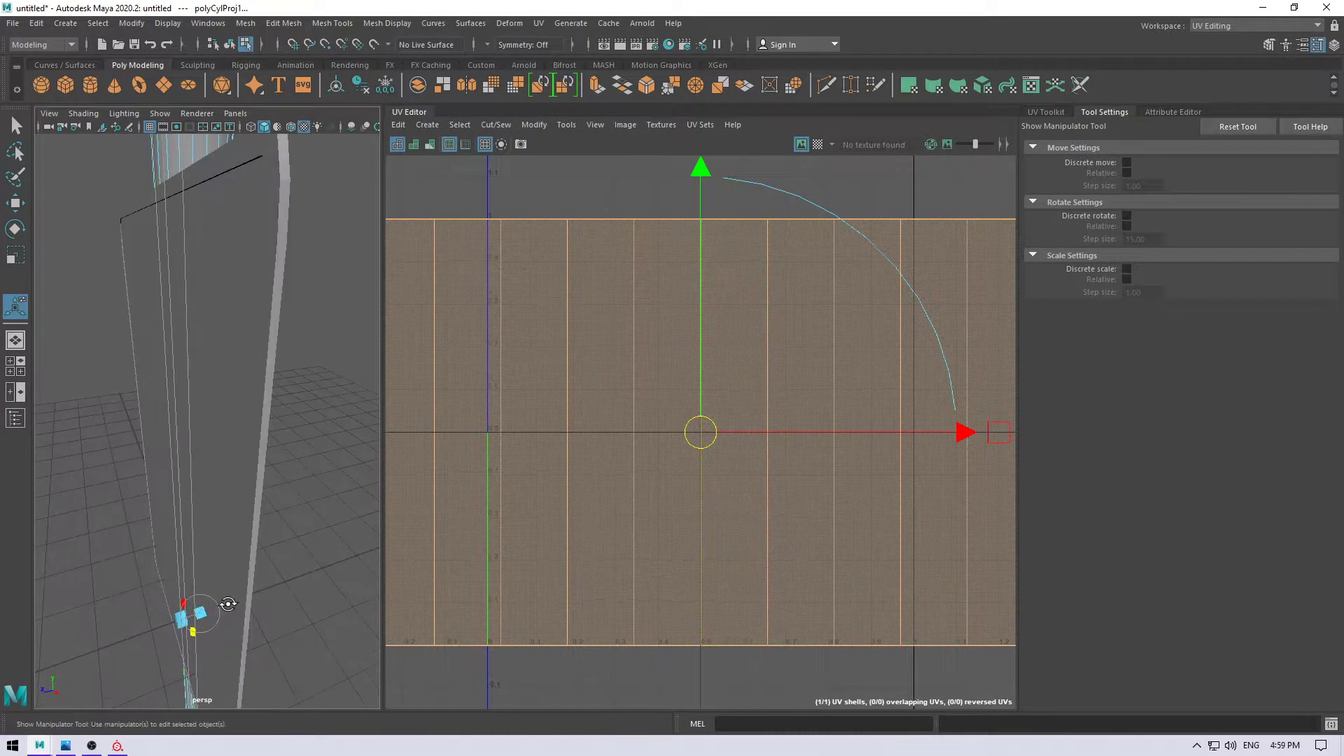
pyautogui.press('5')
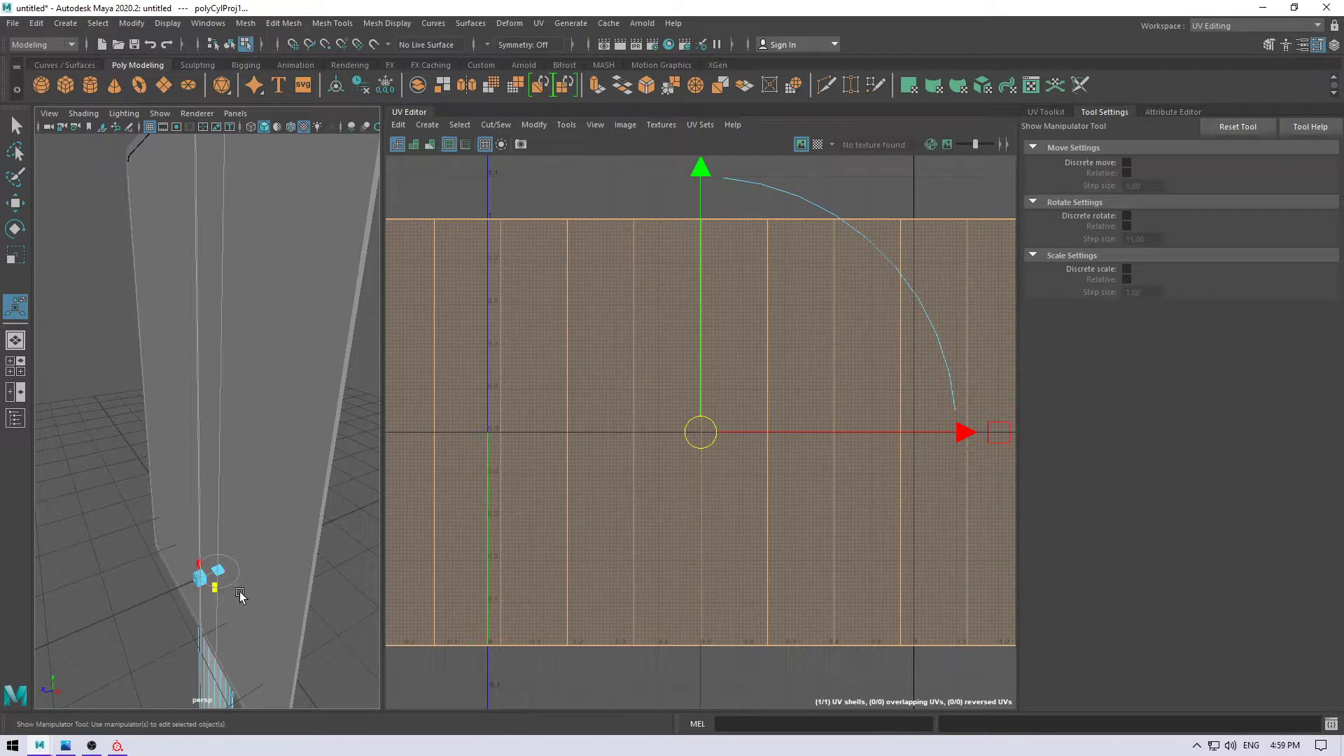
# - Rotate the cylindrical projection to shift the pole's UV seam, then frame the shell
pyautogui.moveTo(210, 590)
pyautogui.mouseDown()
pyautogui.moveTo(236, 591)
pyautogui.moveTo(231, 560)
pyautogui.moveTo(288, 585)
pyautogui.moveTo(278, 606)
pyautogui.moveTo(234, 558)
pyautogui.moveTo(279, 576)
pyautogui.moveTo(245, 587)
pyautogui.moveTo(264, 553)
pyautogui.moveTo(207, 597)
pyautogui.moveTo(234, 598)
pyautogui.mouseUp()
pyautogui.scroll(-3, 278, 606)
pyautogui.scroll(-2, 266, 595)
pyautogui.scroll(-2, 252, 584)
pyautogui.press('f')
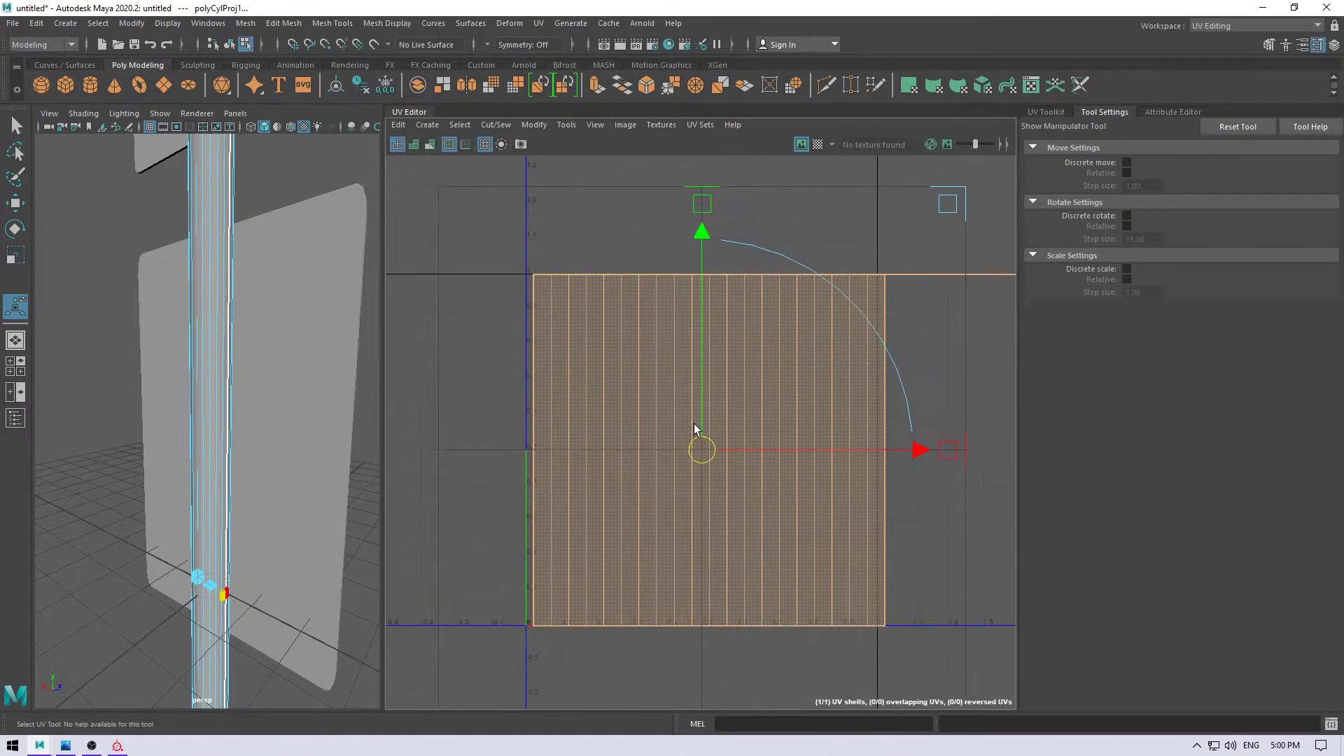
pyautogui.press('q')
pyautogui.press('w')
pyautogui.keyDown('alt'); pyautogui.moveTo(324, 480); pyautogui.dragTo(258, 401); pyautogui.keyUp('alt')
pyautogui.scroll(5, 270, 366)
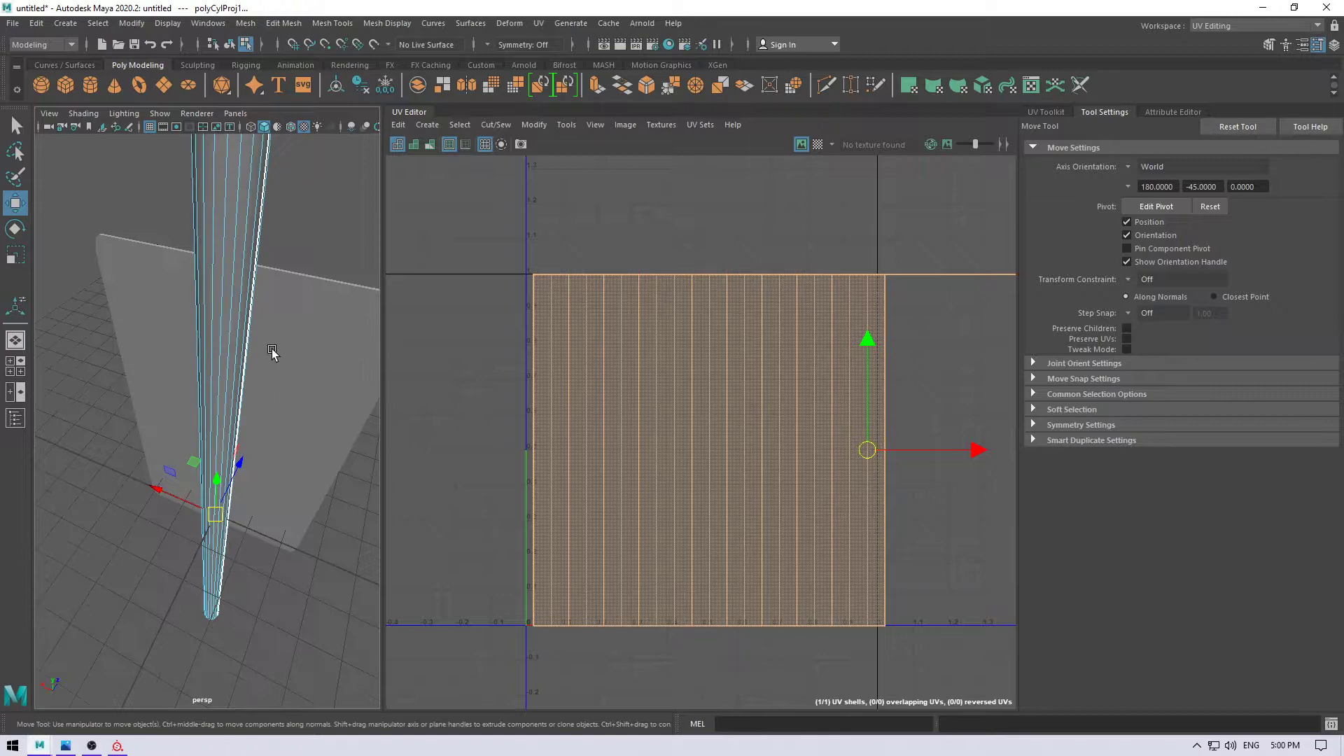
pyautogui.scroll(3, 270, 365)
pyautogui.scroll(-4, 284, 193)
# - Select the pole's top and bottom cap faces
pyautogui.rightClick(283, 190)
pyautogui.moveTo(283, 212); pyautogui.dragTo(283, 229, button='right')
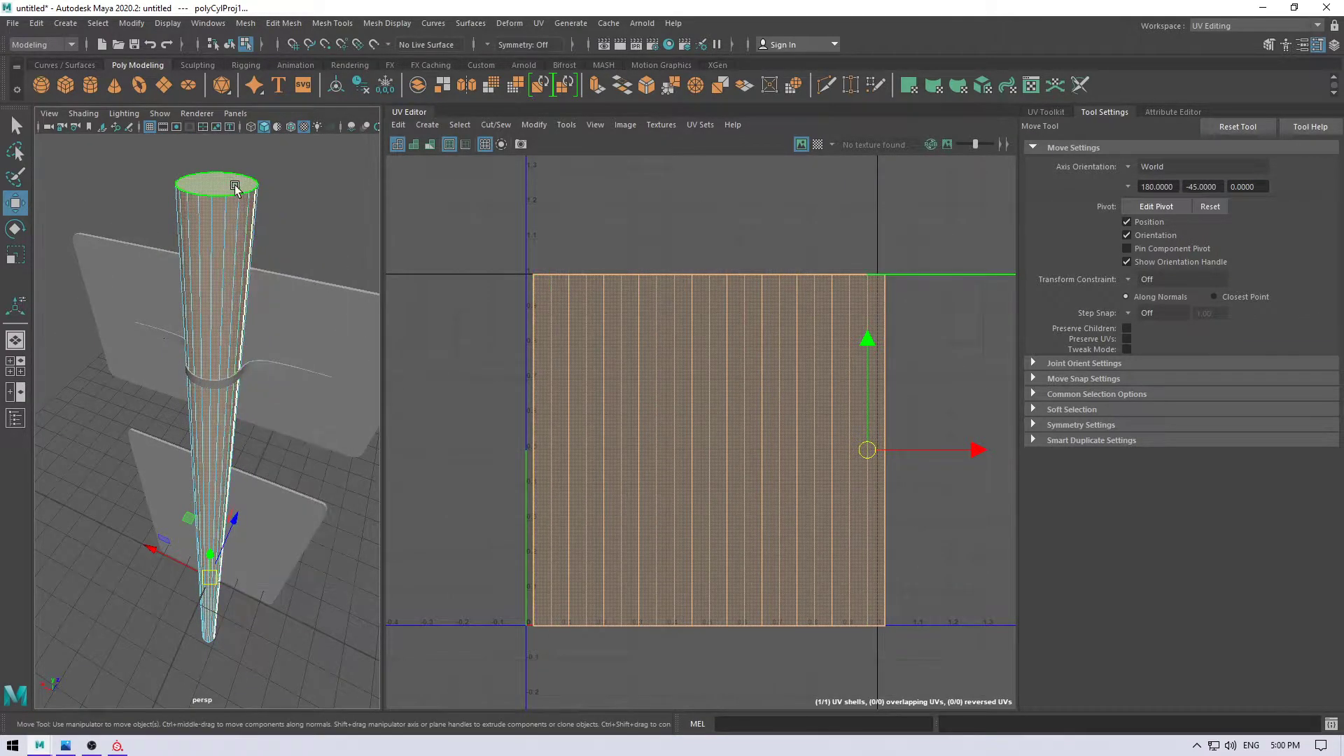
pyautogui.click(217, 183)
pyautogui.moveTo(291, 164); pyautogui.dragTo(283, 324, button='right')
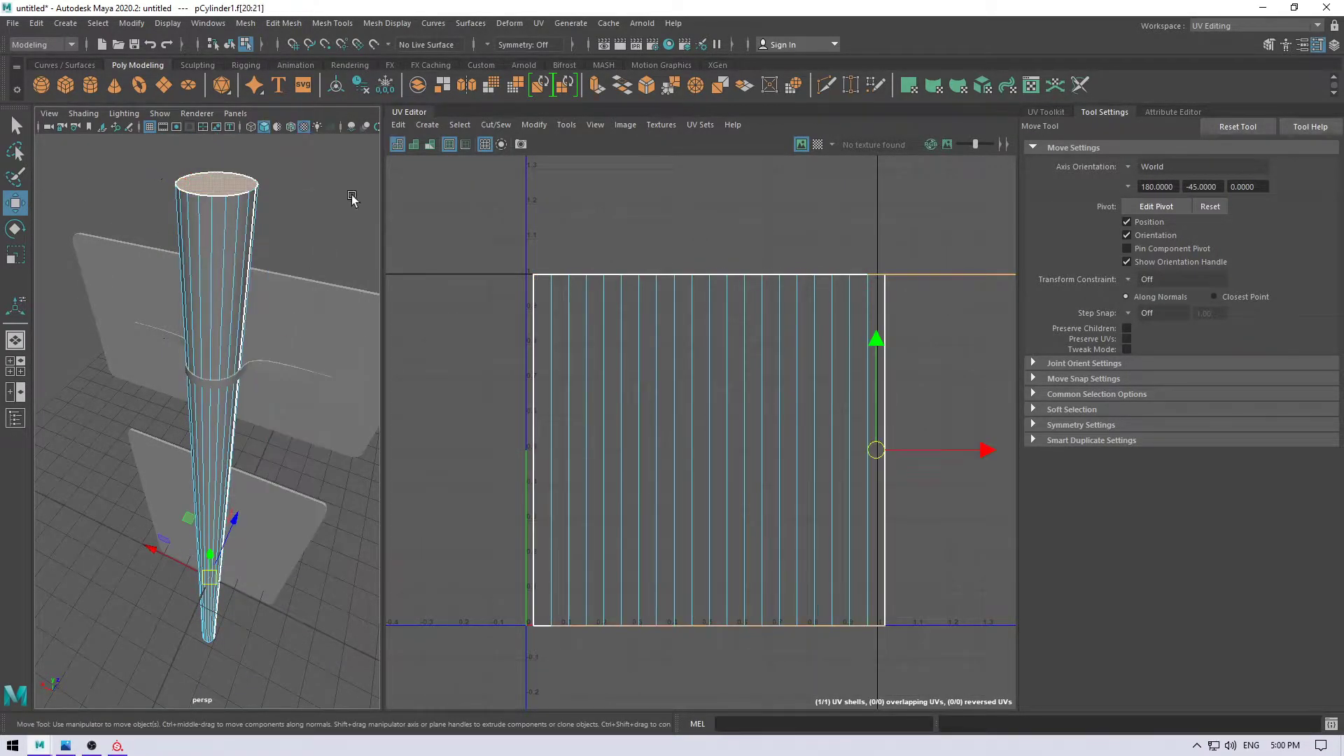
# - Apply a planar UV projection to the pole's end caps
pyautogui.click(427, 126)
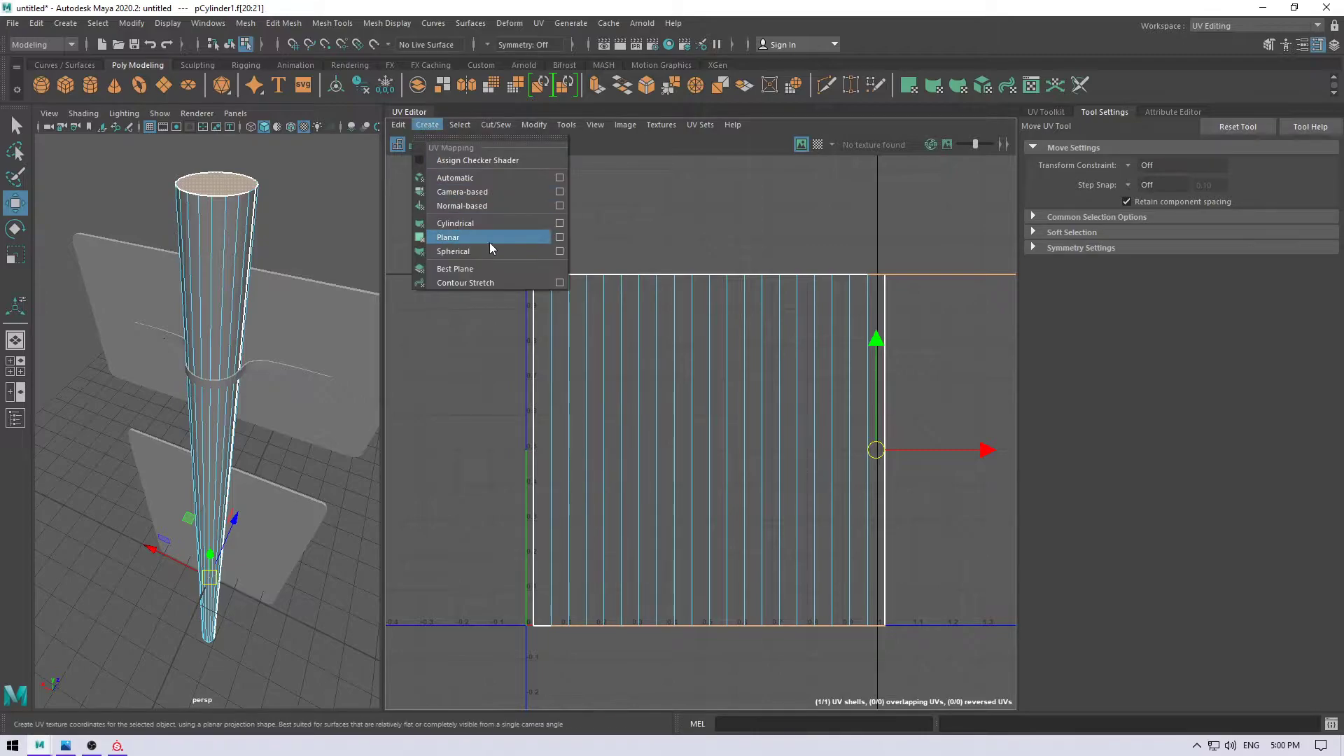
pyautogui.click(559, 237)
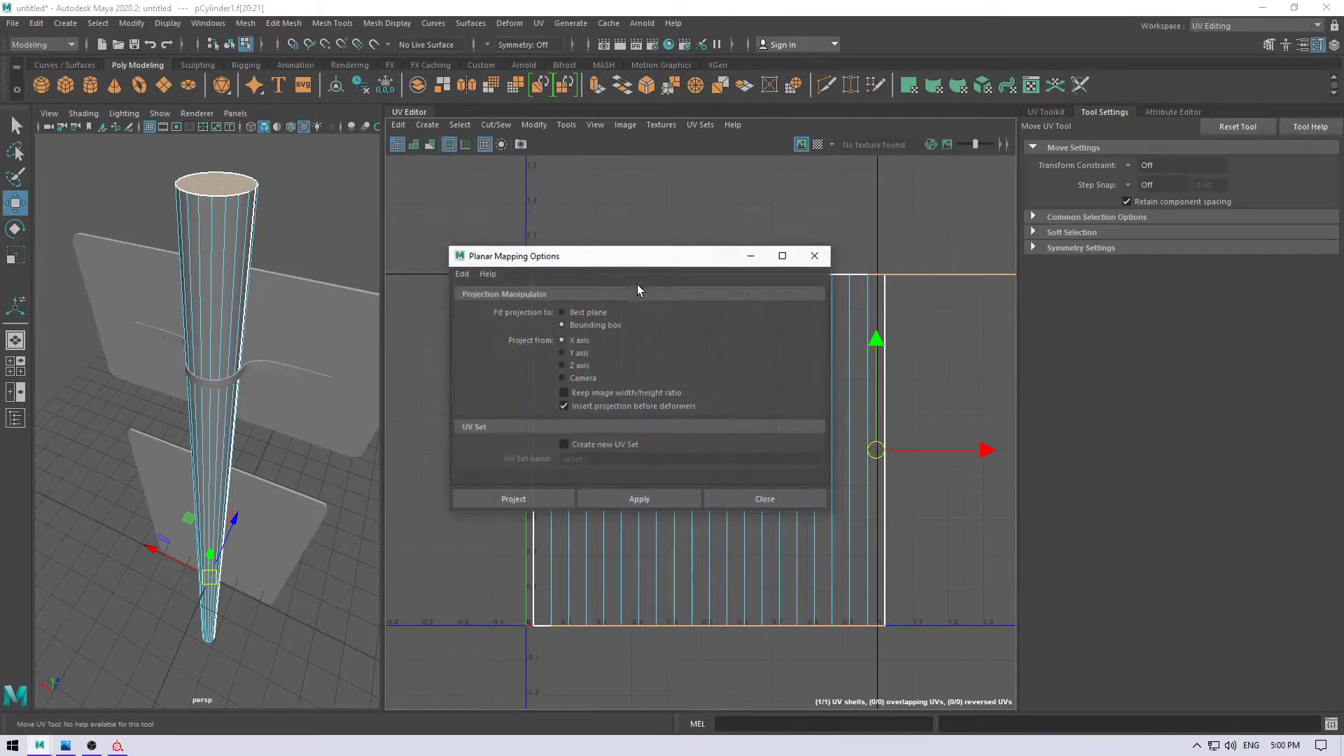
pyautogui.click(656, 498)
pyautogui.click(749, 500)
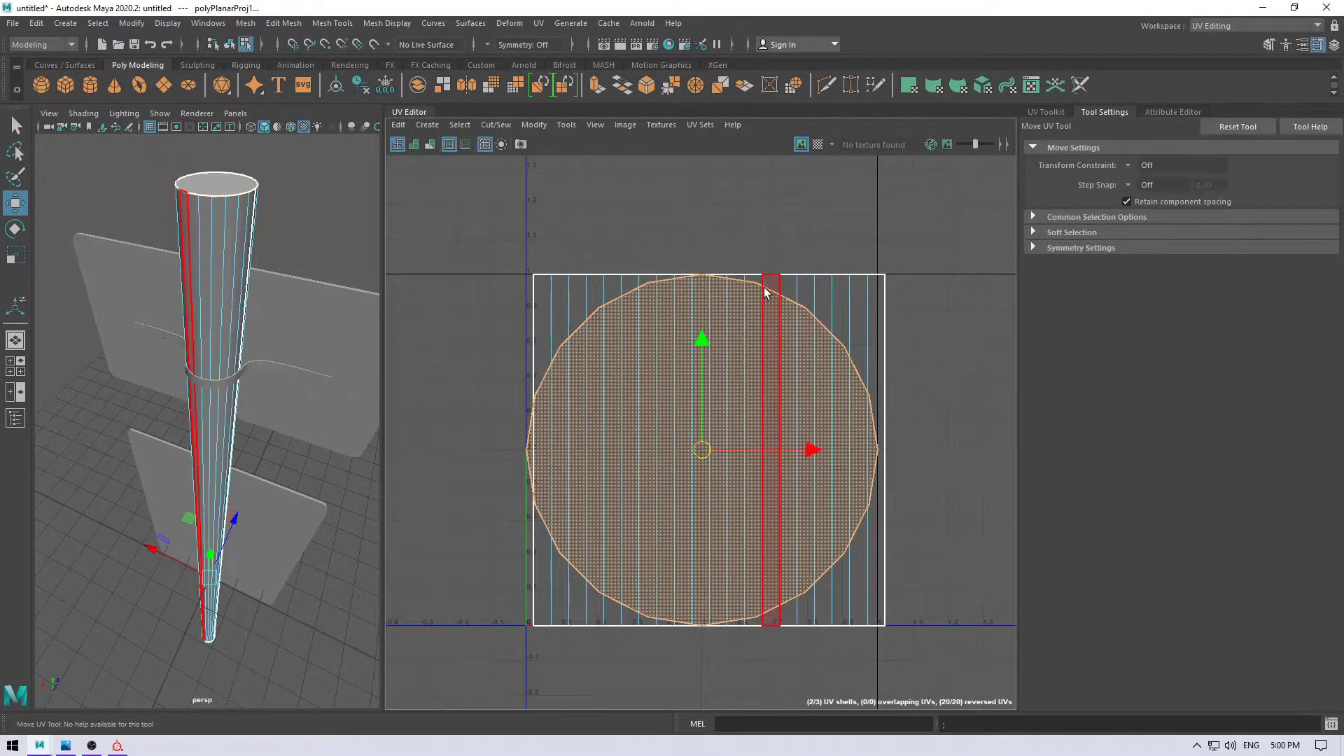
pyautogui.moveTo(764, 293); pyautogui.dragTo(700, 268, button='right')
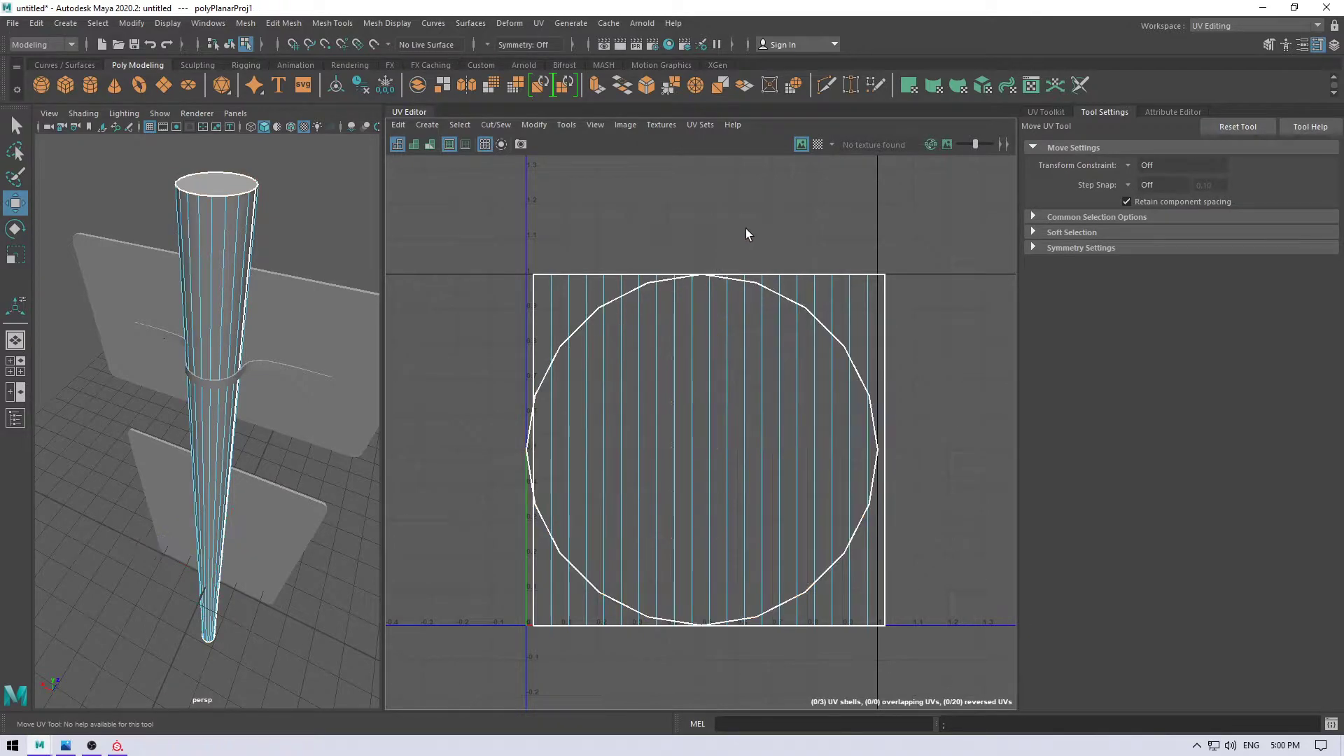
# - Show the checker texture and scale the pole's side shell horizontally into a narrow strip
pyautogui.click(816, 145)
pyautogui.click(801, 145)
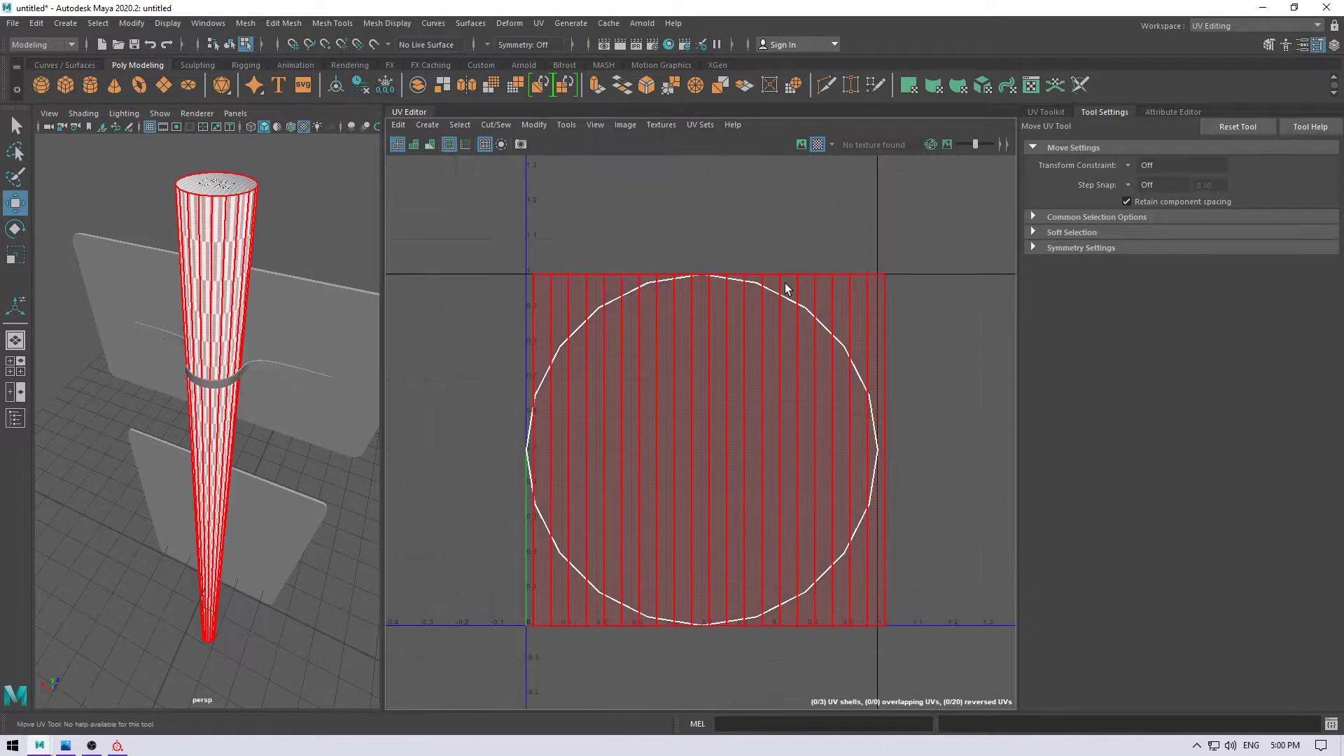
pyautogui.click(623, 291)
pyautogui.scroll(-3, 603, 378)
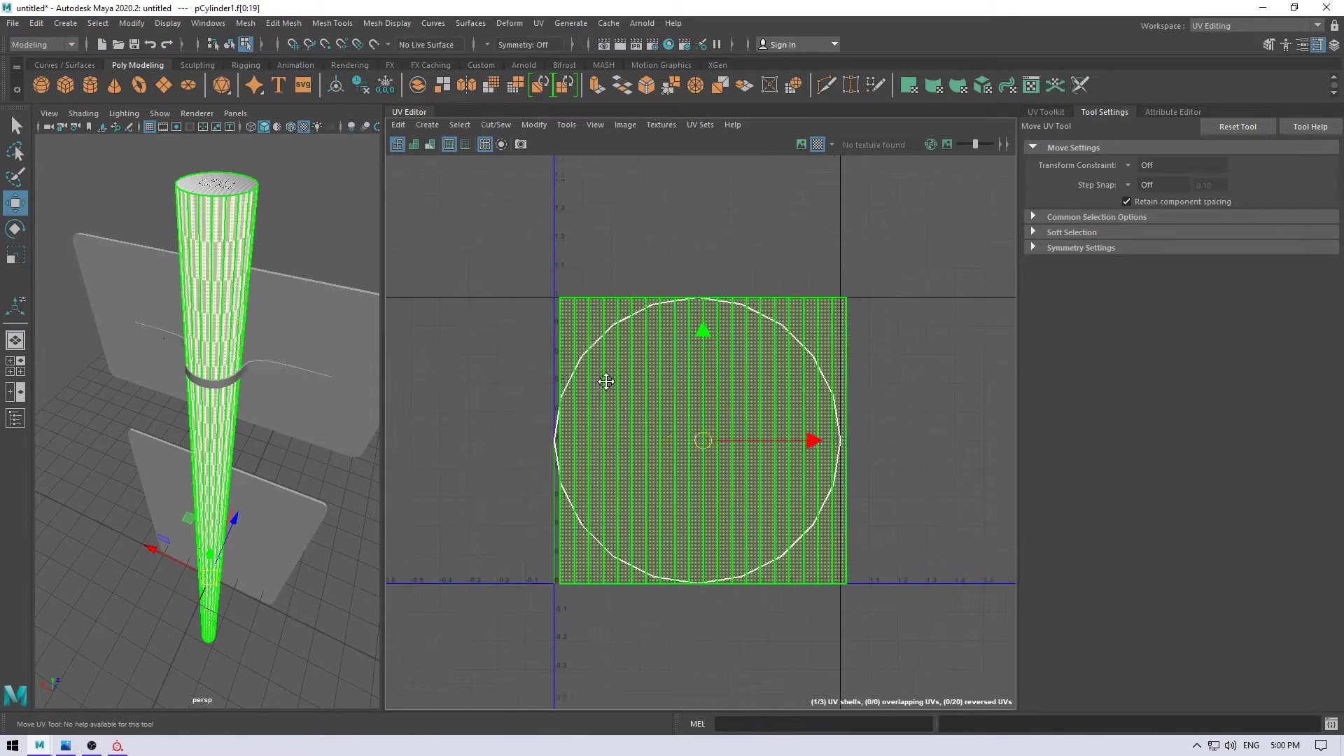
pyautogui.press('r')
pyautogui.moveTo(809, 436); pyautogui.dragTo(718, 437)
# - Narrow the side strip slightly more and stretch it vertically
pyautogui.keyDown('alt'); pyautogui.moveTo(254, 438); pyautogui.dragTo(272, 418); pyautogui.keyUp('alt')
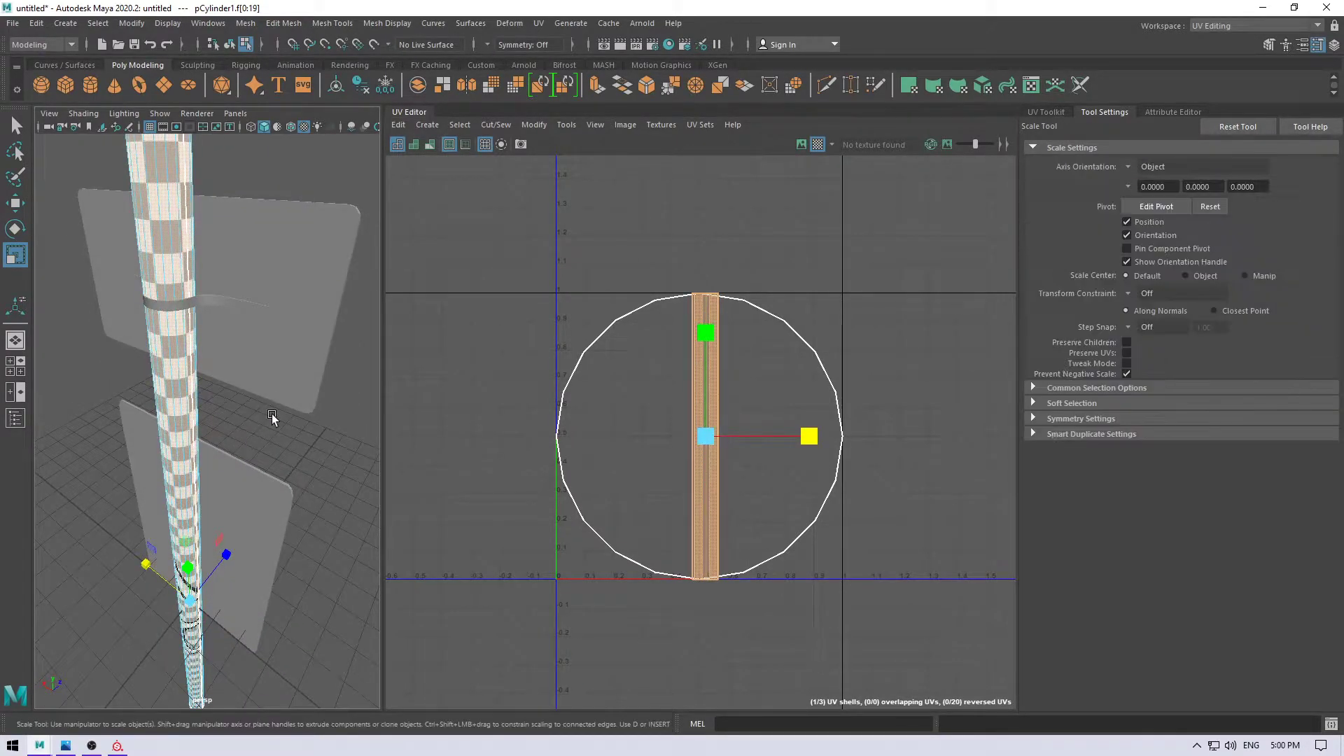
pyautogui.moveTo(809, 436)
pyautogui.mouseDown()
pyautogui.moveTo(798, 437)
pyautogui.moveTo(811, 437)
pyautogui.mouseUp()
pyautogui.moveTo(704, 334); pyautogui.dragTo(705, 325)
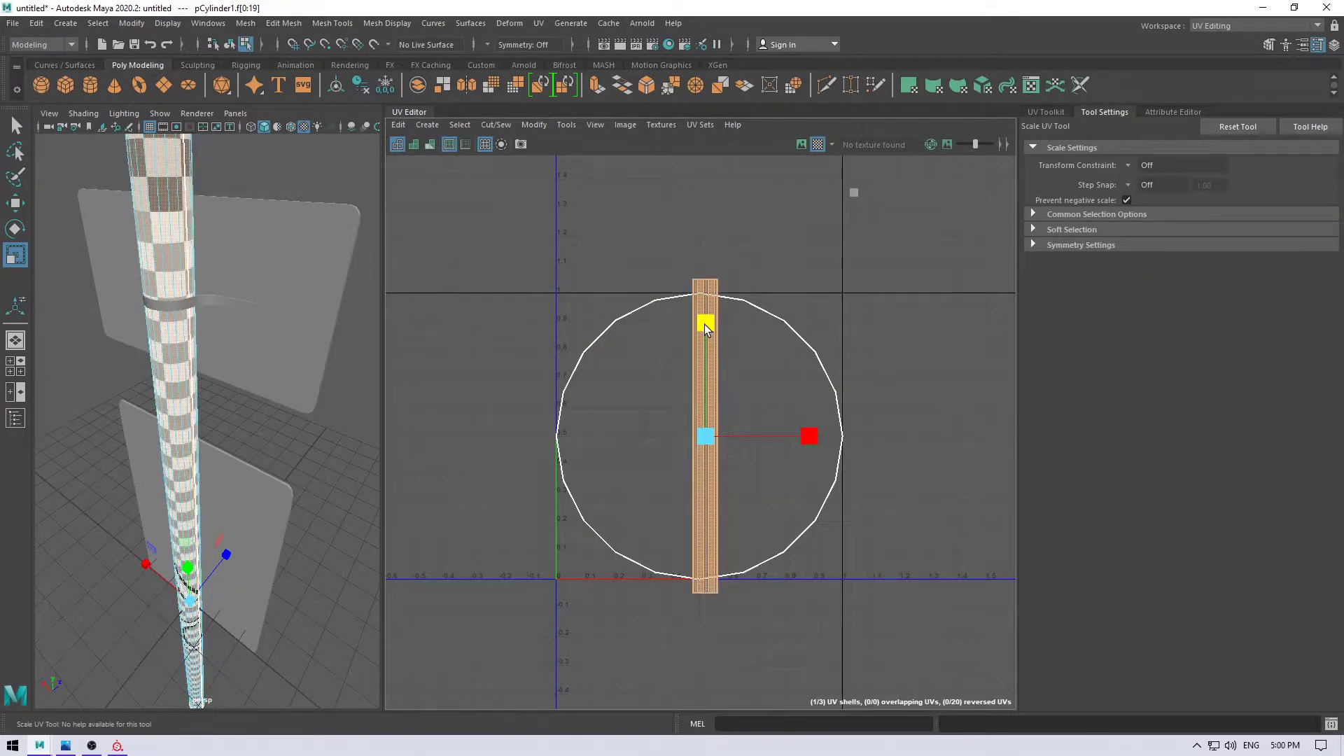
pyautogui.scroll(-1, 724, 481)
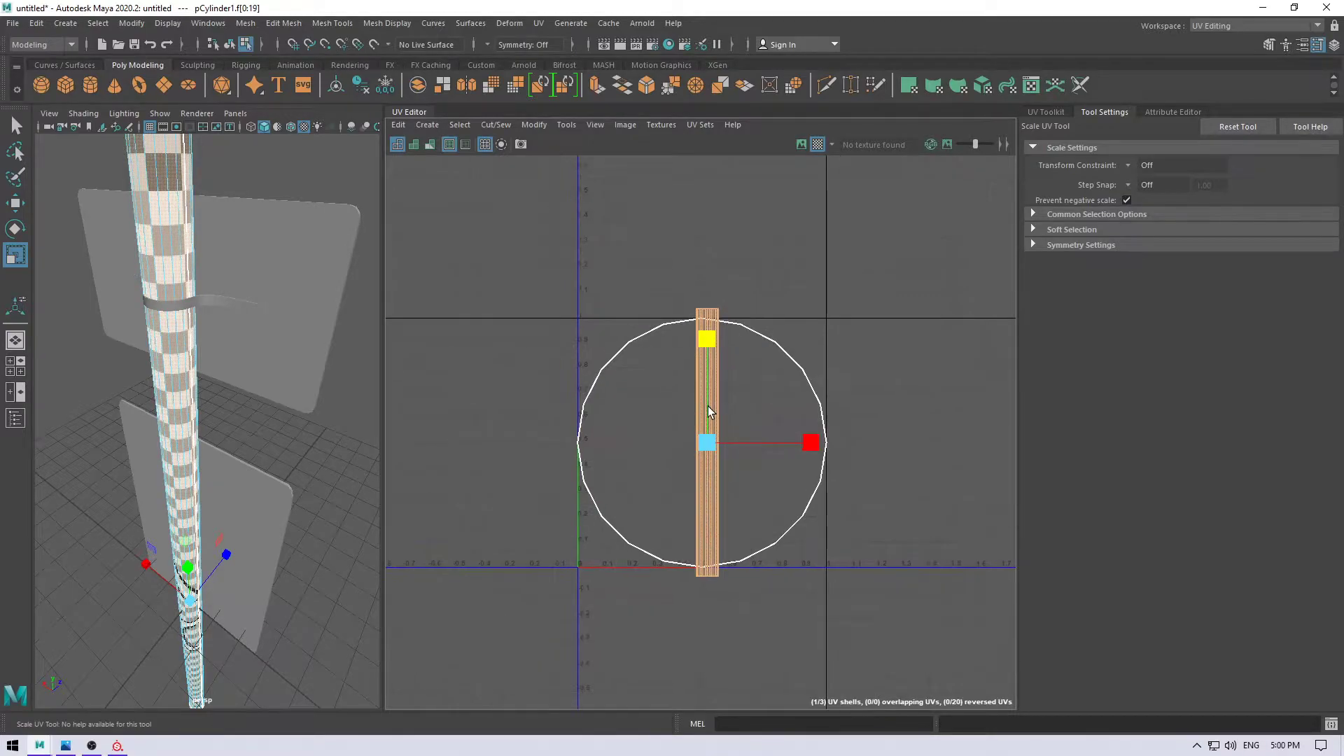
# - Shrink the circular cap shell to a tiny size and move it below the 0 line
pyautogui.press('w')
pyautogui.moveTo(810, 412); pyautogui.dragTo(809, 409)
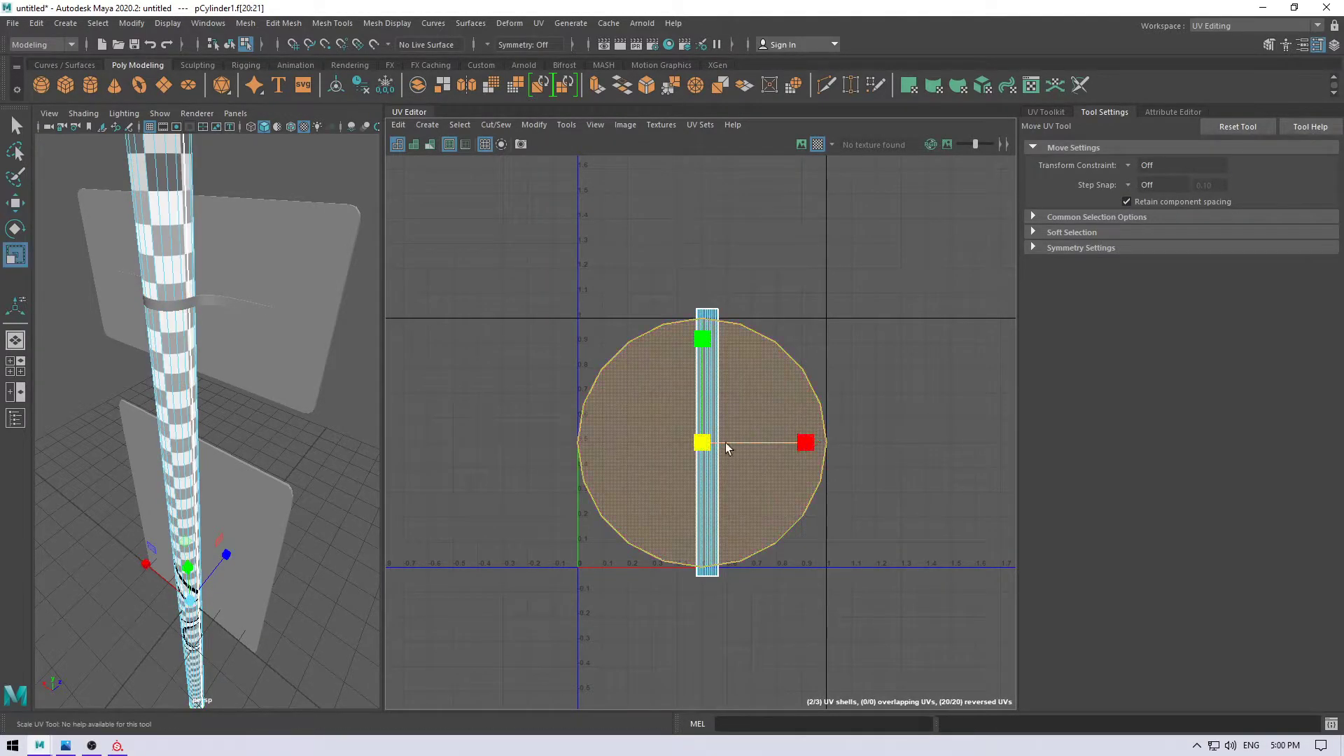
pyautogui.press('r')
pyautogui.moveTo(707, 443); pyautogui.dragTo(608, 477)
pyautogui.press('w')
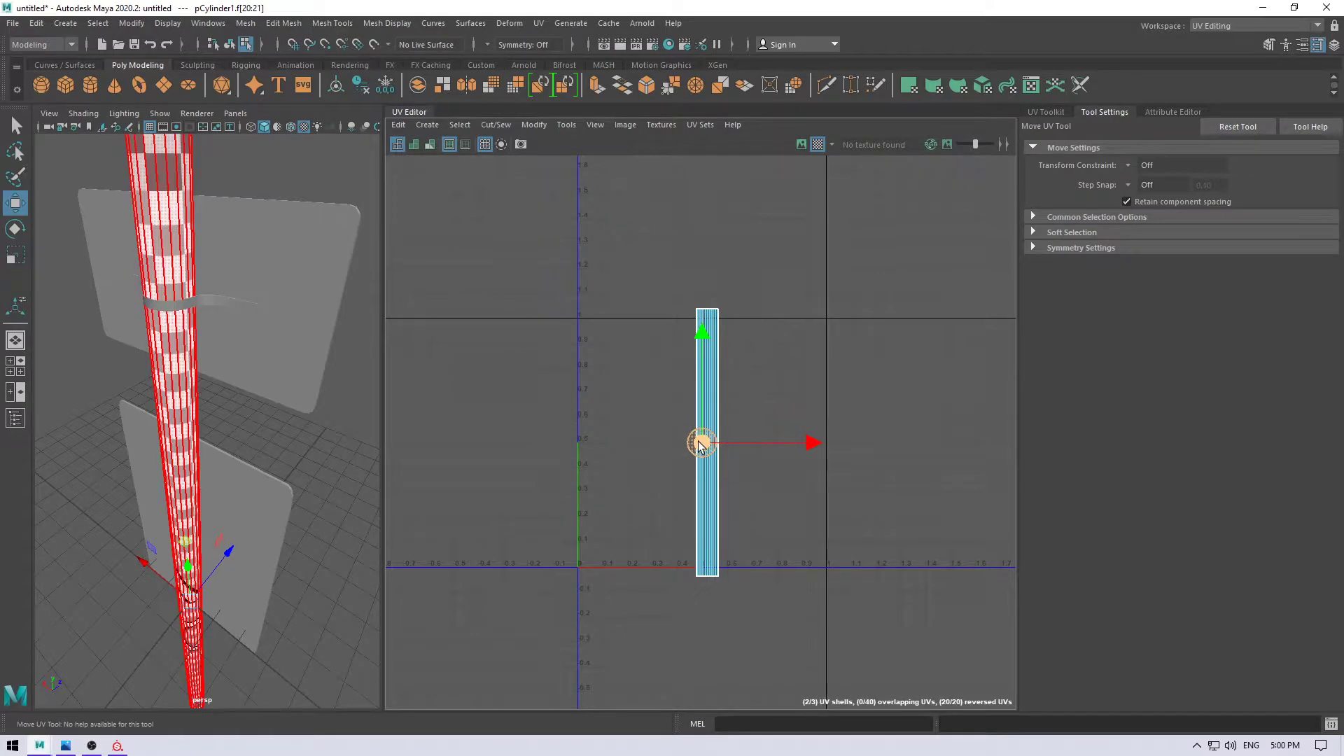
pyautogui.moveTo(703, 442)
pyautogui.mouseDown()
pyautogui.moveTo(720, 531)
pyautogui.moveTo(712, 588)
pyautogui.mouseUp()
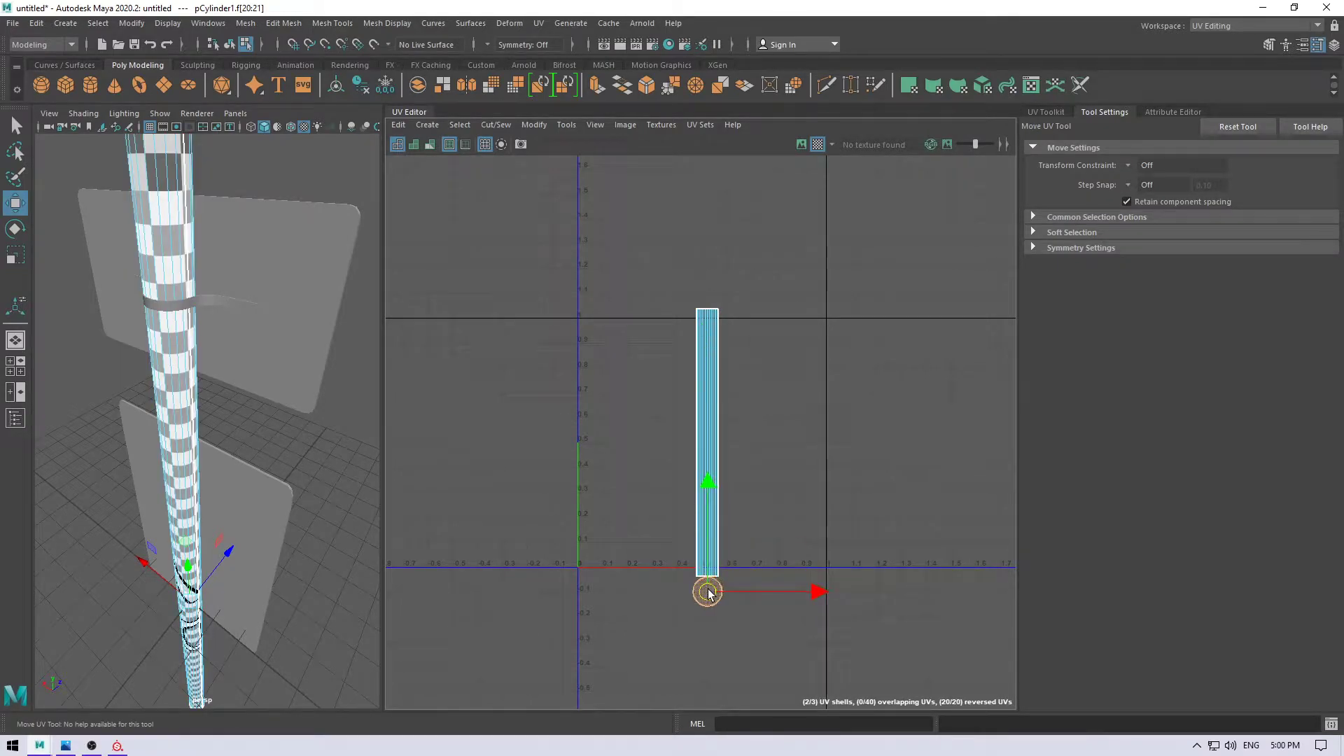
# - Select all the pole's UV shells and run Layout to pack them into 0–1 space
pyautogui.moveTo(779, 406); pyautogui.dragTo(700, 385, button='right')
pyautogui.keyDown('shift'); pyautogui.rightClick(811, 360); pyautogui.keyUp('shift')
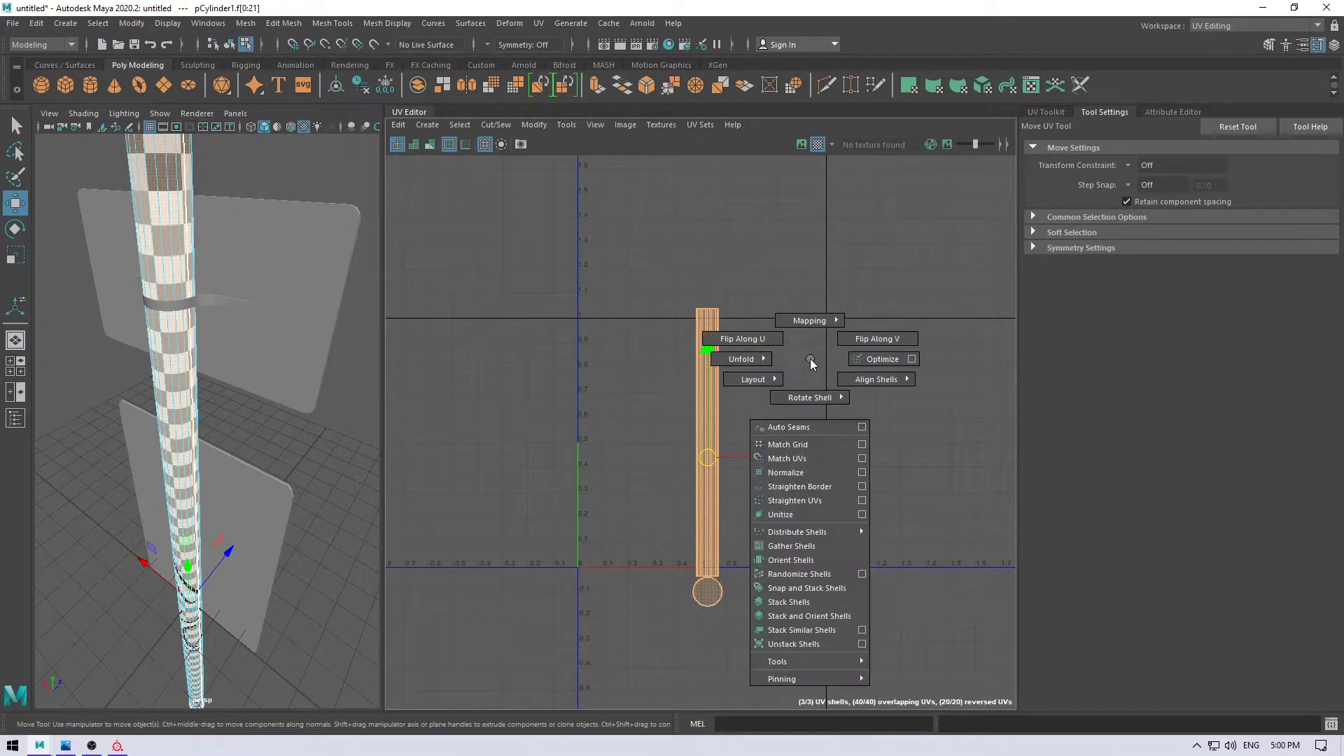
pyautogui.click(638, 408)
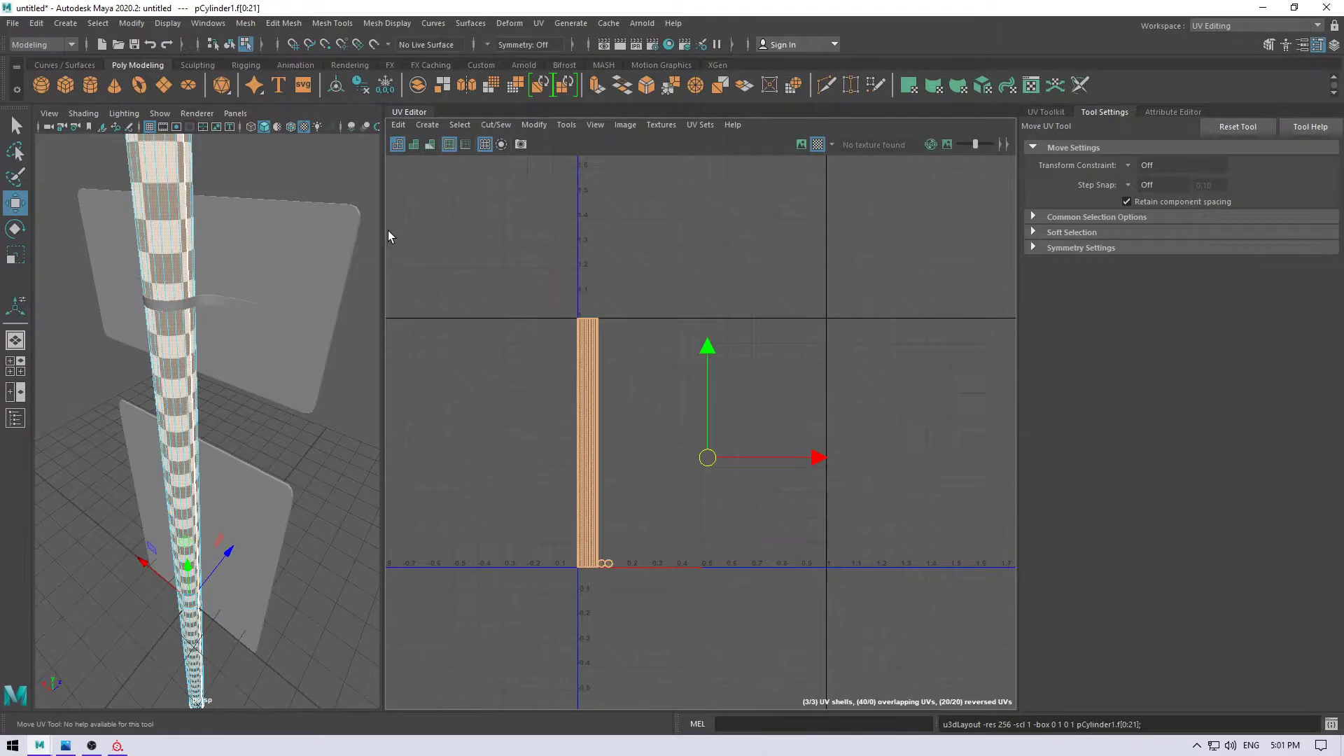
# - Orbit to the sign boards and select the upper sign board
pyautogui.moveTo(295, 335)
pyautogui.keyDown('alt'); pyautogui.mouseDown()
pyautogui.moveTo(150, 358)
pyautogui.moveTo(112, 283)
pyautogui.mouseUp(); pyautogui.keyUp('alt')
pyautogui.press('w')
pyautogui.click(112, 283)
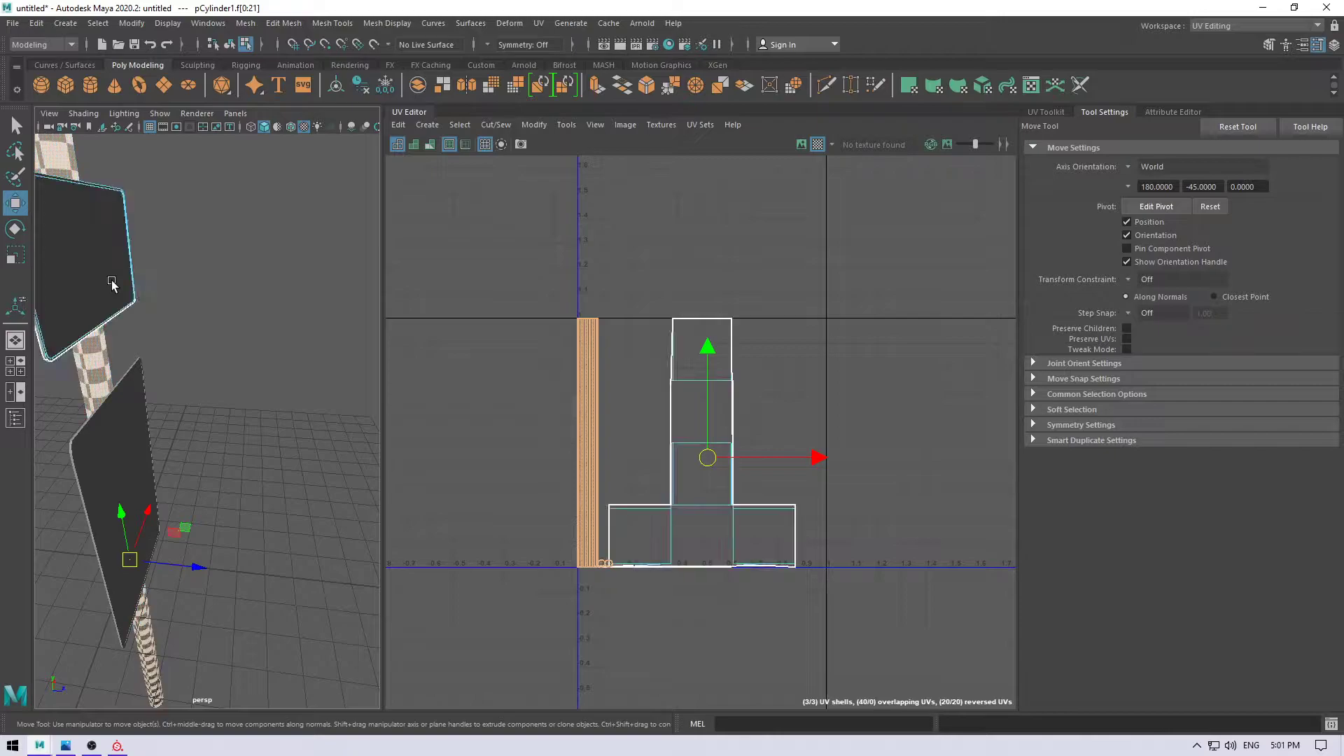
pyautogui.moveTo(236, 277)
pyautogui.keyDown('alt'); pyautogui.mouseDown()
pyautogui.moveTo(147, 285)
pyautogui.moveTo(234, 234)
pyautogui.mouseUp(); pyautogui.keyUp('alt')
pyautogui.moveTo(234, 233); pyautogui.dragTo(252, 224, button='right')
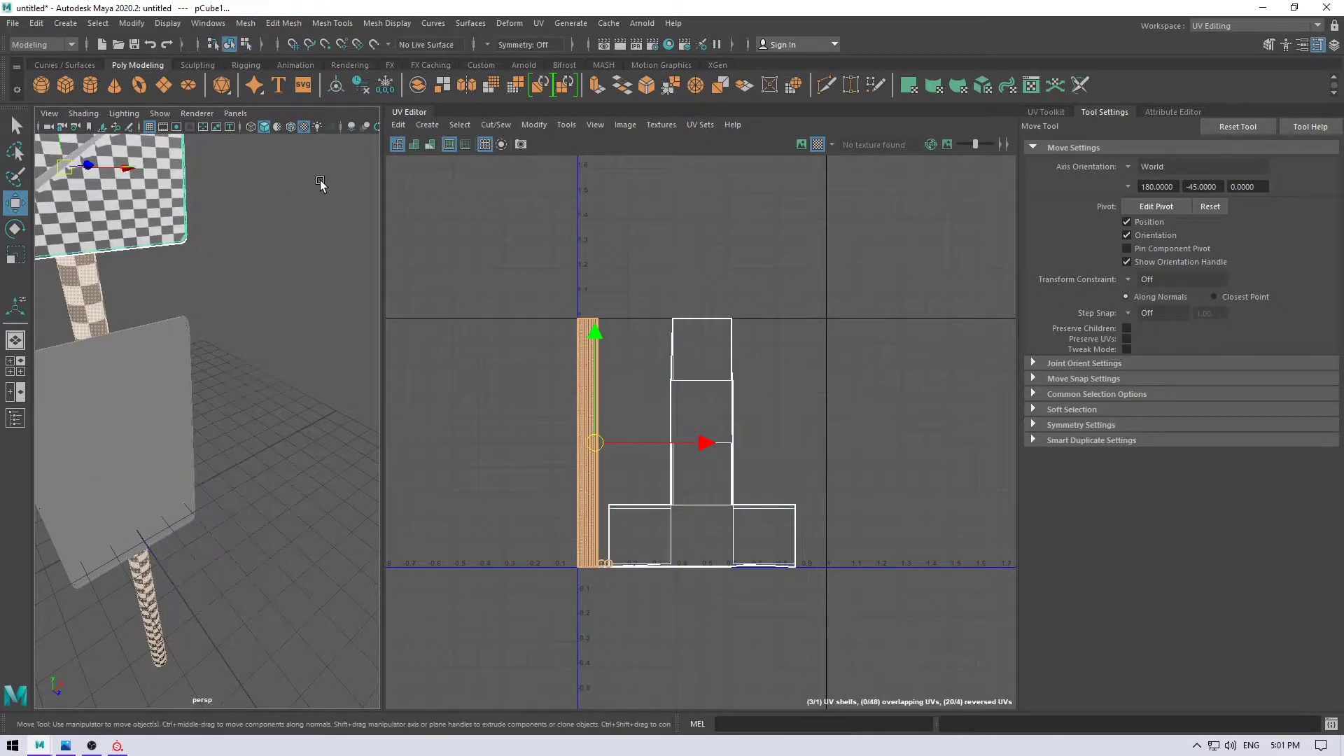
pyautogui.moveTo(275, 336)
pyautogui.keyDown('alt'); pyautogui.mouseDown()
pyautogui.moveTo(228, 420)
pyautogui.moveTo(203, 267)
pyautogui.moveTo(174, 366)
pyautogui.moveTo(372, 311)
pyautogui.mouseUp(); pyautogui.keyUp('alt')
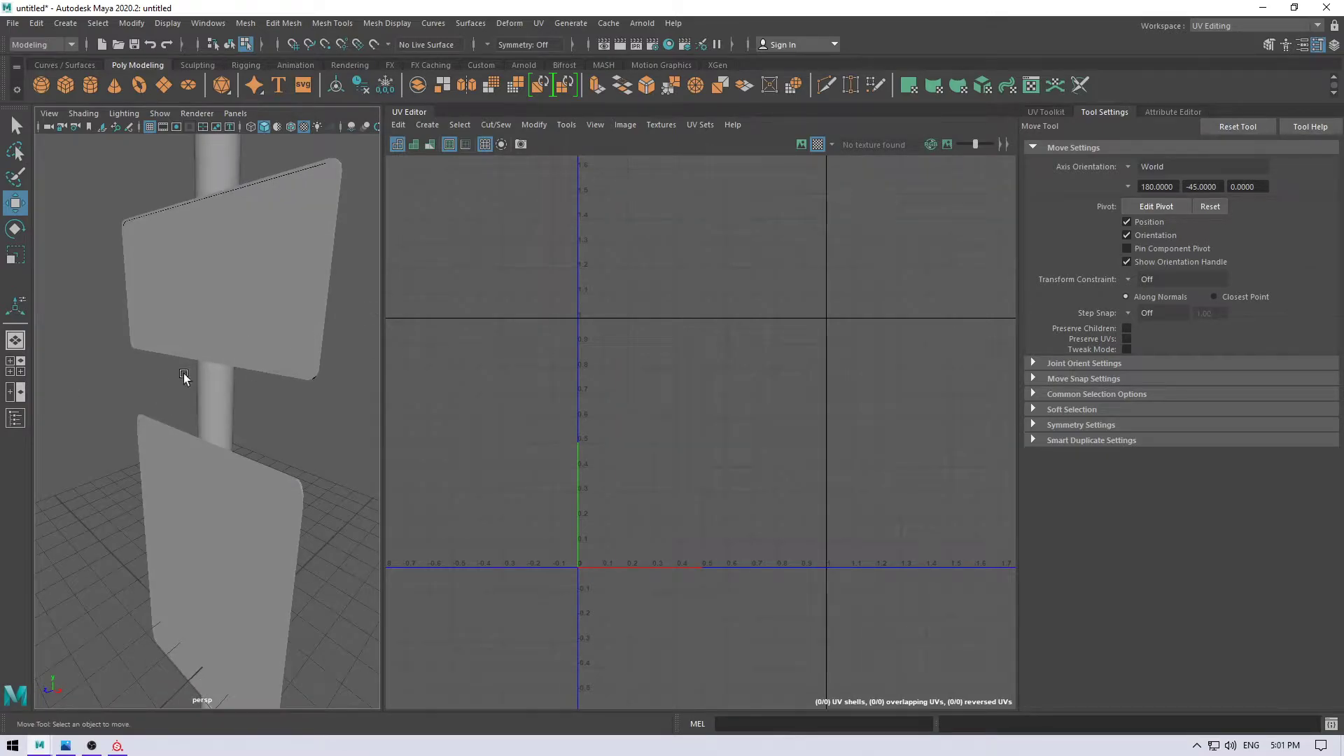
pyautogui.click(271, 297)
pyautogui.moveTo(345, 334)
pyautogui.keyDown('alt'); pyautogui.mouseDown()
pyautogui.moveTo(272, 413)
pyautogui.moveTo(309, 415)
pyautogui.mouseUp(); pyautogui.keyUp('alt')
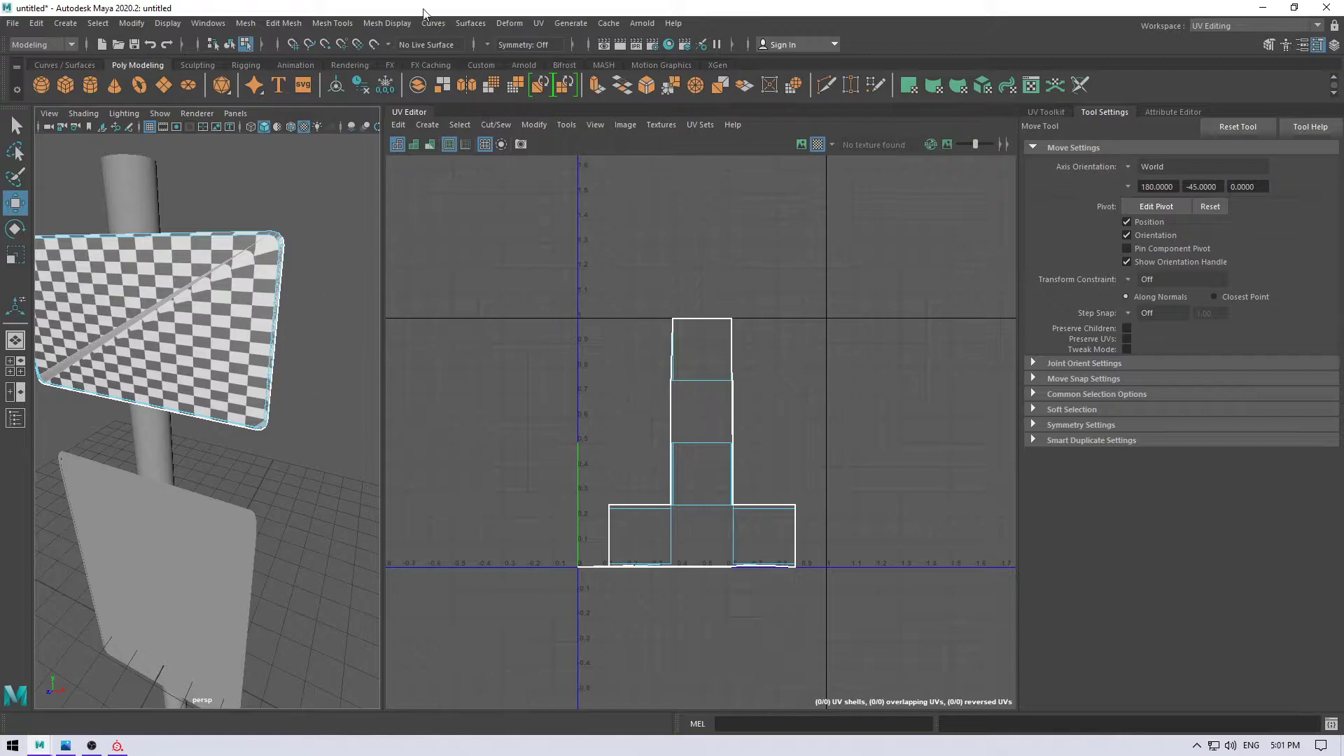
# - Apply an automatic UV projection to the board, clear the face selection and return to object mode
pyautogui.click(441, 126)
pyautogui.click(476, 180)
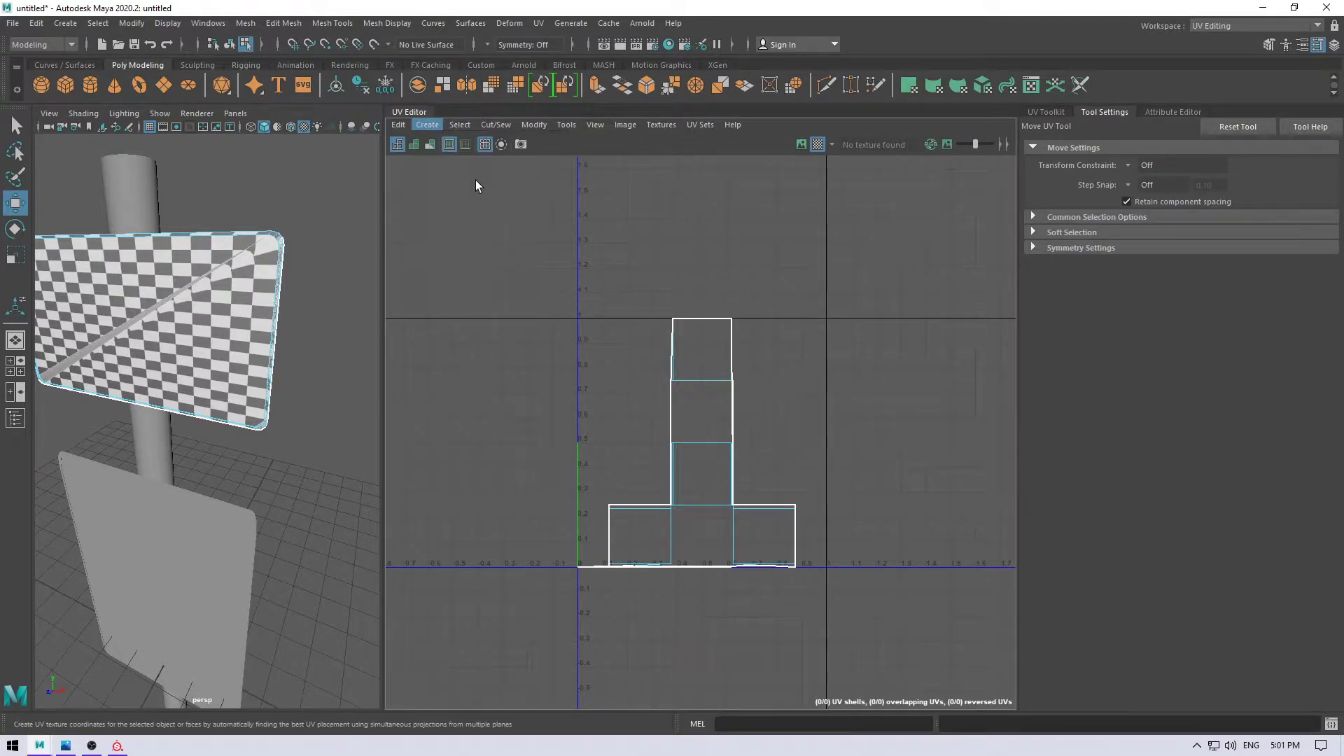
pyautogui.click(721, 459)
pyautogui.click(616, 477)
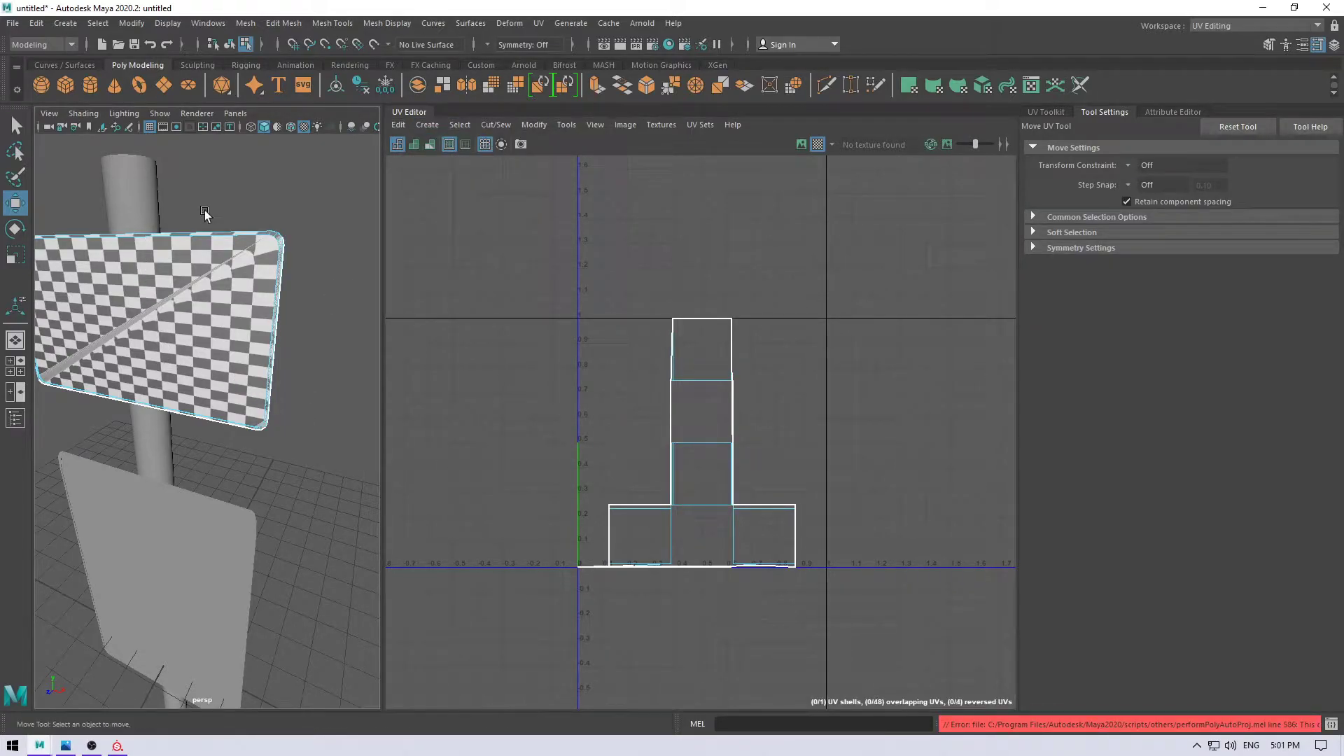
pyautogui.press('F8')
# - Reselect the sign and apply an automatic UV projection to it
pyautogui.click(322, 294)
pyautogui.click(262, 294)
pyautogui.click(427, 124)
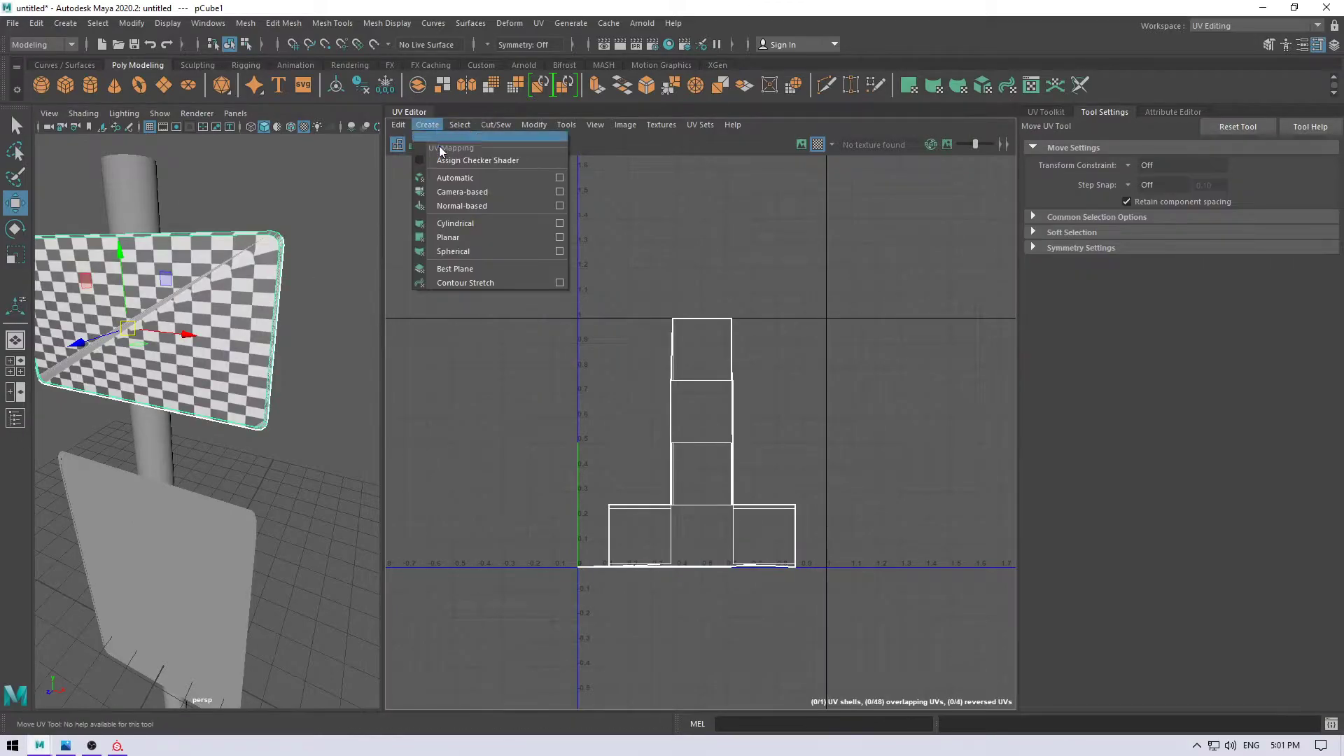
pyautogui.click(448, 175)
pyautogui.scroll(2, 682, 380)
pyautogui.keyDown('alt'); pyautogui.moveTo(726, 448); pyautogui.dragTo(731, 465, button='middle'); pyautogui.keyUp('alt')
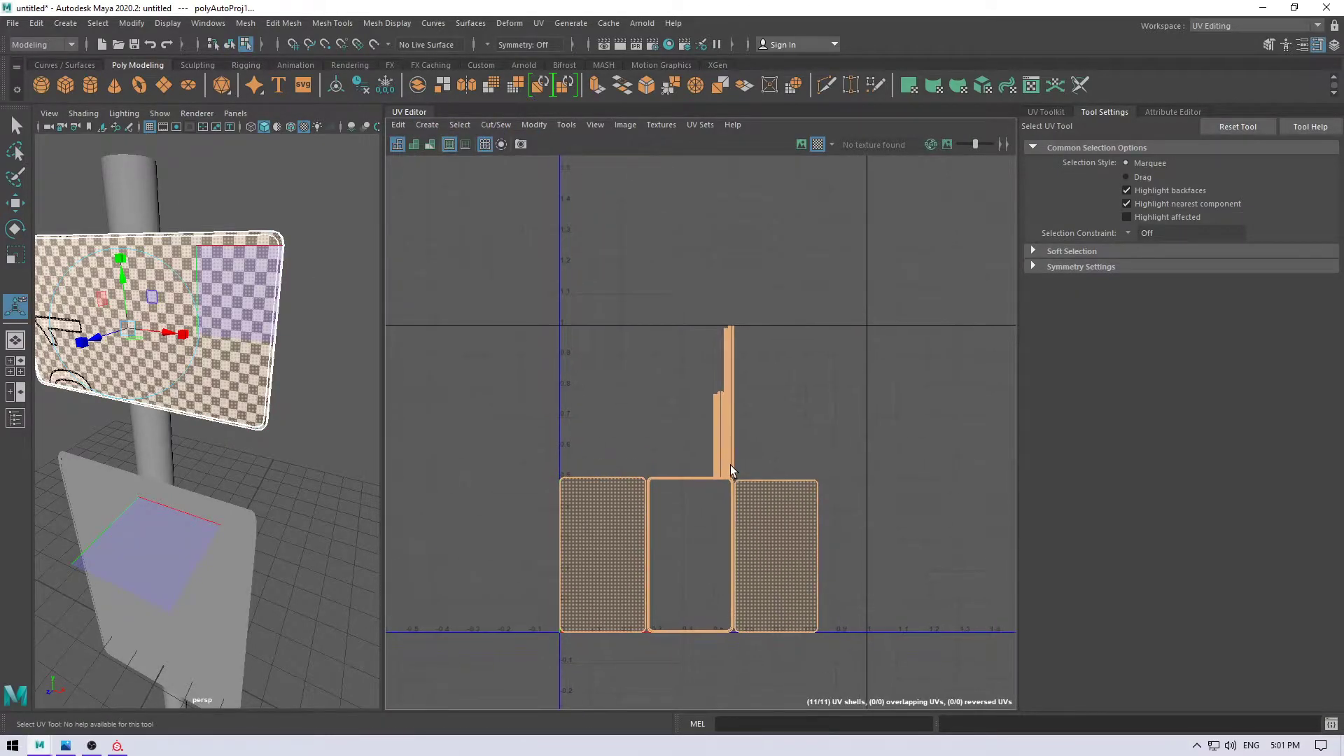
pyautogui.click(624, 371)
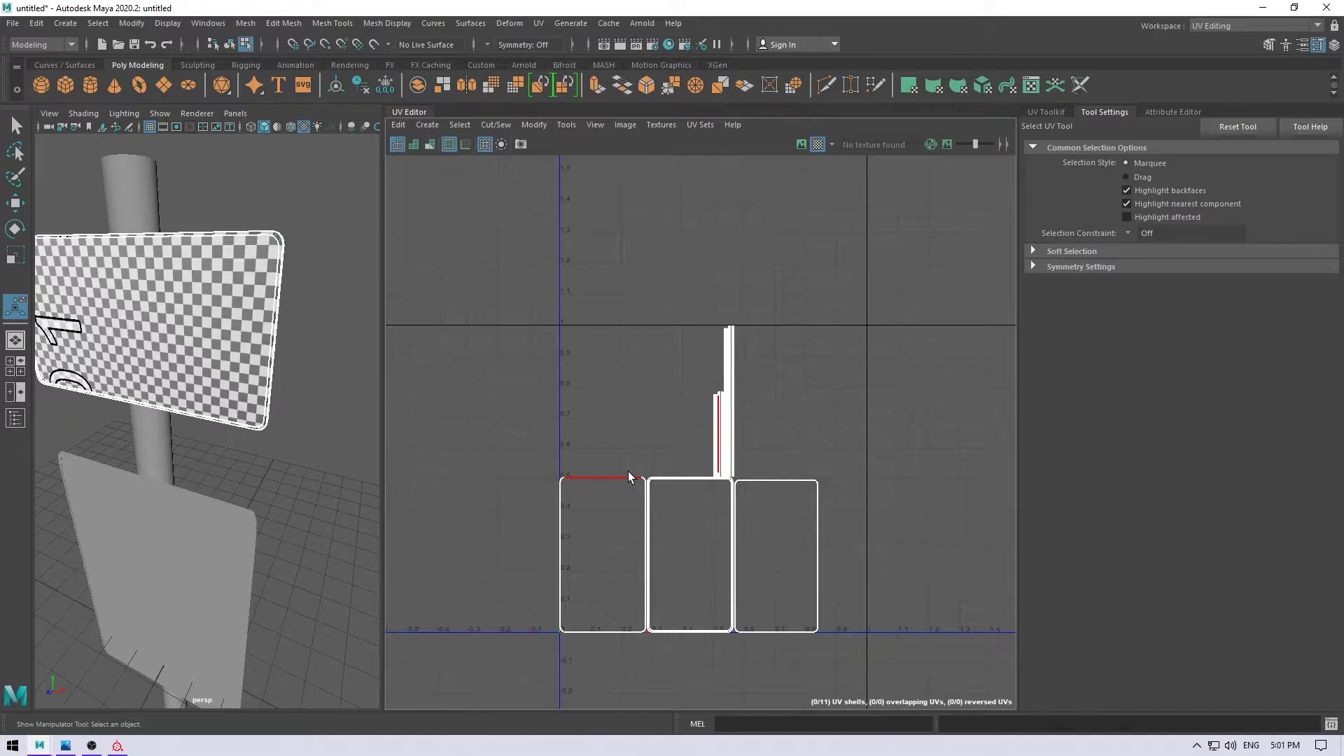
# - In shell selection, move the left and right face shells to new positions
pyautogui.moveTo(674, 519); pyautogui.dragTo(646, 524, button='right')
pyautogui.click(611, 534)
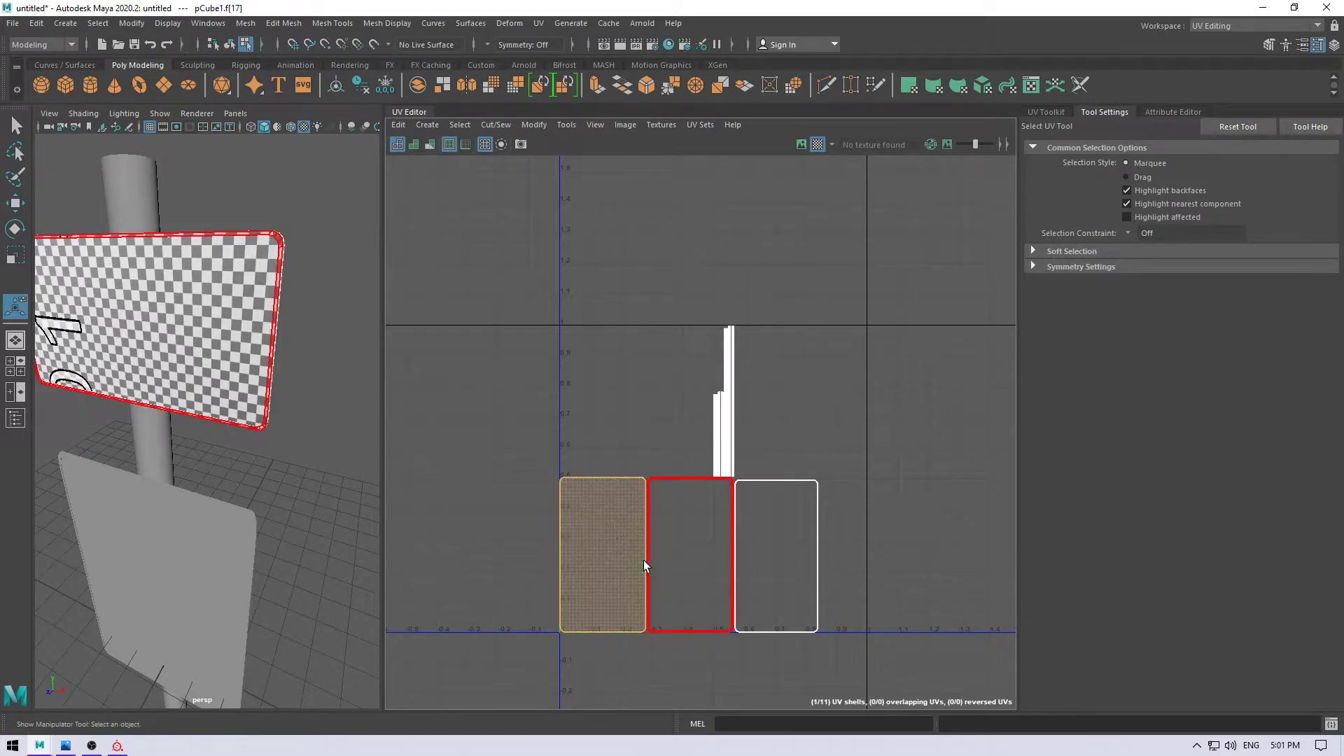
pyautogui.press('w')
pyautogui.moveTo(614, 568); pyautogui.dragTo(595, 289)
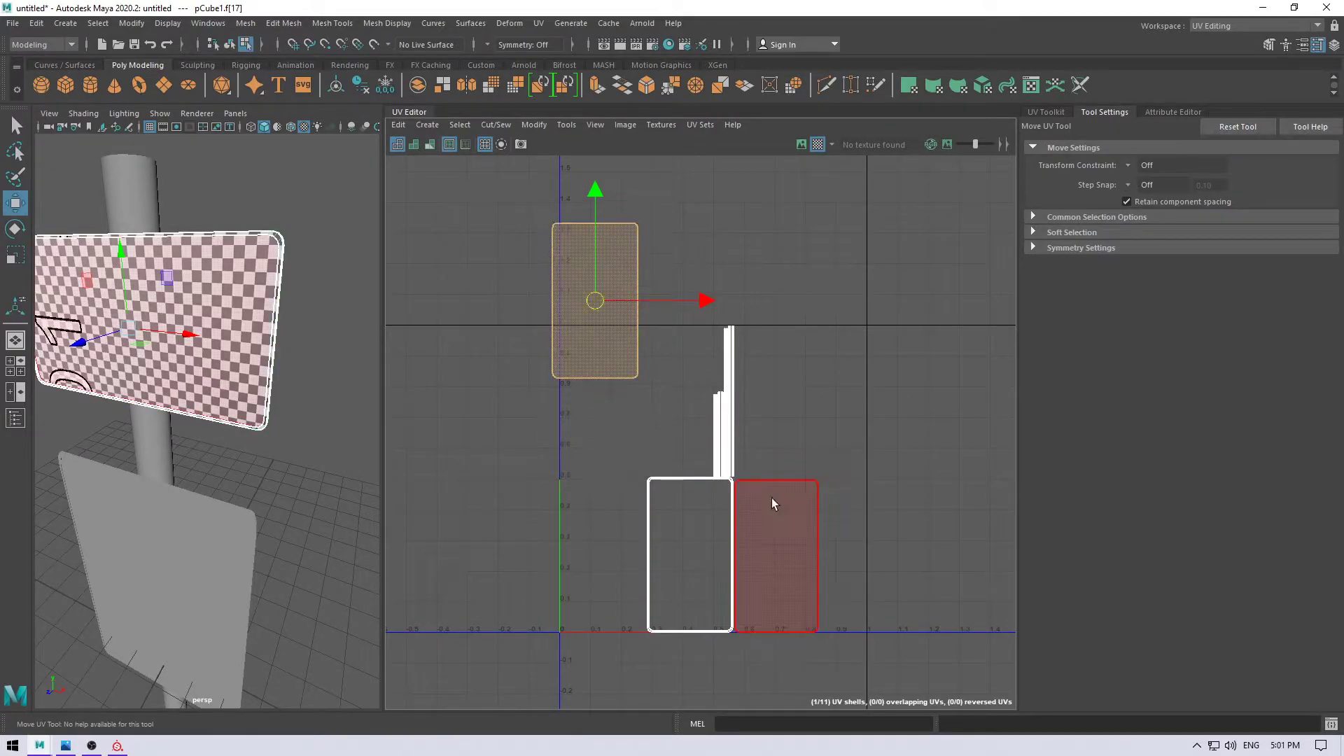
pyautogui.click(777, 553)
pyautogui.moveTo(776, 553)
pyautogui.mouseDown()
pyautogui.moveTo(688, 296)
pyautogui.moveTo(878, 303)
pyautogui.mouseUp()
pyautogui.keyDown('alt'); pyautogui.moveTo(101, 417); pyautogui.dragTo(213, 414); pyautogui.keyUp('alt')
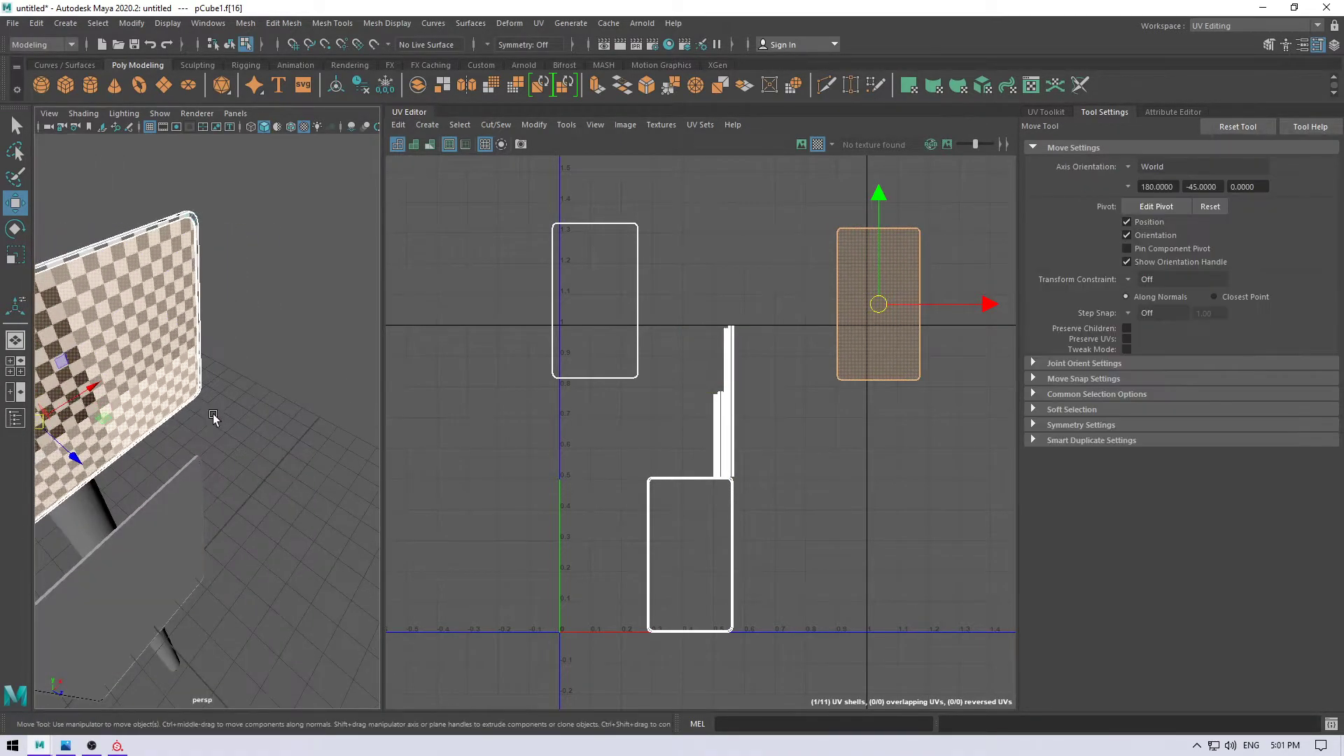
pyautogui.moveTo(866, 306); pyautogui.dragTo(798, 469)
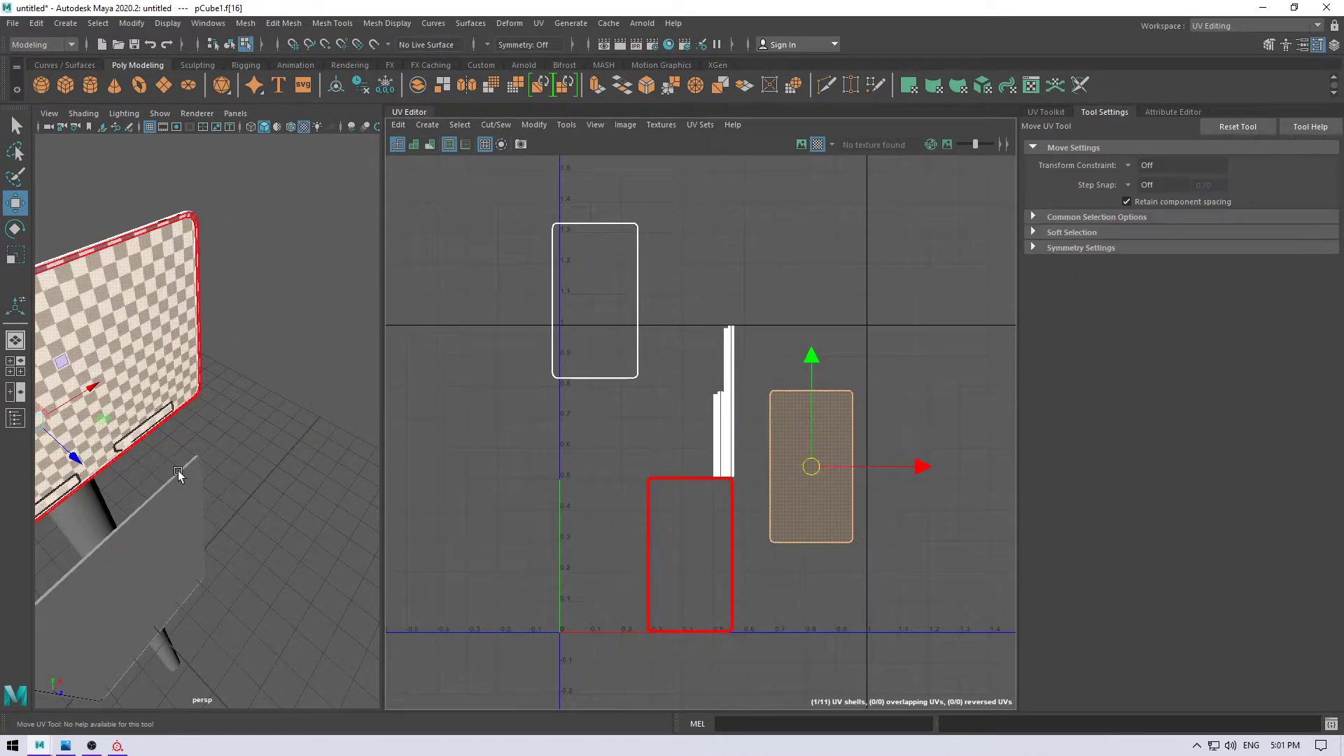
pyautogui.moveTo(112, 420)
pyautogui.keyDown('alt'); pyautogui.mouseDown()
pyautogui.moveTo(189, 424)
pyautogui.moveTo(355, 475)
pyautogui.mouseUp(); pyautogui.keyUp('alt')
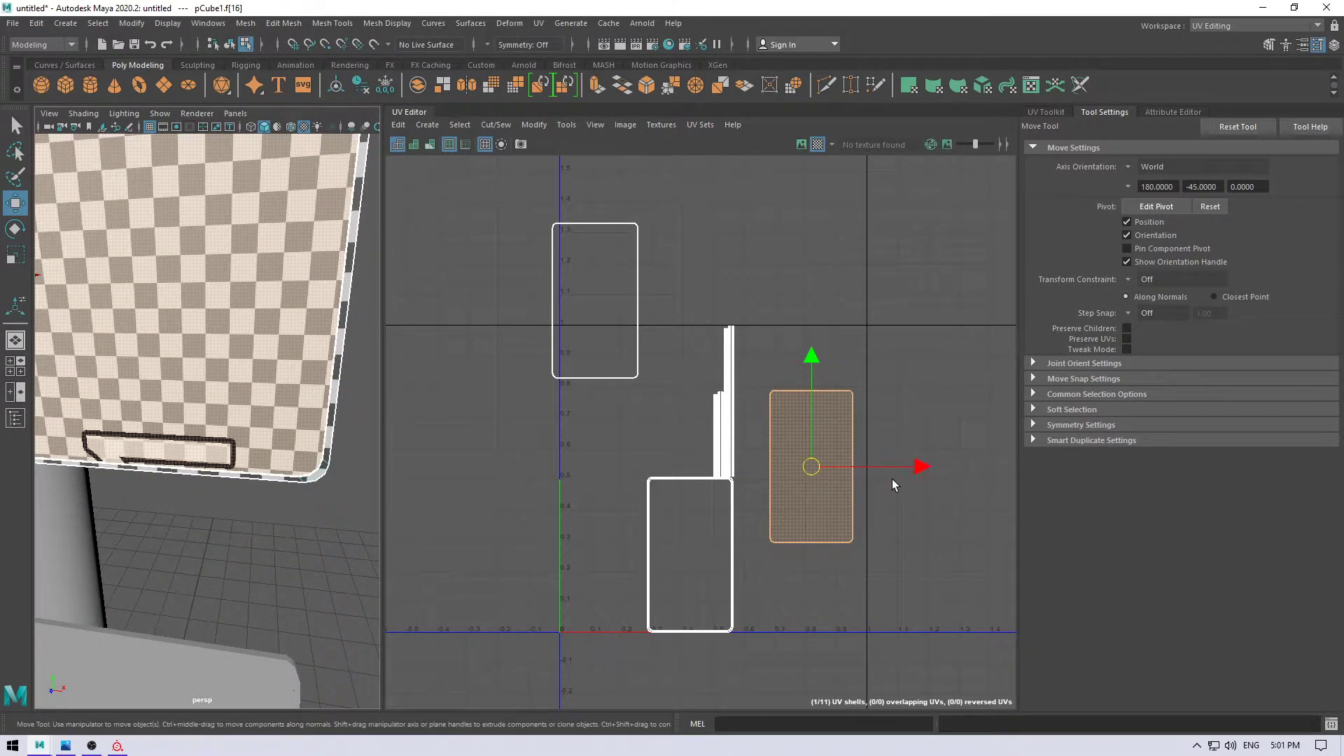
# - Rotate a face shell 90° with 15° snapping and place it above the lower shell
pyautogui.press('e')
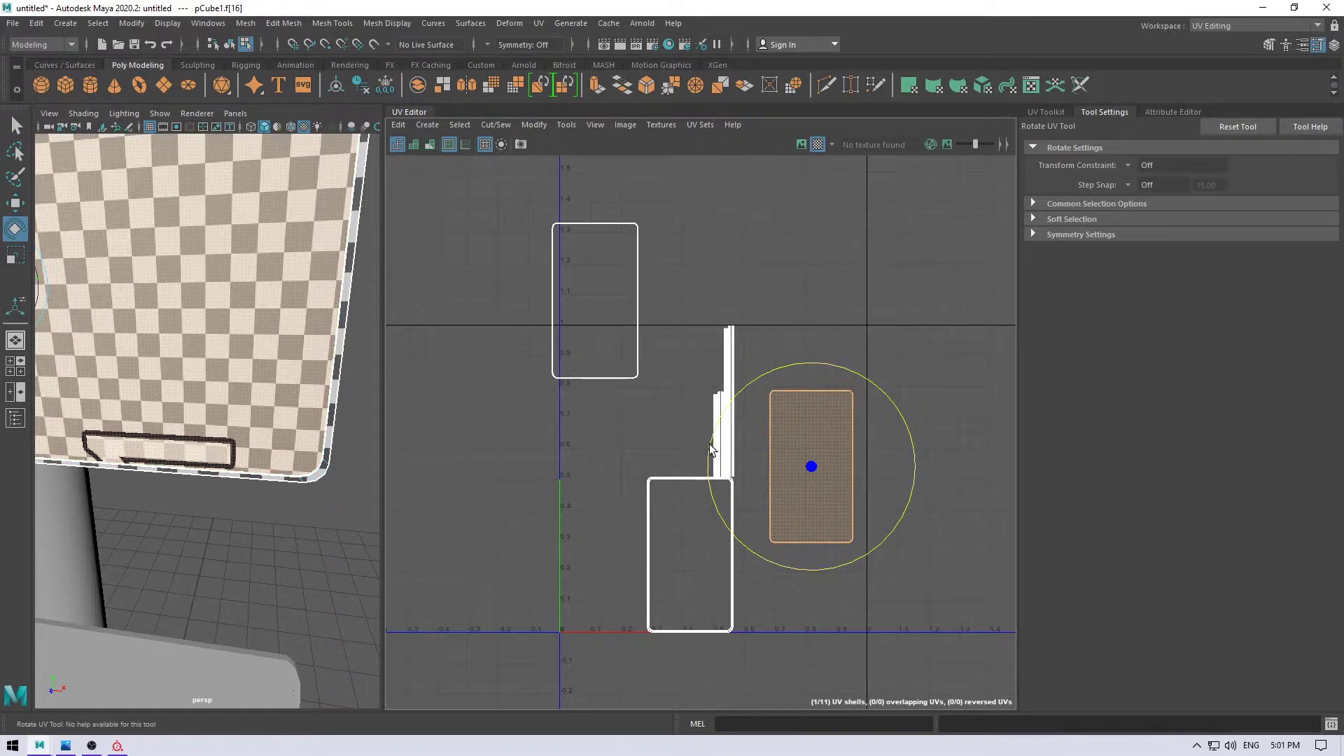
pyautogui.moveTo(709, 446); pyautogui.dragTo(775, 458)
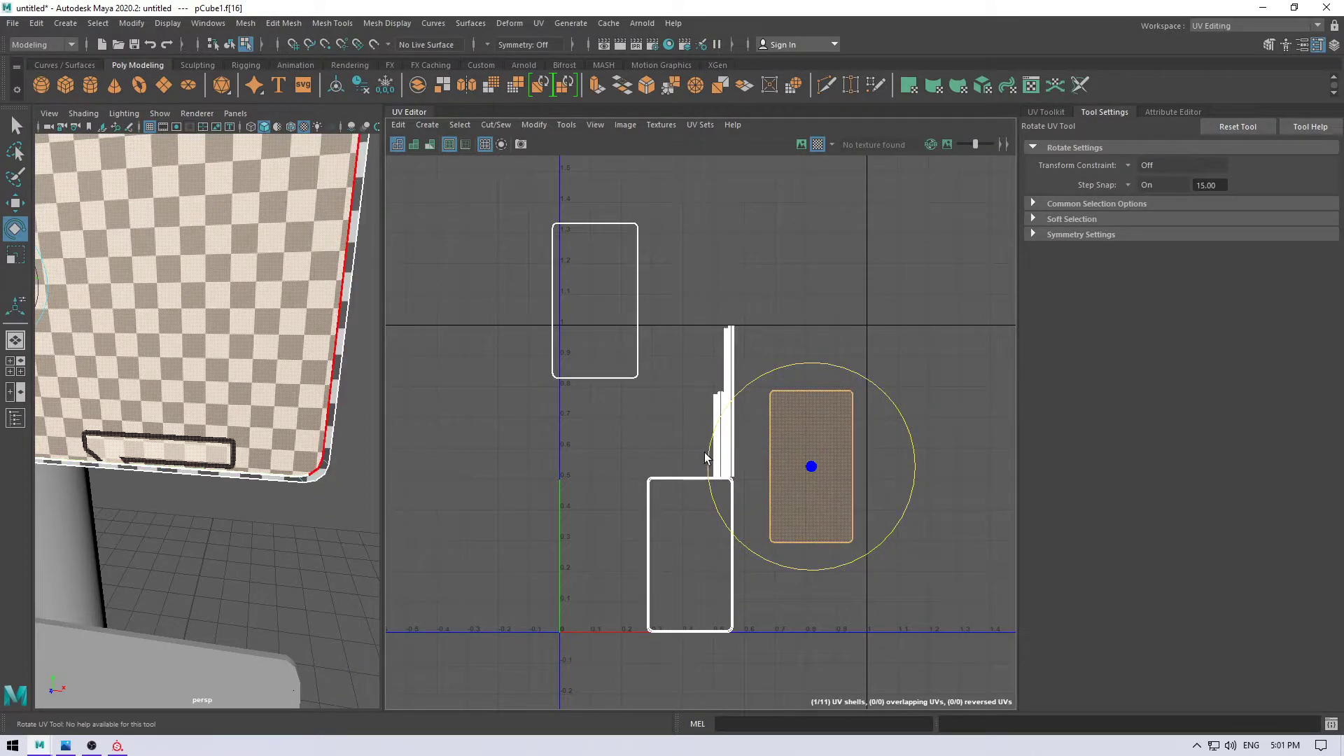
pyautogui.moveTo(713, 471); pyautogui.dragTo(782, 665)
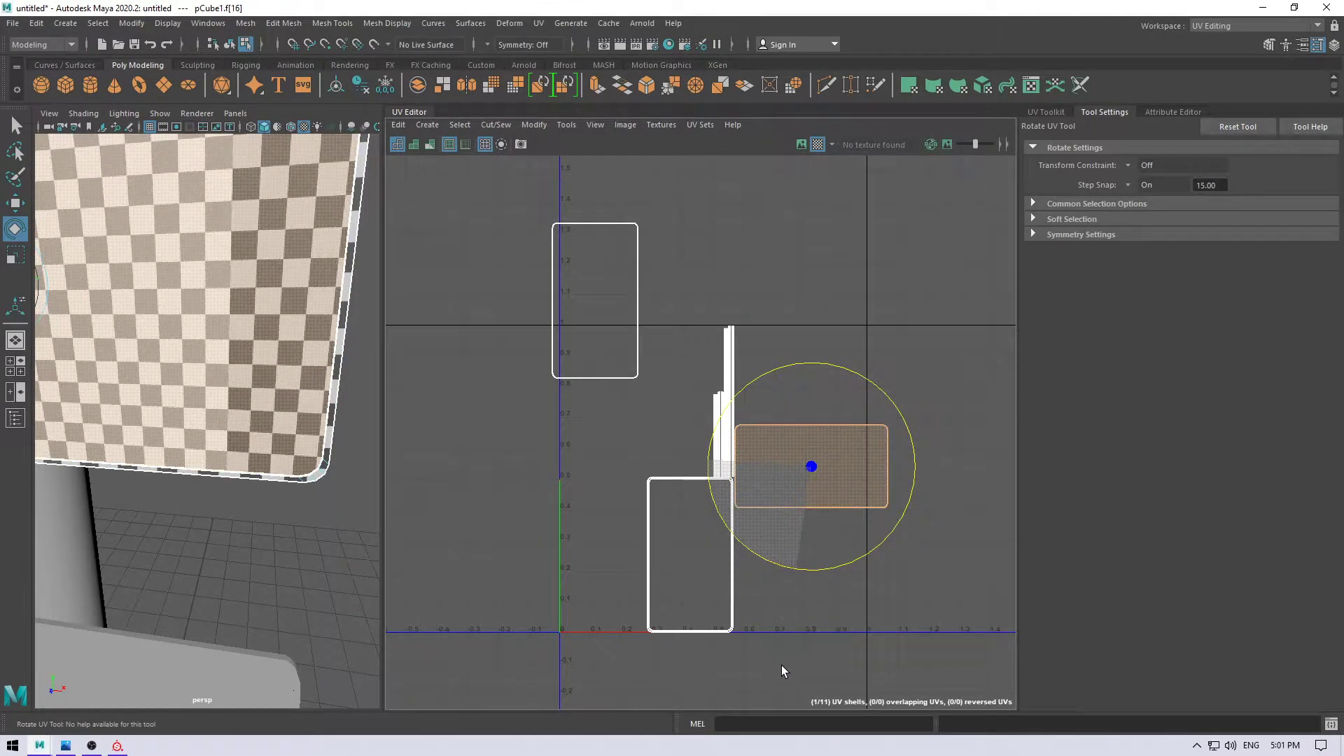
pyautogui.click(781, 665)
pyautogui.click(814, 447)
pyautogui.press('w')
pyautogui.click(796, 492)
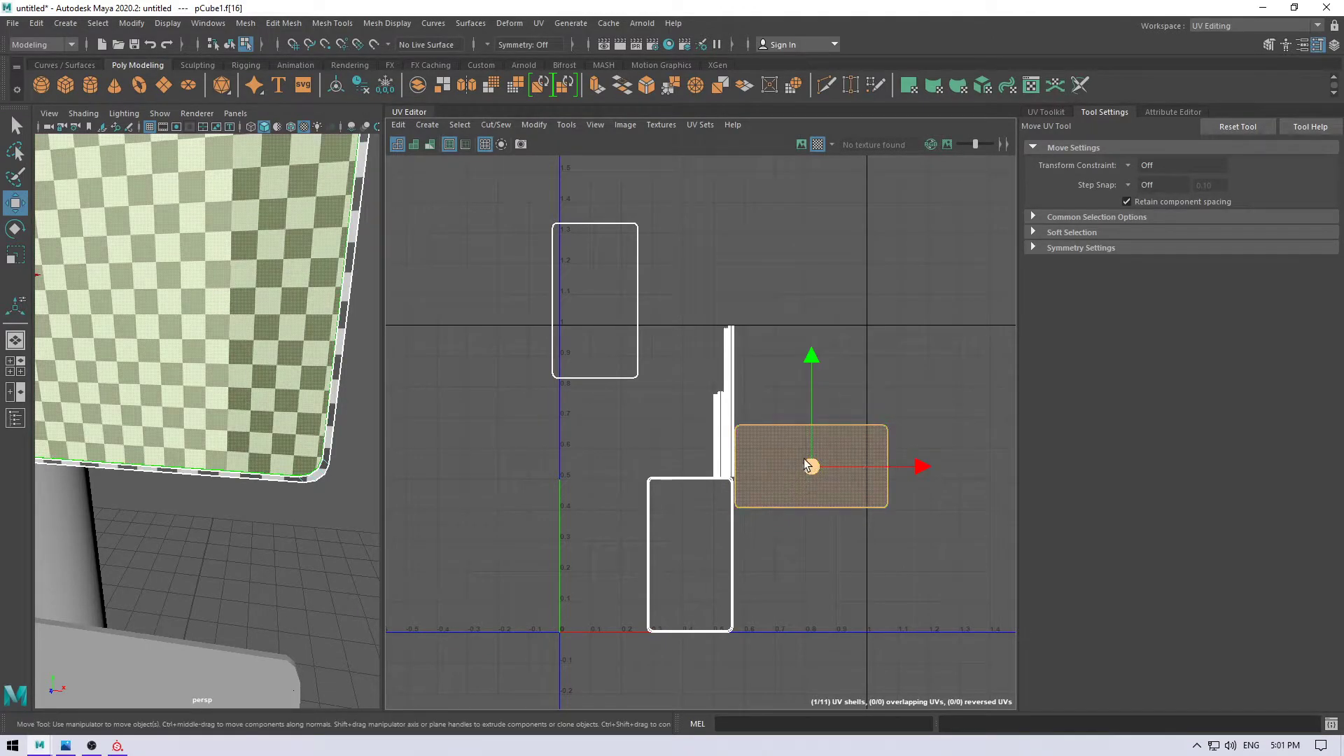
pyautogui.moveTo(796, 493); pyautogui.dragTo(766, 599)
pyautogui.moveTo(210, 322)
pyautogui.keyDown('alt'); pyautogui.mouseDown()
pyautogui.moveTo(99, 319)
pyautogui.moveTo(451, 353)
pyautogui.mouseUp(); pyautogui.keyUp('alt')
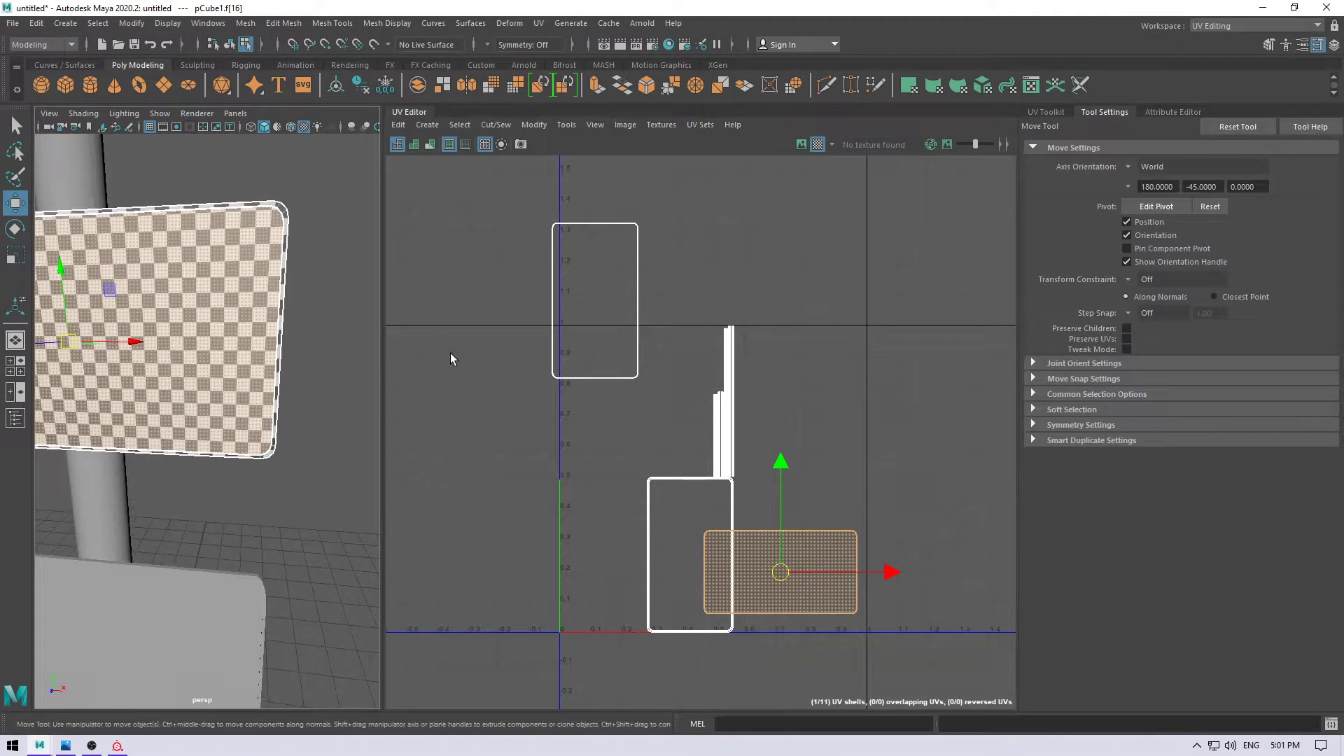
pyautogui.moveTo(770, 556)
pyautogui.mouseDown()
pyautogui.moveTo(674, 454)
pyautogui.moveTo(736, 439)
pyautogui.mouseUp()
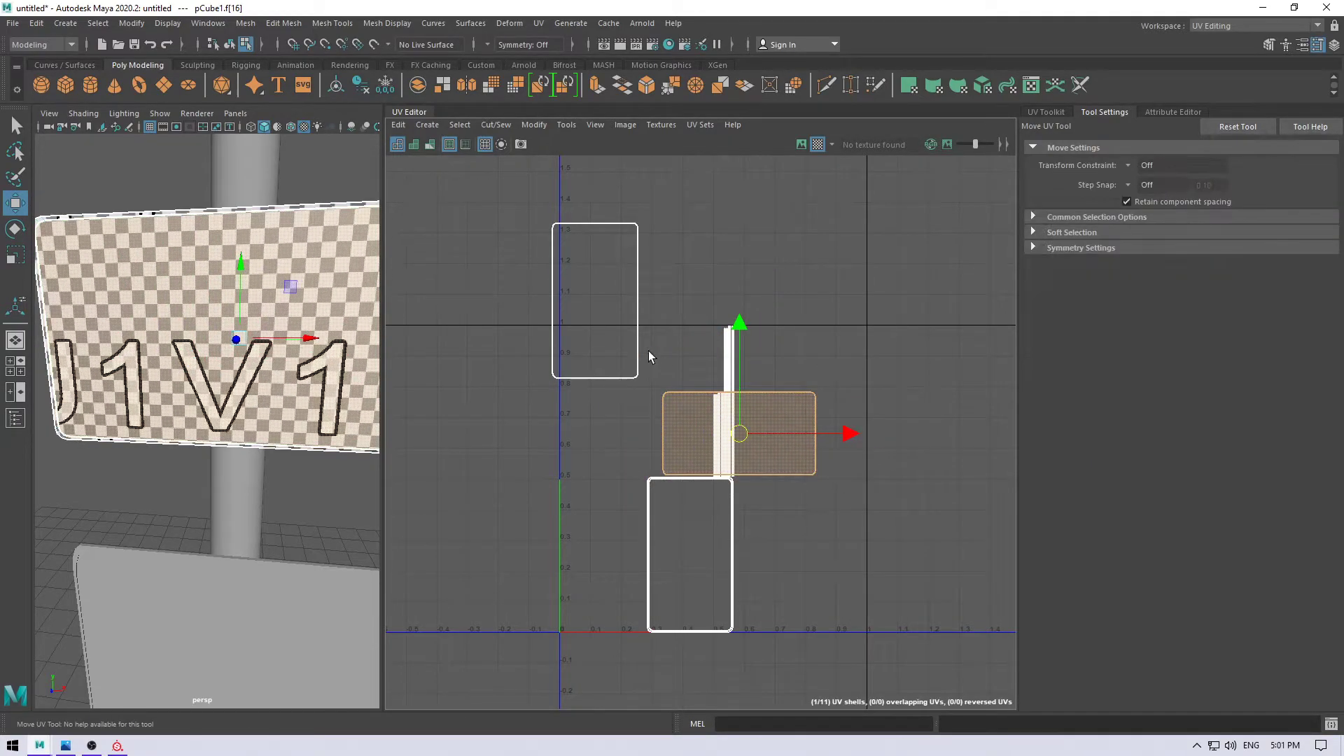
# - Rotate the second face shell to horizontal, then select the front and back face shells
pyautogui.click(588, 347)
pyautogui.press('e')
pyautogui.moveTo(615, 393)
pyautogui.mouseDown()
pyautogui.moveTo(634, 317)
pyautogui.moveTo(728, 440)
pyautogui.mouseUp()
pyautogui.press('w')
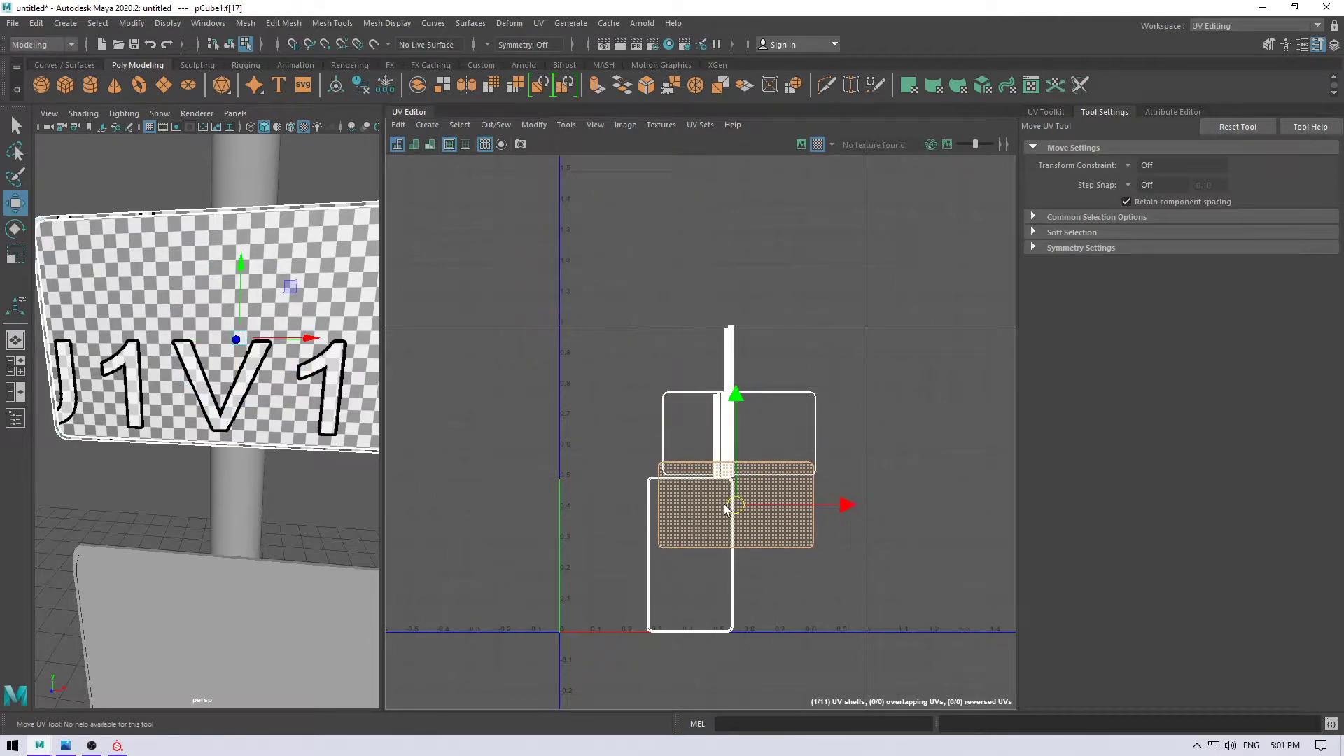
pyautogui.keyDown('alt'); pyautogui.moveTo(210, 420); pyautogui.dragTo(140, 392); pyautogui.keyUp('alt')
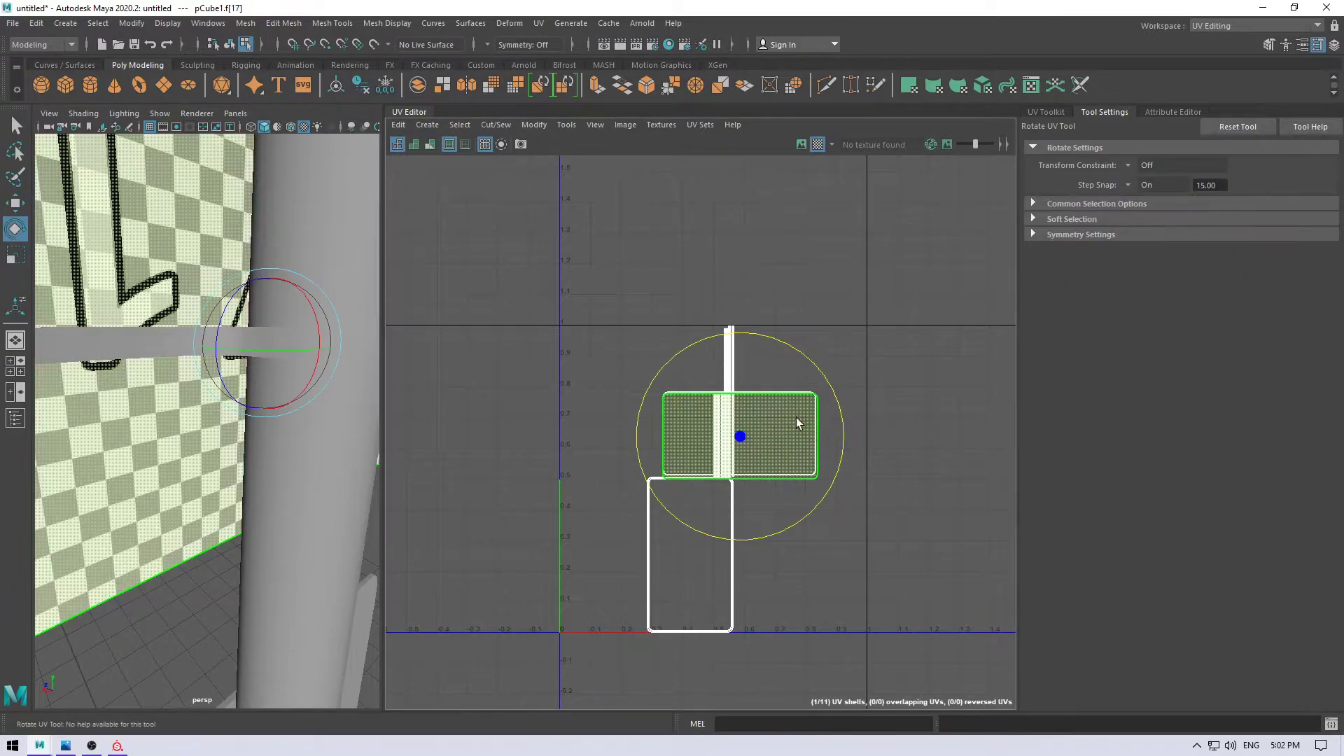
pyautogui.click(686, 389)
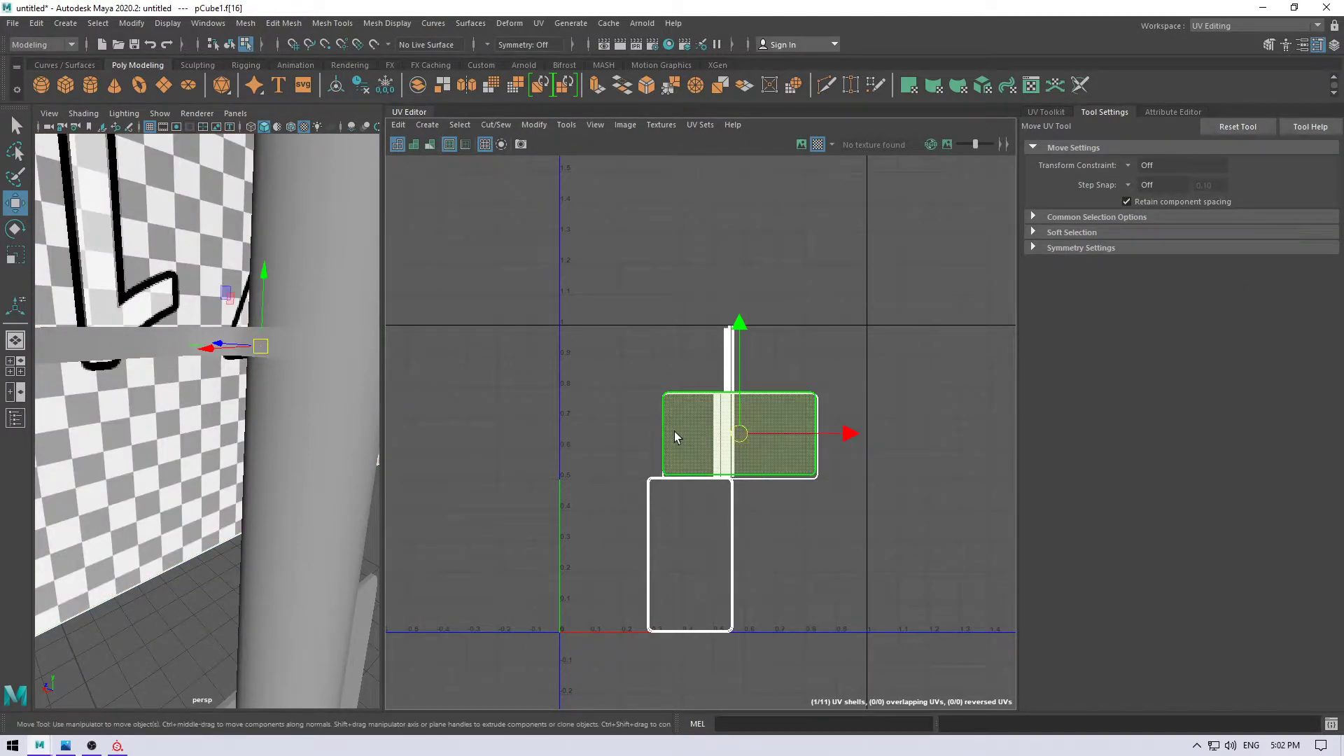
pyautogui.click(783, 481)
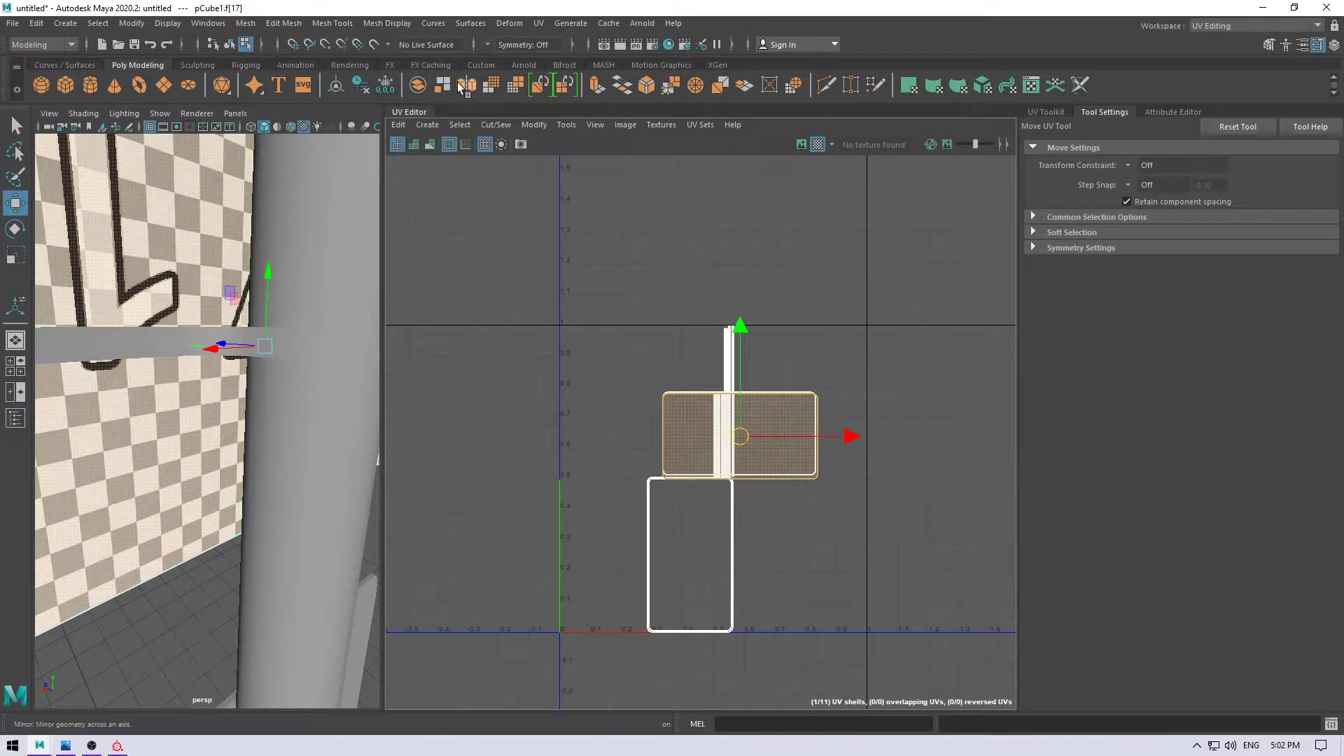
pyautogui.click(552, 129)
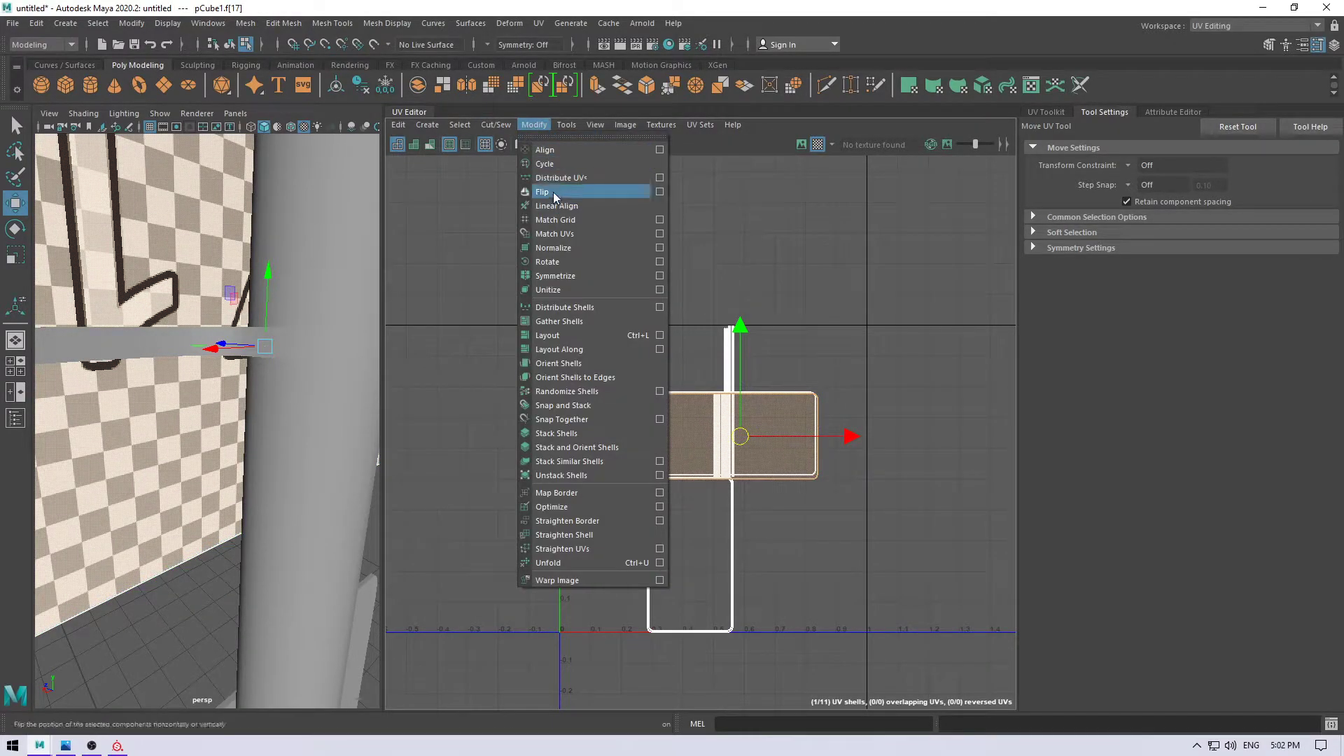
pyautogui.click(553, 191)
pyautogui.click(414, 144)
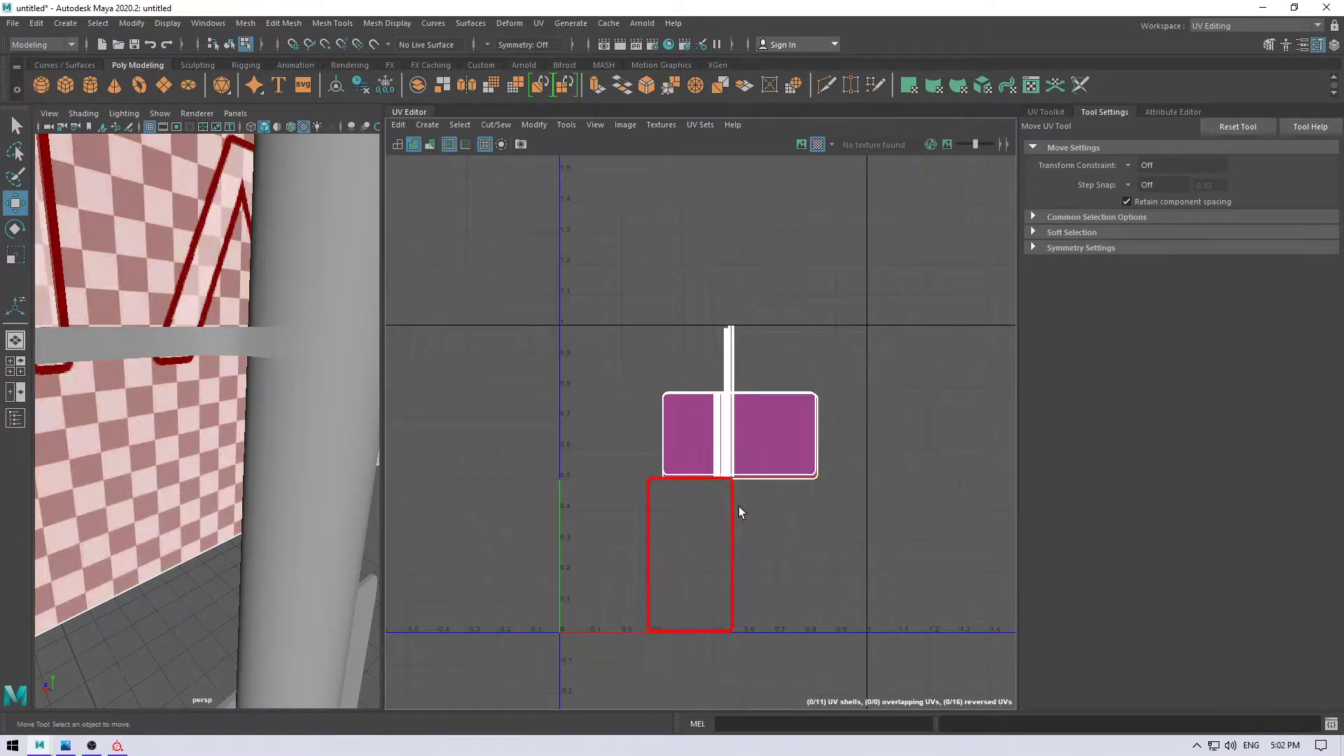
pyautogui.moveTo(737, 439); pyautogui.dragTo(746, 564)
pyautogui.click(888, 500)
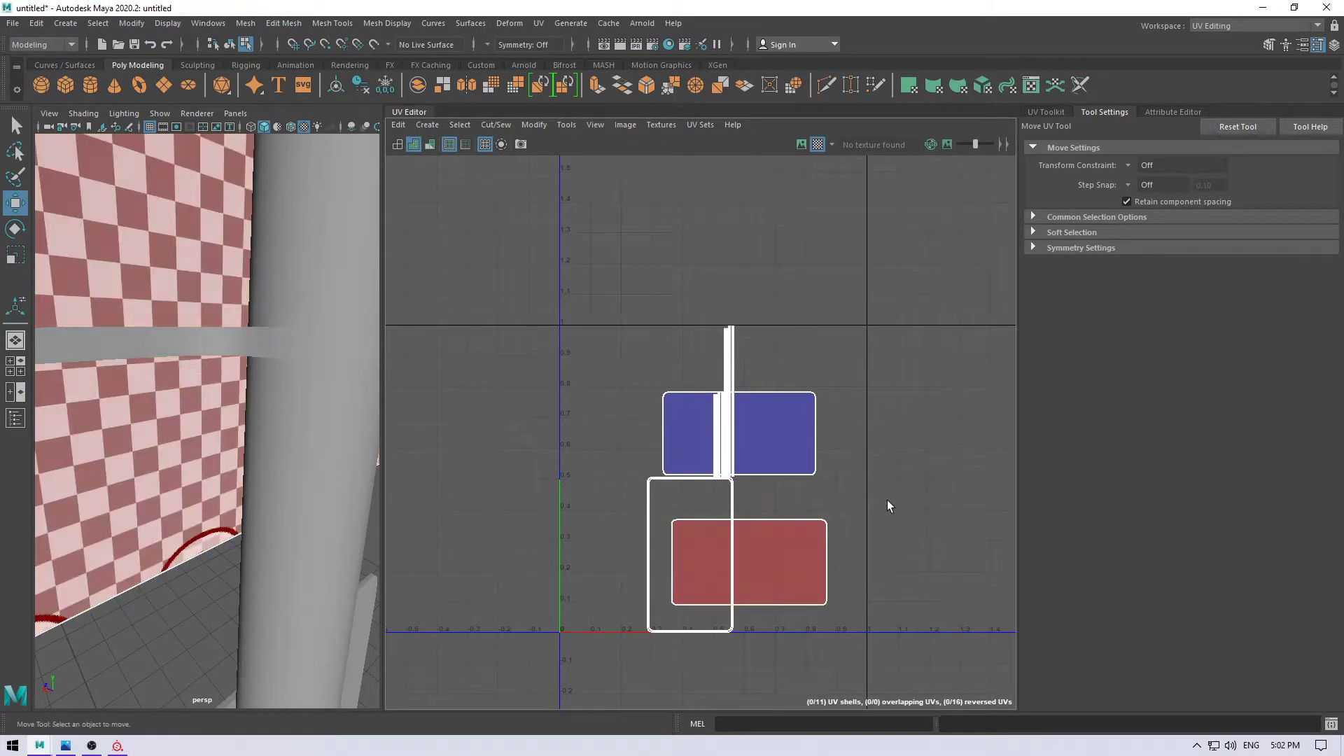
pyautogui.hotkey('ctrl', 'z')
pyautogui.click(536, 125)
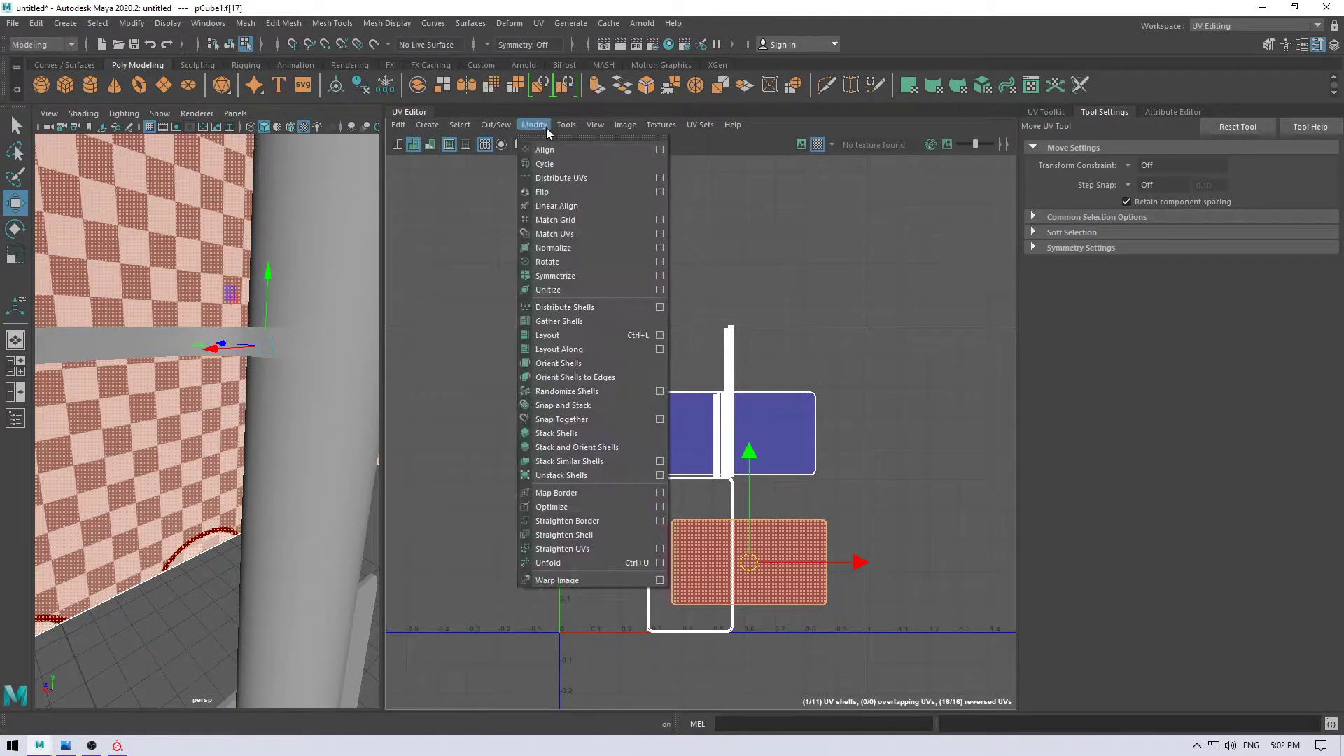
pyautogui.click(571, 191)
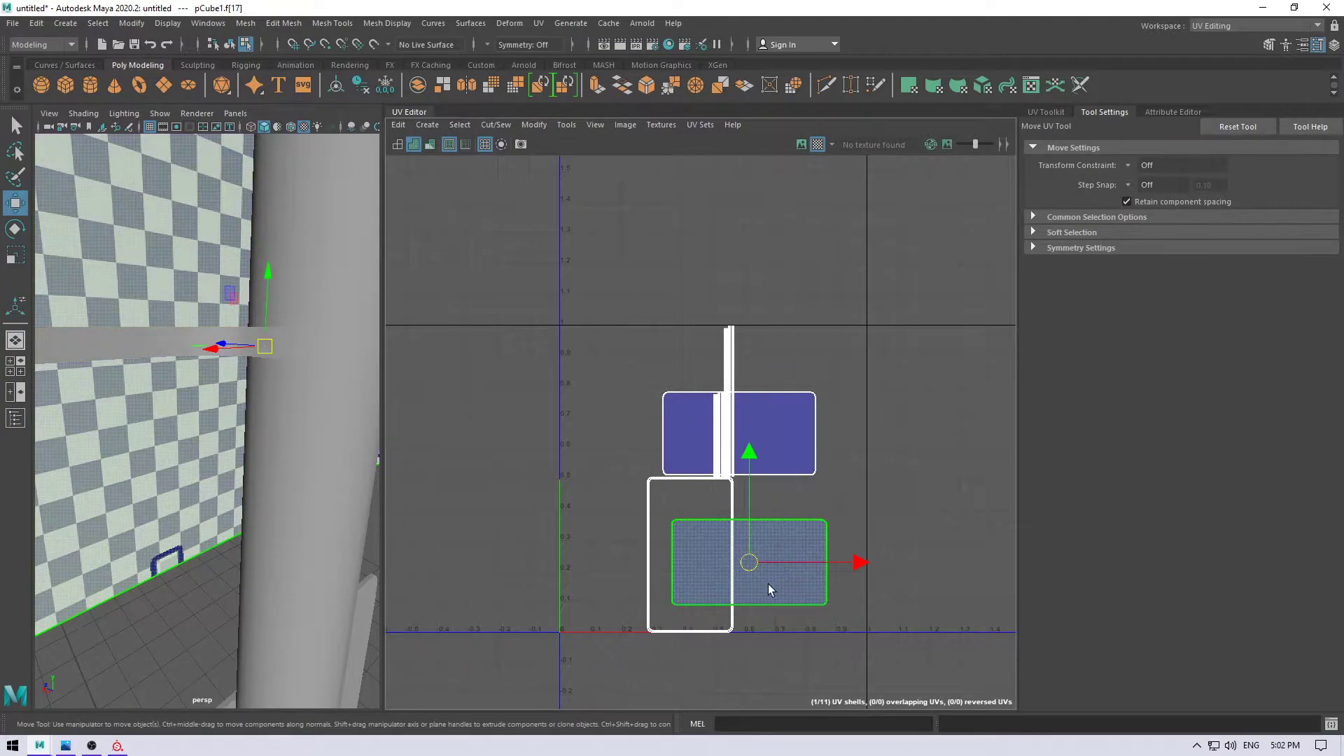
pyautogui.hotkey('ctrl', 'z')
pyautogui.hotkey('ctrl', 'z')
pyautogui.press('e')
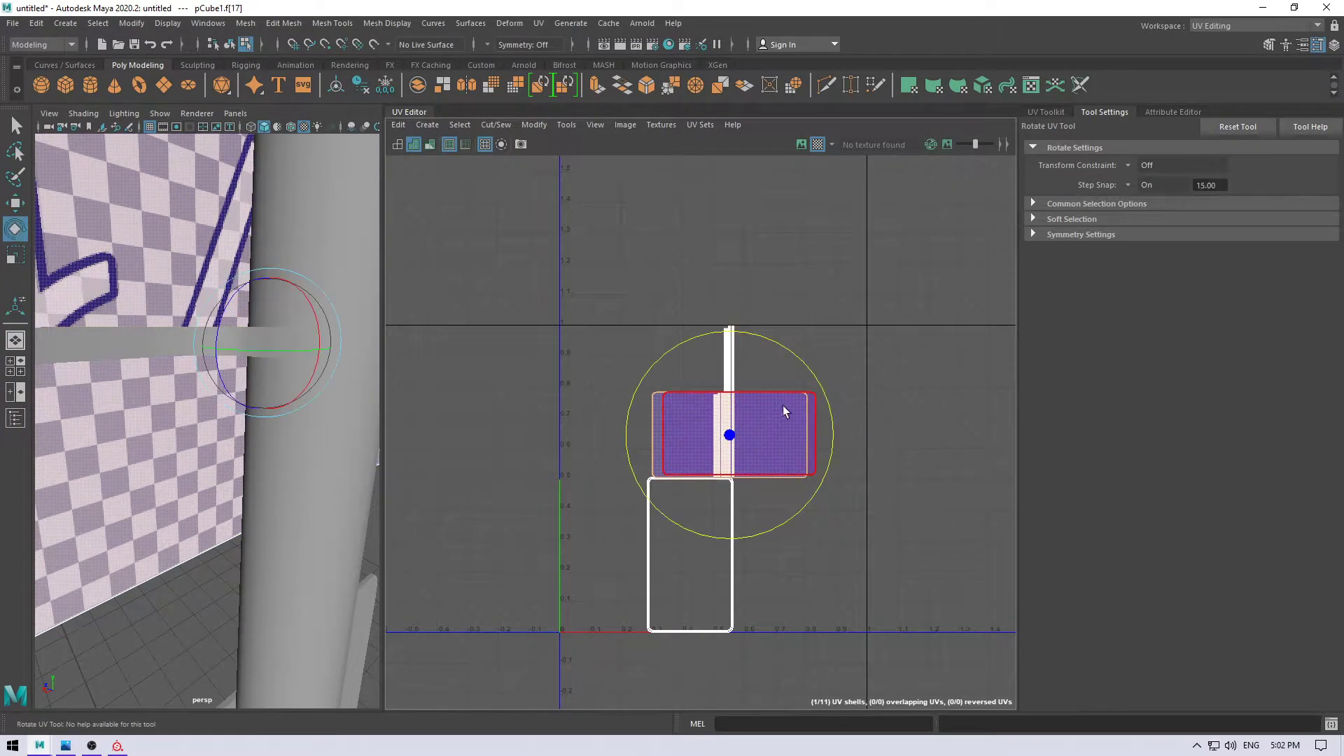
pyautogui.moveTo(814, 369)
pyautogui.mouseDown()
pyautogui.moveTo(653, 516)
pyautogui.moveTo(646, 495)
pyautogui.mouseUp()
pyautogui.press('w')
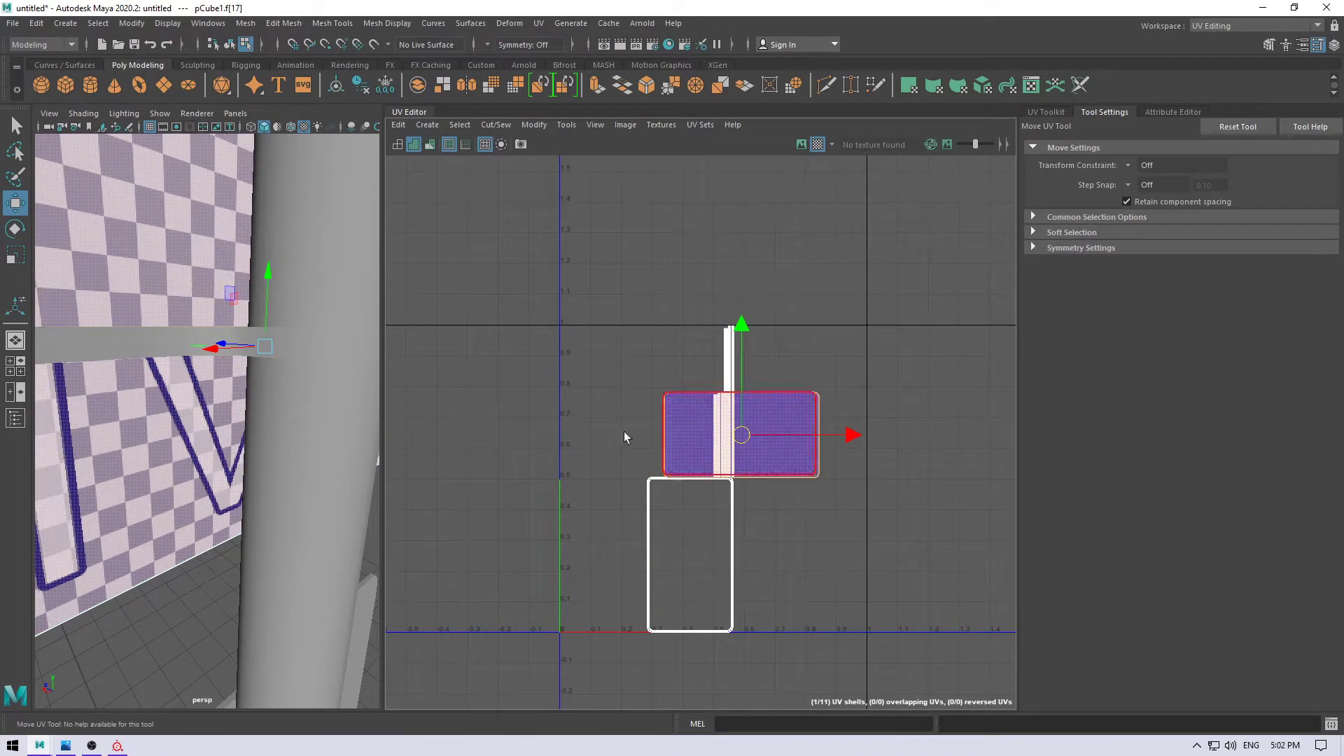
pyautogui.scroll(-5, 135, 255)
pyautogui.moveTo(135, 254)
pyautogui.keyDown('alt'); pyautogui.mouseDown()
pyautogui.moveTo(301, 315)
pyautogui.moveTo(232, 351)
pyautogui.moveTo(266, 393)
pyautogui.moveTo(214, 343)
pyautogui.mouseUp(); pyautogui.keyUp('alt')
pyautogui.scroll(3, 816, 530)
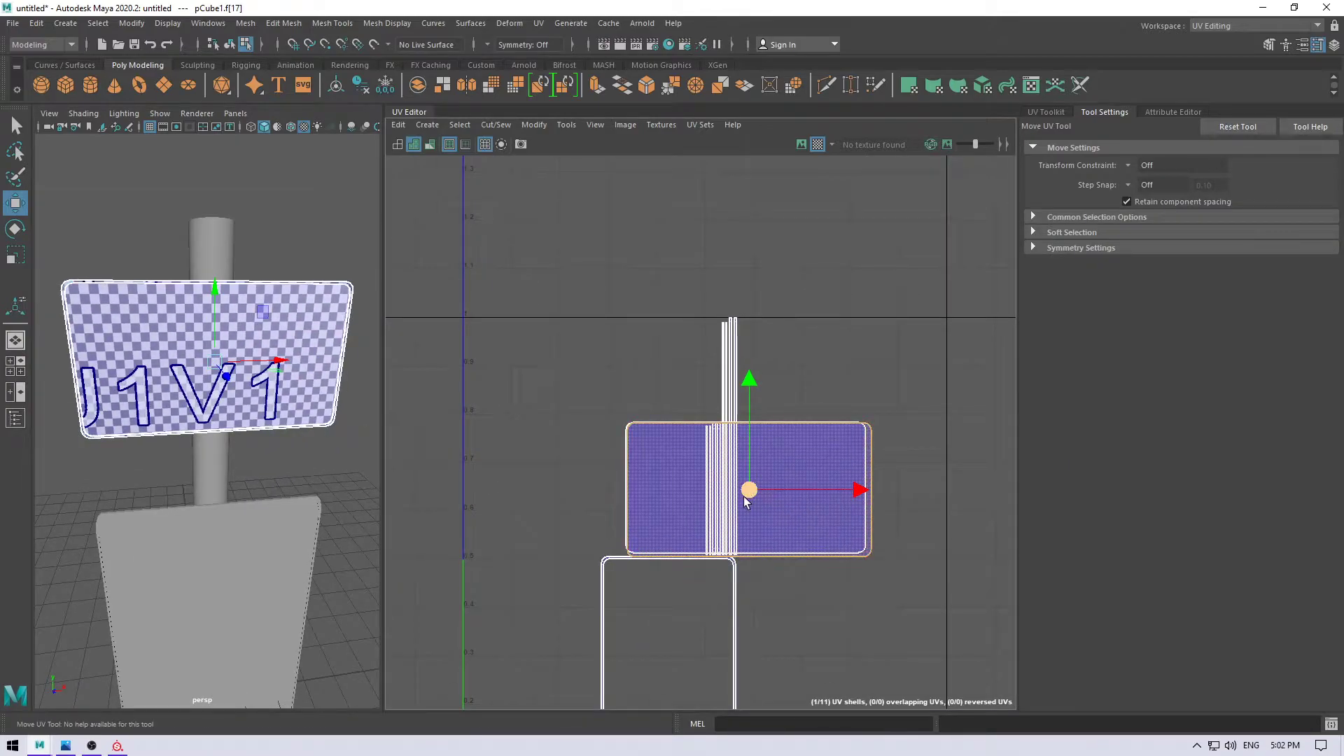
# - Rotate the lower UV shell 90° so it lies horizontally
pyautogui.rightClick(604, 536)
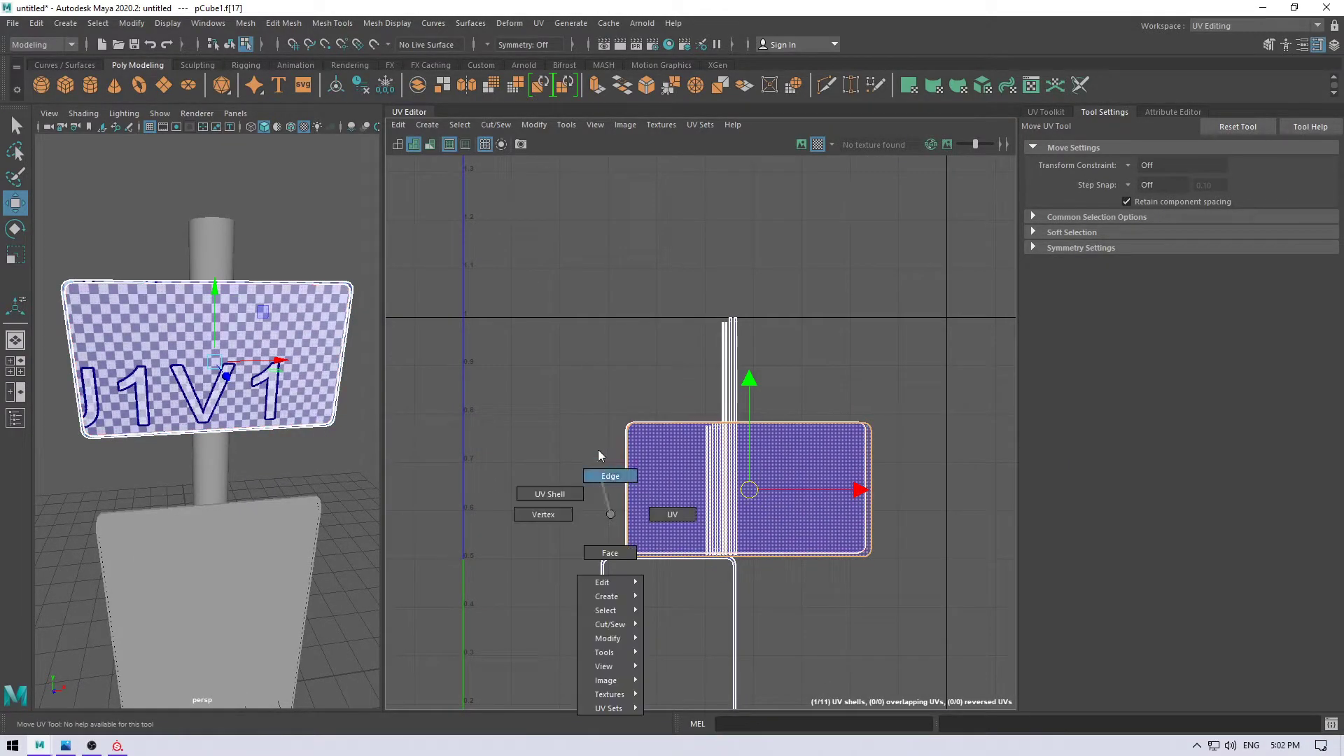
pyautogui.moveTo(603, 548); pyautogui.dragTo(549, 527, button='right')
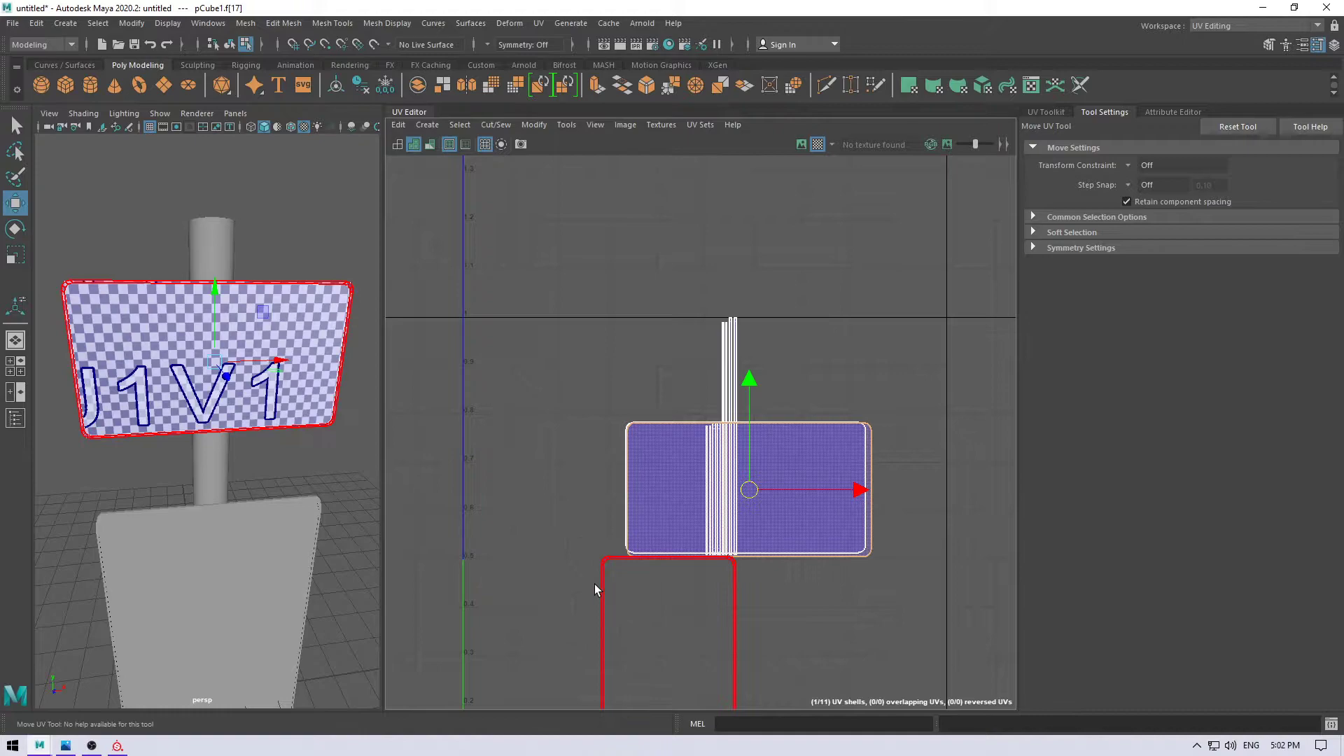
pyautogui.click(602, 588)
pyautogui.keyDown('alt'); pyautogui.moveTo(704, 581); pyautogui.dragTo(704, 483, button='middle'); pyautogui.keyUp('alt')
pyautogui.press('e')
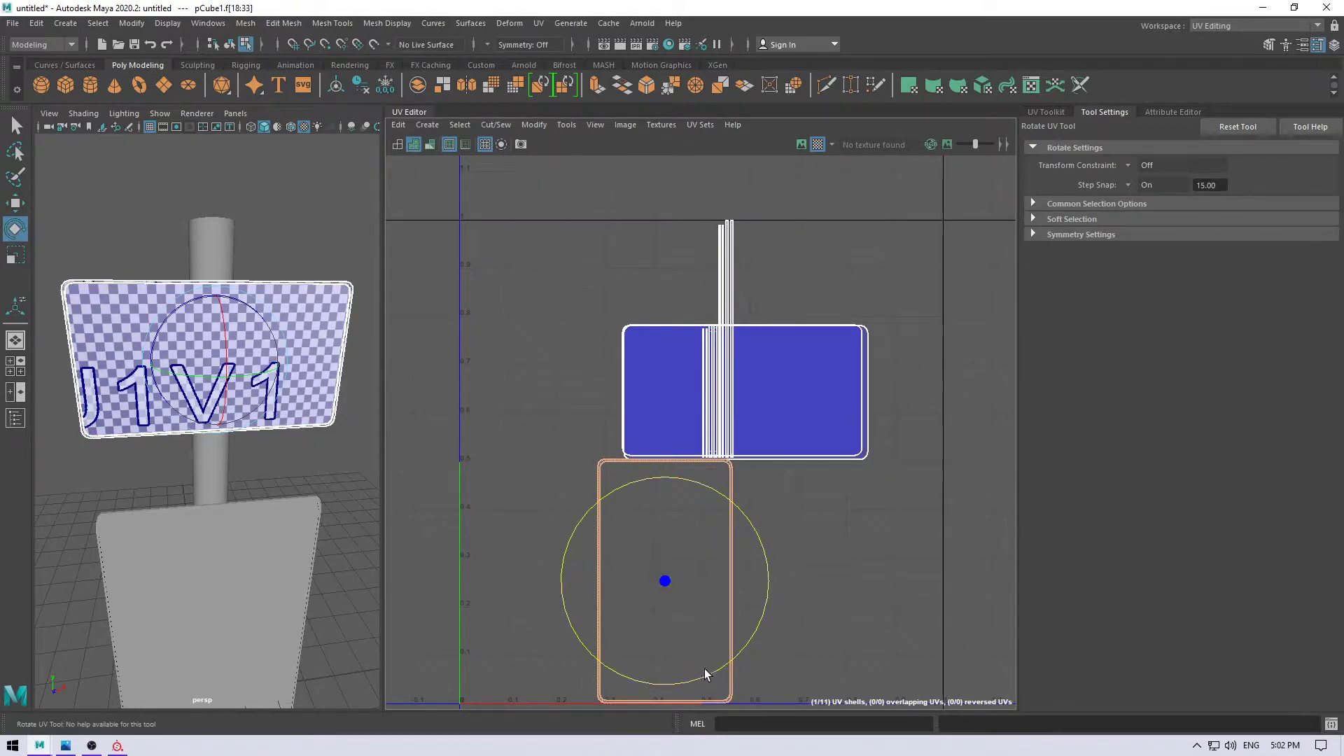
pyautogui.moveTo(705, 674); pyautogui.dragTo(787, 532)
pyautogui.press('w')
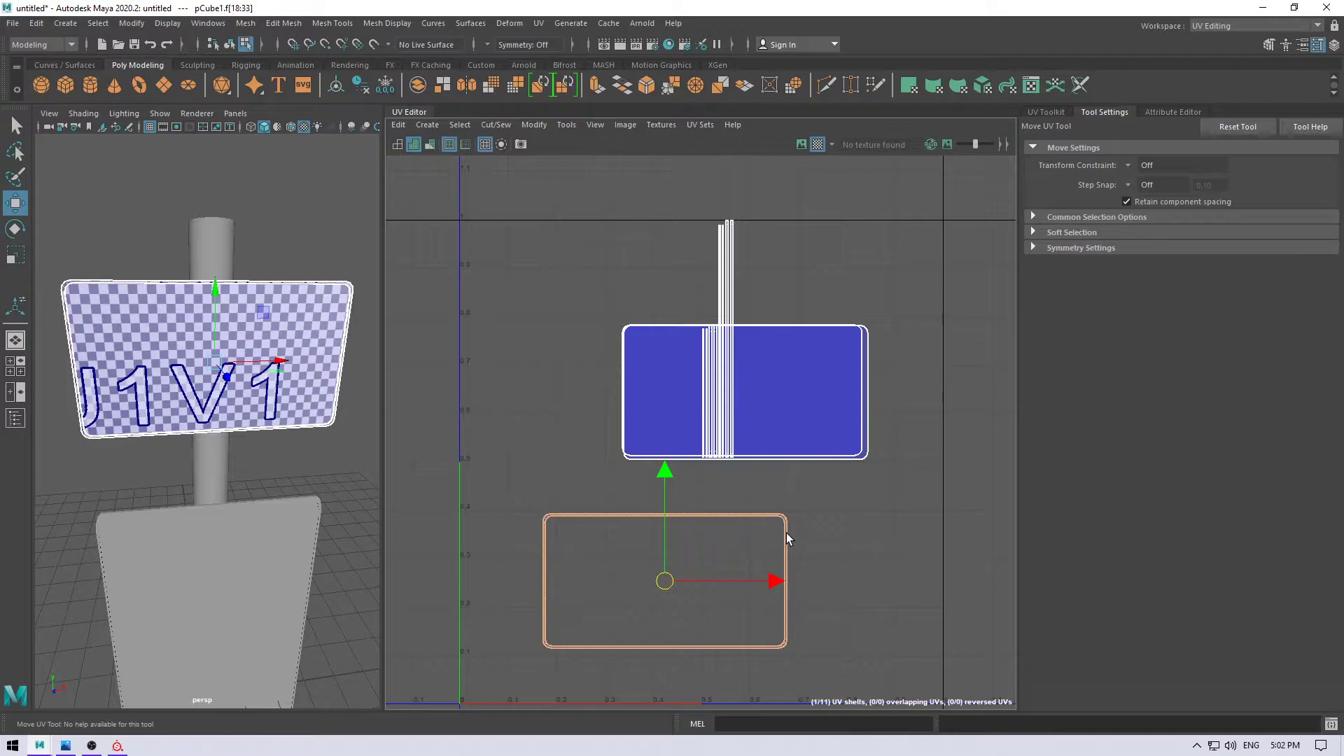
# - Select the lower shell's top edge and sew the edge strip onto the shell
pyautogui.moveTo(766, 515); pyautogui.dragTo(758, 418, button='right')
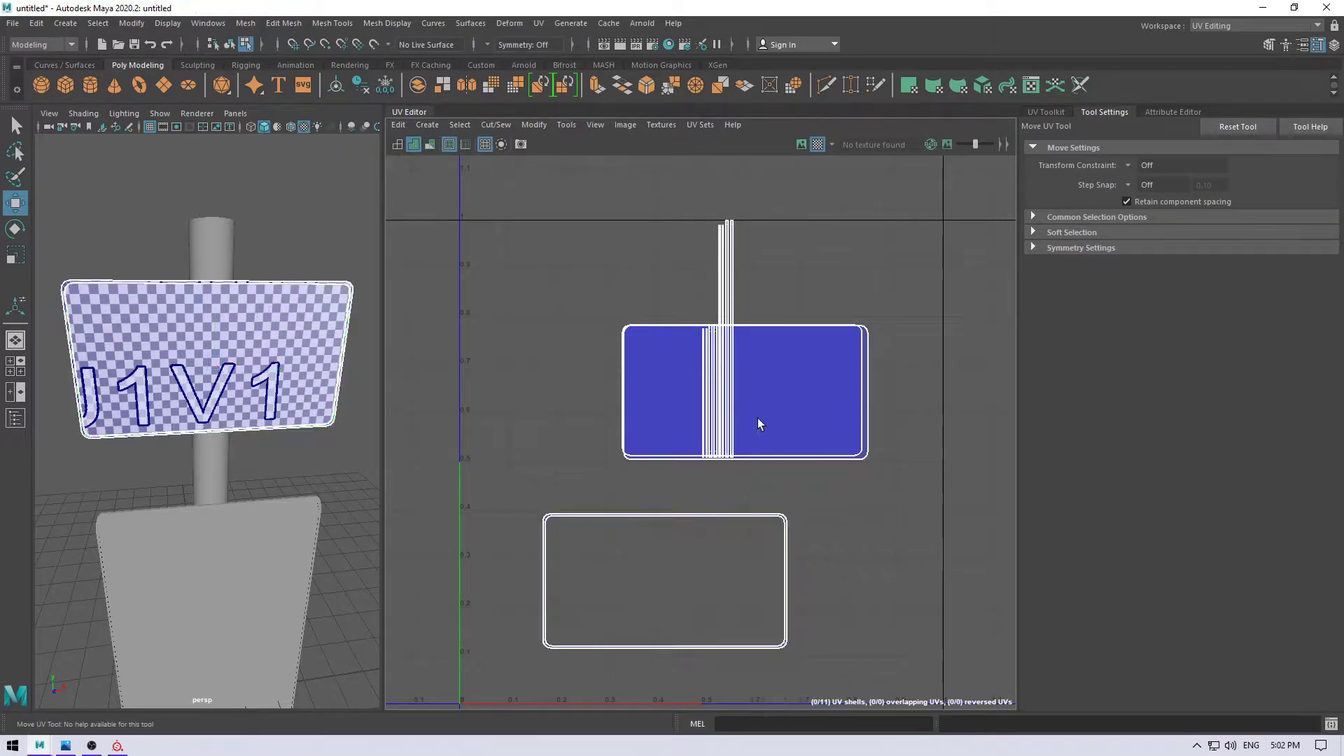
pyautogui.click(738, 515)
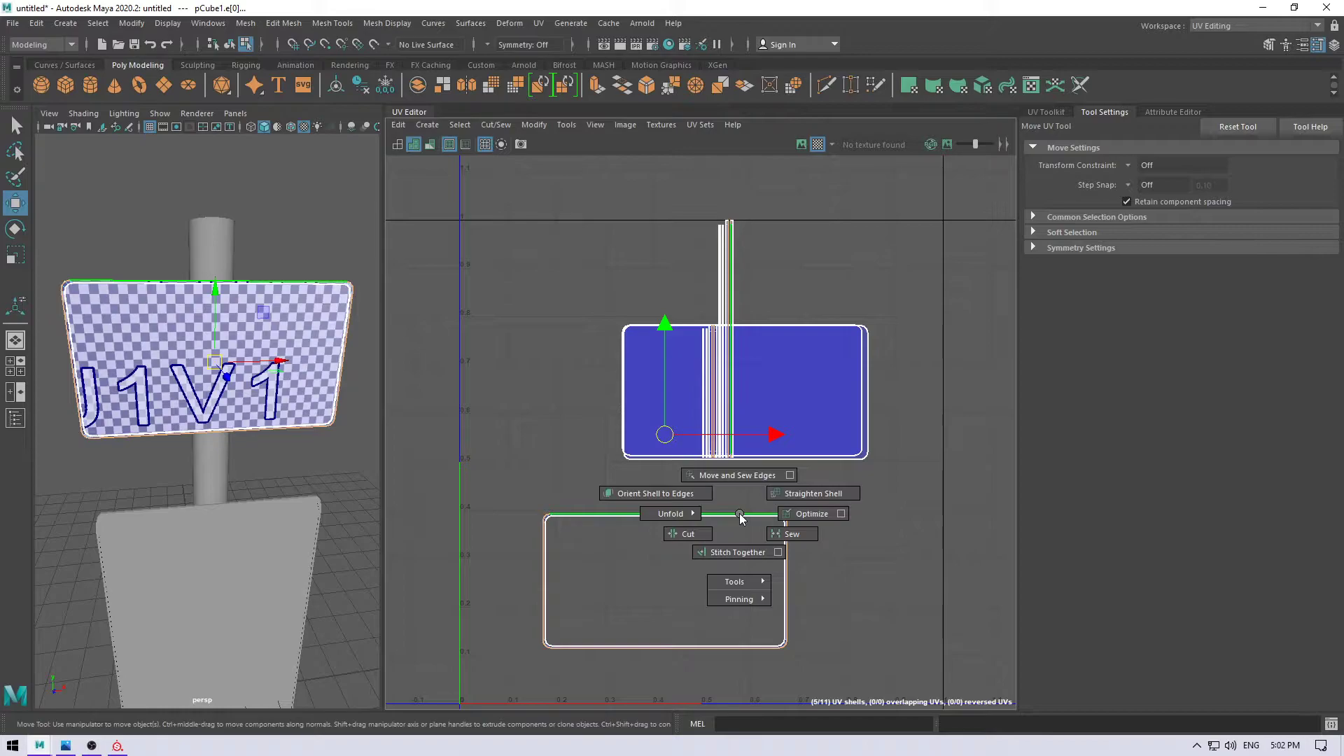
pyautogui.moveTo(741, 516); pyautogui.dragTo(750, 416, button='right')
pyautogui.scroll(2, 520, 466)
pyautogui.scroll(3, 599, 703)
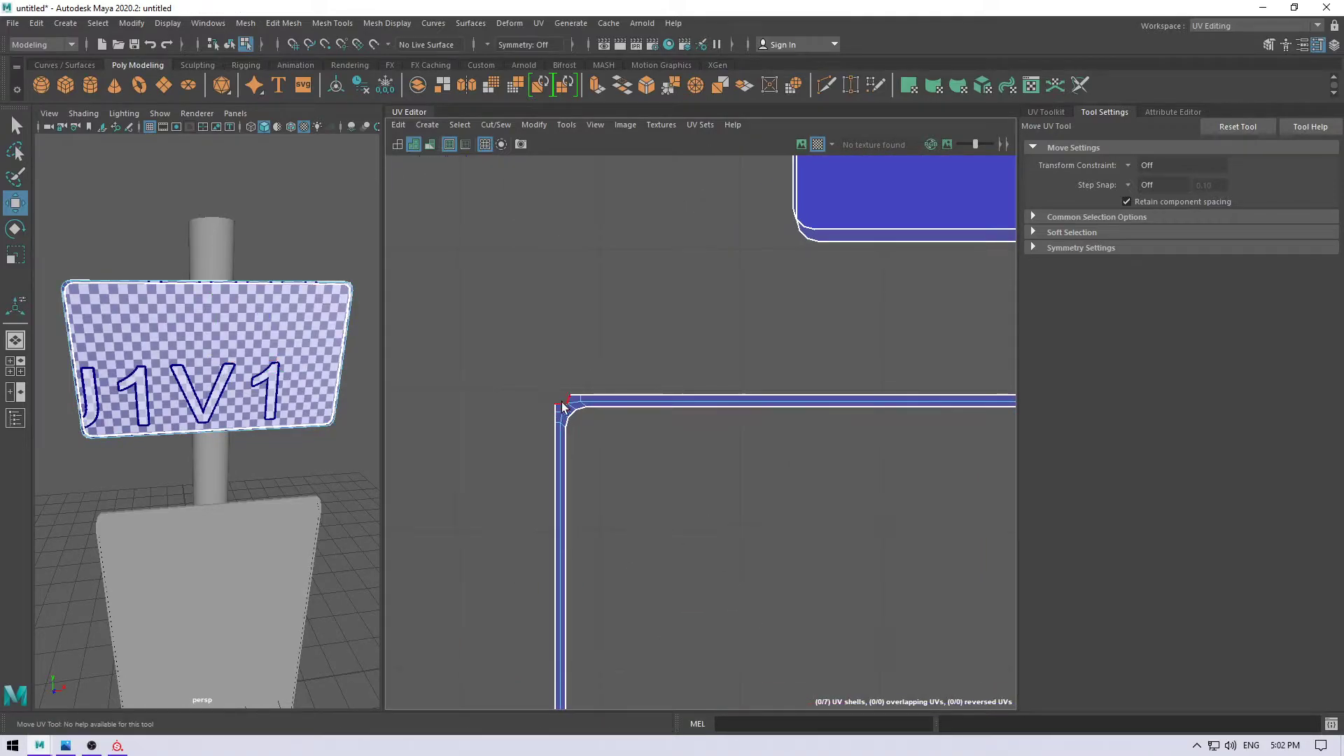
pyautogui.click(567, 395)
pyautogui.click(784, 527)
pyautogui.keyDown('alt'); pyautogui.moveTo(783, 526); pyautogui.dragTo(796, 430, button='middle'); pyautogui.keyUp('alt')
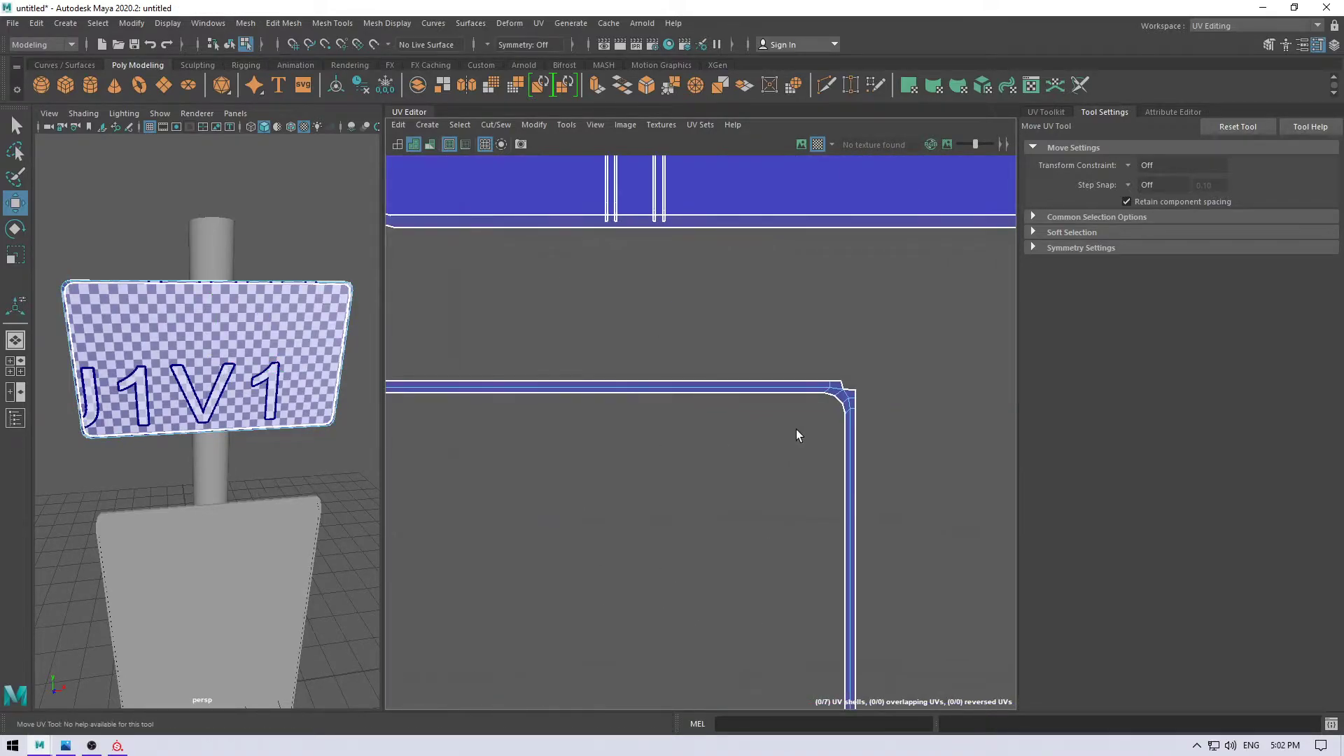
# - Check the border edges and corner UVs around the shells, ending with the lower shell's top edge selected
pyautogui.click(728, 403)
pyautogui.click(745, 402)
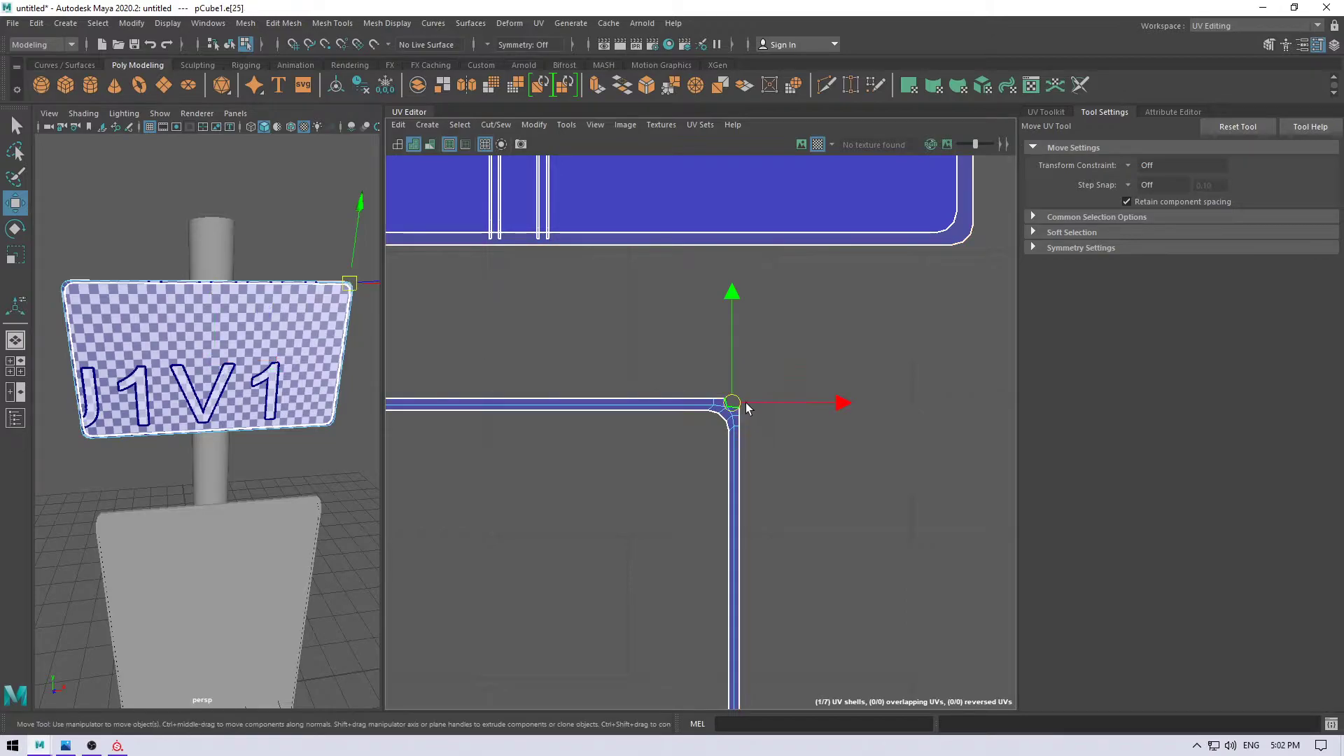
pyautogui.click(812, 283)
pyautogui.moveTo(791, 423)
pyautogui.keyDown('alt'); pyautogui.mouseDown(button='middle')
pyautogui.moveTo(822, 438)
pyautogui.moveTo(865, 203)
pyautogui.mouseUp(button='middle'); pyautogui.keyUp('alt')
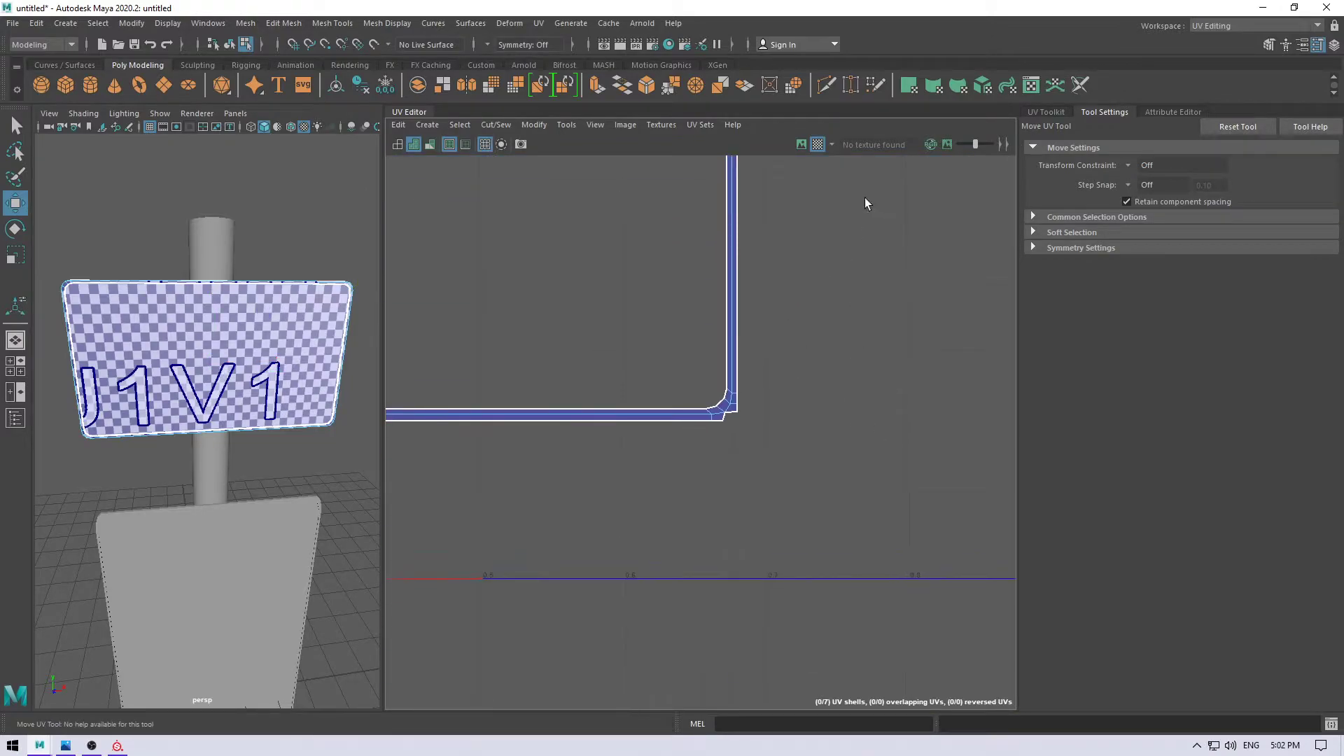
pyautogui.click(738, 417)
pyautogui.click(703, 431)
pyautogui.keyDown('alt'); pyautogui.moveTo(703, 430); pyautogui.dragTo(667, 452, button='middle'); pyautogui.keyUp('alt')
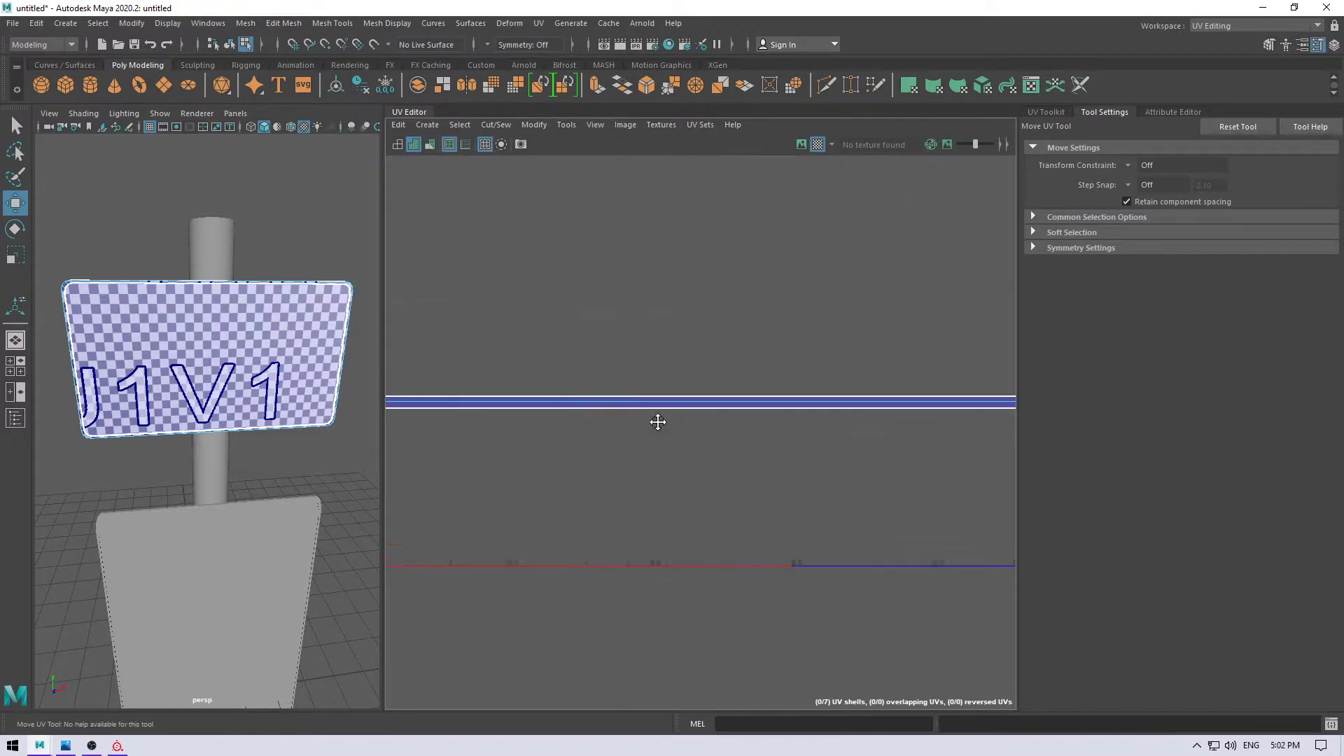
pyautogui.click(588, 418)
pyautogui.click(624, 356)
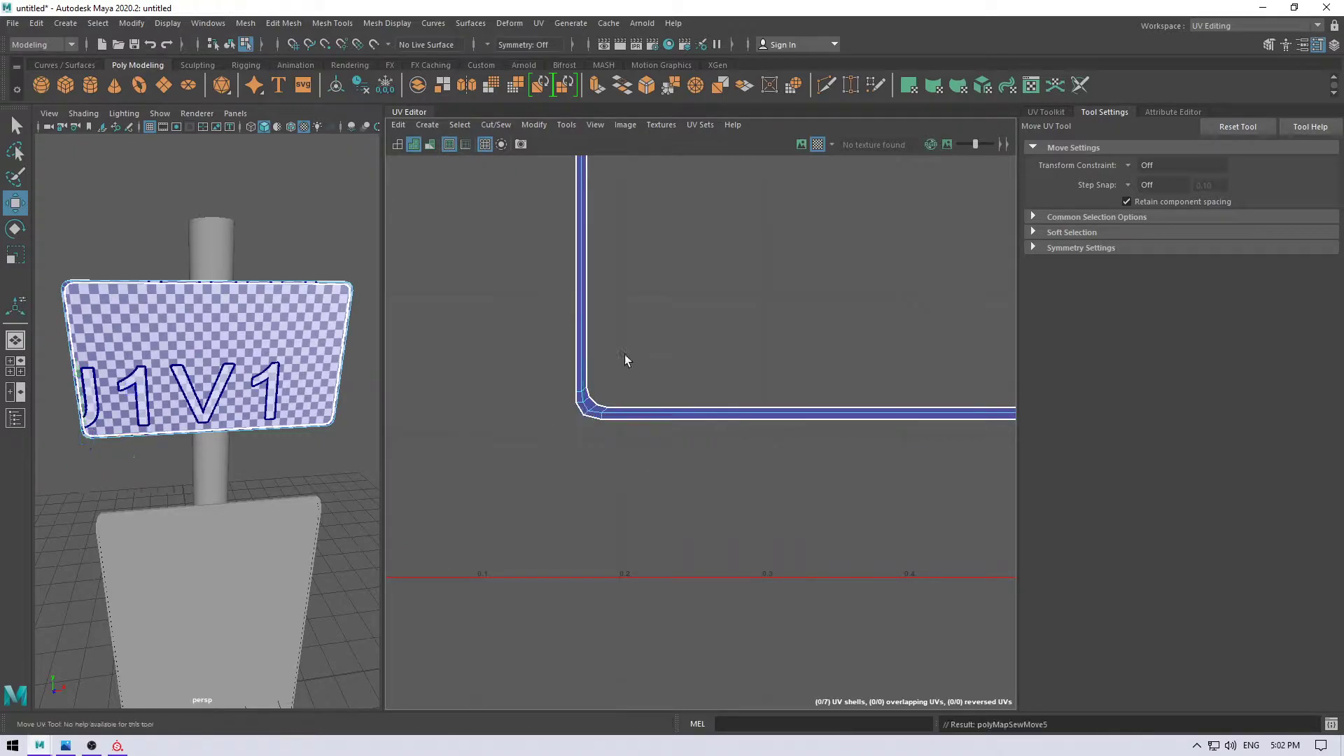
pyautogui.scroll(-3, 660, 303)
pyautogui.scroll(-1, 574, 402)
pyautogui.moveTo(801, 320)
pyautogui.keyDown('alt'); pyautogui.mouseDown(button='middle')
pyautogui.moveTo(789, 309)
pyautogui.moveTo(704, 481)
pyautogui.mouseUp(button='middle'); pyautogui.keyUp('alt')
pyautogui.click(684, 572)
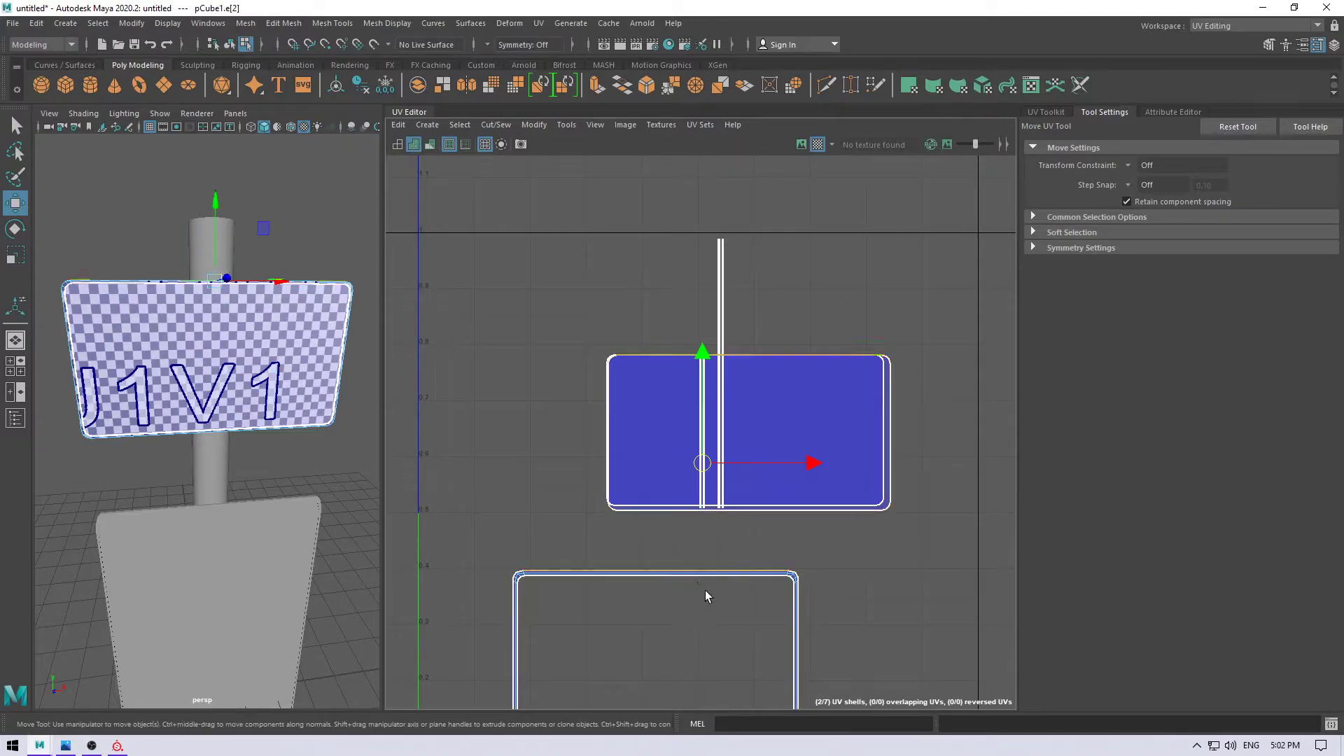
# - Pick out the lower board shell's top border edge loop, then zoom in on the shell corner
pyautogui.keyDown('alt'); pyautogui.moveTo(704, 590); pyautogui.dragTo(762, 471, button='middle'); pyautogui.keyUp('alt')
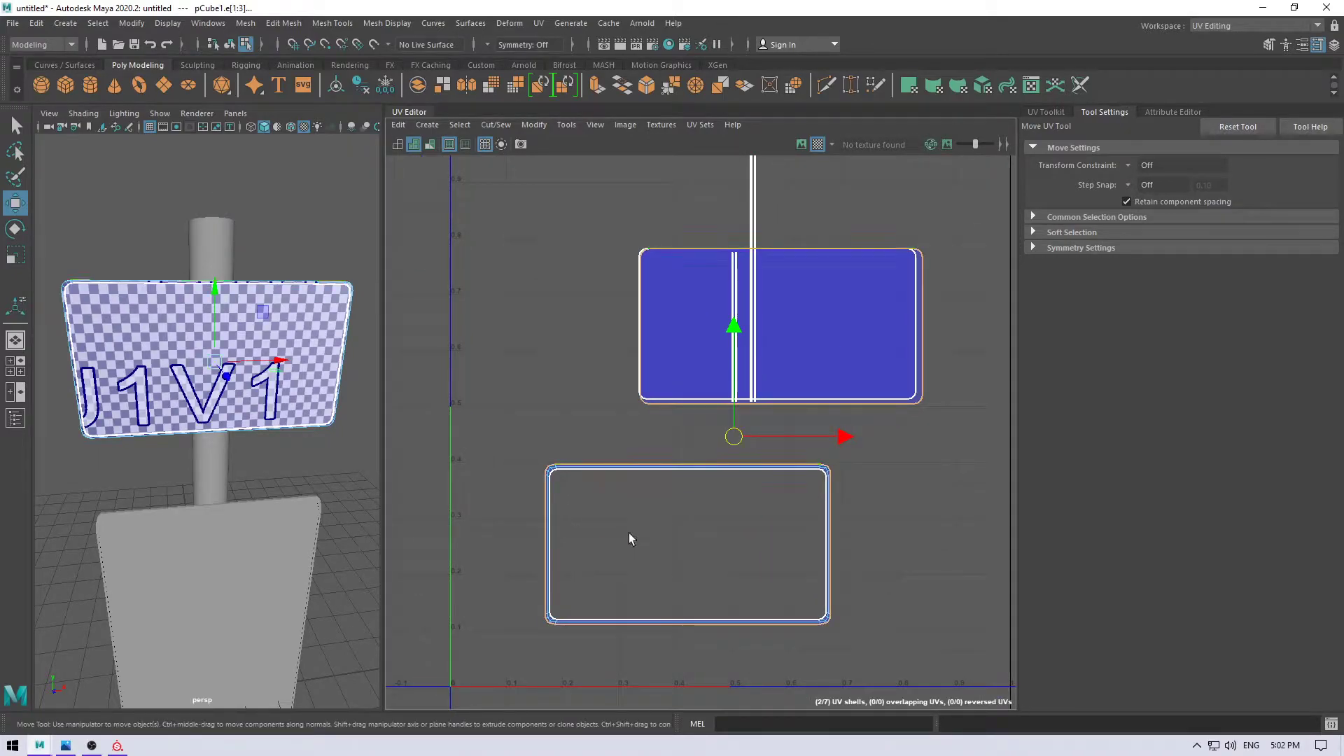
pyautogui.click(629, 502)
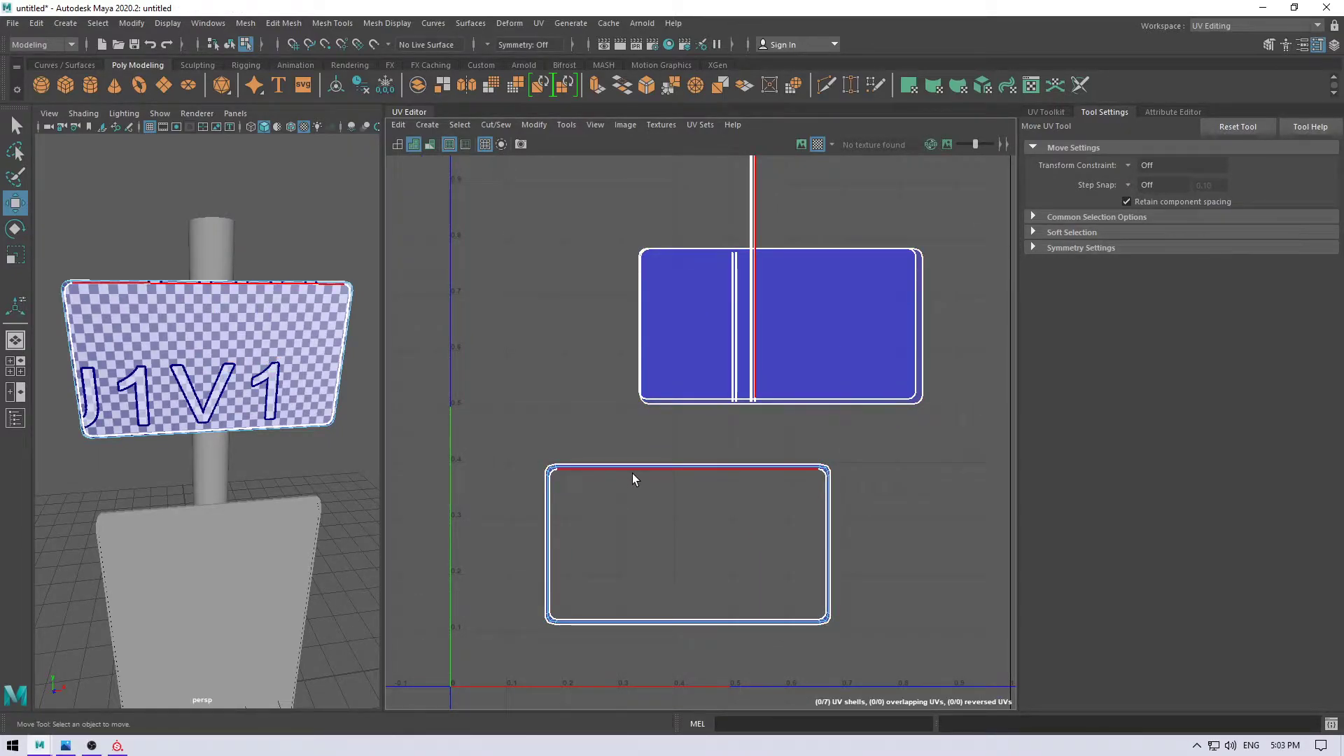
pyautogui.click(632, 474)
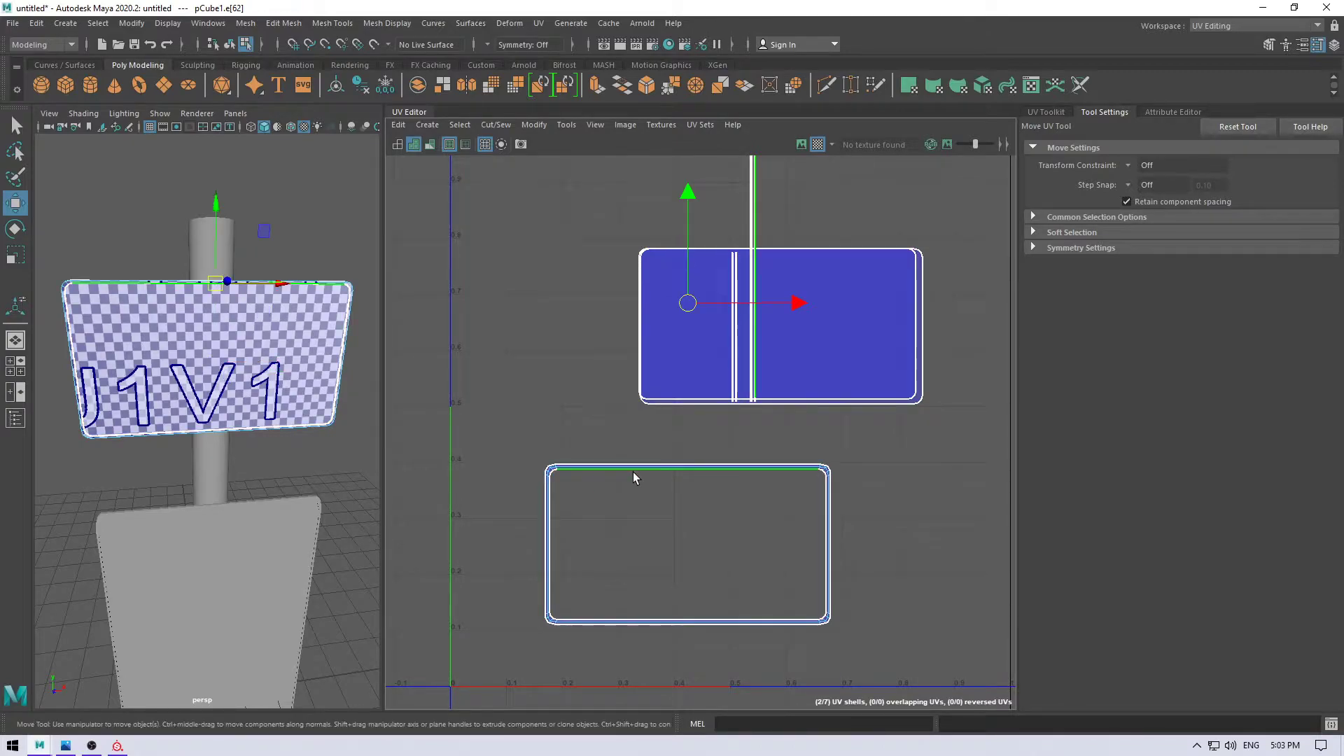
pyautogui.doubleClick(633, 472)
pyautogui.click(660, 546)
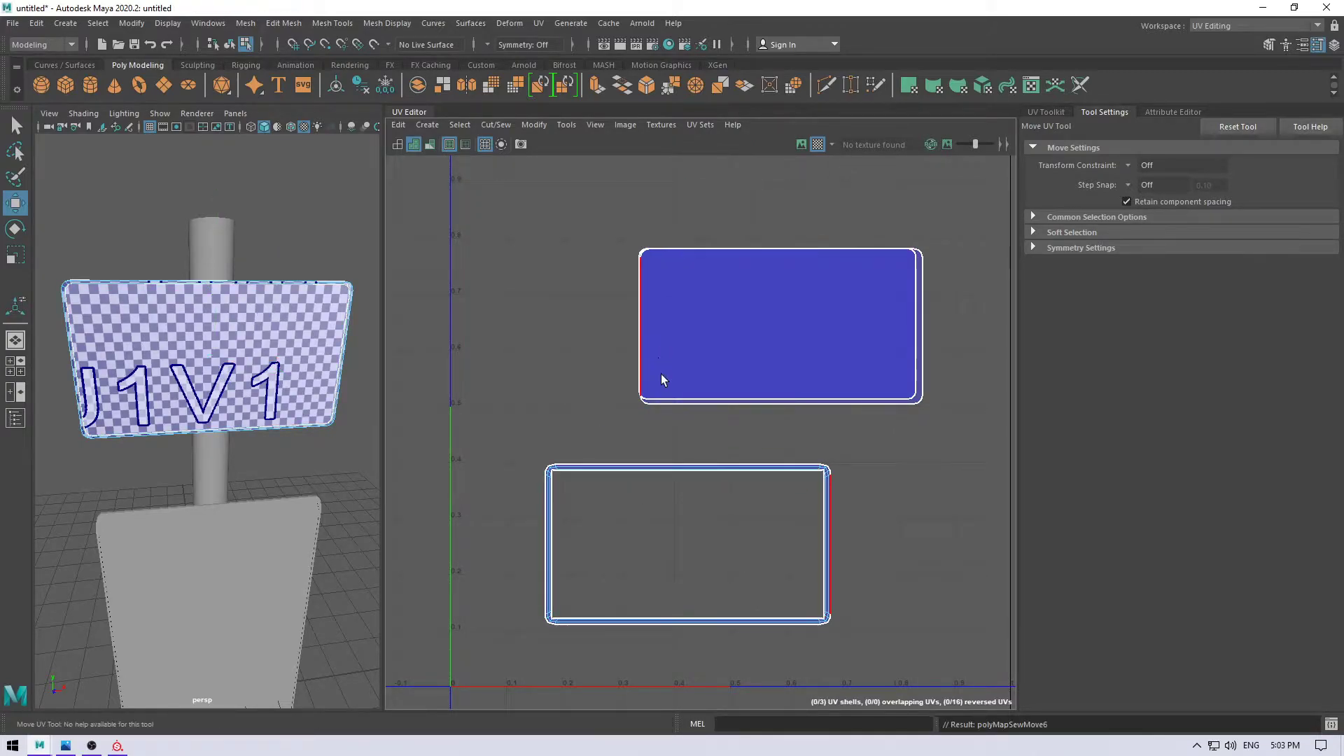
pyautogui.scroll(3, 628, 491)
pyautogui.scroll(3, 729, 409)
pyautogui.scroll(3, 863, 534)
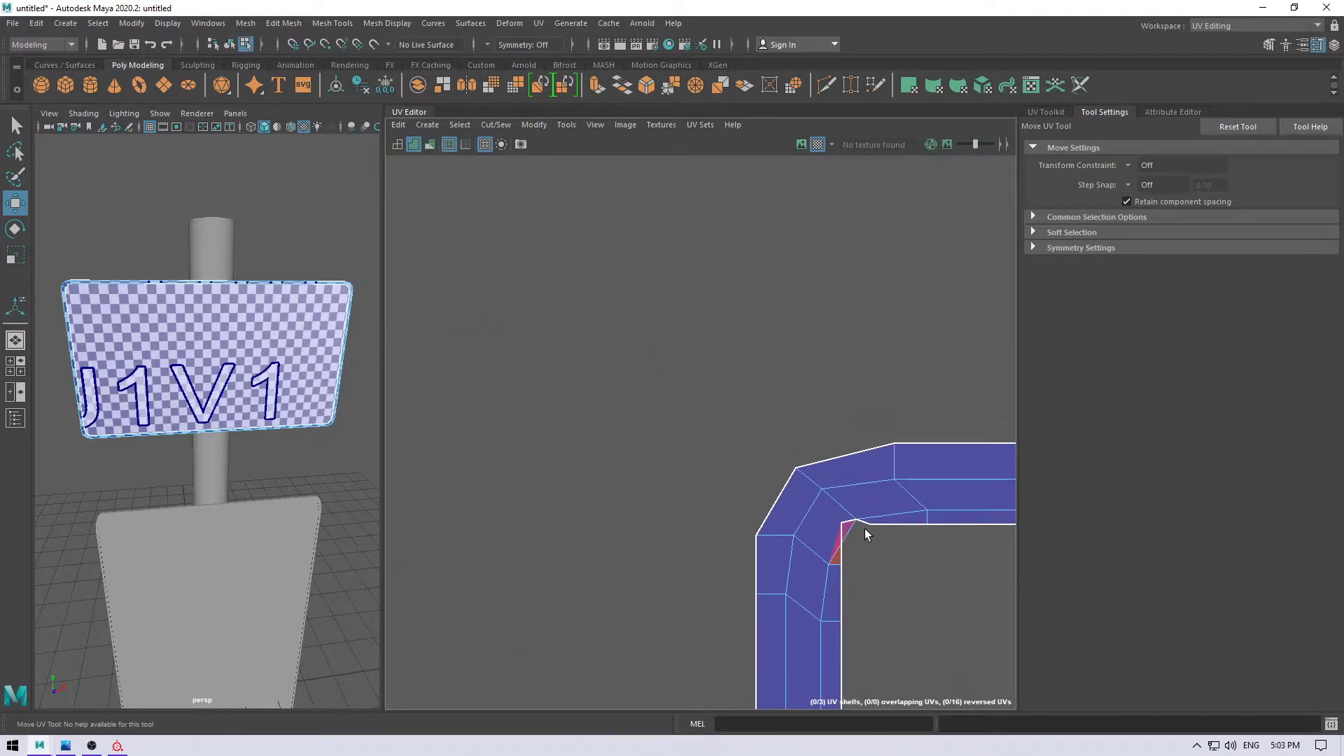
pyautogui.keyDown('alt'); pyautogui.moveTo(864, 534); pyautogui.dragTo(735, 381, button='middle'); pyautogui.keyUp('alt')
# - Unfold the sewn board UV shell
pyautogui.moveTo(736, 371); pyautogui.dragTo(686, 361, button='right')
pyautogui.click(688, 375)
pyautogui.keyDown('shift'); pyautogui.moveTo(847, 300); pyautogui.dragTo(595, 310, button='right'); pyautogui.keyUp('shift')
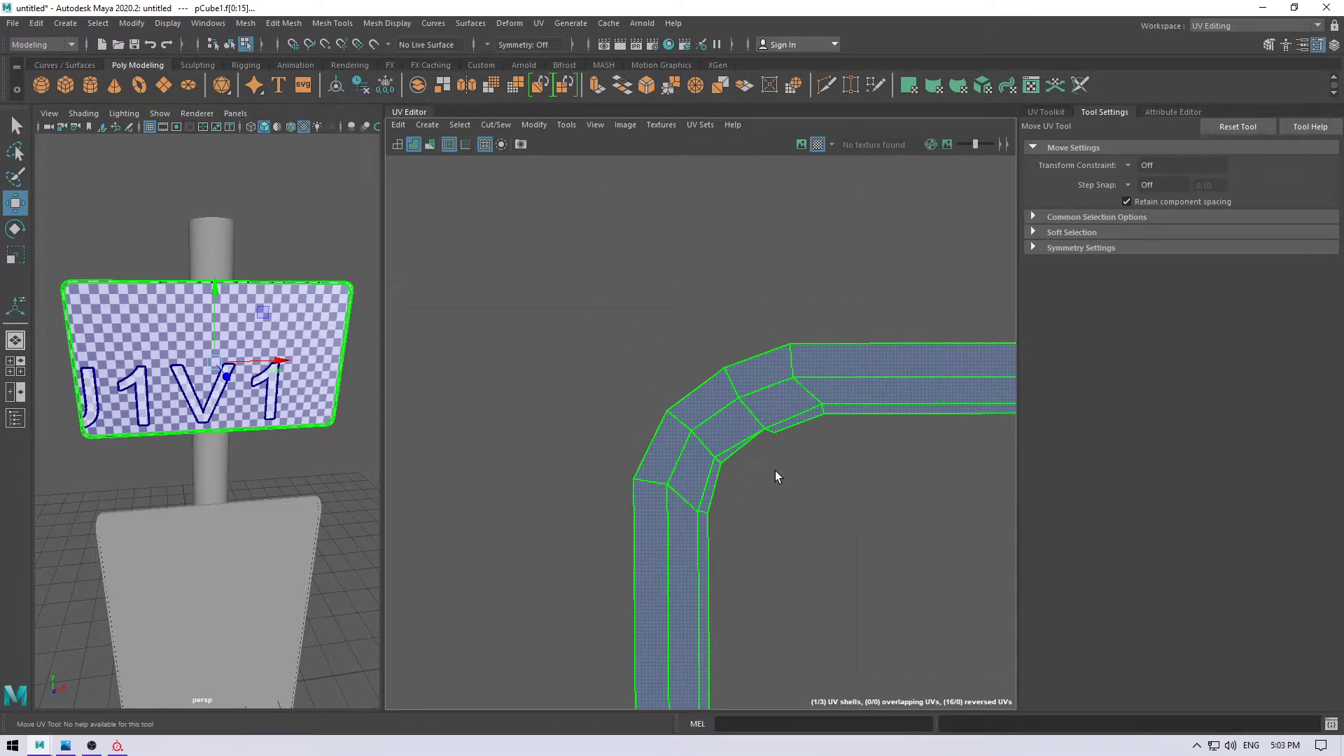
pyautogui.moveTo(798, 499)
pyautogui.mouseDown(button='right')
pyautogui.moveTo(796, 454)
pyautogui.moveTo(774, 466)
pyautogui.mouseUp(button='right')
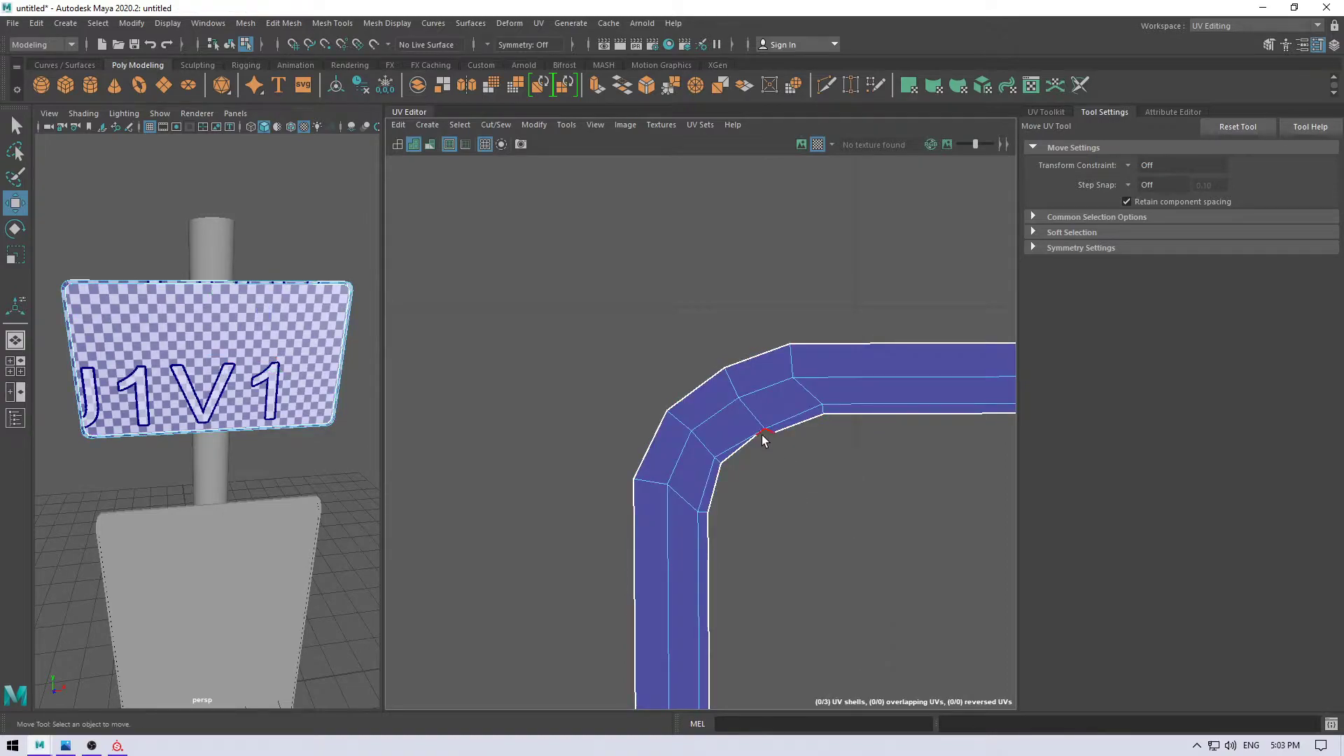
# - Inspect the unfolded shell's edges, bringing its lower corner into view
pyautogui.click(763, 439)
pyautogui.click(803, 480)
pyautogui.scroll(-1, 721, 494)
pyautogui.scroll(-3, 840, 476)
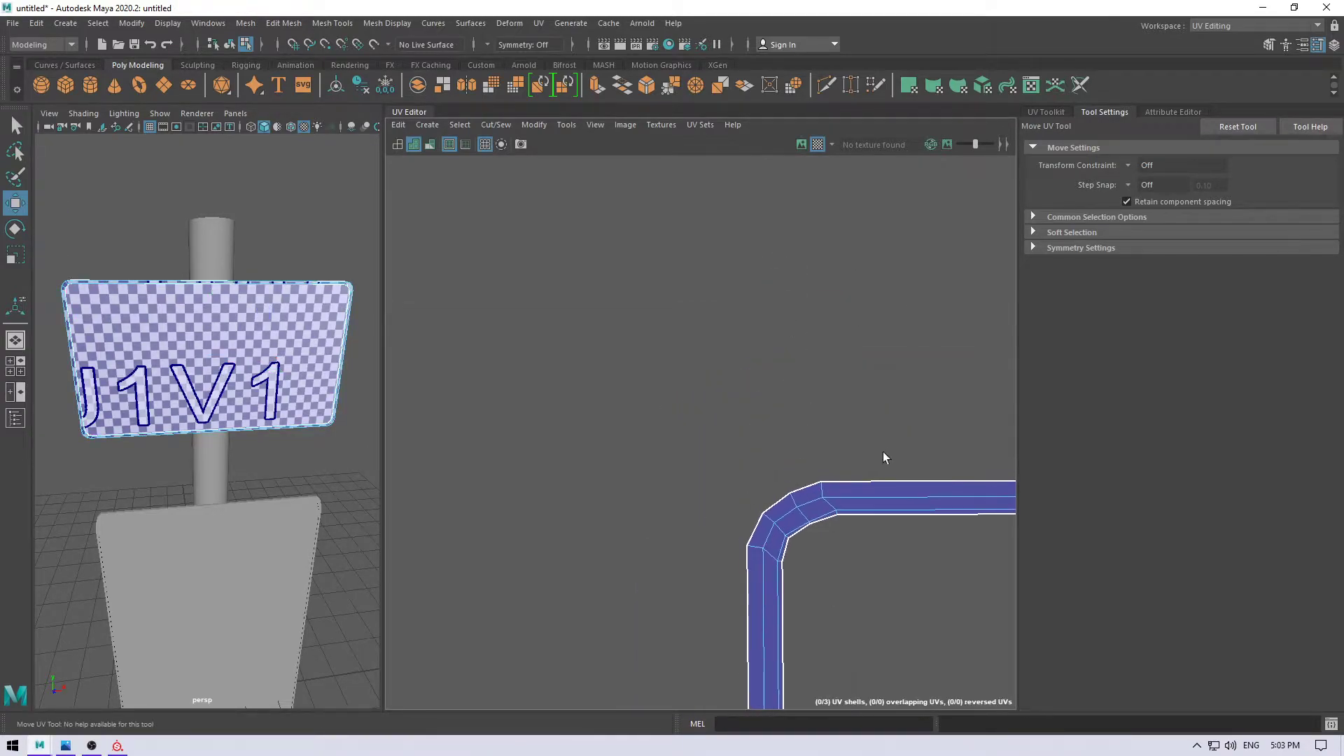
pyautogui.keyDown('alt'); pyautogui.moveTo(884, 458); pyautogui.dragTo(653, 366, button='middle'); pyautogui.keyUp('alt')
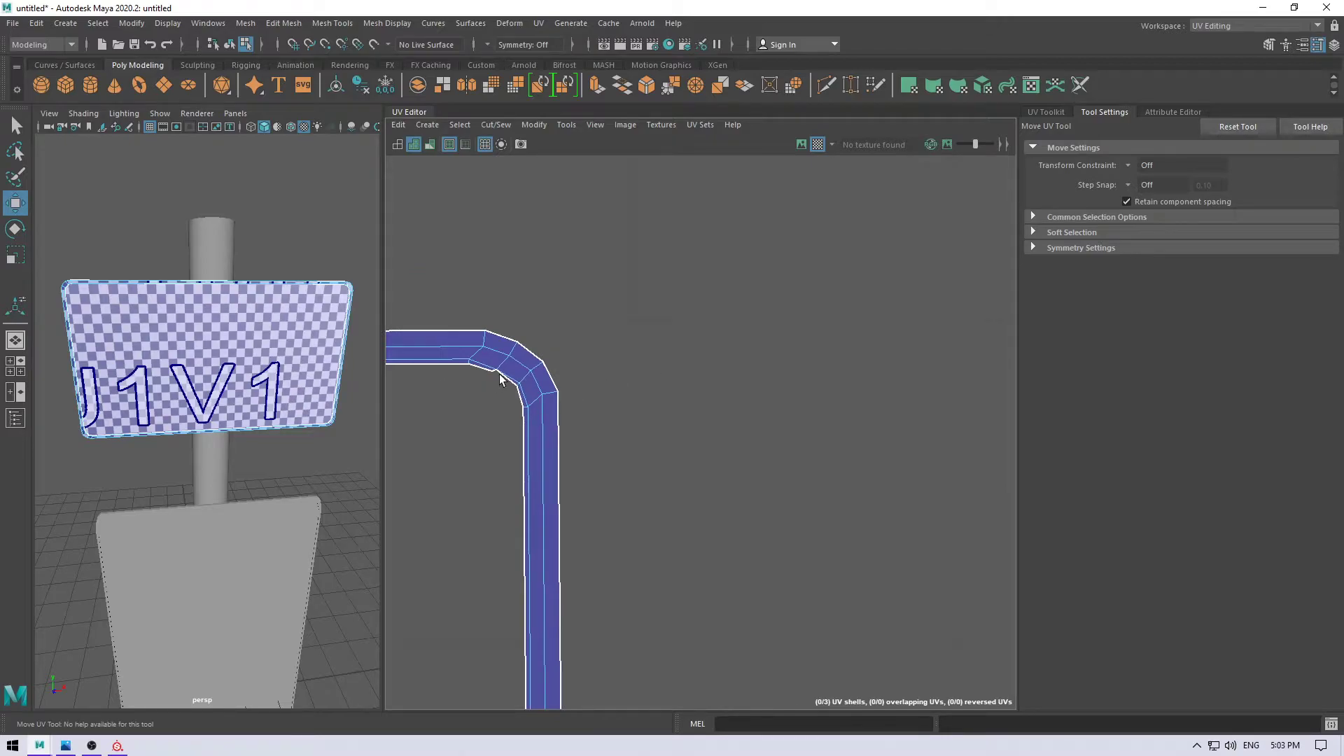
pyautogui.click(497, 377)
pyautogui.click(555, 495)
pyautogui.keyDown('alt'); pyautogui.moveTo(555, 495); pyautogui.dragTo(654, 144, button='middle'); pyautogui.keyUp('alt')
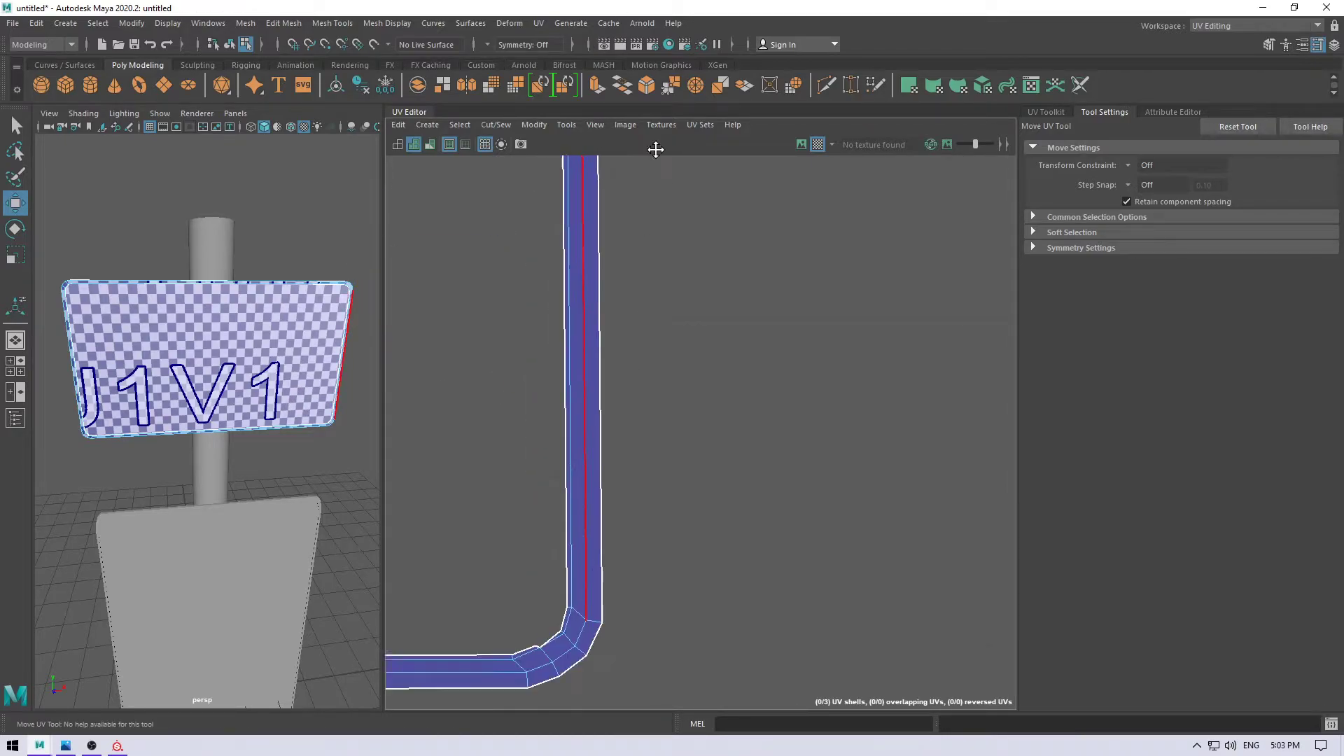
pyautogui.keyDown('alt'); pyautogui.moveTo(627, 595); pyautogui.dragTo(628, 445, button='middle'); pyautogui.keyUp('alt')
# - Try Move and Sew at corner edge e[82], then undo it
pyautogui.click(554, 420)
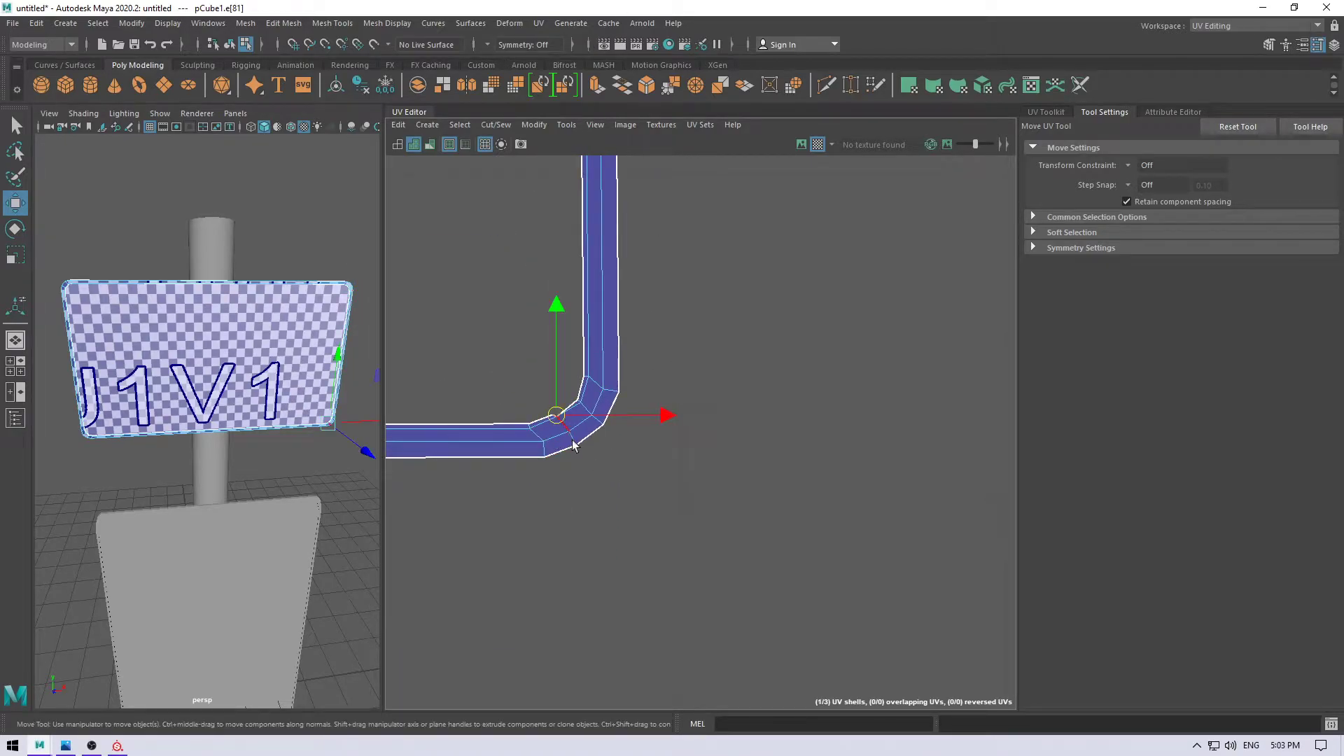
pyautogui.keyDown('alt'); pyautogui.moveTo(530, 390); pyautogui.dragTo(831, 360, button='middle'); pyautogui.keyUp('alt')
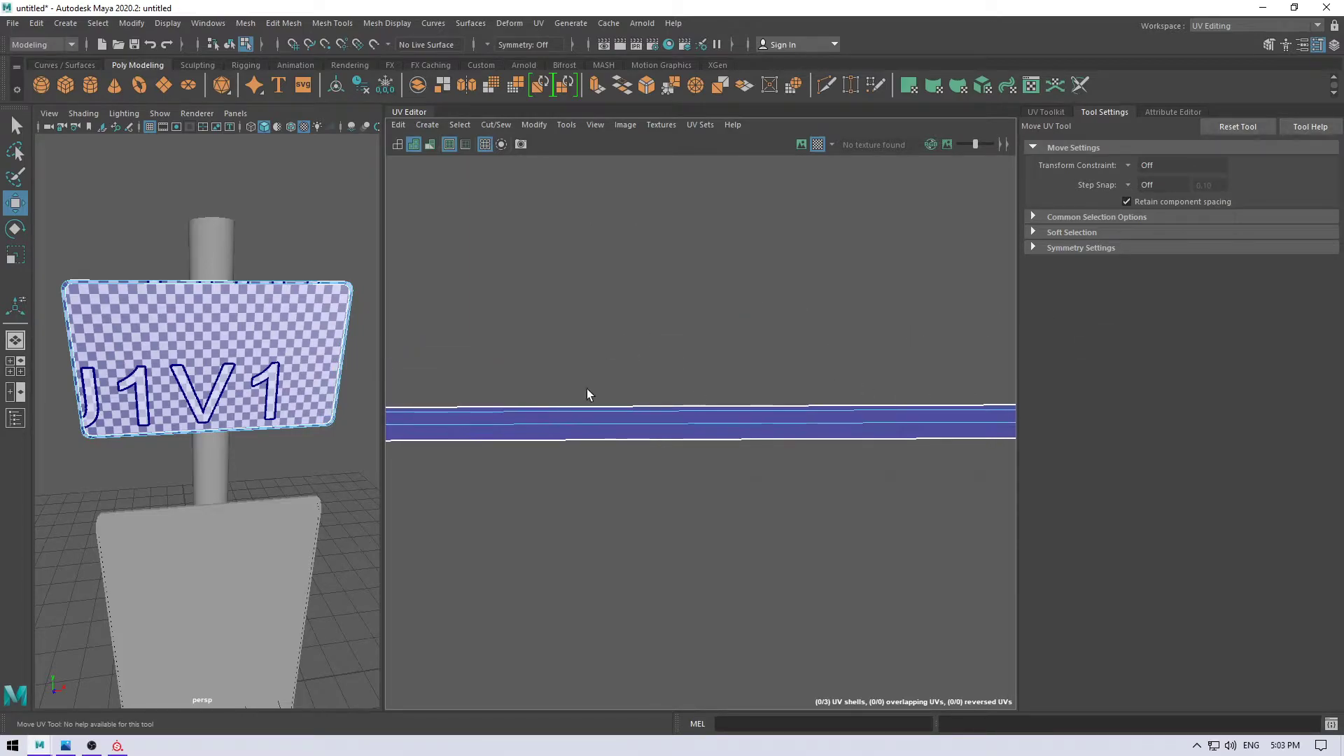
pyautogui.keyDown('alt'); pyautogui.moveTo(588, 392); pyautogui.dragTo(665, 430, button='middle'); pyautogui.keyUp('alt')
pyautogui.click(677, 406)
pyautogui.keyDown('shift'); pyautogui.moveTo(684, 411); pyautogui.dragTo(714, 414, button='right'); pyautogui.keyUp('shift')
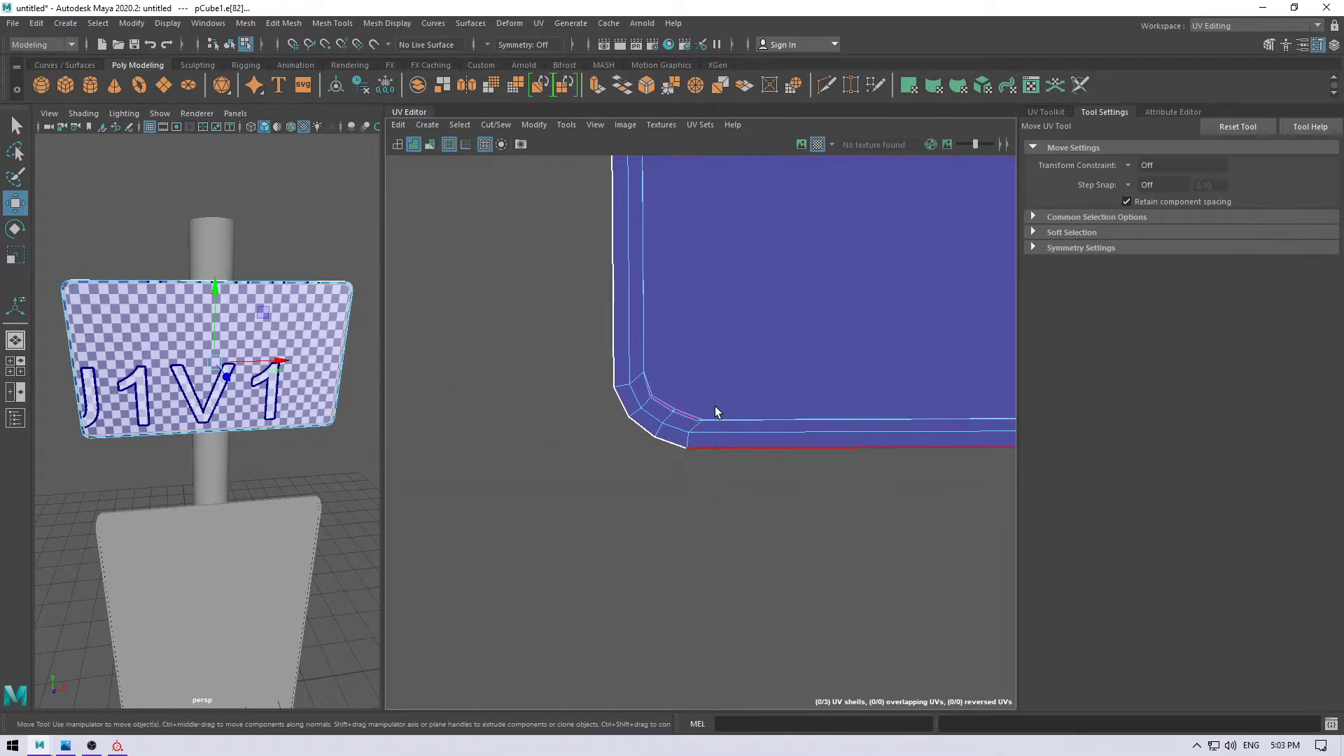
pyautogui.hotkey('ctrl', 'z')
pyautogui.click(690, 488)
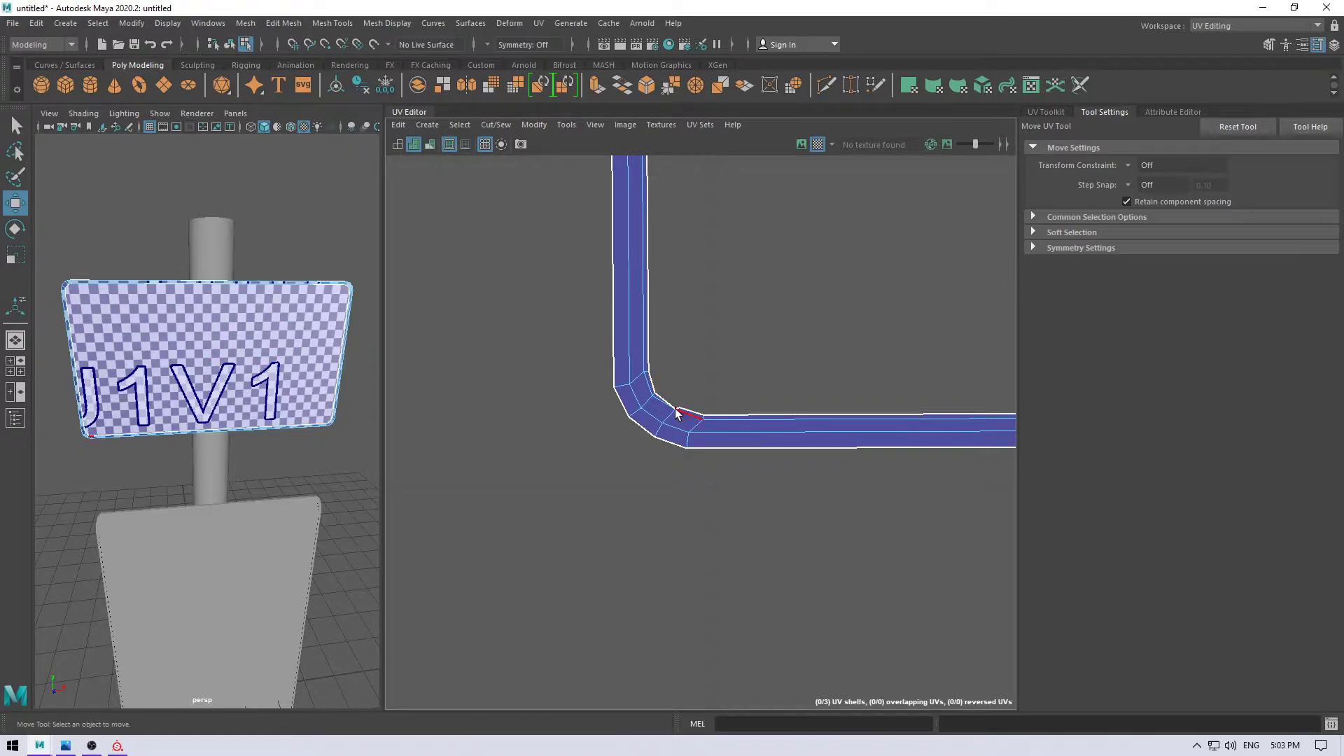
pyautogui.click(677, 409)
pyautogui.click(720, 240)
pyautogui.scroll(-1, 740, 279)
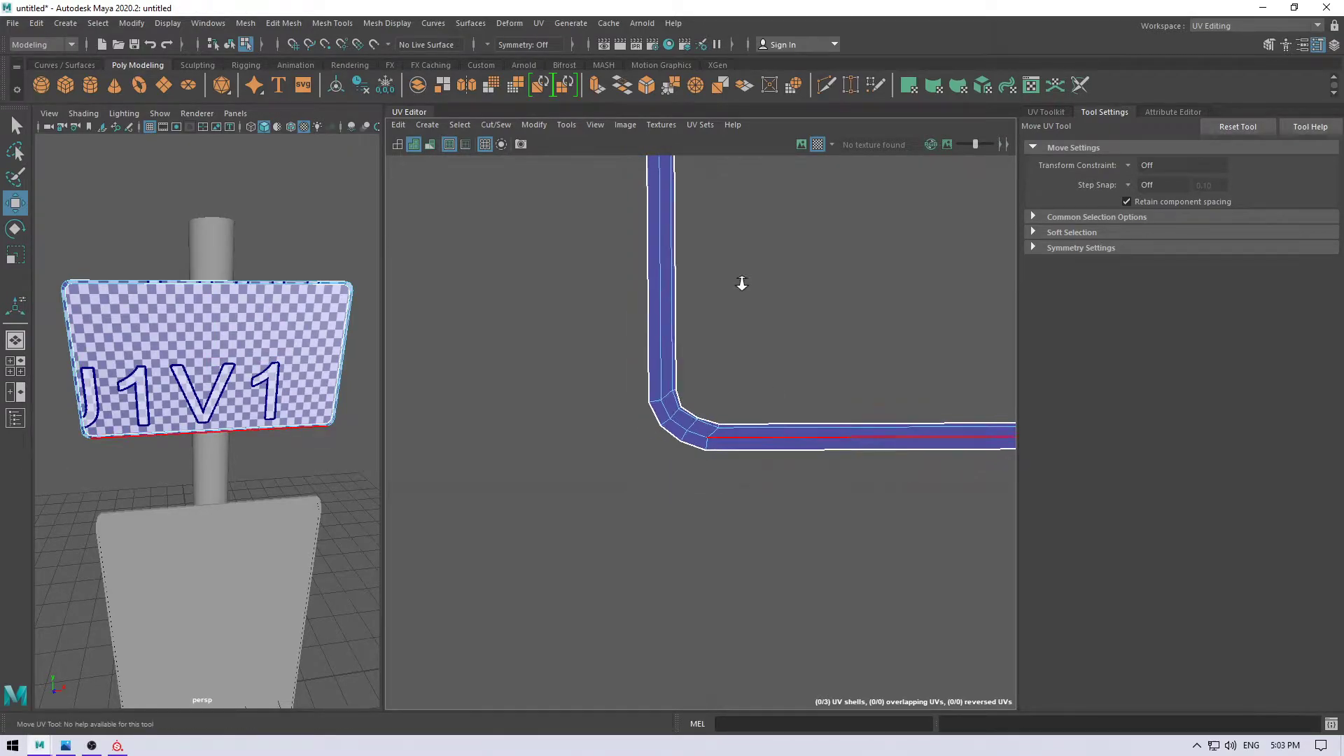
pyautogui.scroll(-5, 823, 469)
pyautogui.scroll(-2, 822, 469)
# - Unfold the lower shell and lay out the upper sign's UV shells in 0–1 space
pyautogui.moveTo(663, 381); pyautogui.dragTo(619, 364, button='right')
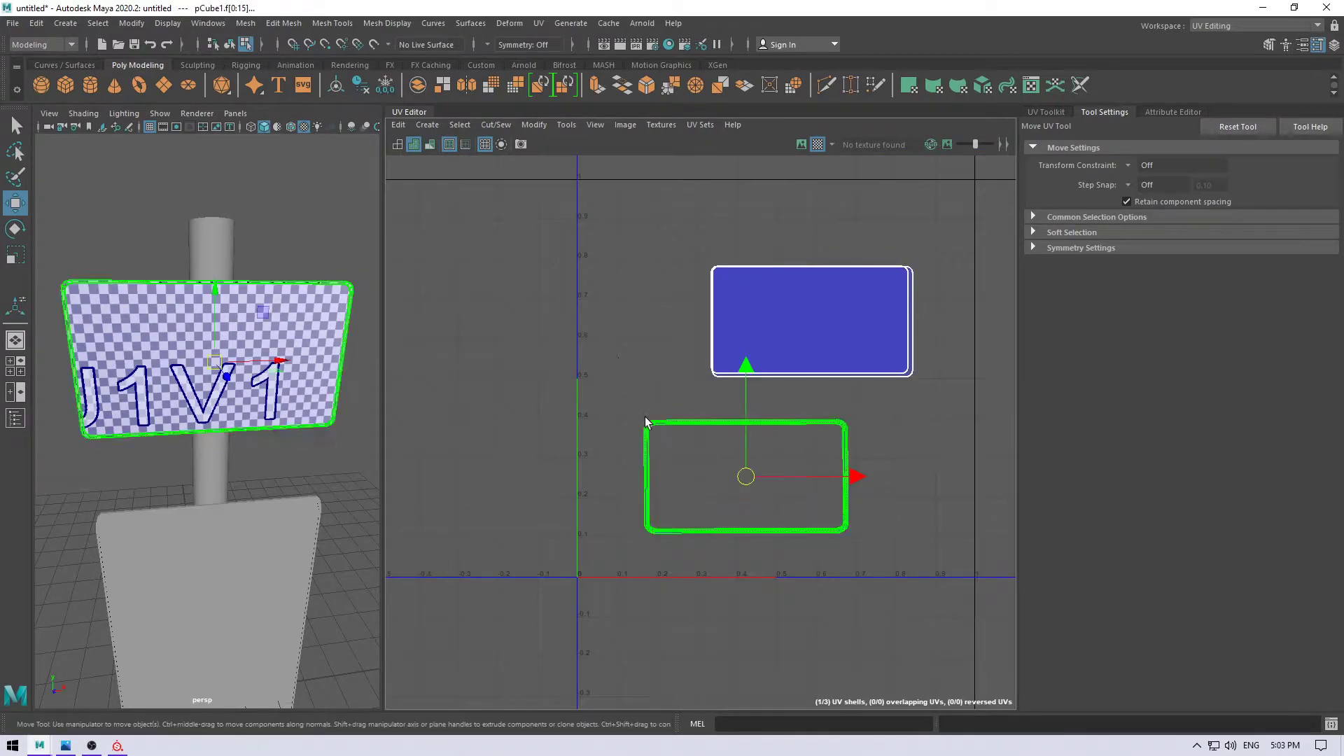
pyautogui.keyDown('shift'); pyautogui.rightClick(638, 302); pyautogui.keyUp('shift')
pyautogui.click(490, 299)
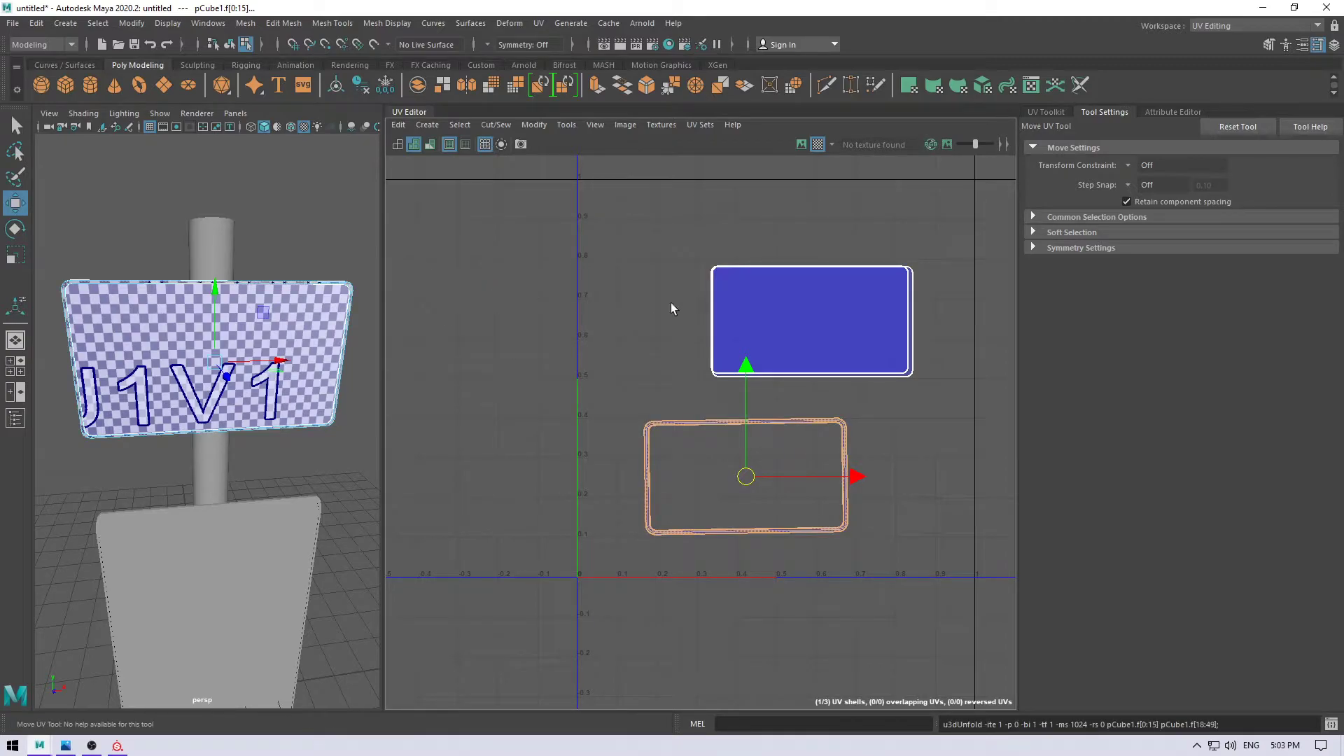
pyautogui.moveTo(672, 308); pyautogui.dragTo(600, 240, button='right')
pyautogui.keyDown('shift'); pyautogui.rightClick(975, 309); pyautogui.keyUp('shift')
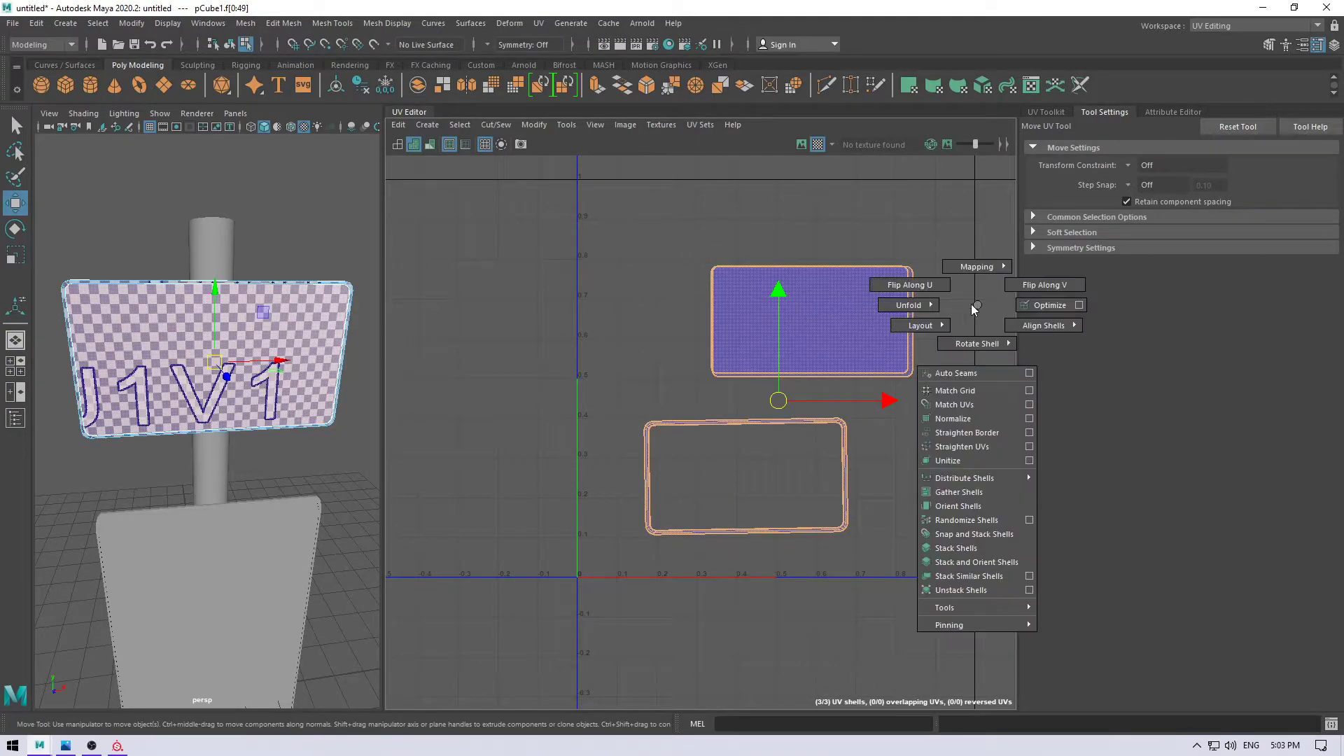
pyautogui.keyDown('shift'); pyautogui.moveTo(976, 308); pyautogui.dragTo(885, 337, button='right'); pyautogui.keyUp('shift')
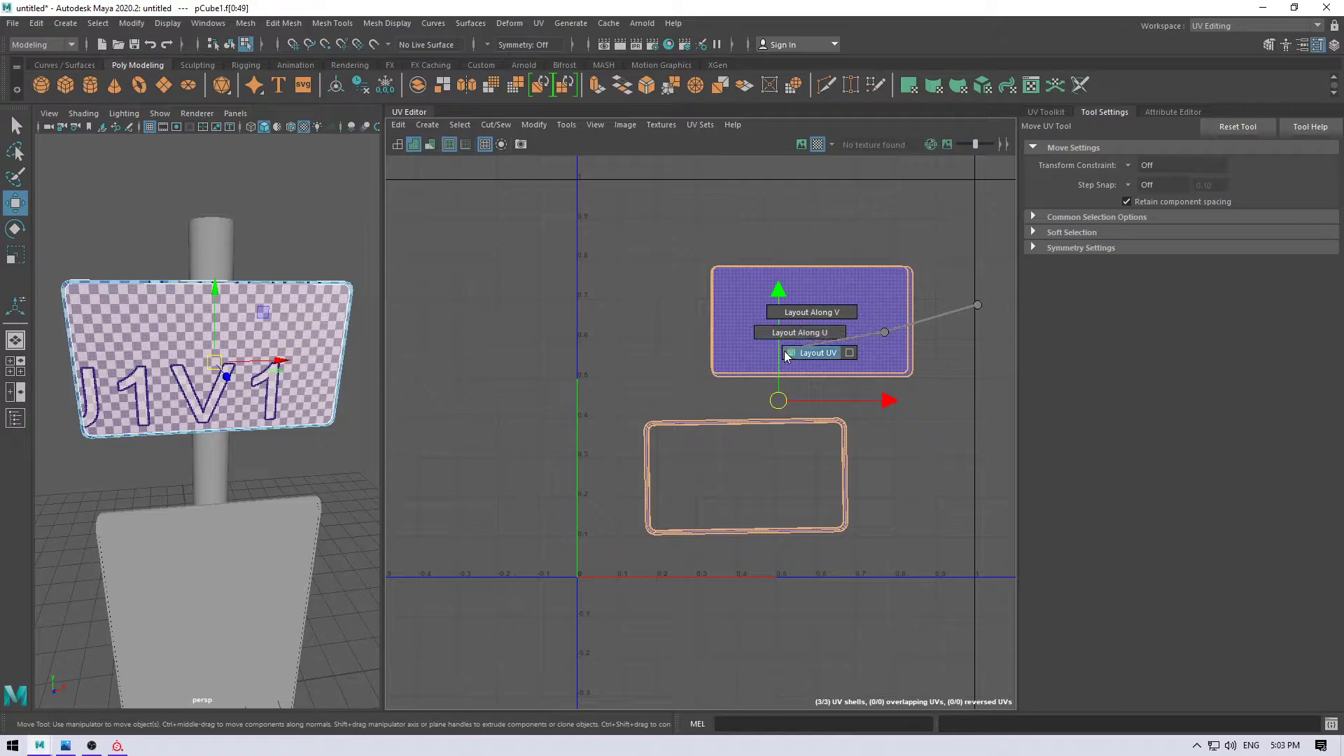
pyautogui.keyDown('shift'); pyautogui.moveTo(785, 355); pyautogui.dragTo(791, 353, button='right'); pyautogui.keyUp('shift')
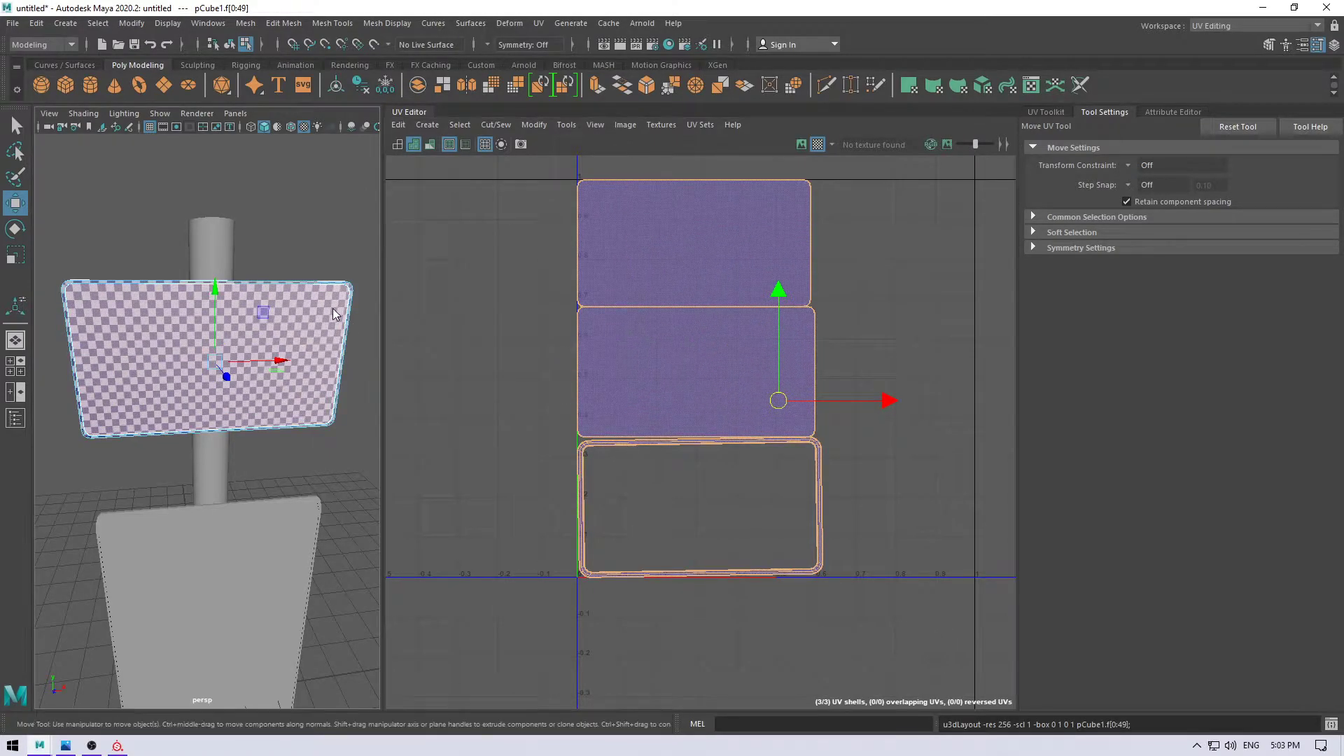
# - Select the lower sign board in the viewport to show its UVs
pyautogui.click(343, 258)
pyautogui.keyDown('alt'); pyautogui.moveTo(255, 414); pyautogui.dragTo(170, 528); pyautogui.keyUp('alt')
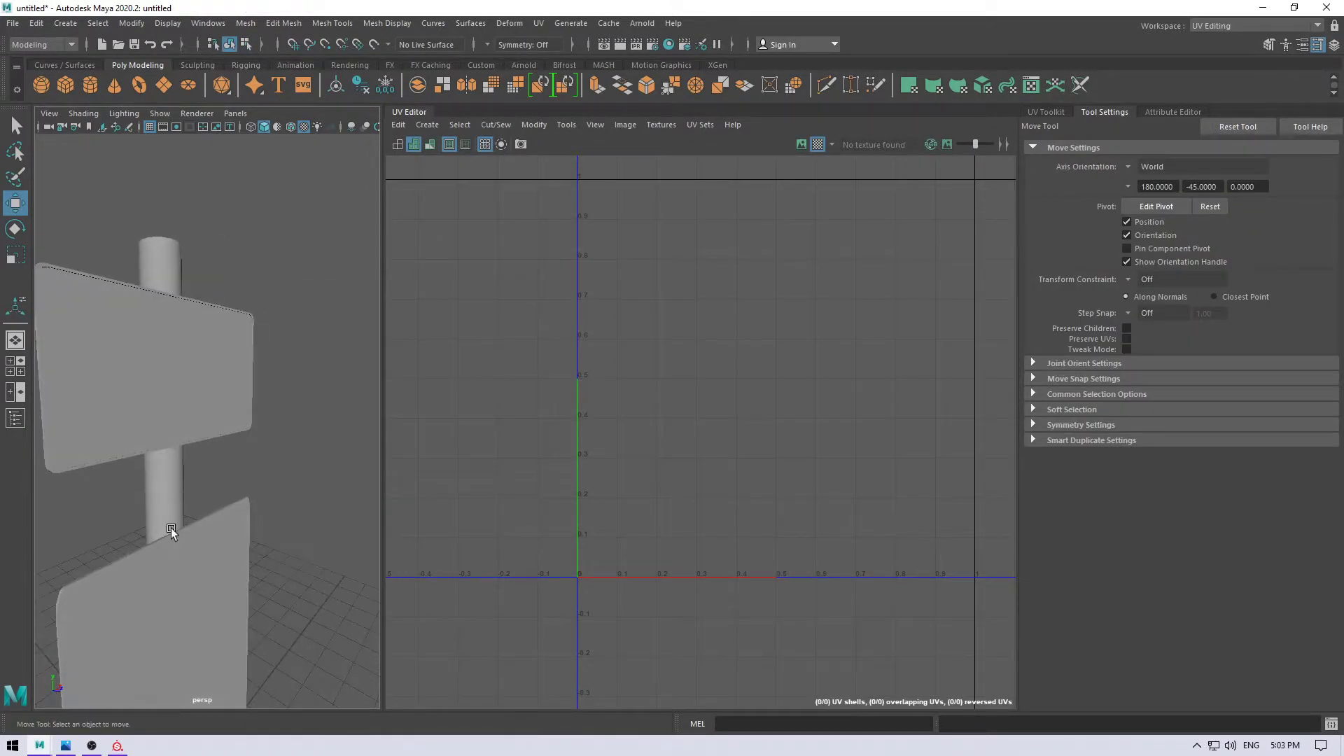
pyautogui.click(169, 590)
pyautogui.keyDown('alt'); pyautogui.moveTo(169, 589); pyautogui.dragTo(268, 430); pyautogui.keyUp('alt')
# - Apply Automatic UV projection to the lower sign and select its left face shell
pyautogui.click(427, 125)
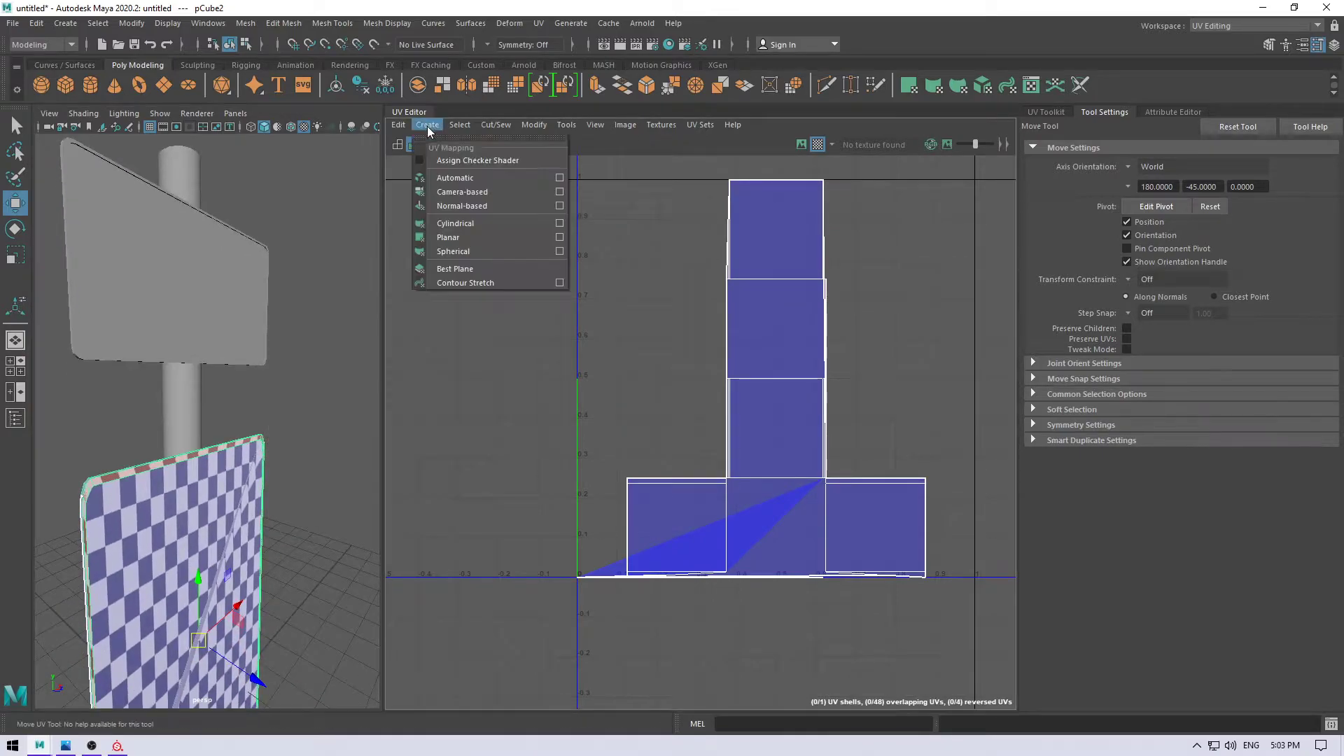
pyautogui.click(476, 178)
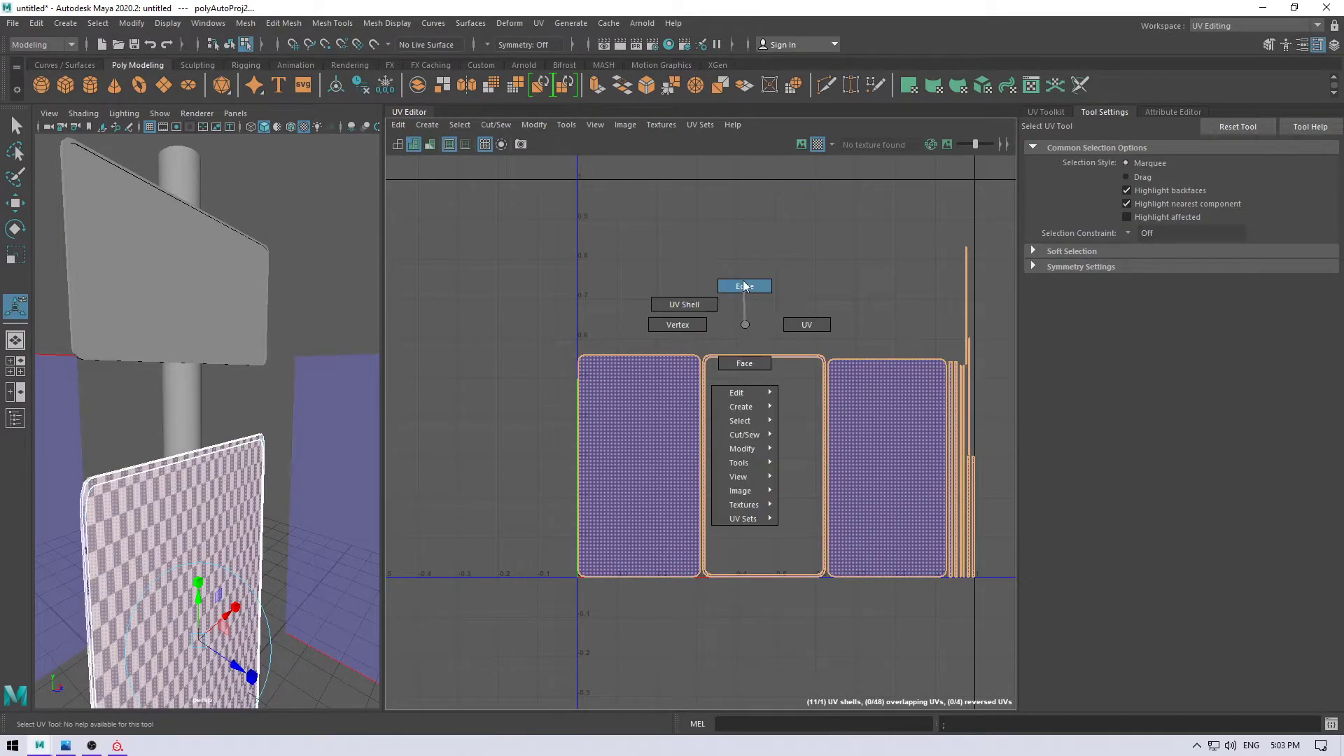
pyautogui.moveTo(746, 331); pyautogui.dragTo(751, 285, button='right')
pyautogui.click(627, 413)
pyautogui.keyDown('alt'); pyautogui.moveTo(590, 471); pyautogui.dragTo(629, 356, button='middle'); pyautogui.keyUp('alt')
pyautogui.moveTo(630, 355); pyautogui.dragTo(631, 384, button='right')
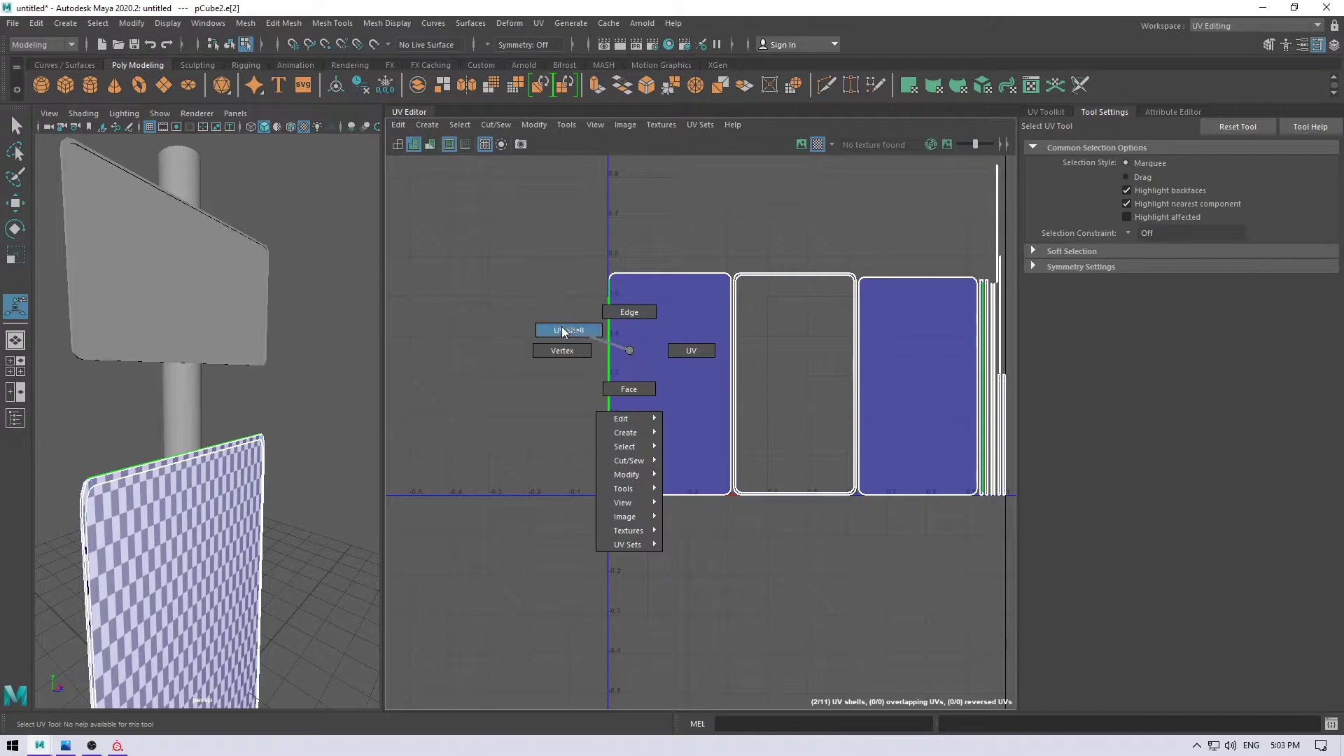
pyautogui.click(651, 392)
# - Rotate the left shell 90° to horizontal and move it above the other shells
pyautogui.press('t')
pyautogui.moveTo(294, 534)
pyautogui.keyDown('alt'); pyautogui.mouseDown()
pyautogui.moveTo(241, 397)
pyautogui.moveTo(273, 399)
pyautogui.mouseUp(); pyautogui.keyUp('alt')
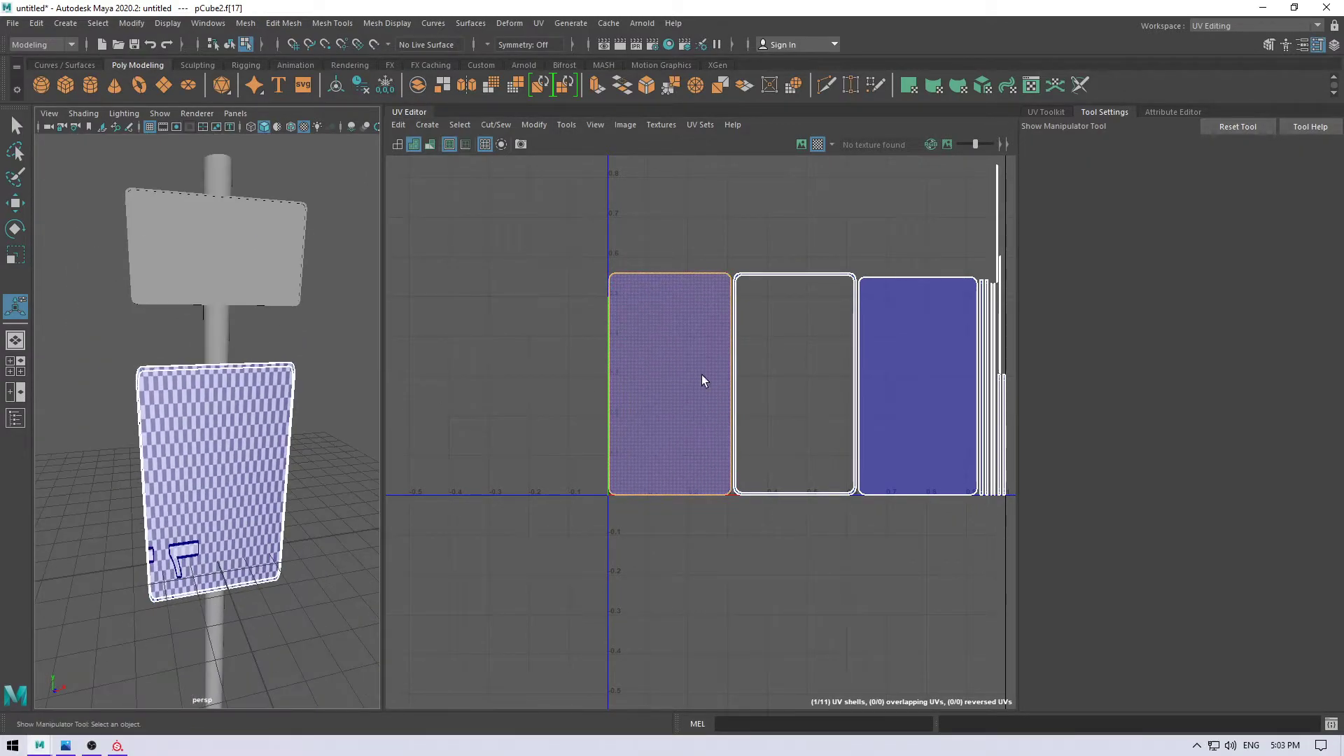
pyautogui.press('w')
pyautogui.press('e')
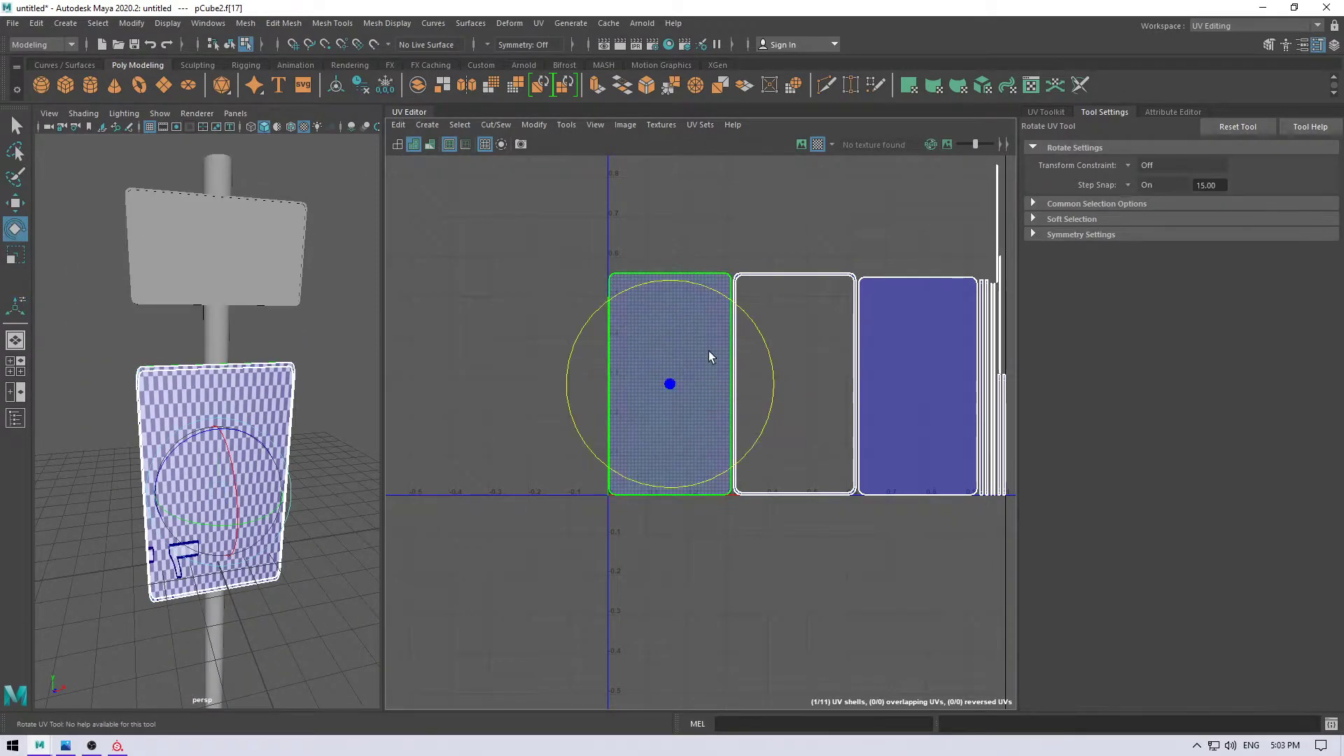
pyautogui.moveTo(736, 300); pyautogui.dragTo(774, 443)
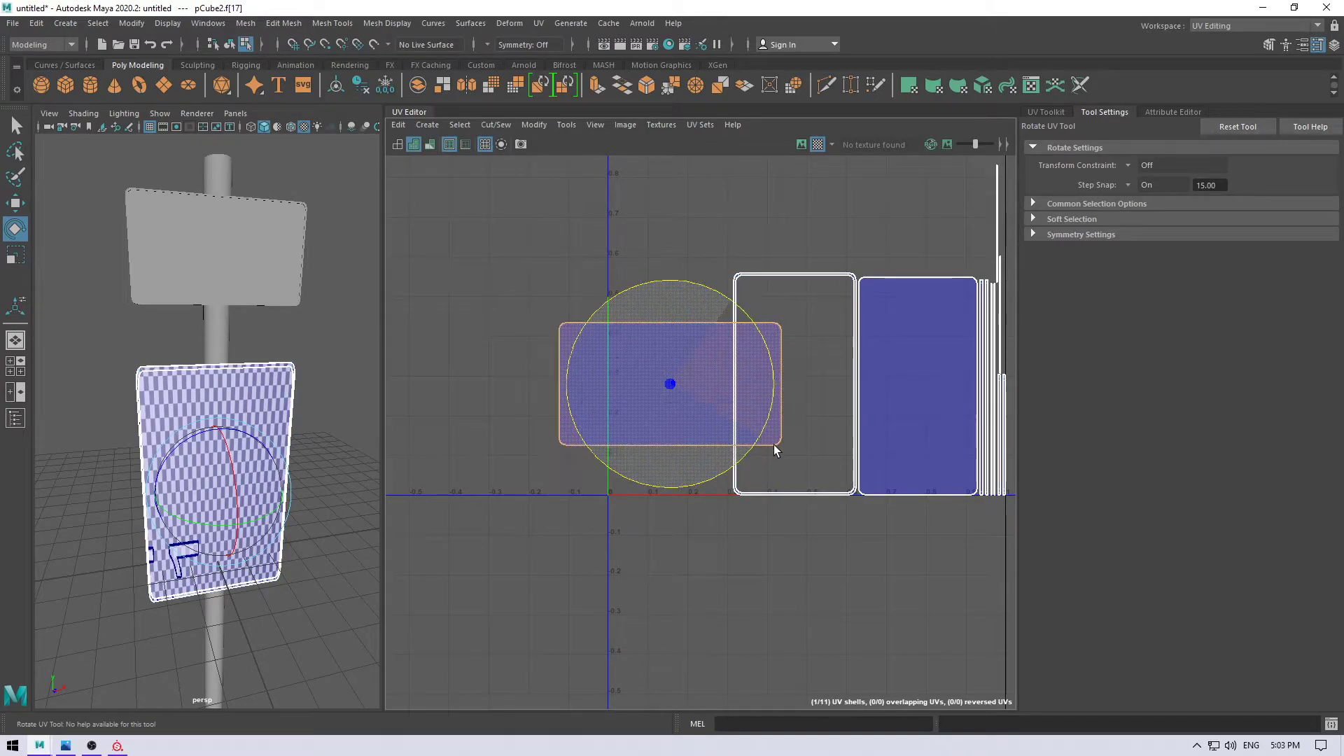
pyautogui.press('w')
pyautogui.moveTo(670, 384); pyautogui.dragTo(811, 259)
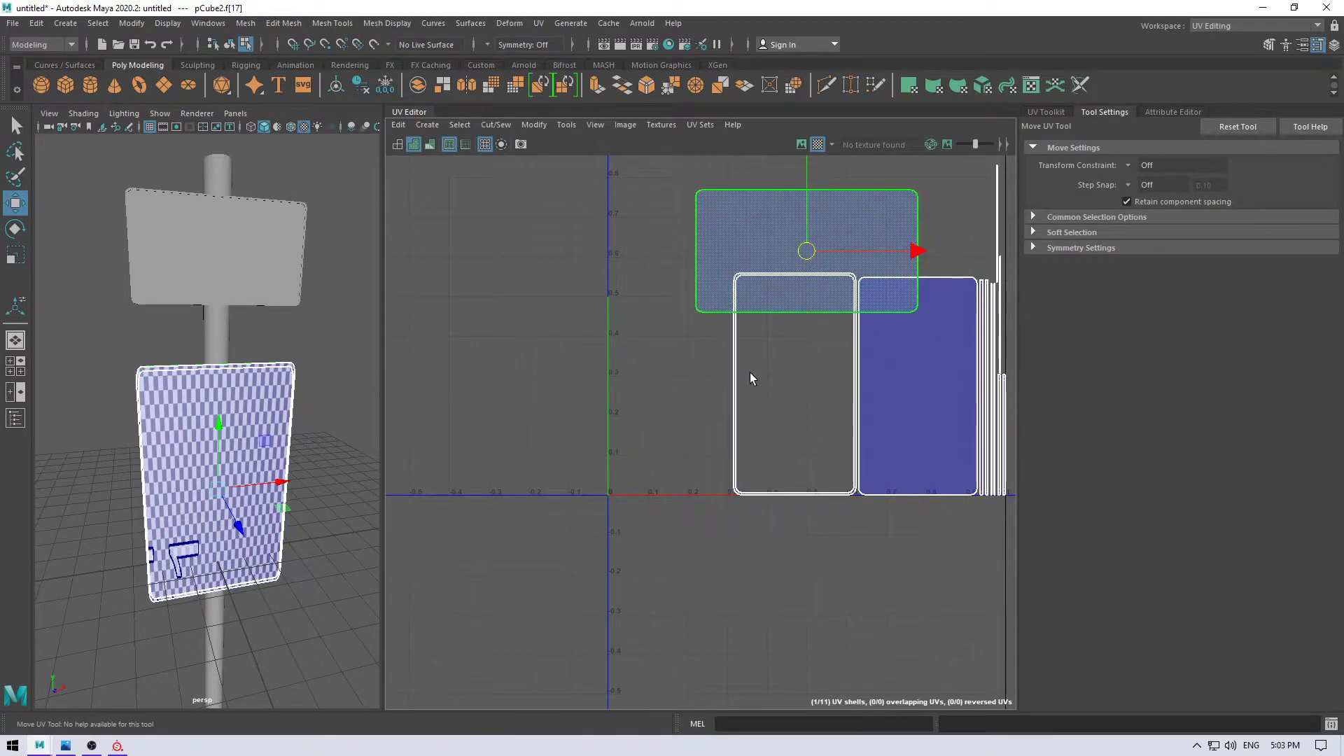
# - Orbit to a front view of the sign and select the right UV shell
pyautogui.moveTo(192, 464)
pyautogui.keyDown('alt'); pyautogui.mouseDown()
pyautogui.moveTo(69, 448)
pyautogui.moveTo(240, 473)
pyautogui.mouseUp(); pyautogui.keyUp('alt')
pyautogui.keyDown('alt'); pyautogui.moveTo(849, 422); pyautogui.dragTo(778, 440, button='middle'); pyautogui.keyUp('alt')
pyautogui.click(778, 446)
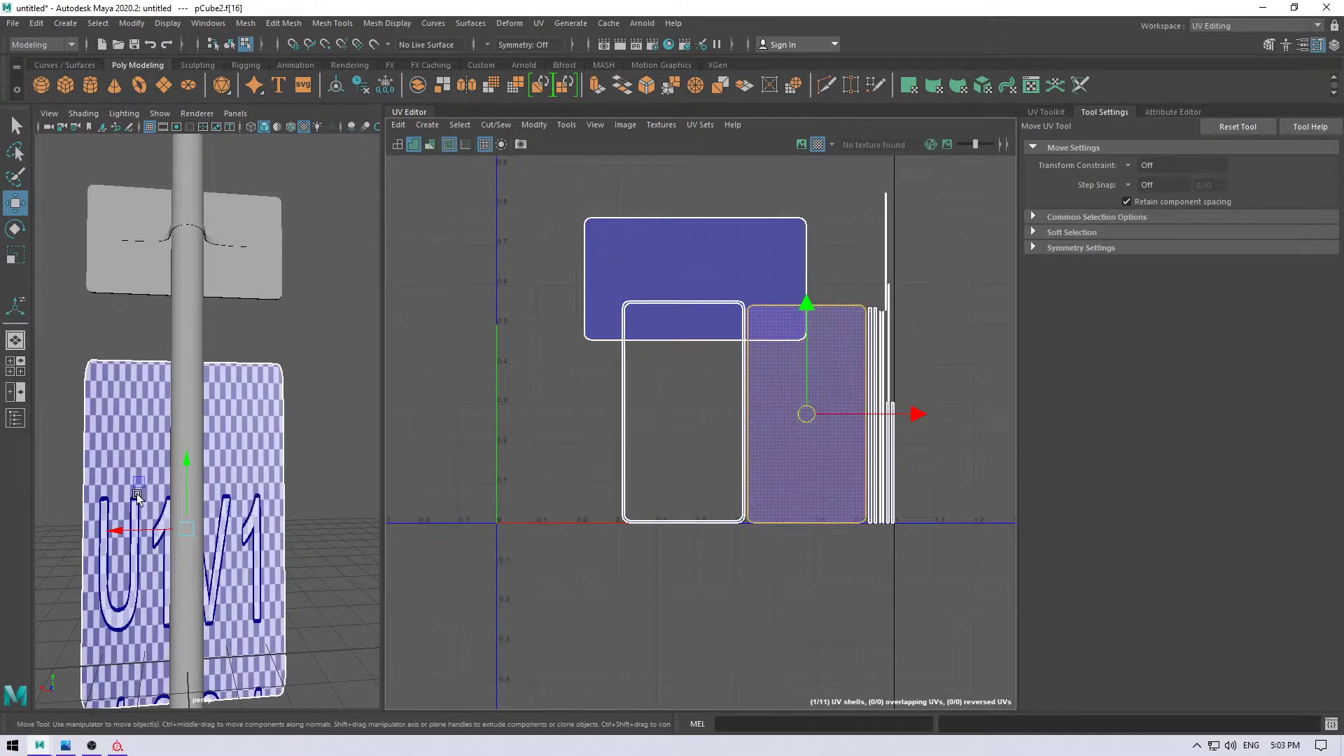
pyautogui.keyDown('alt'); pyautogui.moveTo(210, 504); pyautogui.dragTo(435, 516); pyautogui.keyUp('alt')
# - Rotate the right shell to horizontal and stack it onto the upper shell
pyautogui.press('e')
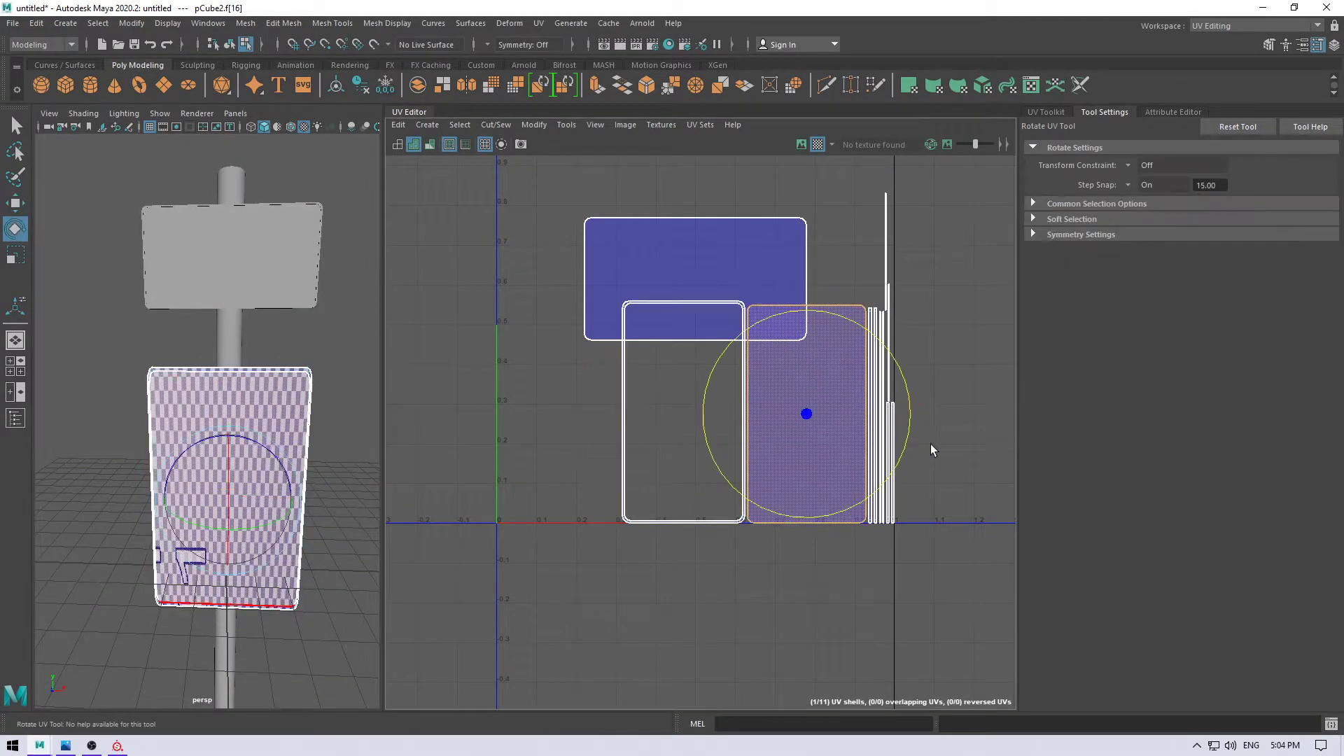
pyautogui.moveTo(907, 442)
pyautogui.mouseDown()
pyautogui.moveTo(907, 339)
pyautogui.moveTo(856, 273)
pyautogui.mouseUp()
pyautogui.press('w')
pyautogui.moveTo(804, 410); pyautogui.dragTo(690, 278)
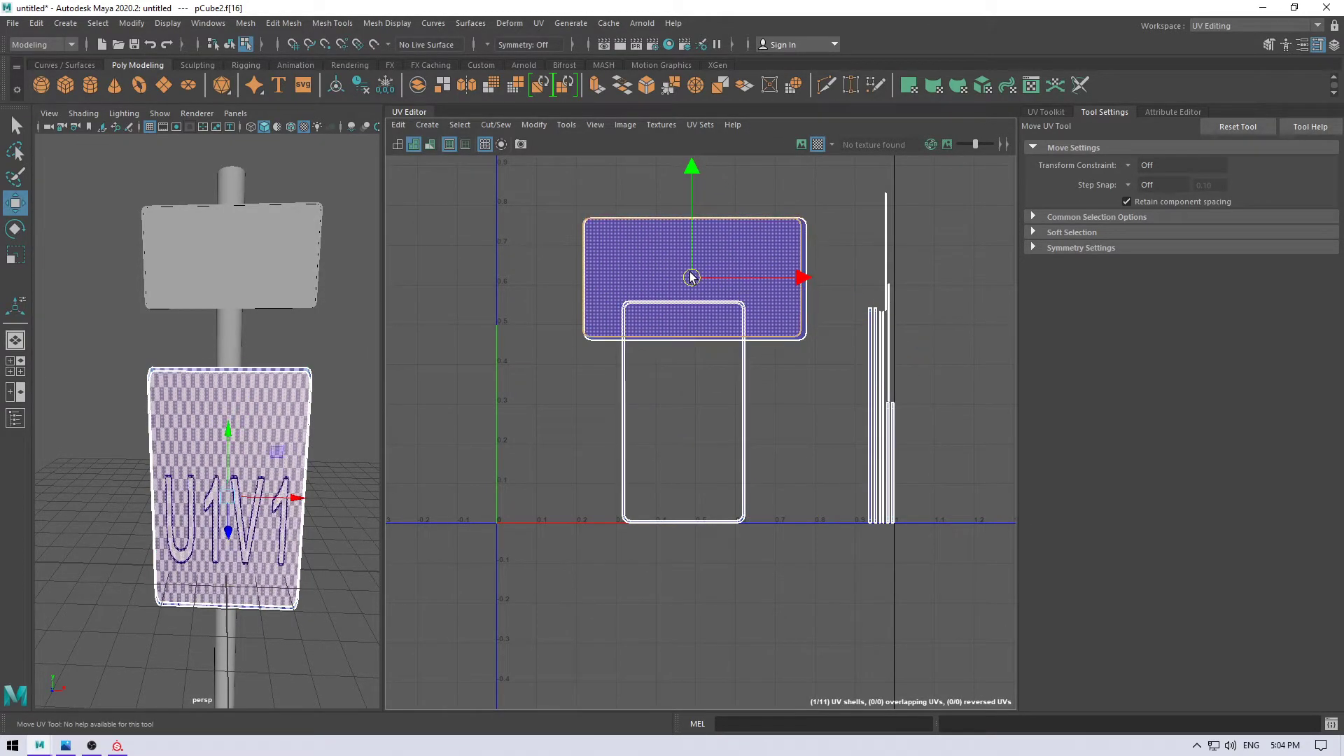
pyautogui.keyDown('alt'); pyautogui.moveTo(719, 244); pyautogui.dragTo(717, 306, button='middle'); pyautogui.keyUp('alt')
# - Rotate the lower outline shell into a landscape rectangle and nudge it slightly right
pyautogui.press('r')
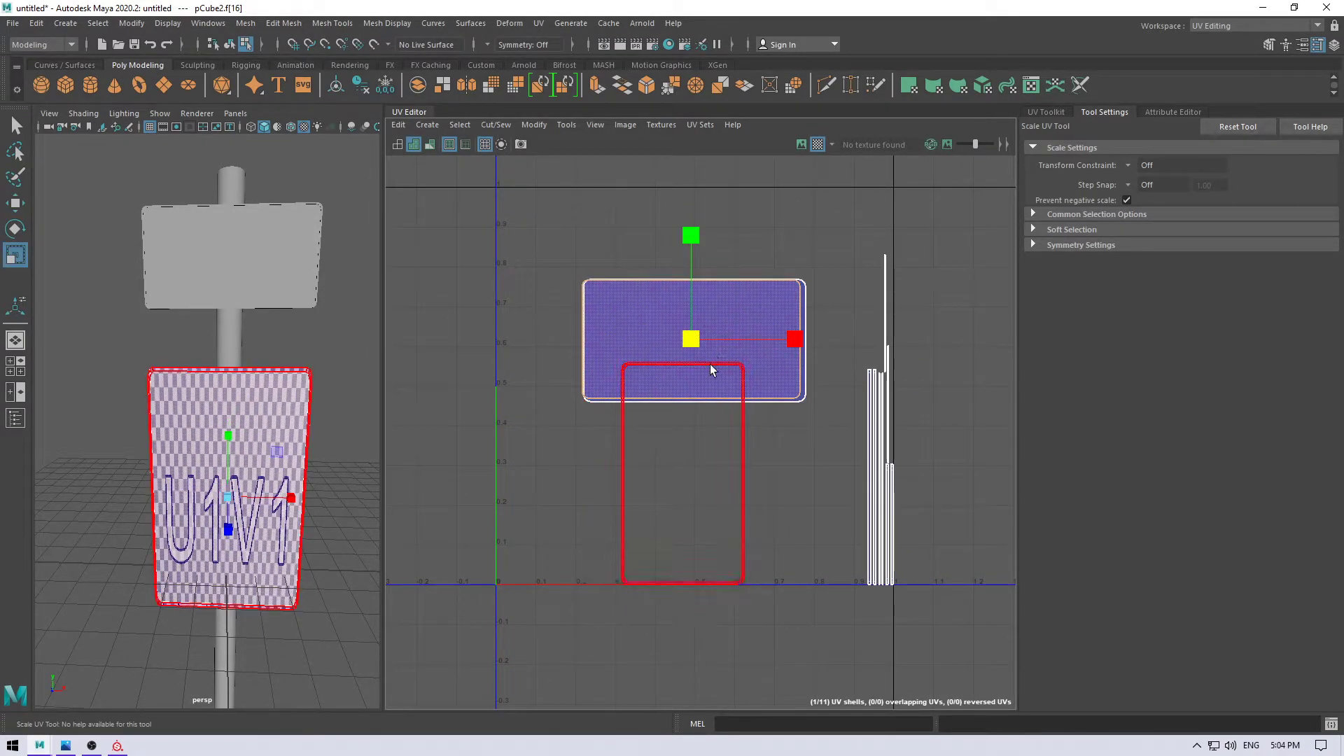
pyautogui.click(723, 386)
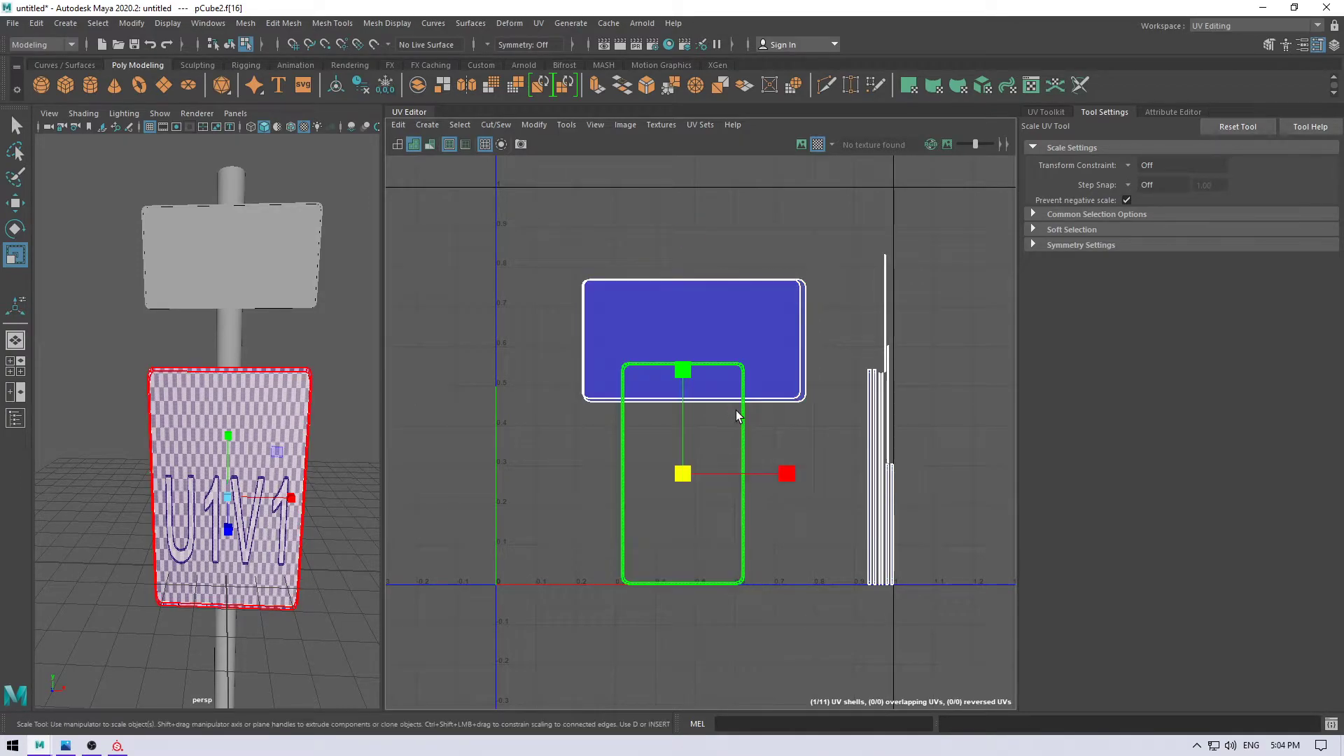
pyautogui.press('e')
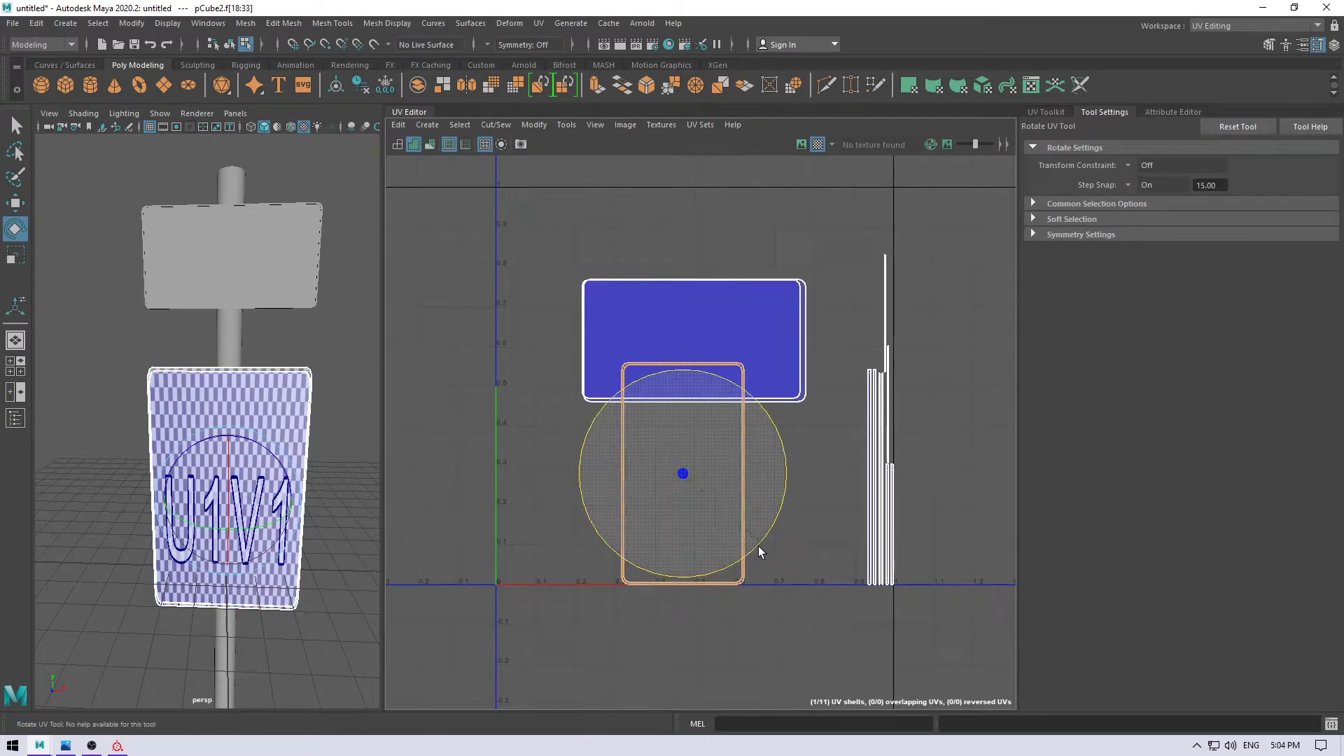
pyautogui.moveTo(759, 549)
pyautogui.mouseDown()
pyautogui.moveTo(613, 583)
pyautogui.moveTo(588, 570)
pyautogui.mouseUp()
pyautogui.press('w')
pyautogui.moveTo(711, 473); pyautogui.dragTo(720, 473)
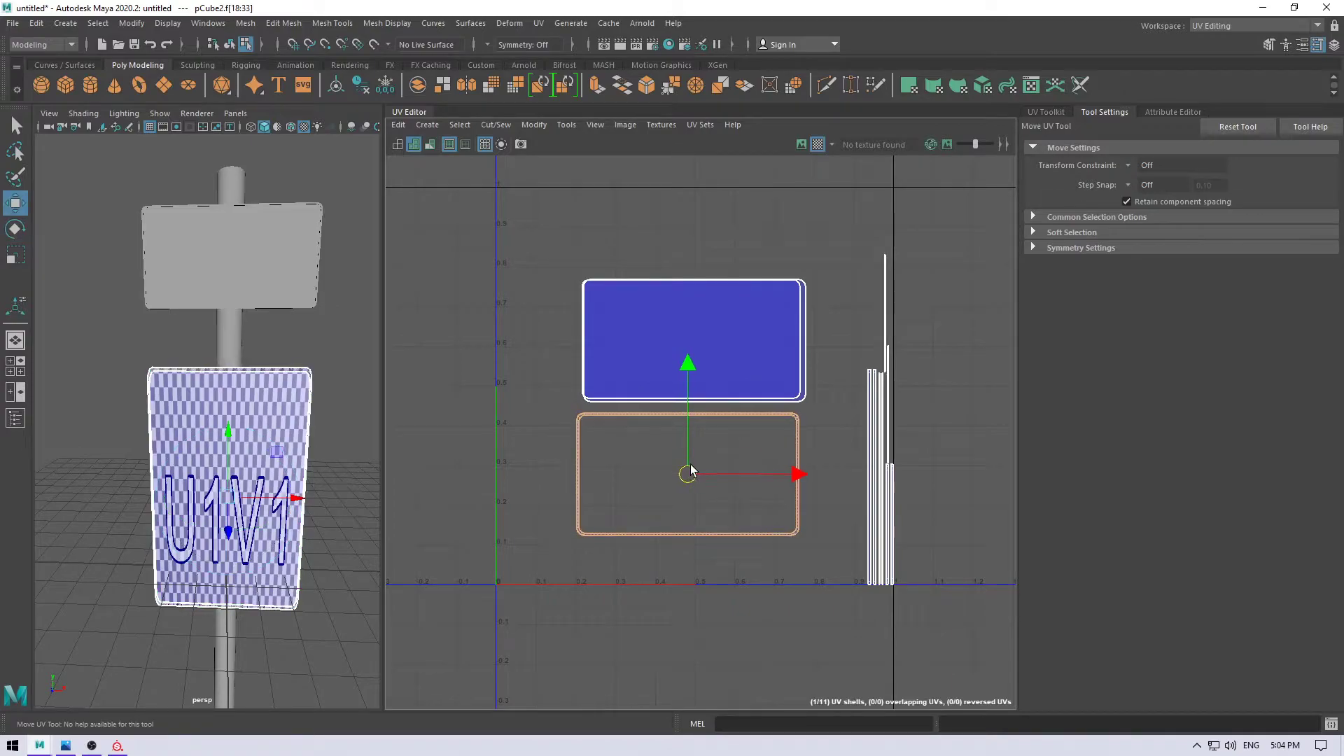
# - Scale the selected shells narrower horizontally
pyautogui.keyDown('shift'); pyautogui.click(679, 291); pyautogui.keyUp('shift')
pyautogui.press('e')
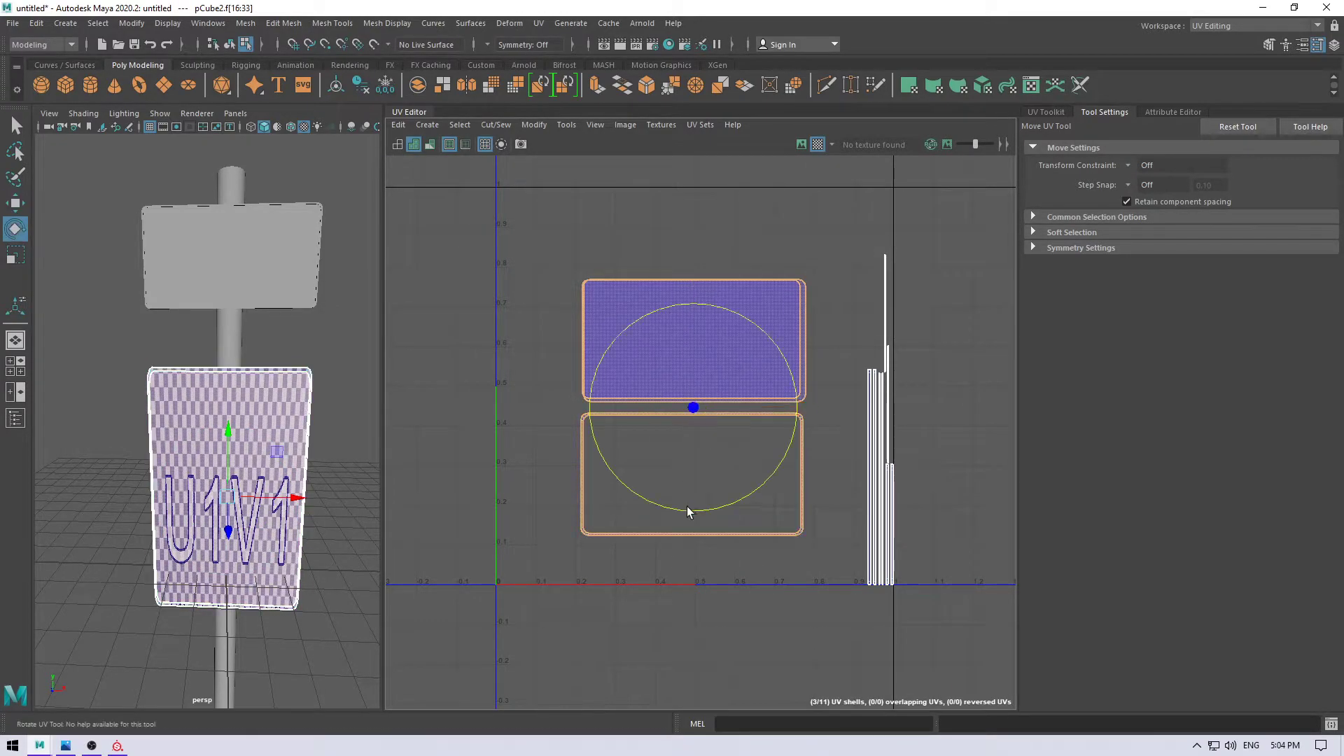
pyautogui.press('r')
pyautogui.moveTo(792, 405); pyautogui.dragTo(742, 400)
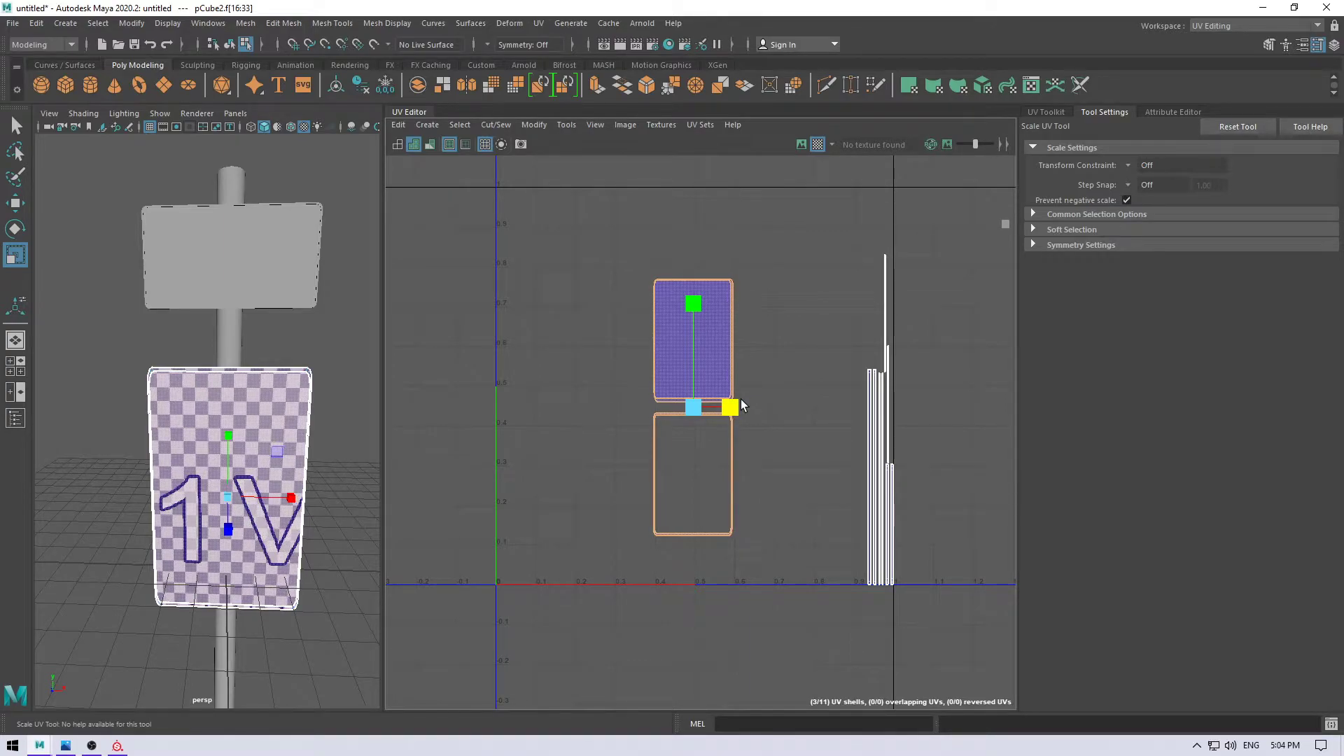
pyautogui.moveTo(742, 400); pyautogui.dragTo(740, 401)
pyautogui.scroll(2, 740, 399)
pyautogui.scroll(1, 798, 376)
# - Move one face shell to sit beside the other at the top
pyautogui.moveTo(770, 350); pyautogui.dragTo(729, 365, button='right')
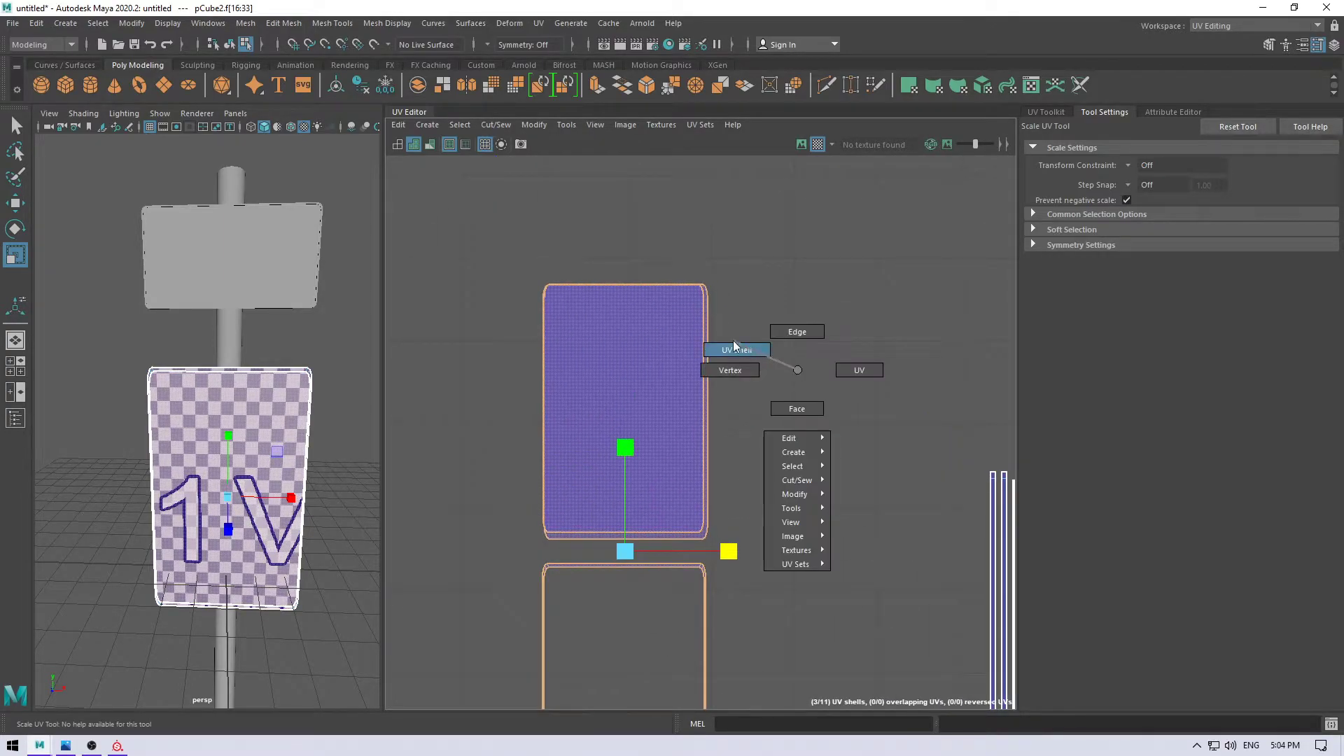
pyautogui.click(685, 410)
pyautogui.press('w')
pyautogui.moveTo(728, 411); pyautogui.dragTo(927, 411)
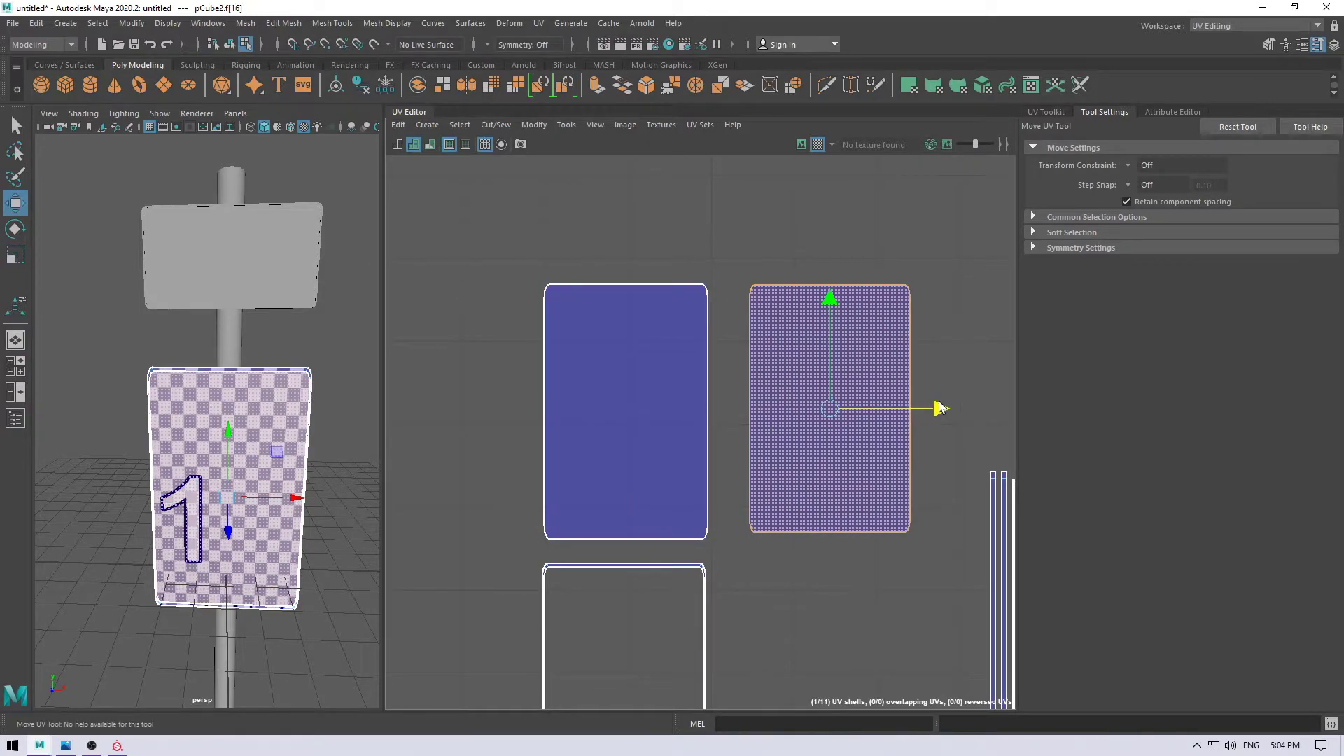
# - Move and Sew the lower shell's top edge to join the thin strips
pyautogui.scroll(-2, 849, 510)
pyautogui.moveTo(775, 388); pyautogui.dragTo(774, 308, button='right')
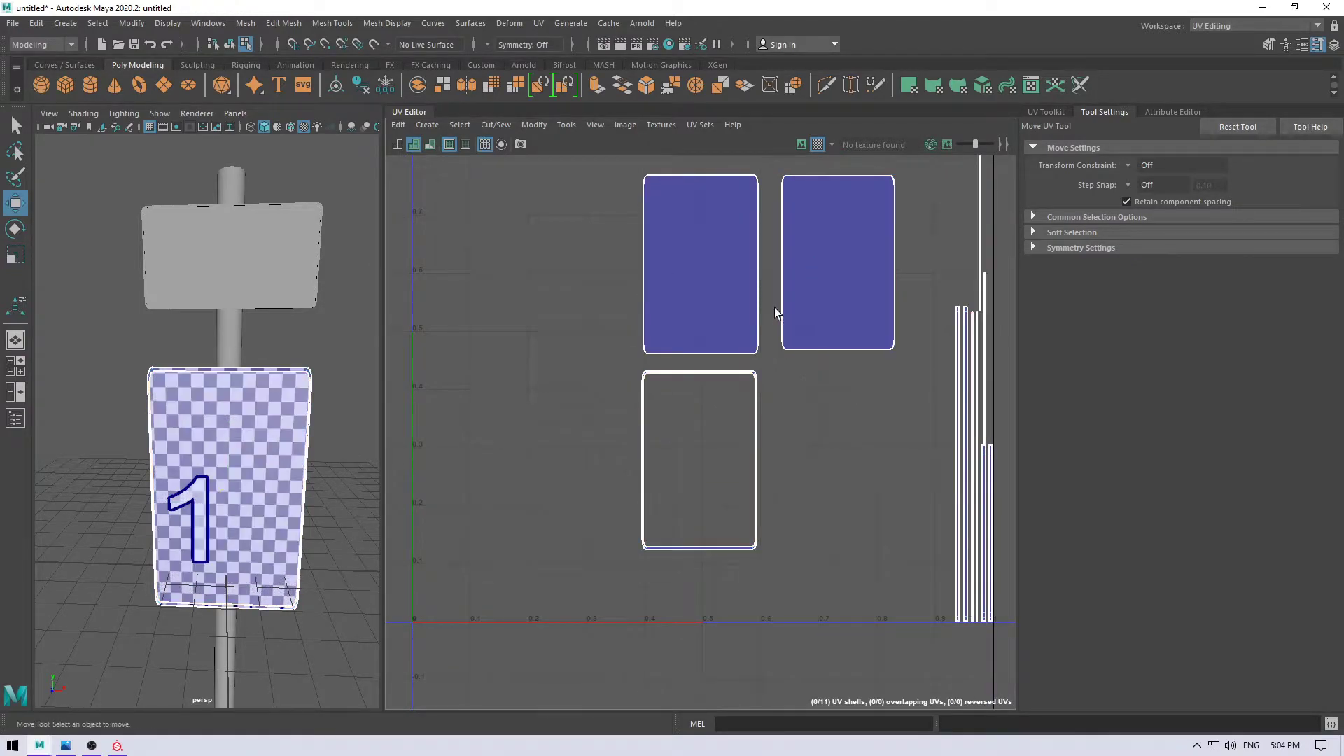
pyautogui.click(740, 373)
pyautogui.moveTo(785, 495)
pyautogui.keyDown('shift'); pyautogui.mouseDown(button='right')
pyautogui.moveTo(735, 391)
pyautogui.moveTo(561, 377)
pyautogui.mouseUp(button='right'); pyautogui.keyUp('shift')
# - Move and Sew the neighbouring strips along the lower shell's top edge
pyautogui.click(644, 376)
pyautogui.keyDown('shift'); pyautogui.rightClick(644, 376); pyautogui.keyUp('shift')
pyautogui.scroll(1, 567, 392)
pyautogui.scroll(3, 588, 426)
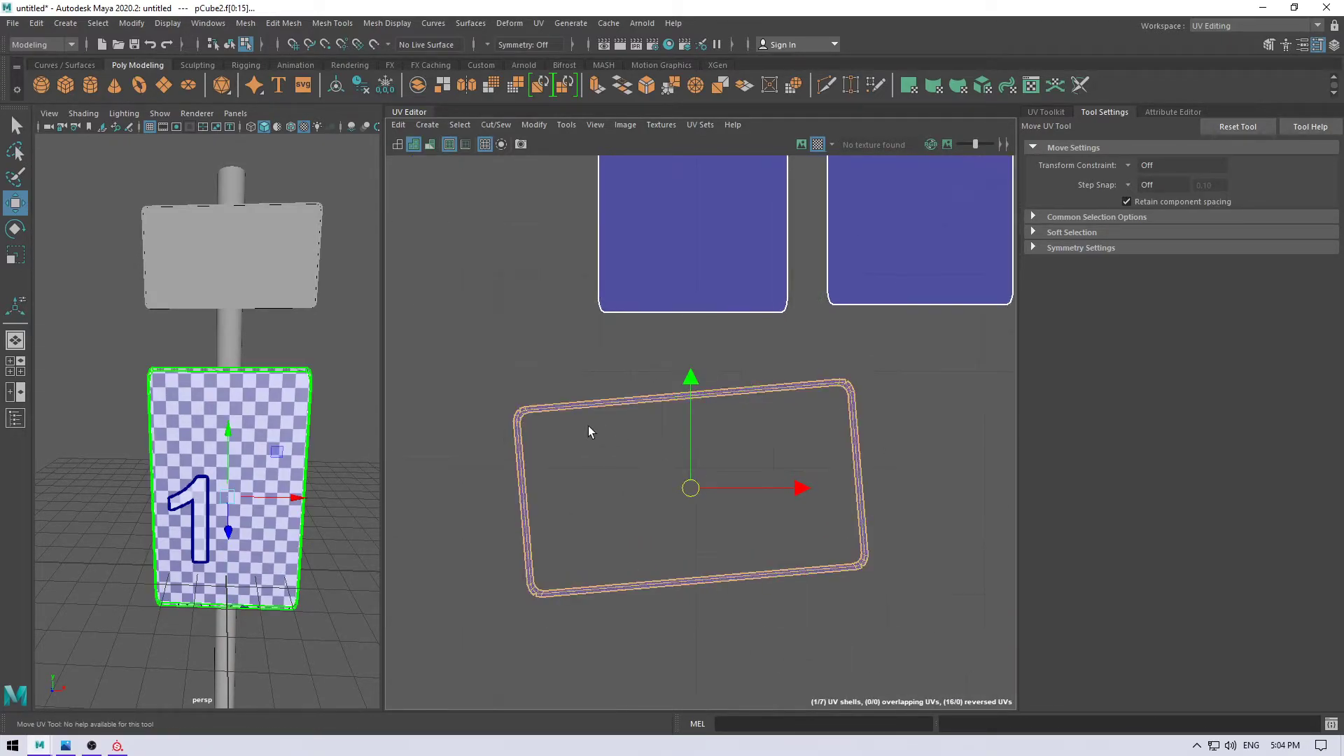
pyautogui.rightClick(590, 434)
pyautogui.click(590, 393)
pyautogui.click(607, 412)
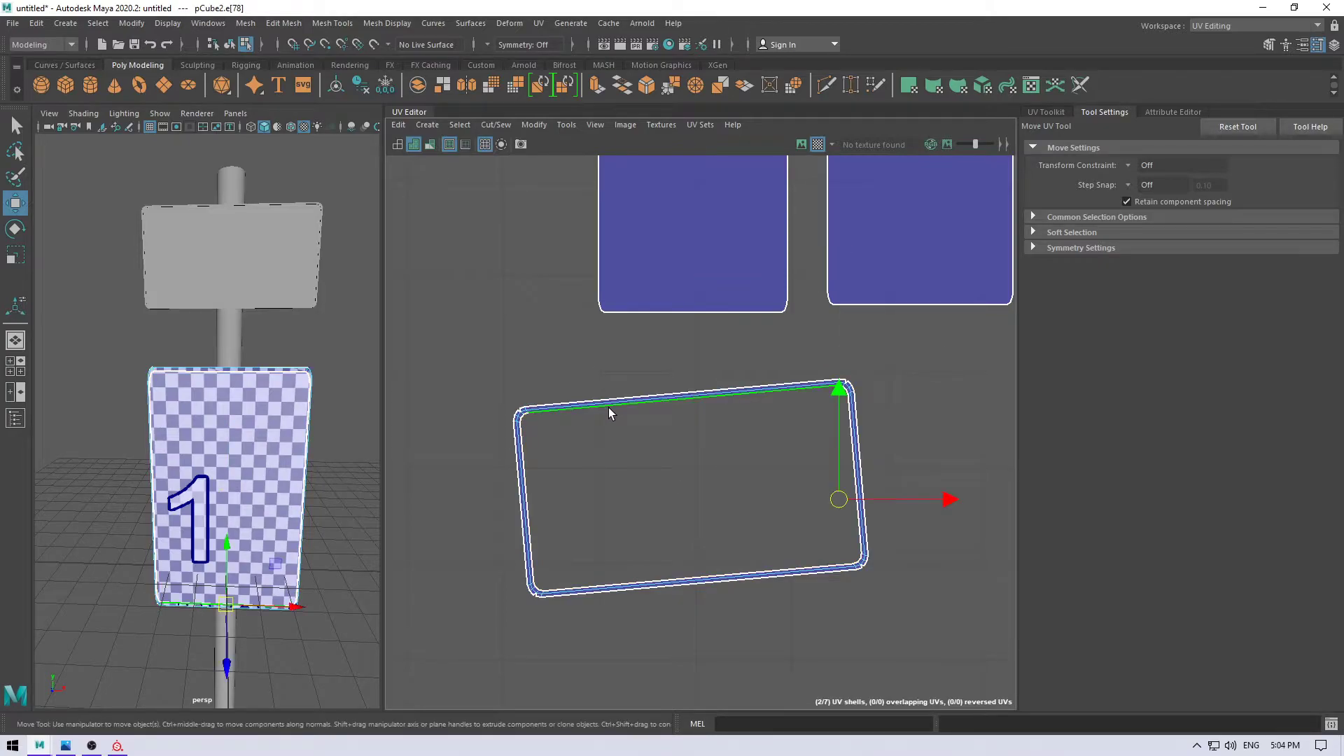
pyautogui.keyDown('shift'); pyautogui.moveTo(608, 407); pyautogui.dragTo(676, 273, button='right'); pyautogui.keyUp('shift')
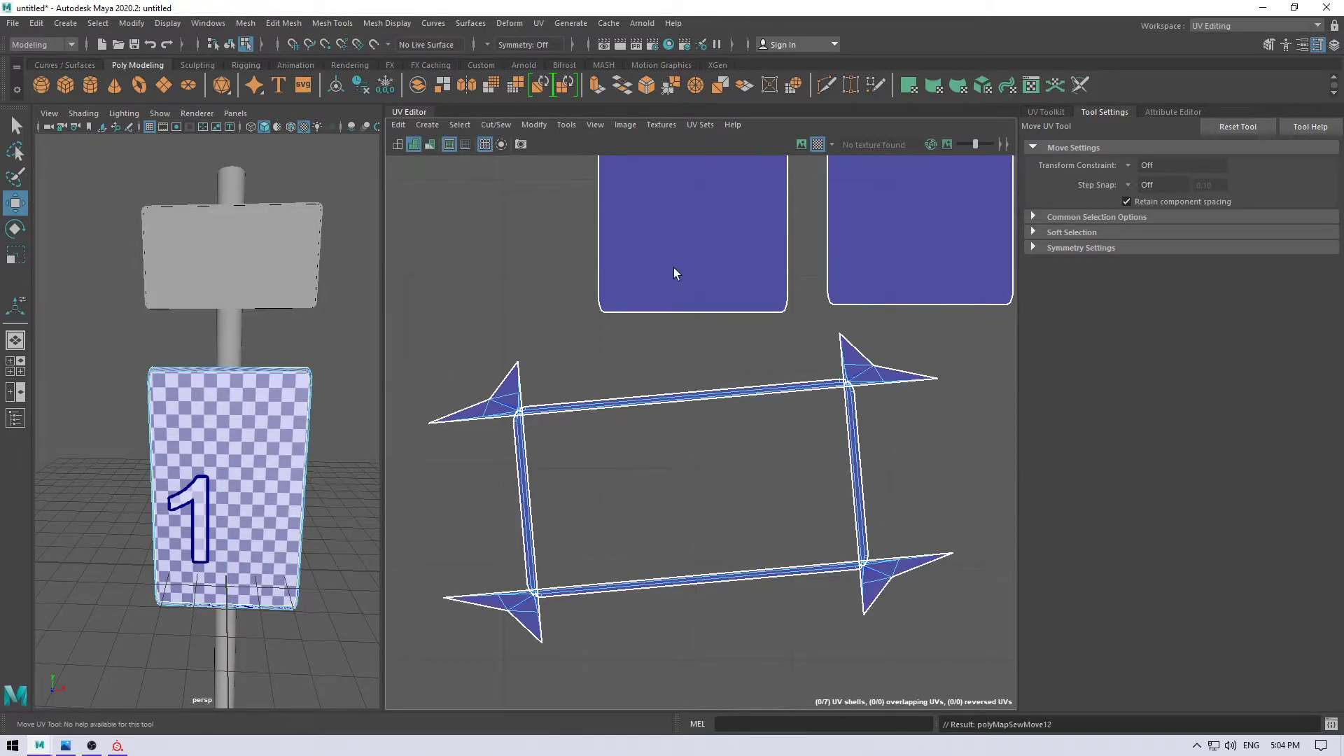
# - Unfold the frame shell flat and inspect one of its corner edges
pyautogui.doubleClick(615, 392)
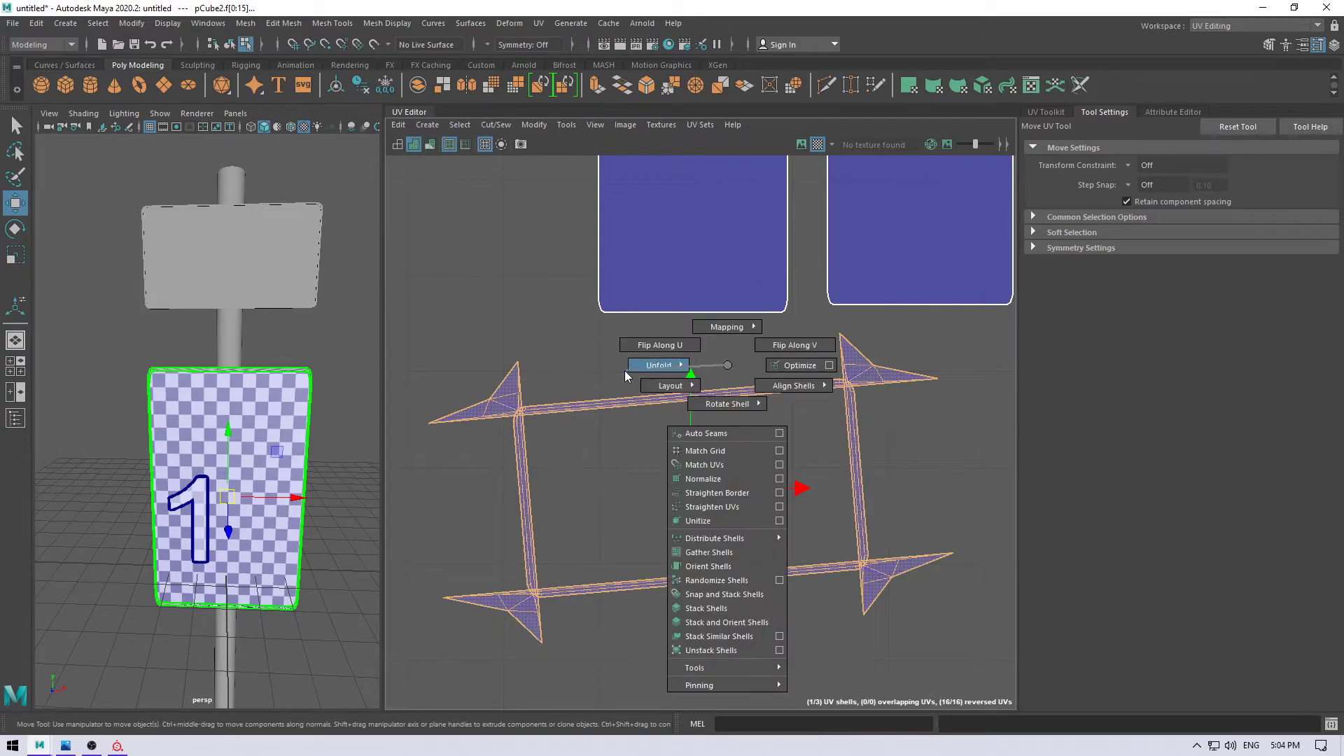
pyautogui.keyDown('shift'); pyautogui.moveTo(726, 366); pyautogui.dragTo(546, 370, button='right'); pyautogui.keyUp('shift')
pyautogui.scroll(-2, 567, 469)
pyautogui.scroll(5, 660, 399)
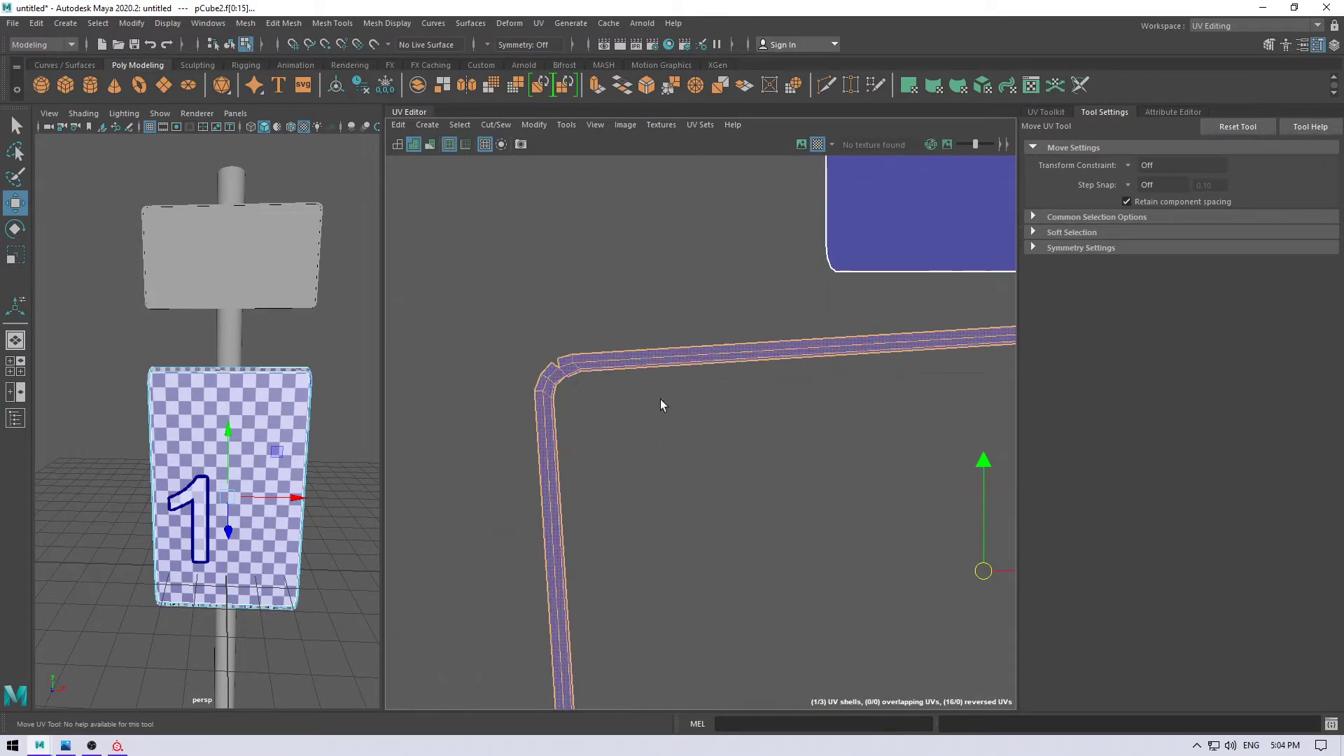
pyautogui.scroll(3, 516, 339)
pyautogui.moveTo(510, 279); pyautogui.dragTo(462, 280, button='right')
pyautogui.click(420, 321)
pyautogui.press('w')
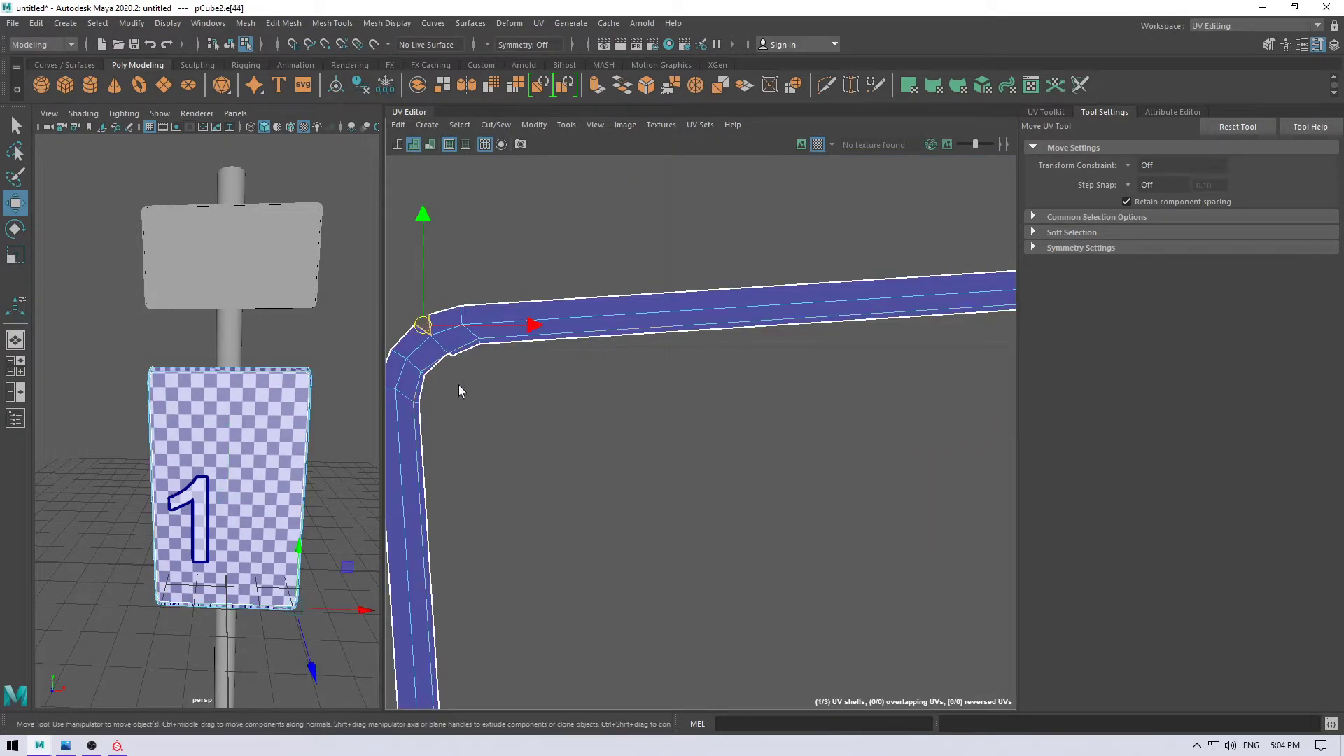
pyautogui.click(476, 406)
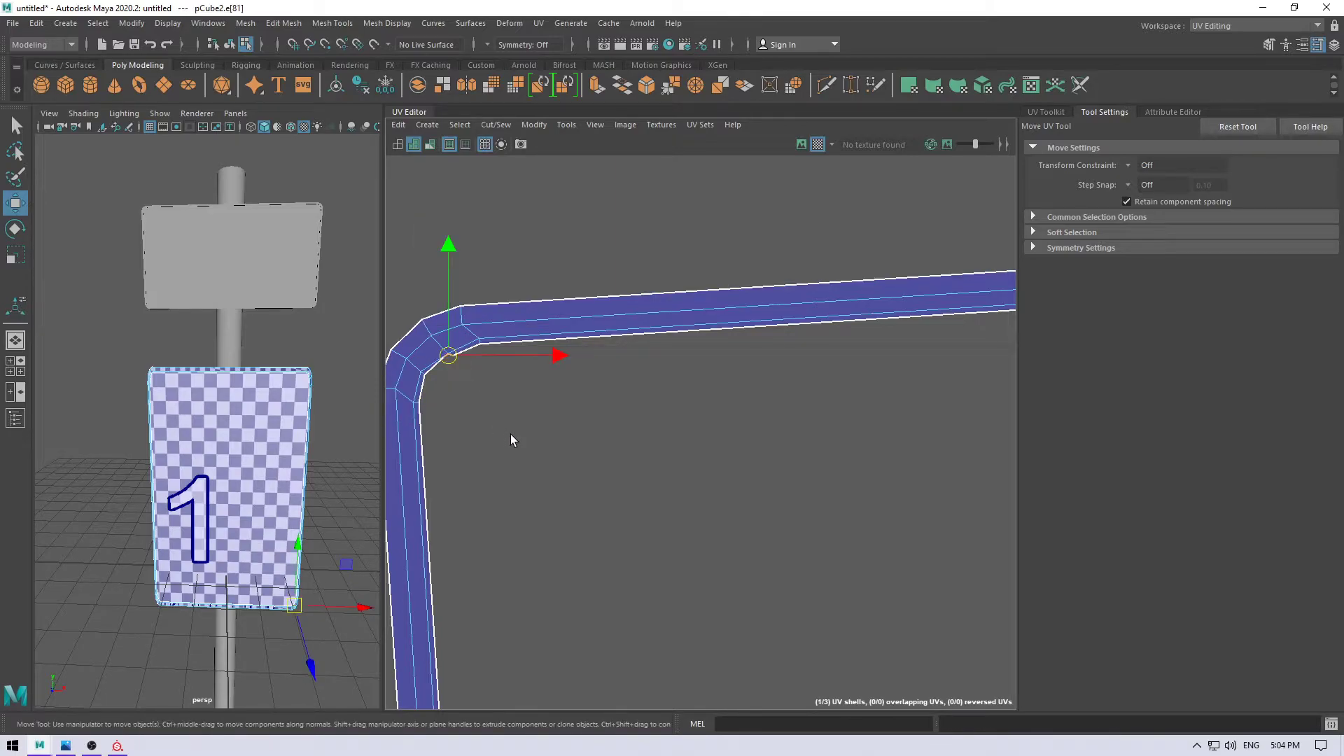
# - Sew the strip's top-right corner gap closed
pyautogui.scroll(-1, 651, 432)
pyautogui.moveTo(652, 432)
pyautogui.keyDown('alt'); pyautogui.mouseDown(button='middle')
pyautogui.moveTo(619, 426)
pyautogui.moveTo(826, 412)
pyautogui.moveTo(724, 389)
pyautogui.mouseUp(button='middle'); pyautogui.keyUp('alt')
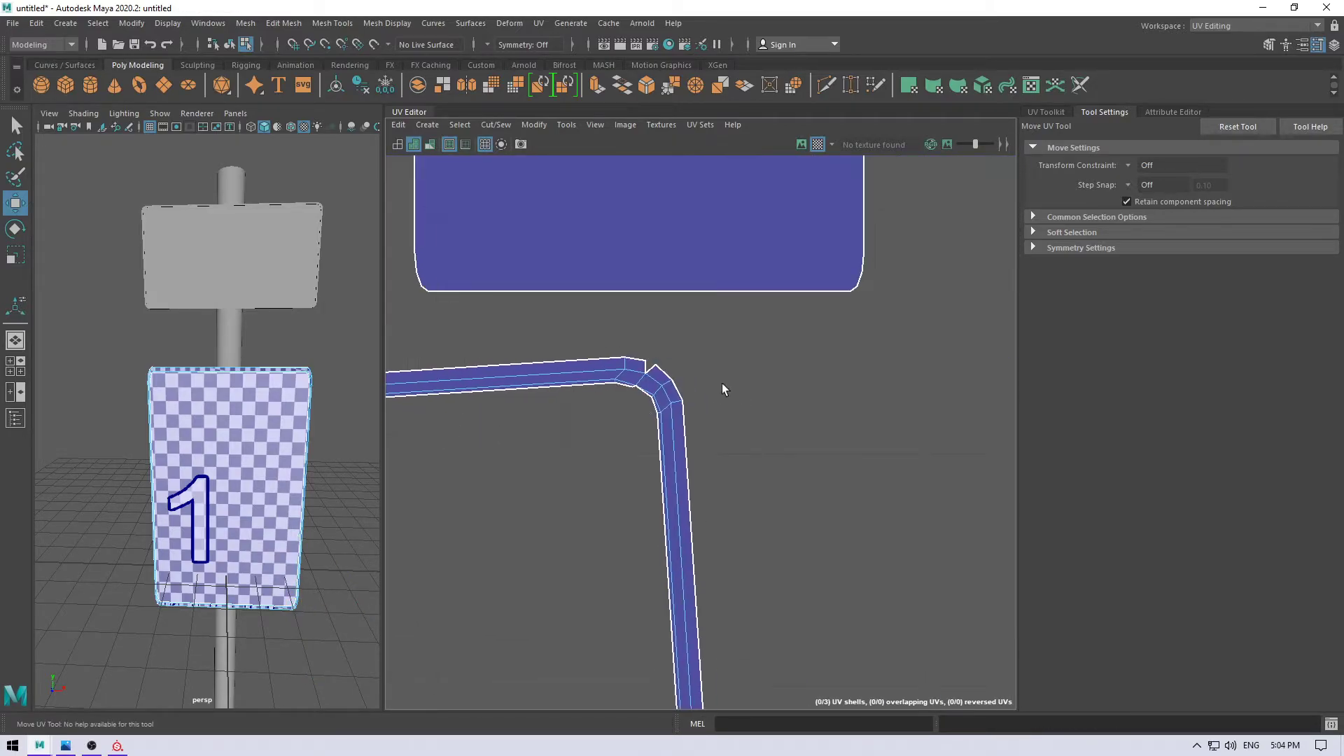
pyautogui.click(647, 369)
pyautogui.keyDown('shift'); pyautogui.moveTo(647, 369); pyautogui.dragTo(669, 275, button='right'); pyautogui.keyUp('shift')
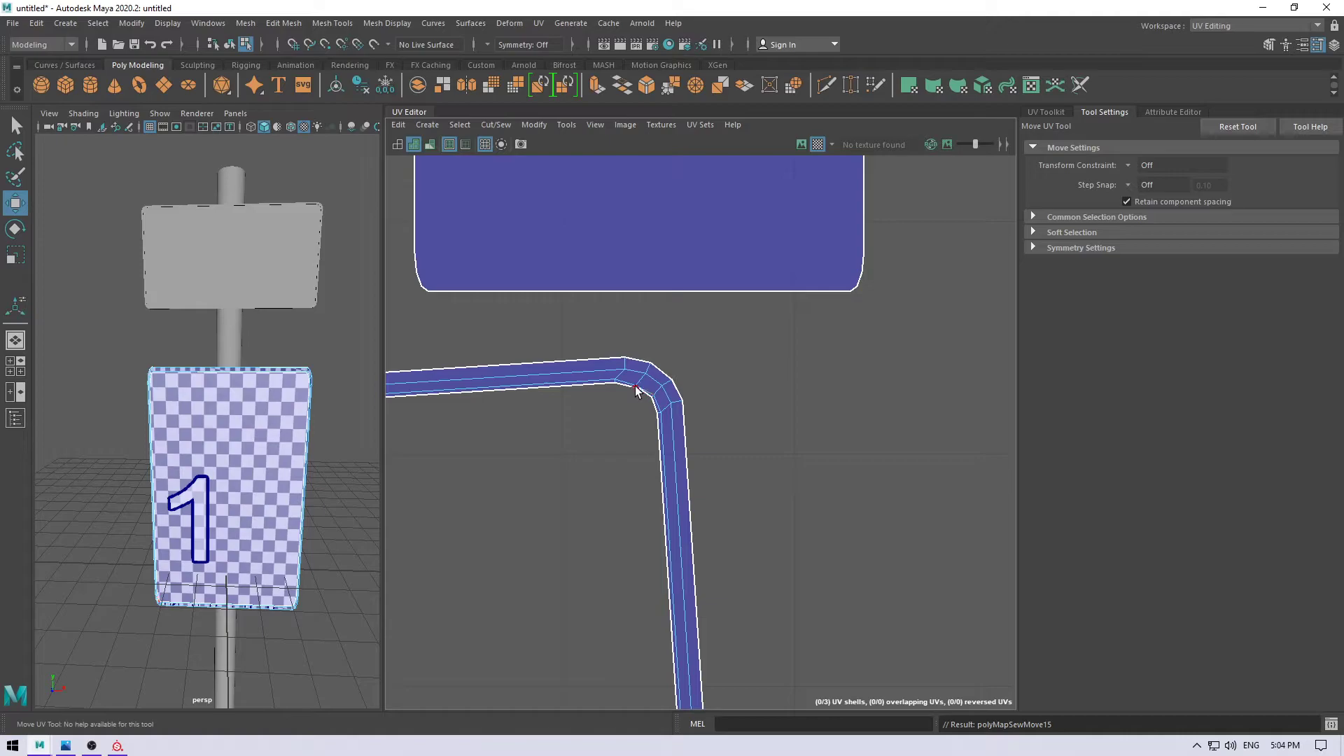
# - Pick the open edge at the bottom-right corner and follow the strip's straight section
pyautogui.click(654, 451)
pyautogui.click(692, 547)
pyautogui.scroll(-2, 692, 547)
pyautogui.keyDown('alt'); pyautogui.moveTo(743, 582); pyautogui.dragTo(741, 467, button='middle'); pyautogui.keyUp('alt')
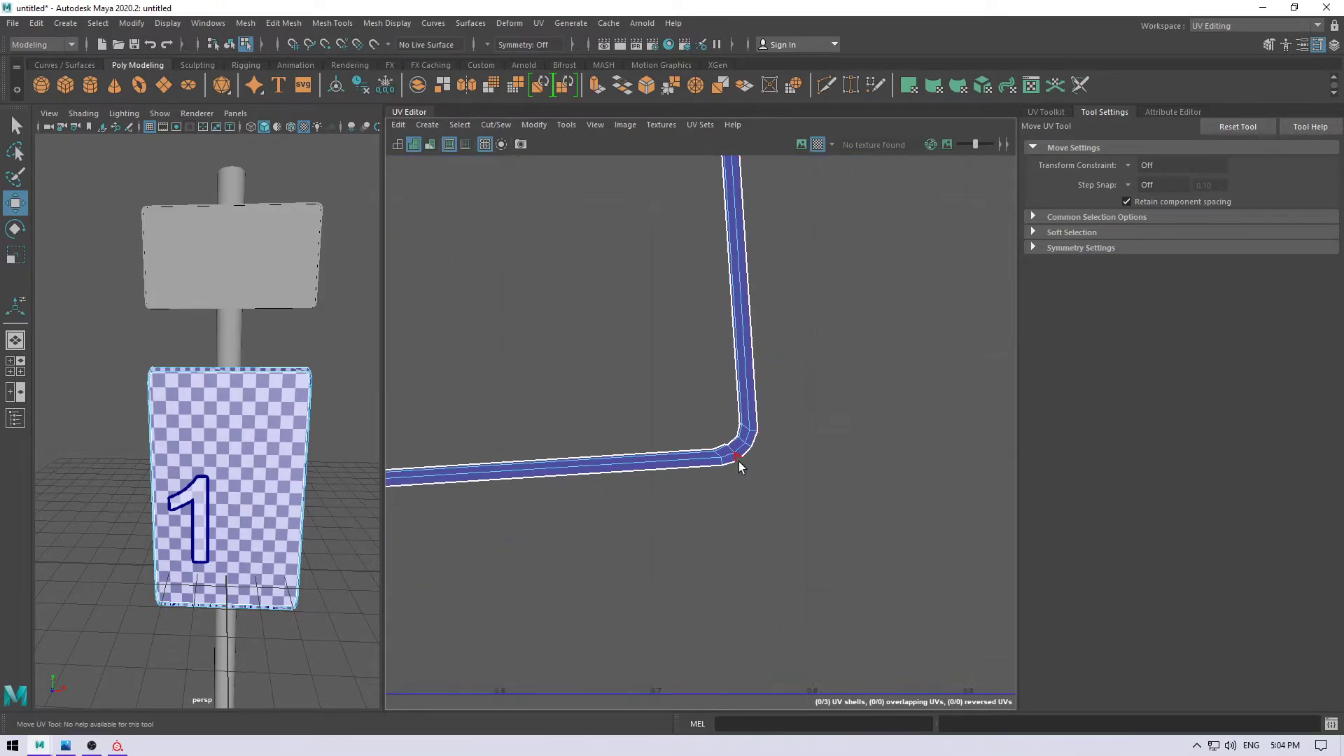
pyautogui.scroll(3, 742, 420)
pyautogui.scroll(2, 742, 420)
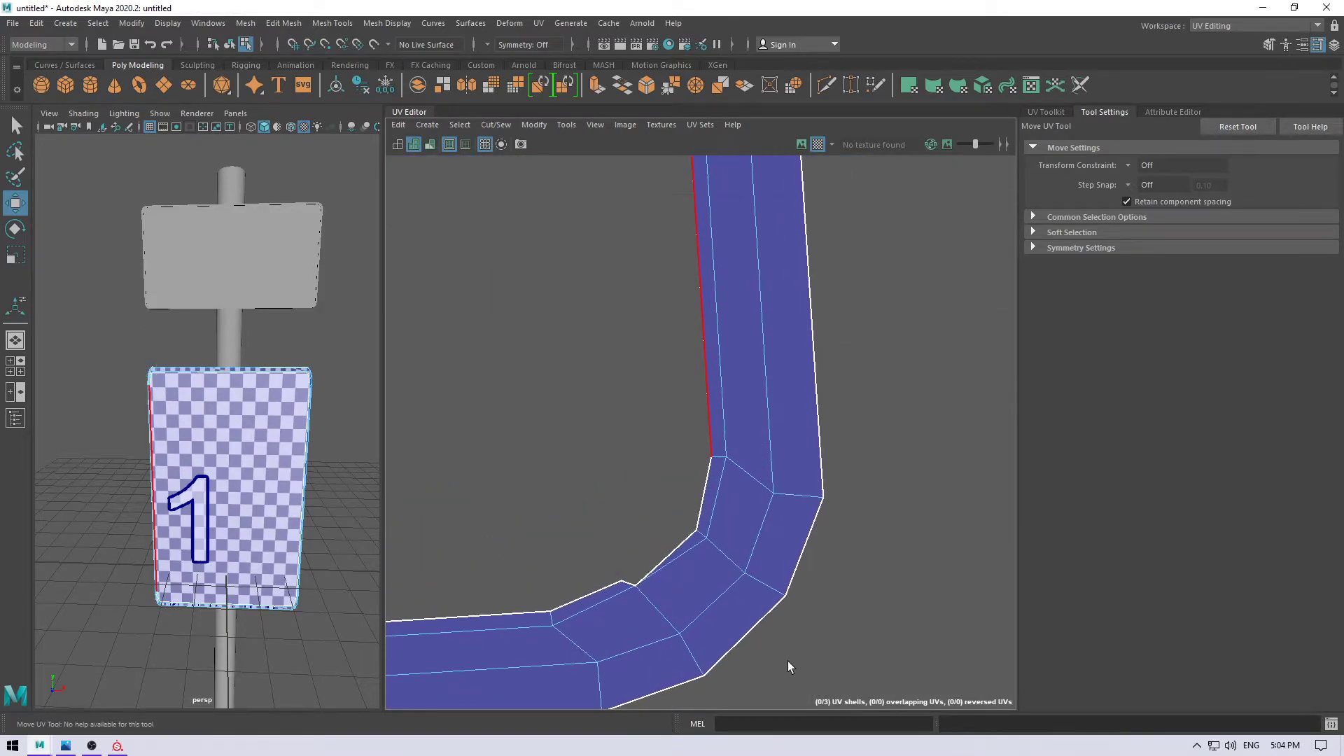
pyautogui.click(636, 582)
pyautogui.keyDown('alt'); pyautogui.moveTo(663, 328); pyautogui.dragTo(926, 344, button='middle'); pyautogui.keyUp('alt')
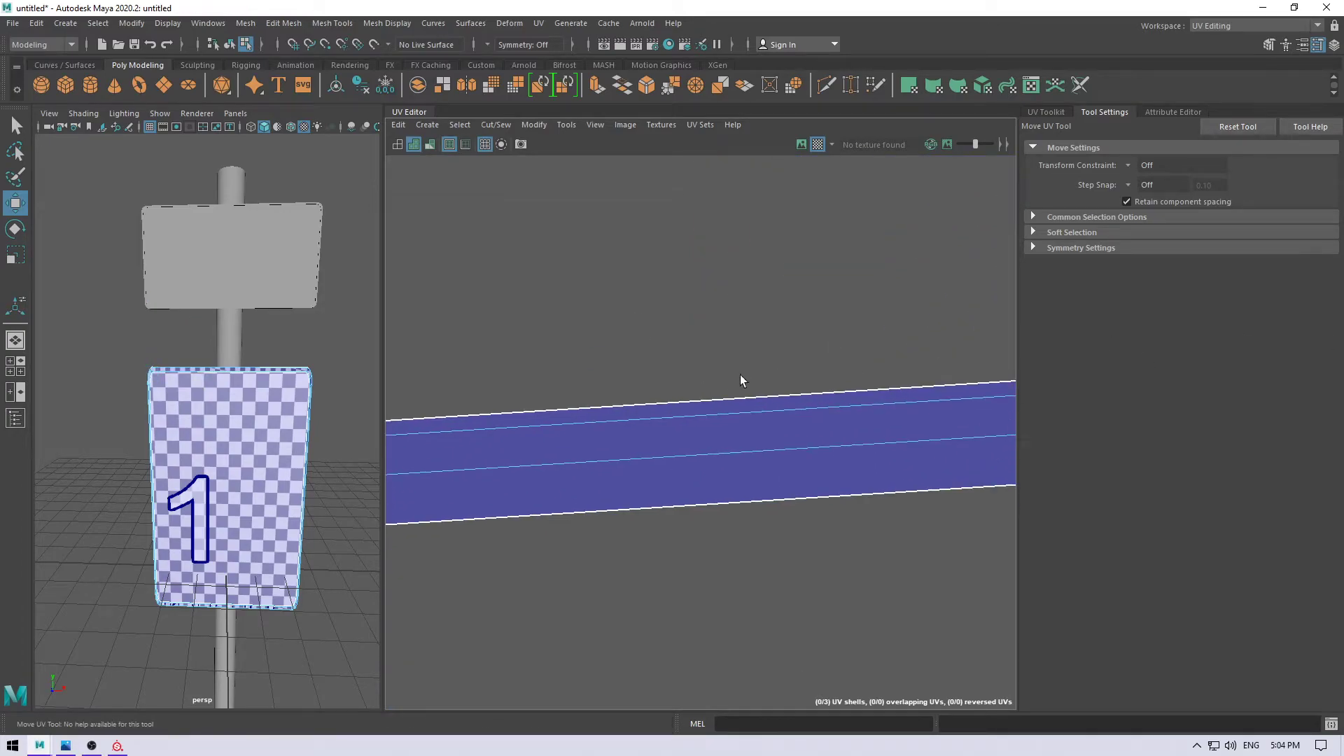
# - Sew the left corner gap closed and select the whole border strip shell
pyautogui.scroll(-2, 875, 363)
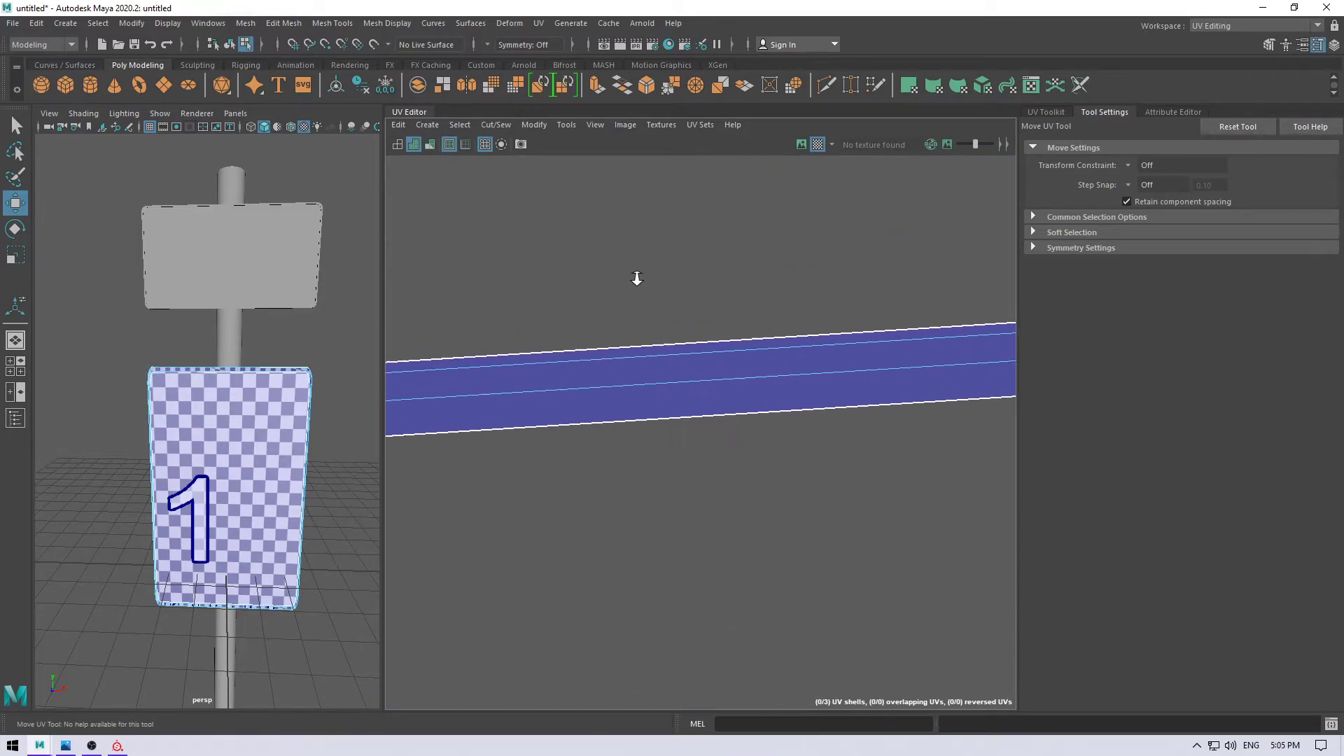
pyautogui.scroll(-1, 626, 390)
pyautogui.keyDown('alt'); pyautogui.moveTo(626, 391); pyautogui.dragTo(670, 369, button='middle'); pyautogui.keyUp('alt')
pyautogui.click(446, 386)
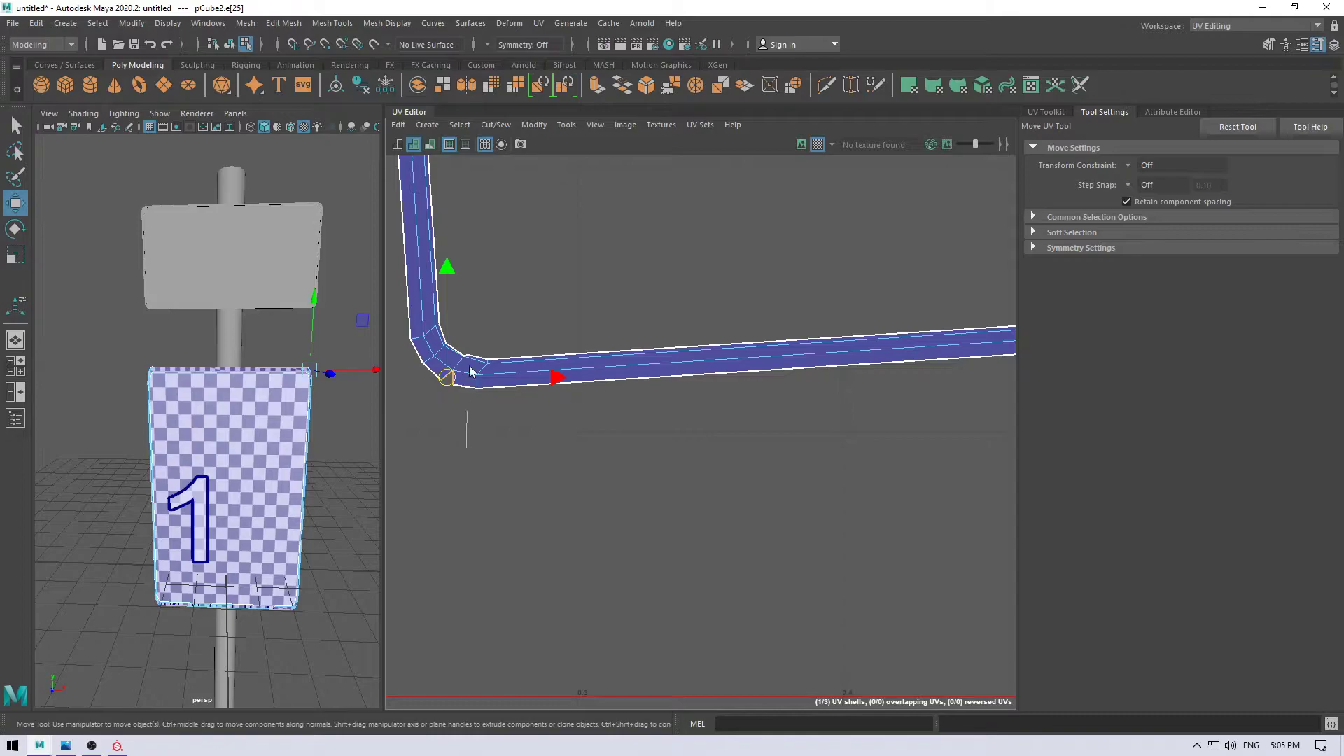
pyautogui.keyDown('shift'); pyautogui.moveTo(452, 385); pyautogui.dragTo(470, 315, button='right'); pyautogui.keyUp('shift')
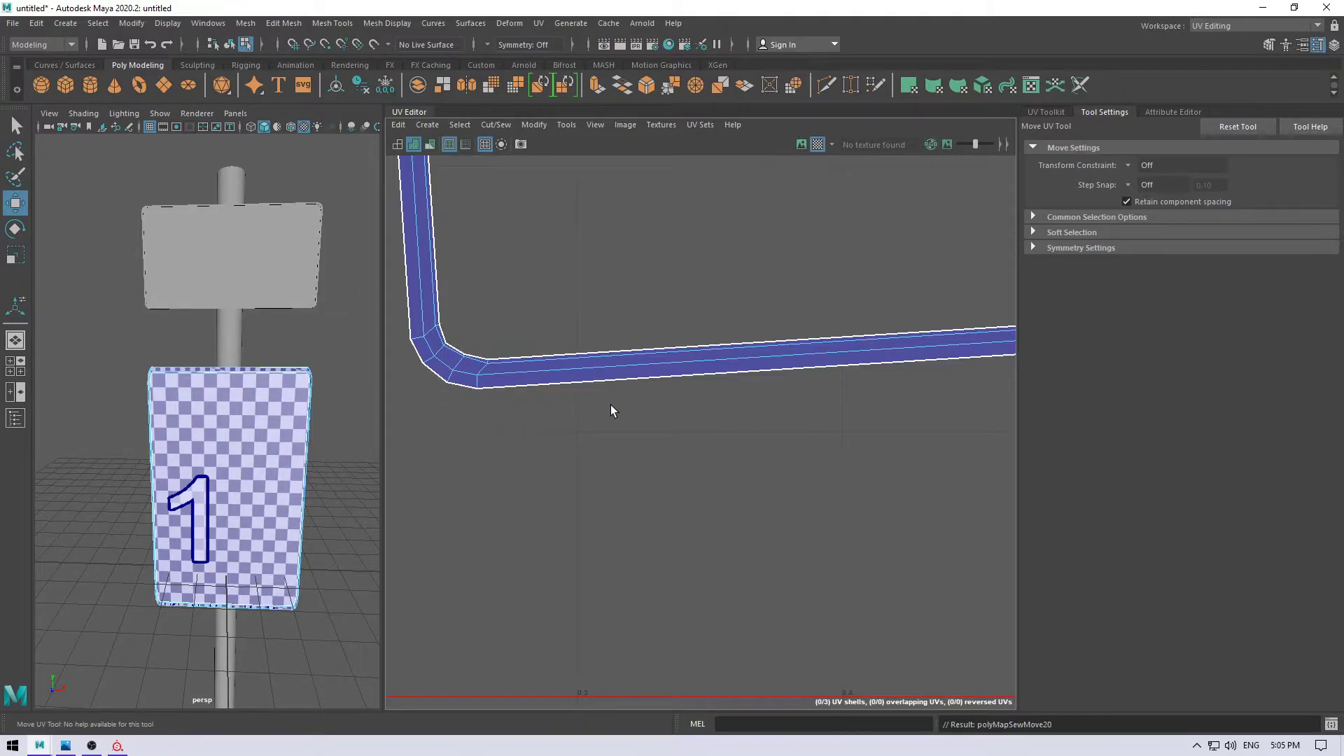
pyautogui.scroll(-5, 610, 405)
pyautogui.scroll(-2, 700, 350)
pyautogui.moveTo(777, 399); pyautogui.dragTo(729, 397, button='right')
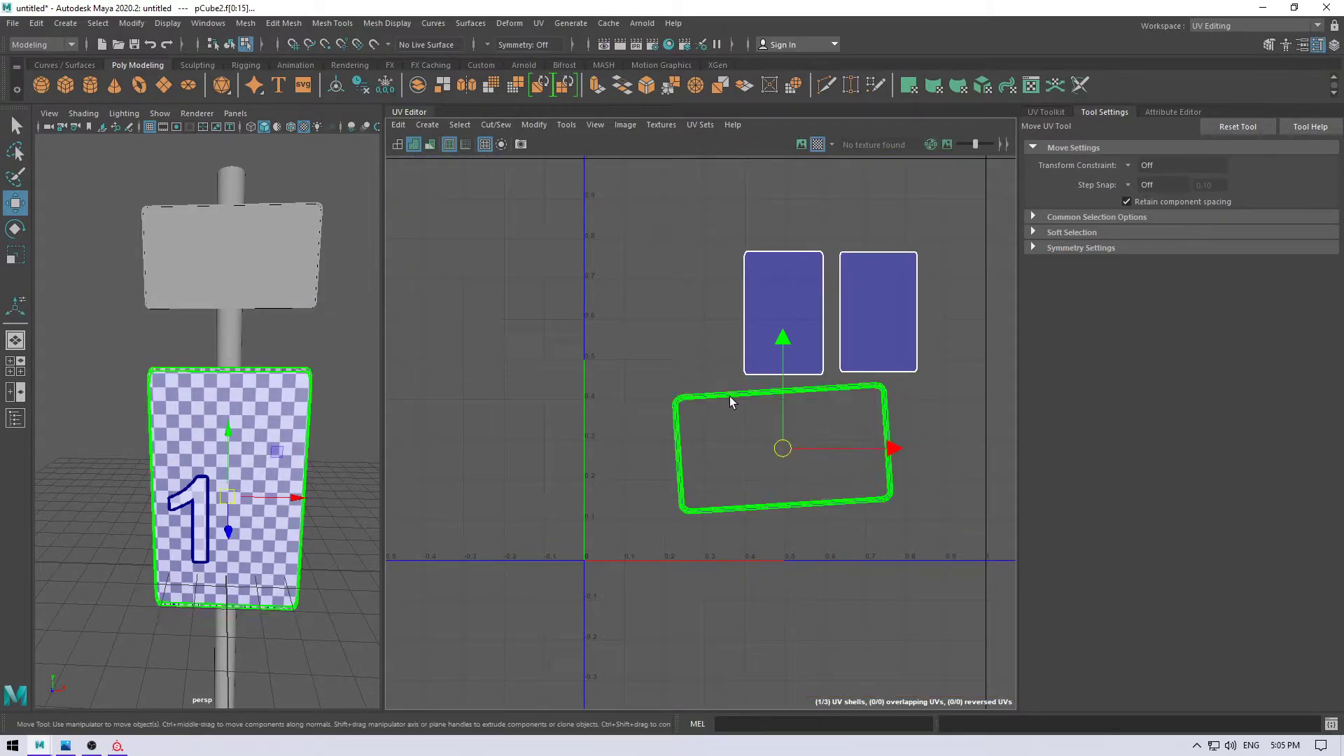
# - Rotate the border strip shell roughly upright toward vertical
pyautogui.press('e')
pyautogui.moveTo(840, 534); pyautogui.dragTo(683, 569)
pyautogui.click(703, 566)
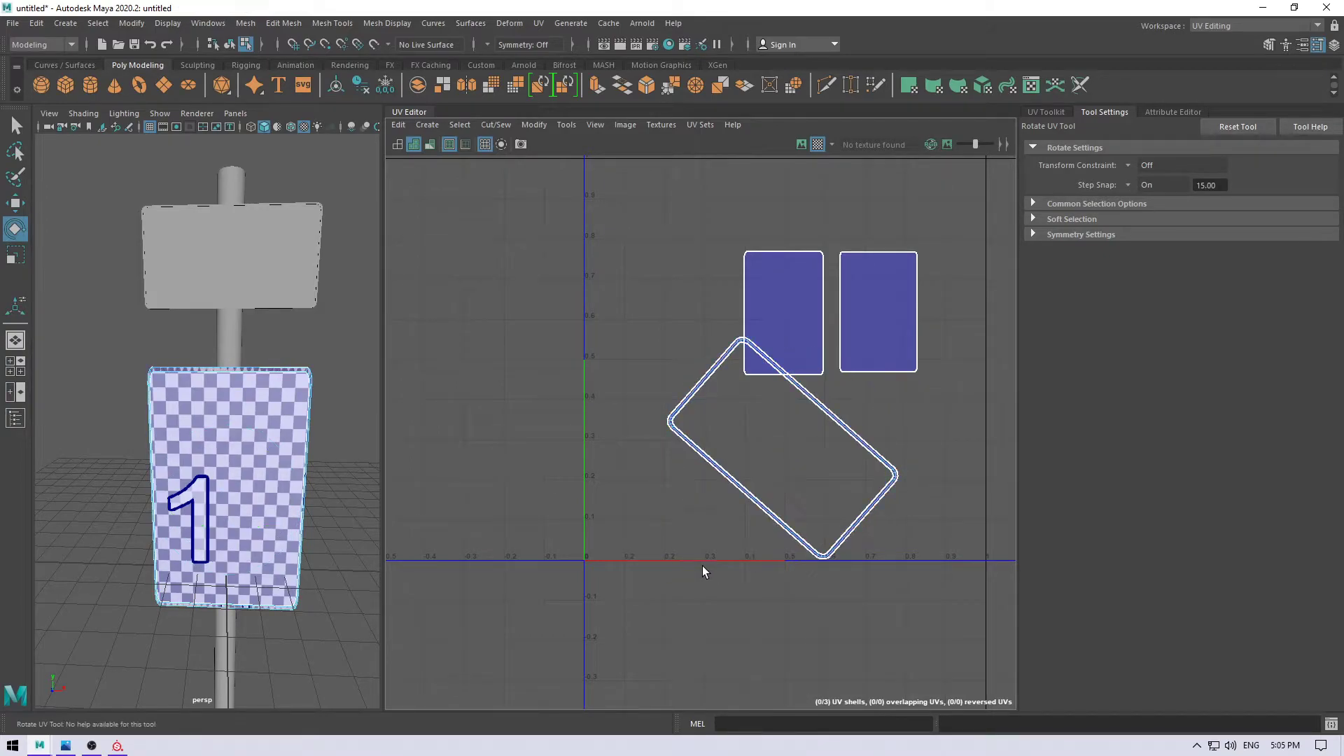
pyautogui.click(795, 550)
pyautogui.moveTo(788, 552); pyautogui.dragTo(679, 531)
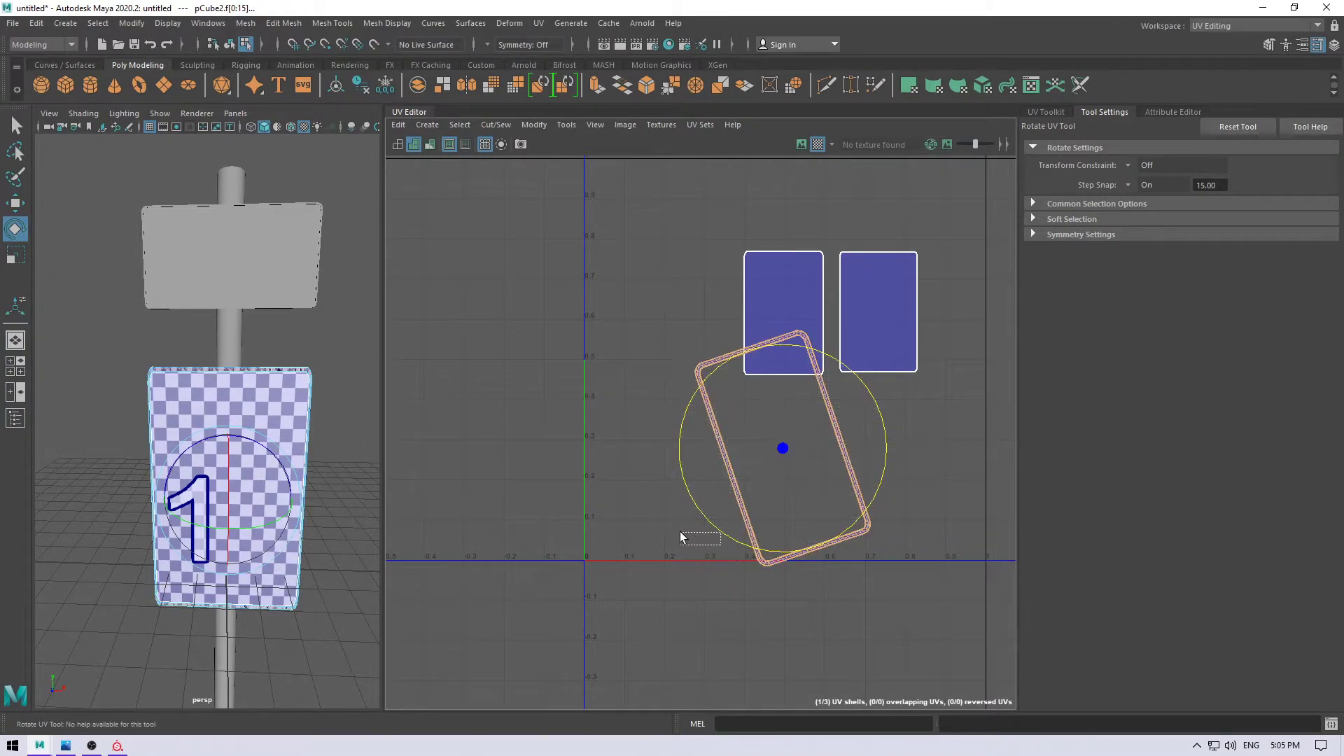
pyautogui.click(768, 557)
pyautogui.moveTo(768, 557); pyautogui.dragTo(744, 553)
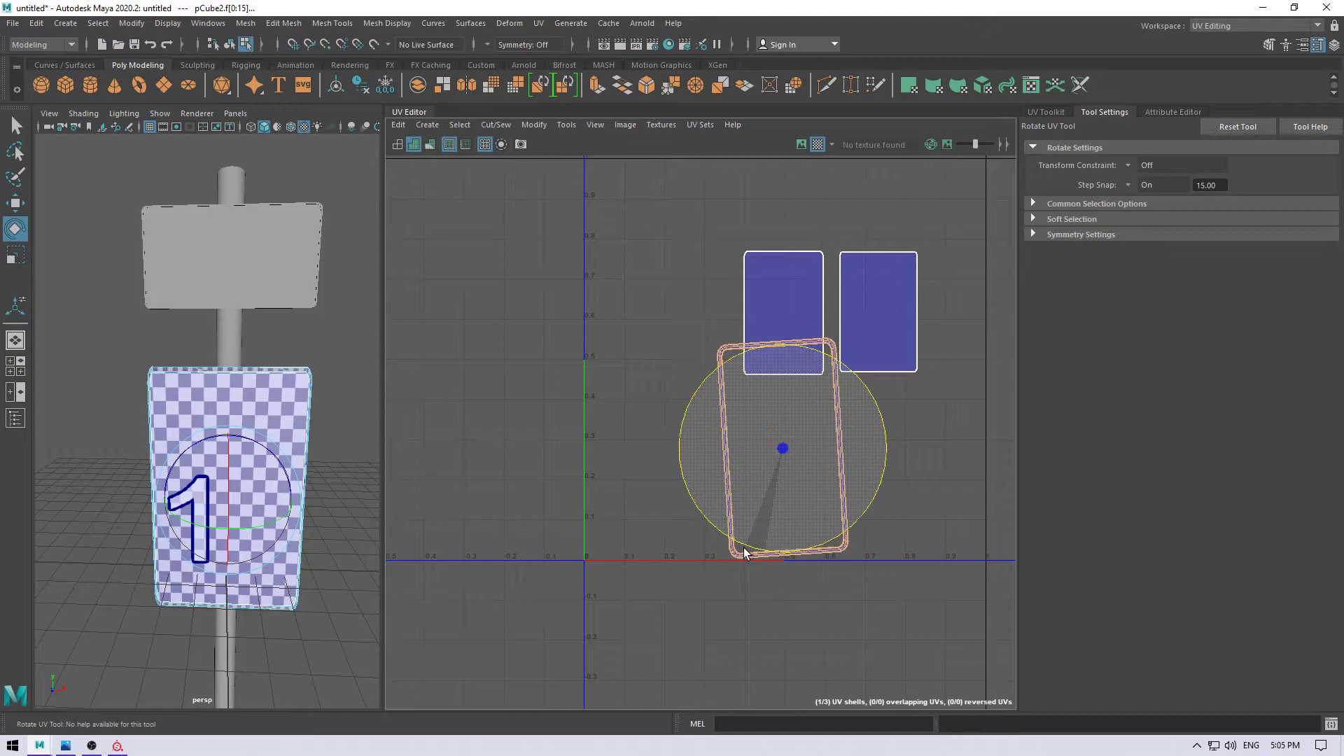
# - Straighten the border shell to exactly vertical and select all three board shells
pyautogui.moveTo(779, 507); pyautogui.dragTo(796, 542, button='right')
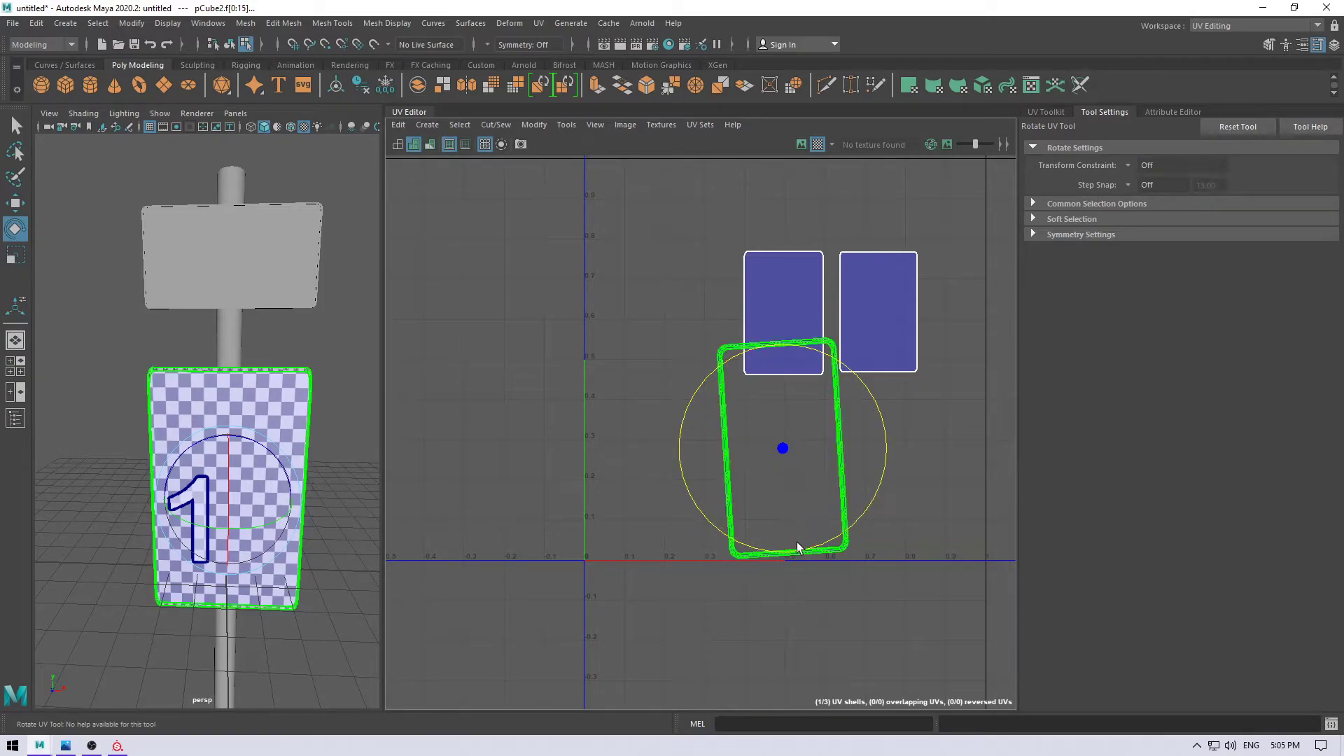
pyautogui.click(797, 541)
pyautogui.moveTo(797, 543); pyautogui.dragTo(791, 550)
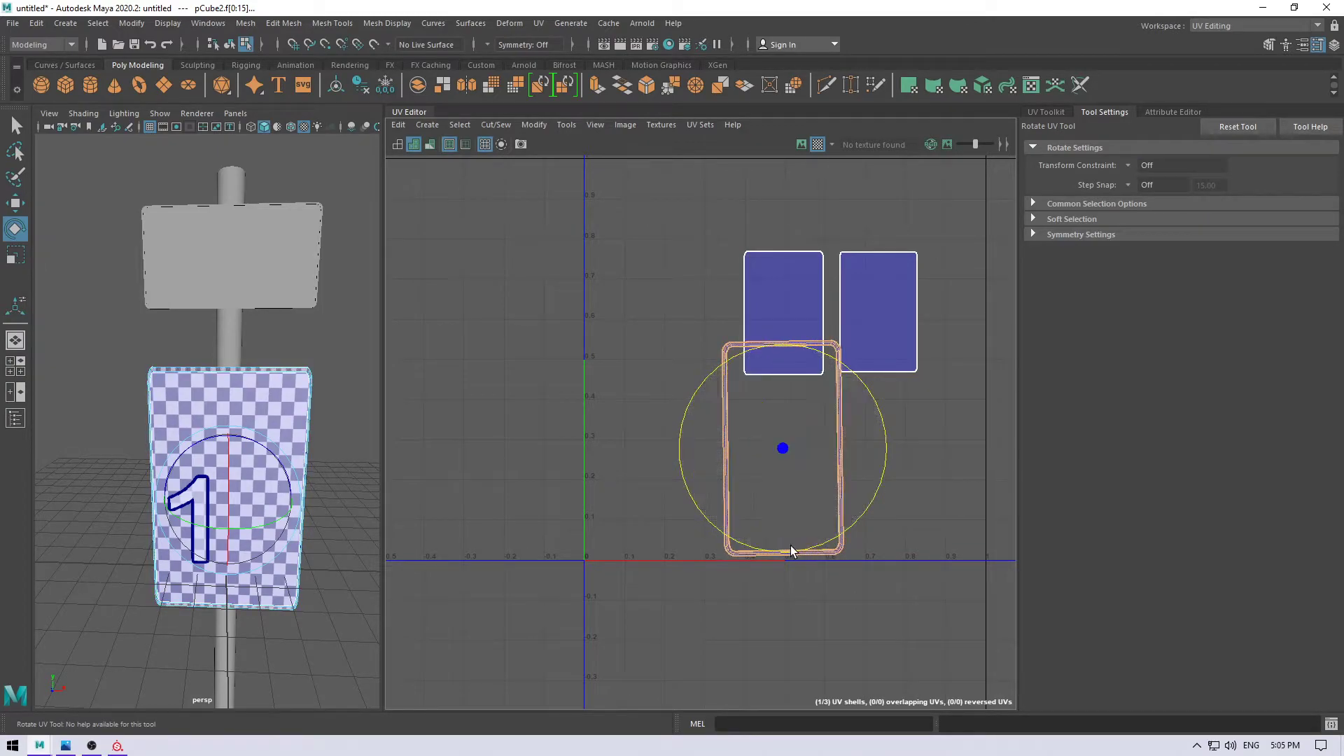
pyautogui.press('w')
pyautogui.moveTo(798, 342); pyautogui.dragTo(732, 318, button='right')
pyautogui.moveTo(700, 231); pyautogui.dragTo(946, 548)
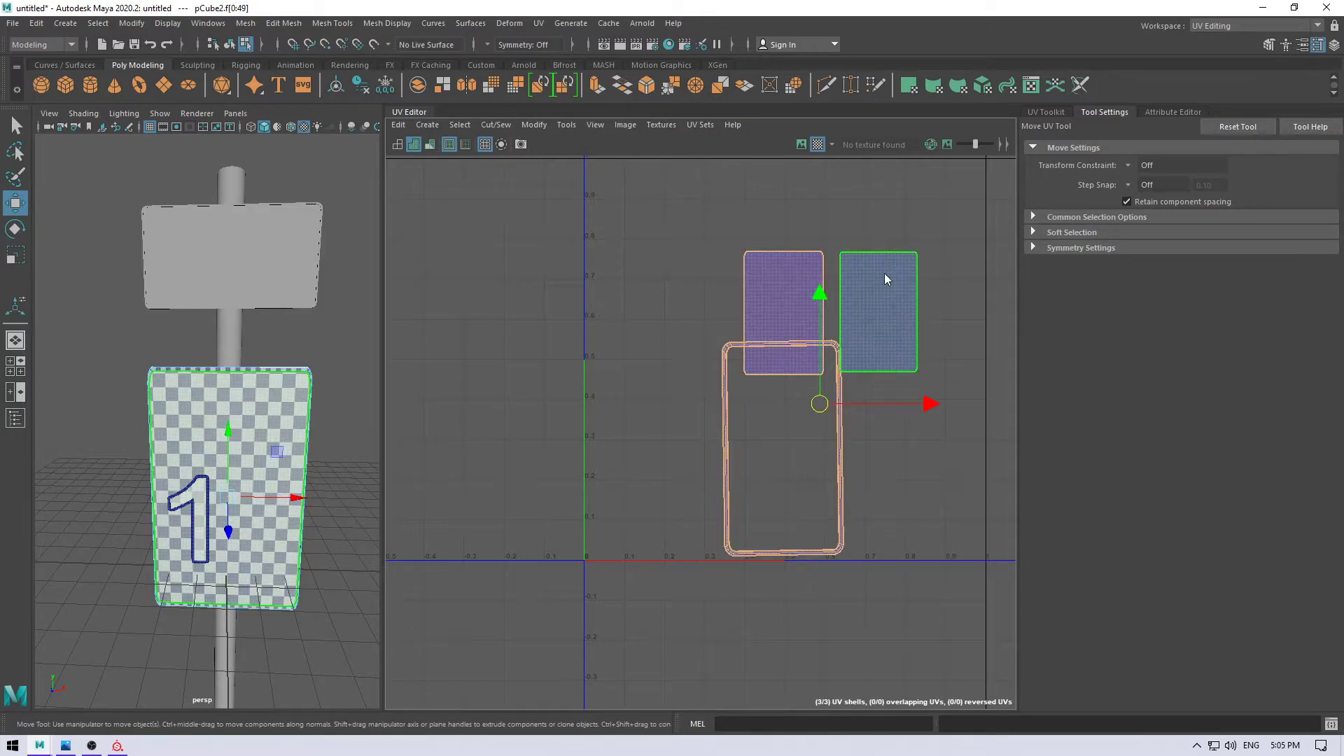
# - Lay out the three board shells side by side, raising the right face shell to the top of 0–1
pyautogui.keyDown('shift'); pyautogui.moveTo(884, 273); pyautogui.dragTo(665, 347, button='right'); pyautogui.keyUp('shift')
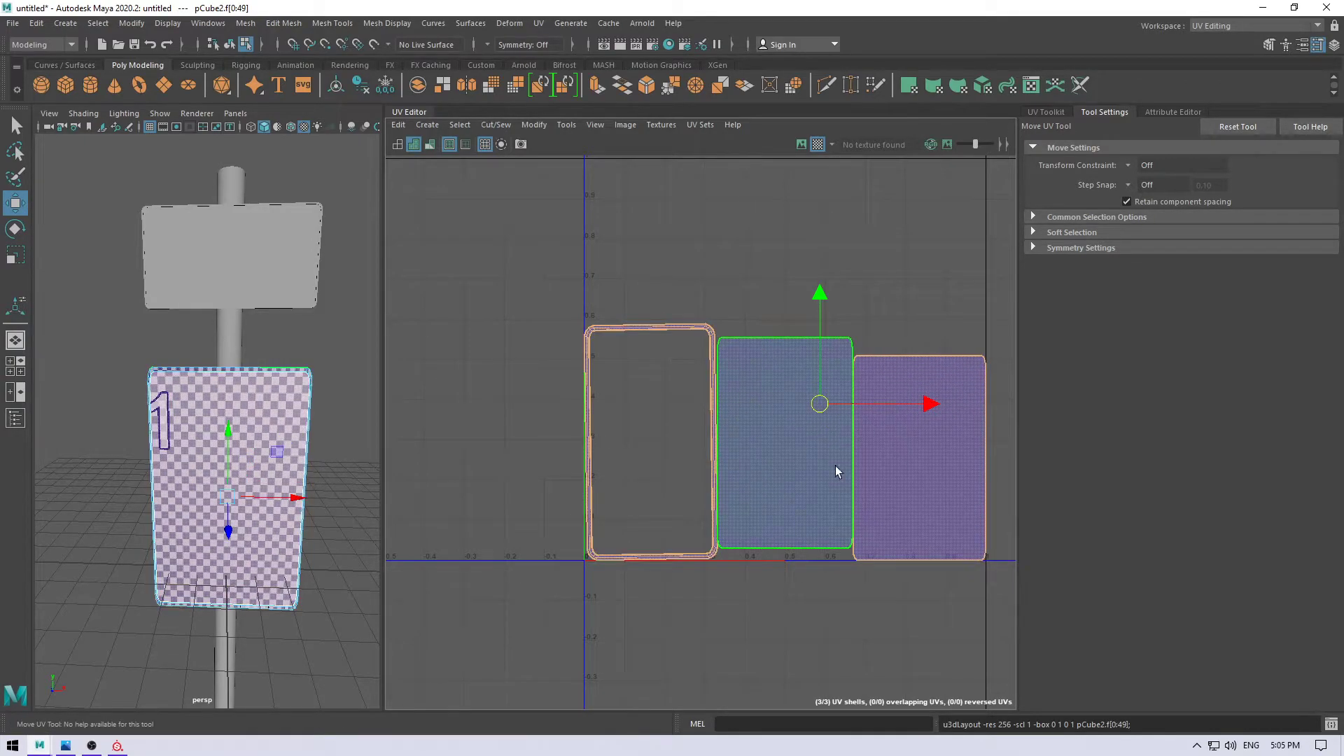
pyautogui.click(837, 473)
pyautogui.moveTo(785, 443); pyautogui.dragTo(785, 453)
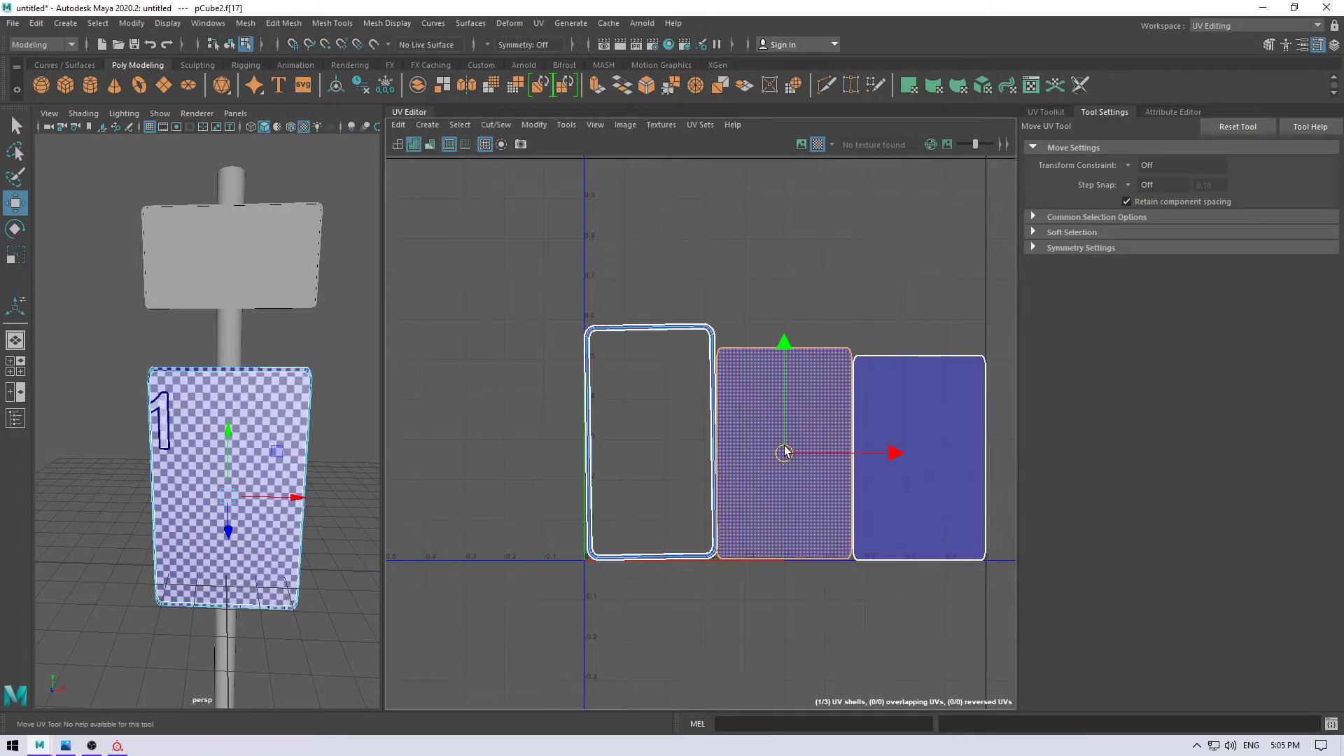
pyautogui.click(922, 456)
pyautogui.moveTo(922, 456); pyautogui.dragTo(906, 234)
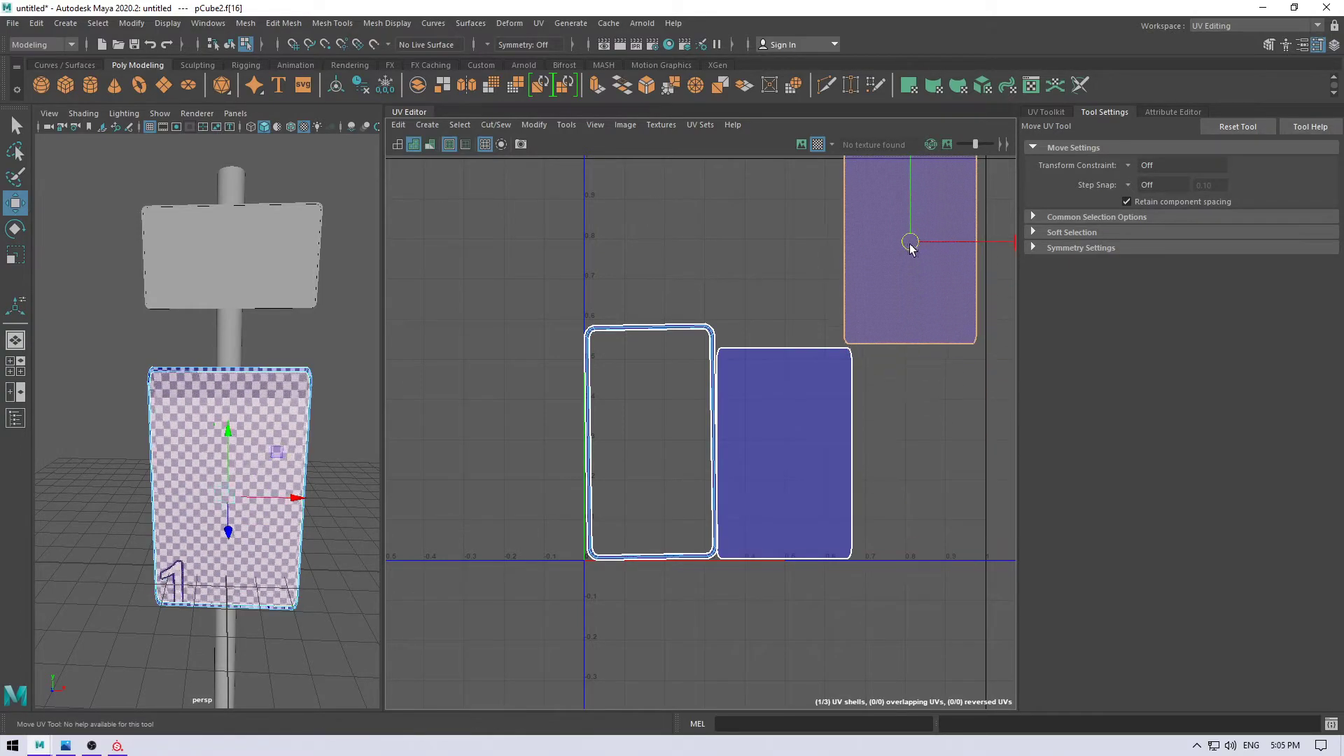
# - Nudge the middle face shell and left rim shell into place beside each other
pyautogui.click(835, 428)
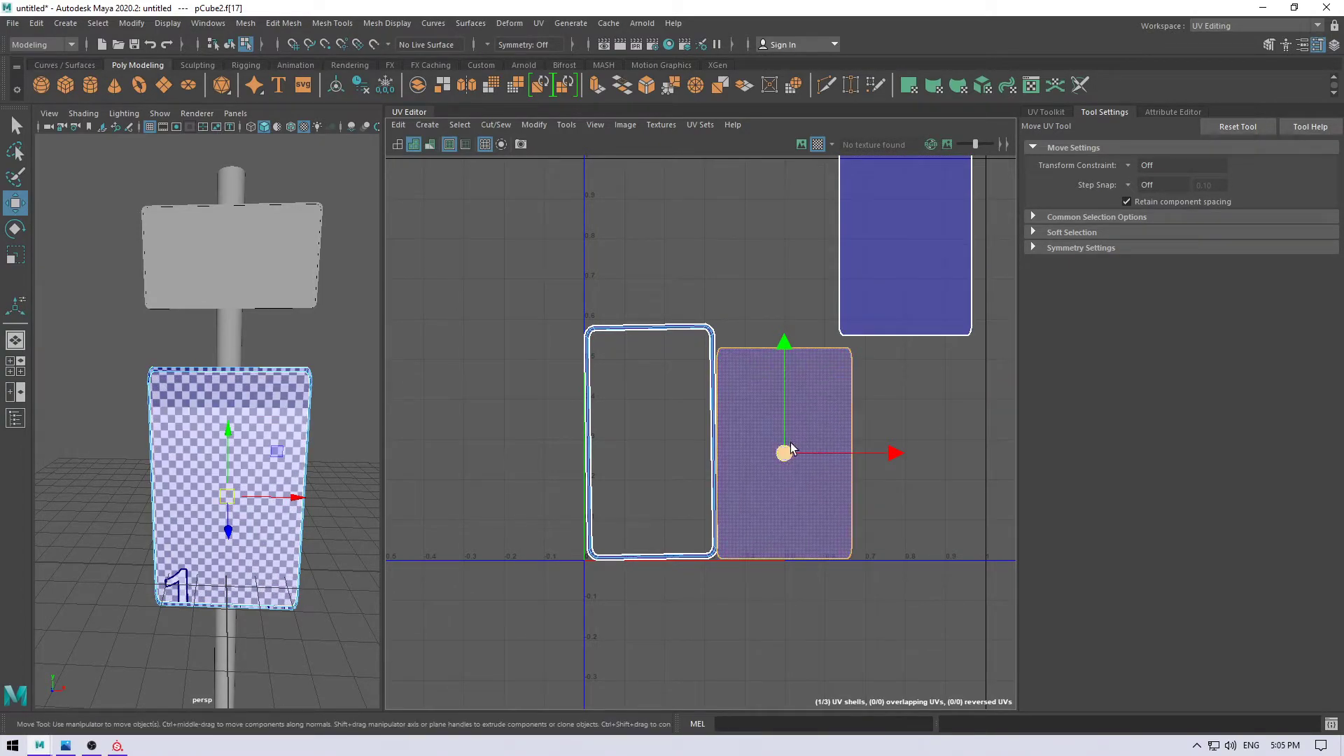
pyautogui.moveTo(790, 446); pyautogui.dragTo(802, 442)
pyautogui.click(695, 448)
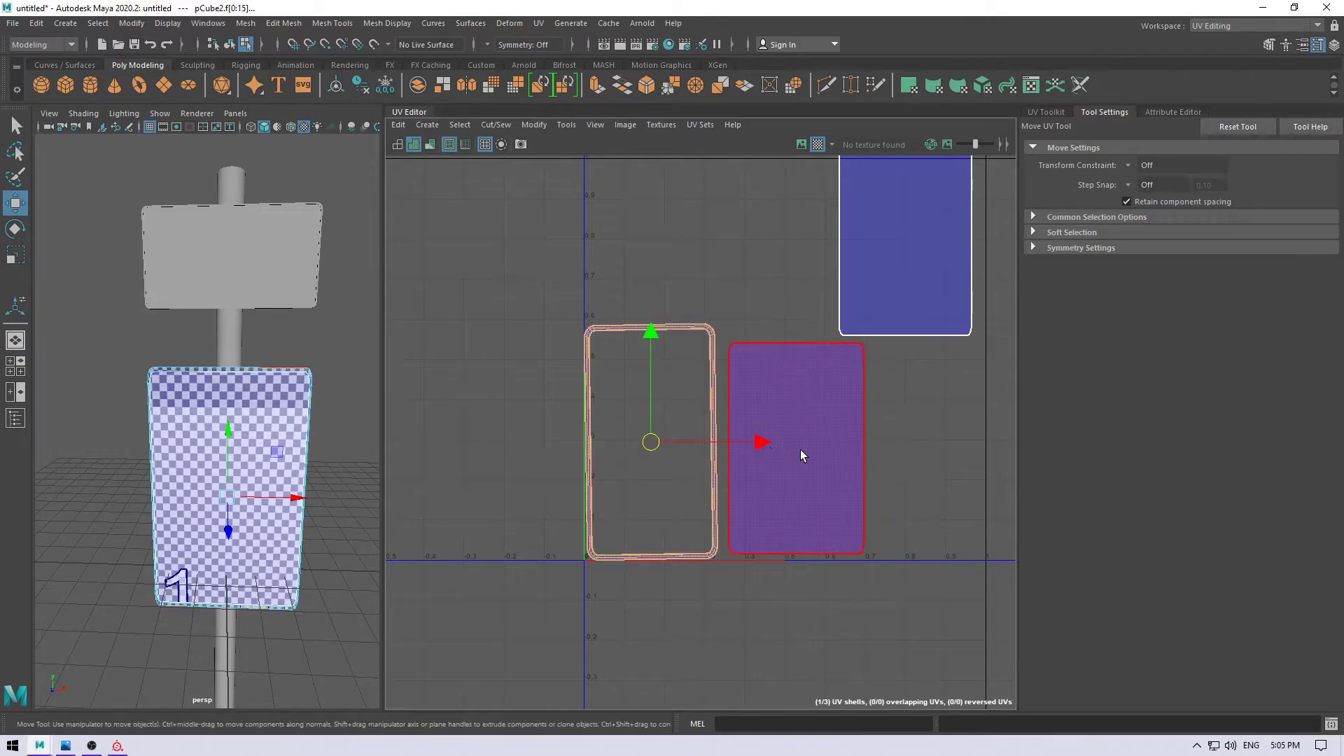
pyautogui.moveTo(768, 442); pyautogui.dragTo(770, 443)
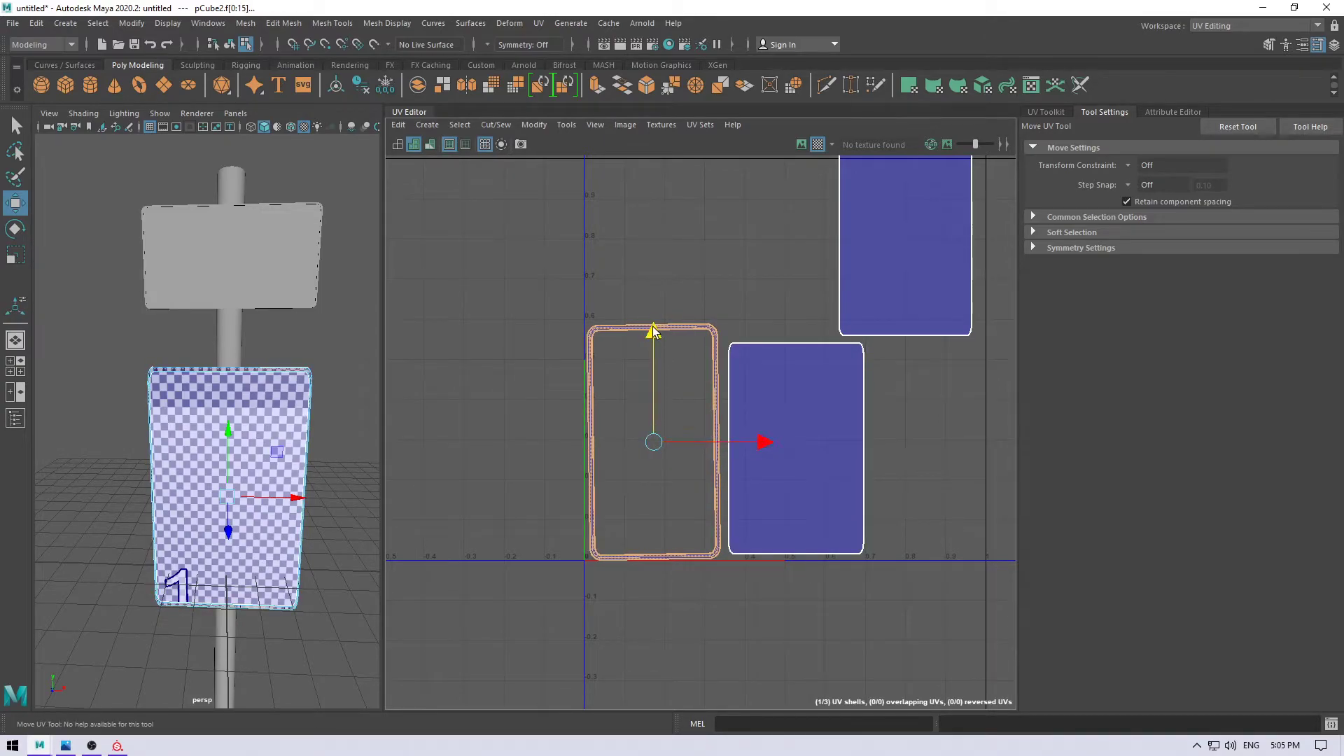
pyautogui.moveTo(653, 332); pyautogui.dragTo(650, 328)
# - Re-project the pole collar pCylinder4 with Automatic UVs, splitting it into 14 shells
pyautogui.moveTo(302, 365); pyautogui.dragTo(348, 354, button='right')
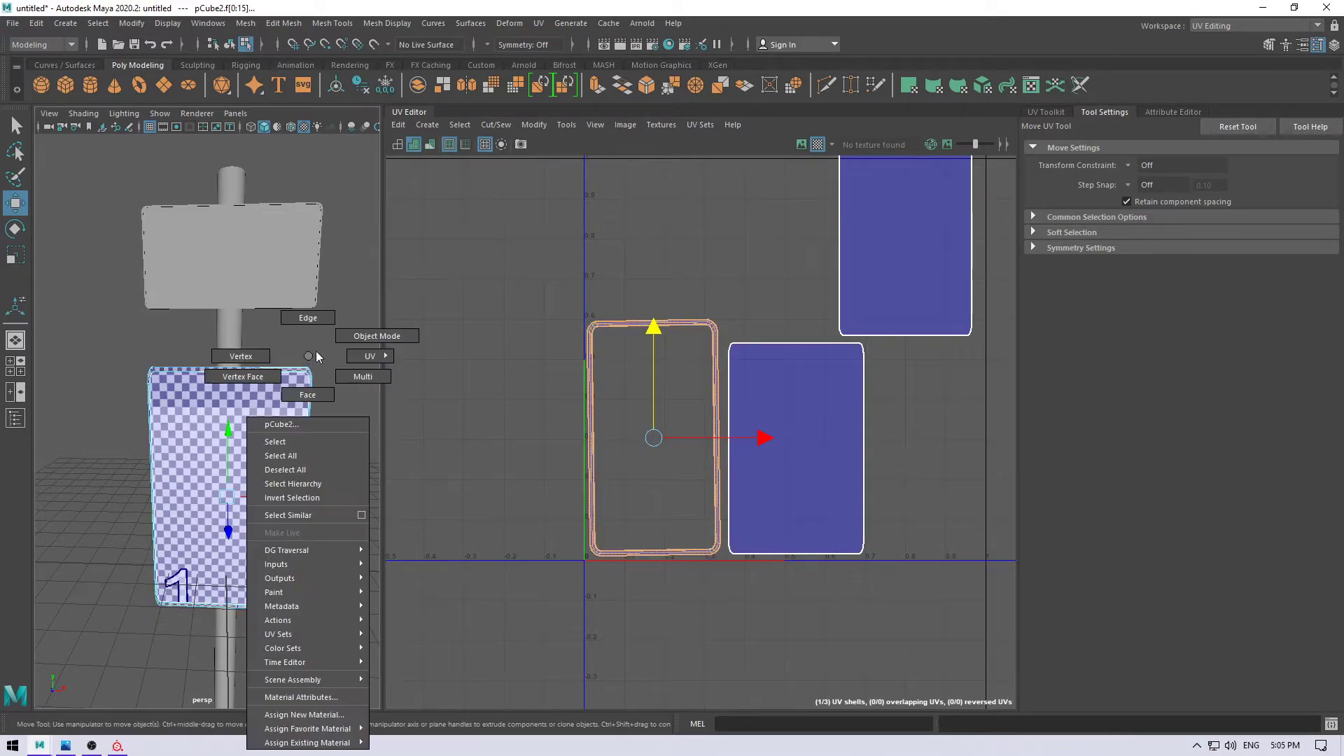
pyautogui.click(305, 432)
pyautogui.moveTo(305, 433)
pyautogui.keyDown('alt'); pyautogui.mouseDown()
pyautogui.moveTo(364, 476)
pyautogui.moveTo(169, 473)
pyautogui.mouseUp(); pyautogui.keyUp('alt')
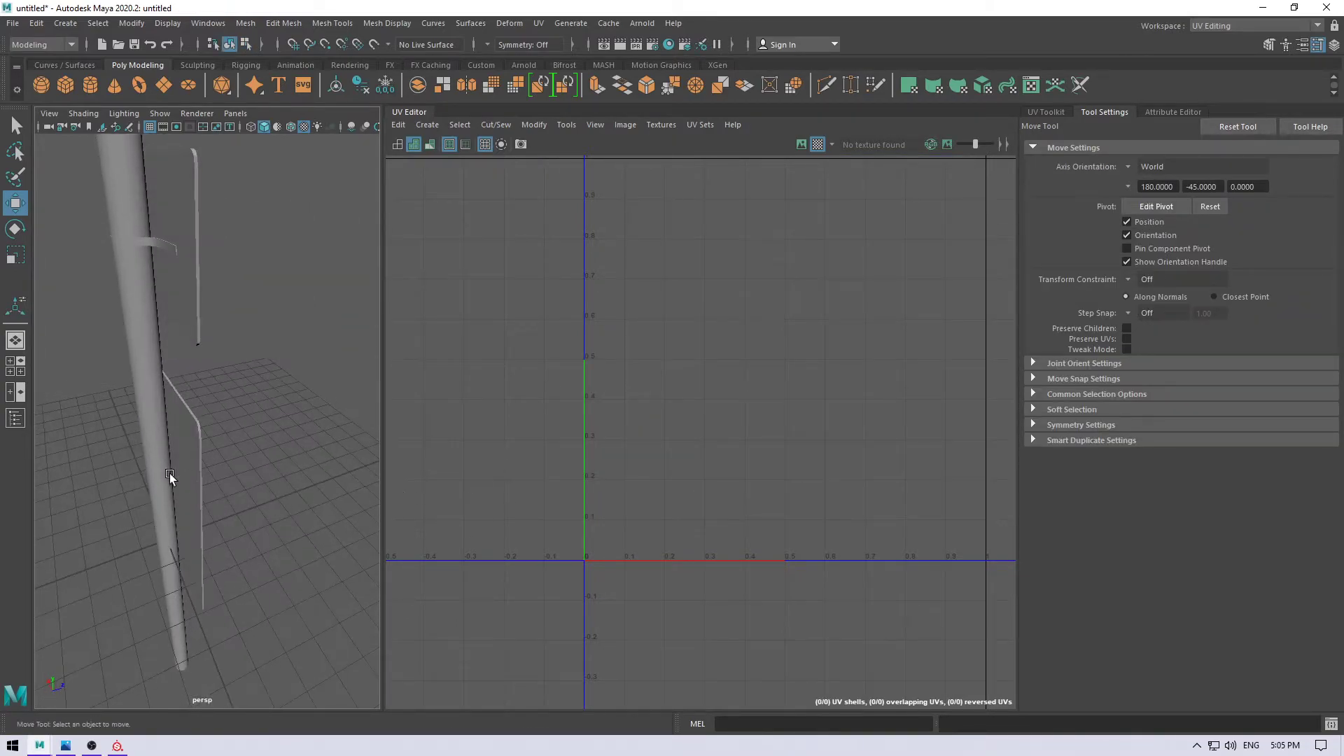
pyautogui.click(191, 462)
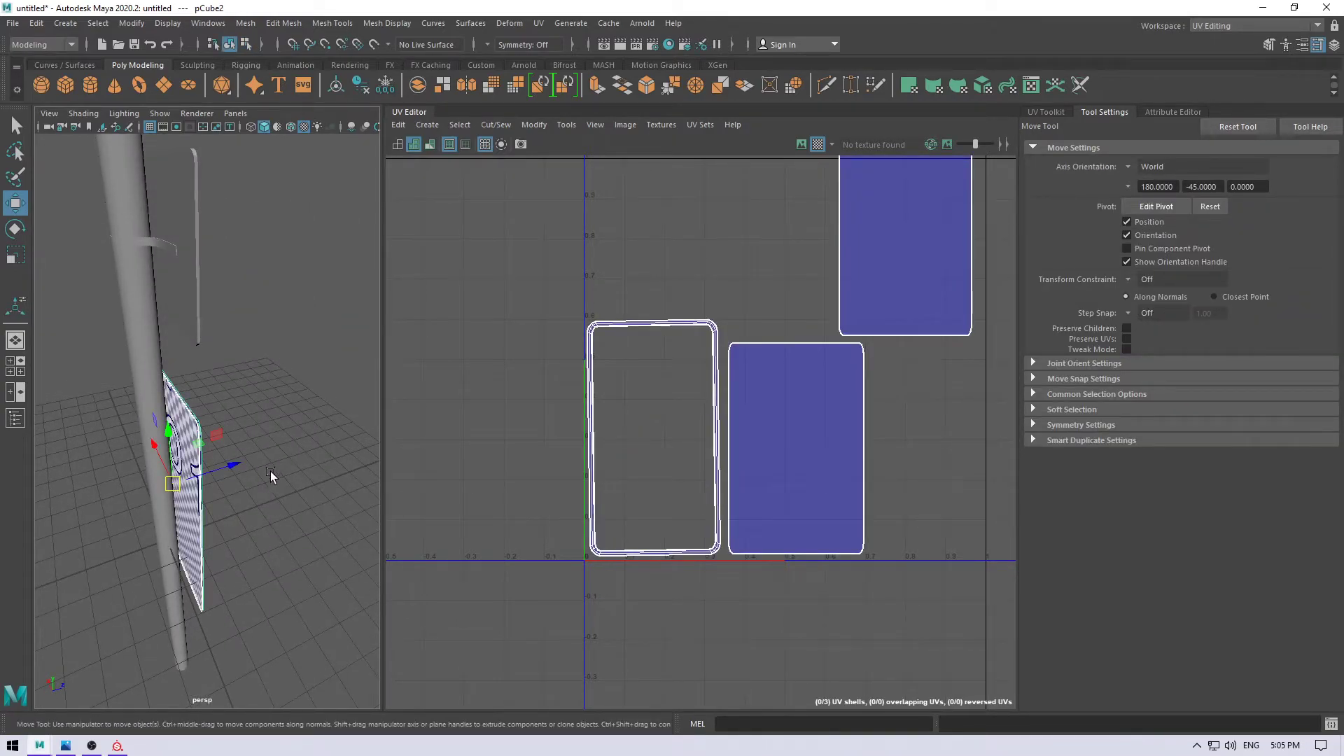
pyautogui.click(182, 251)
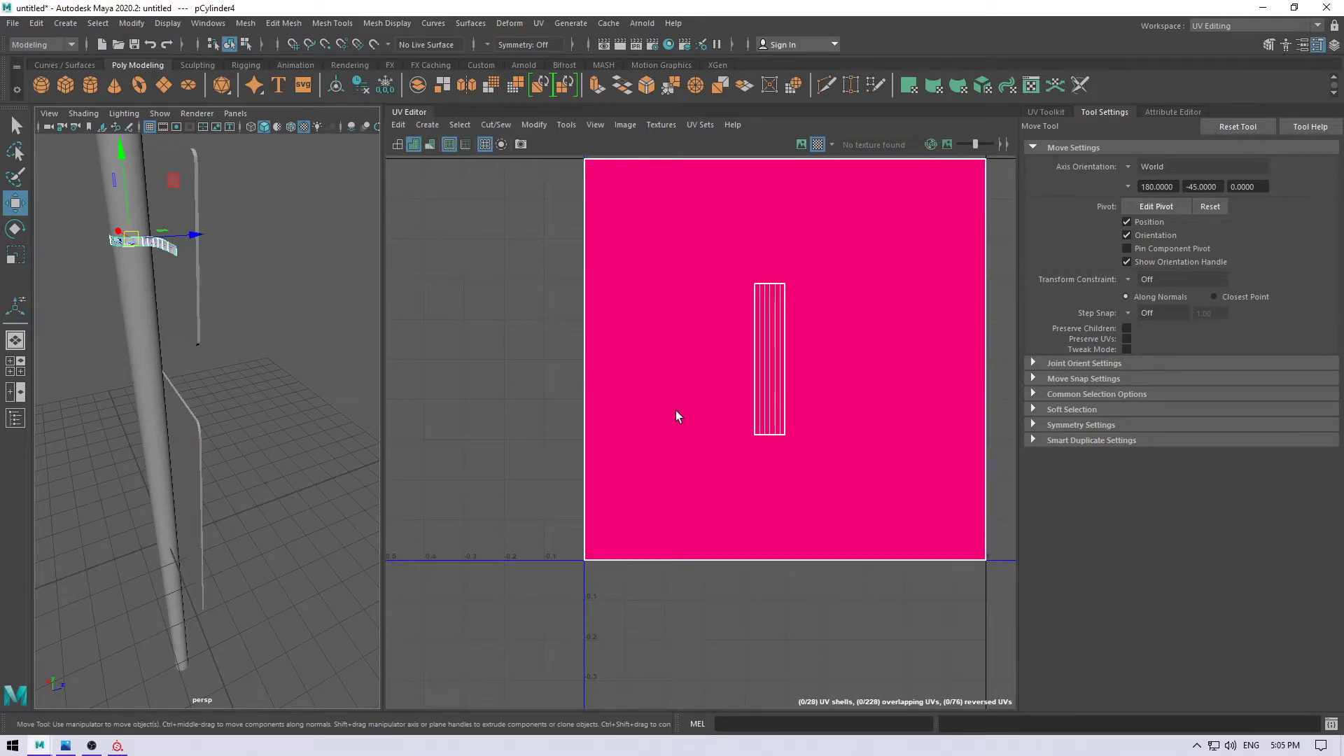
pyautogui.scroll(-2, 677, 416)
pyautogui.click(417, 124)
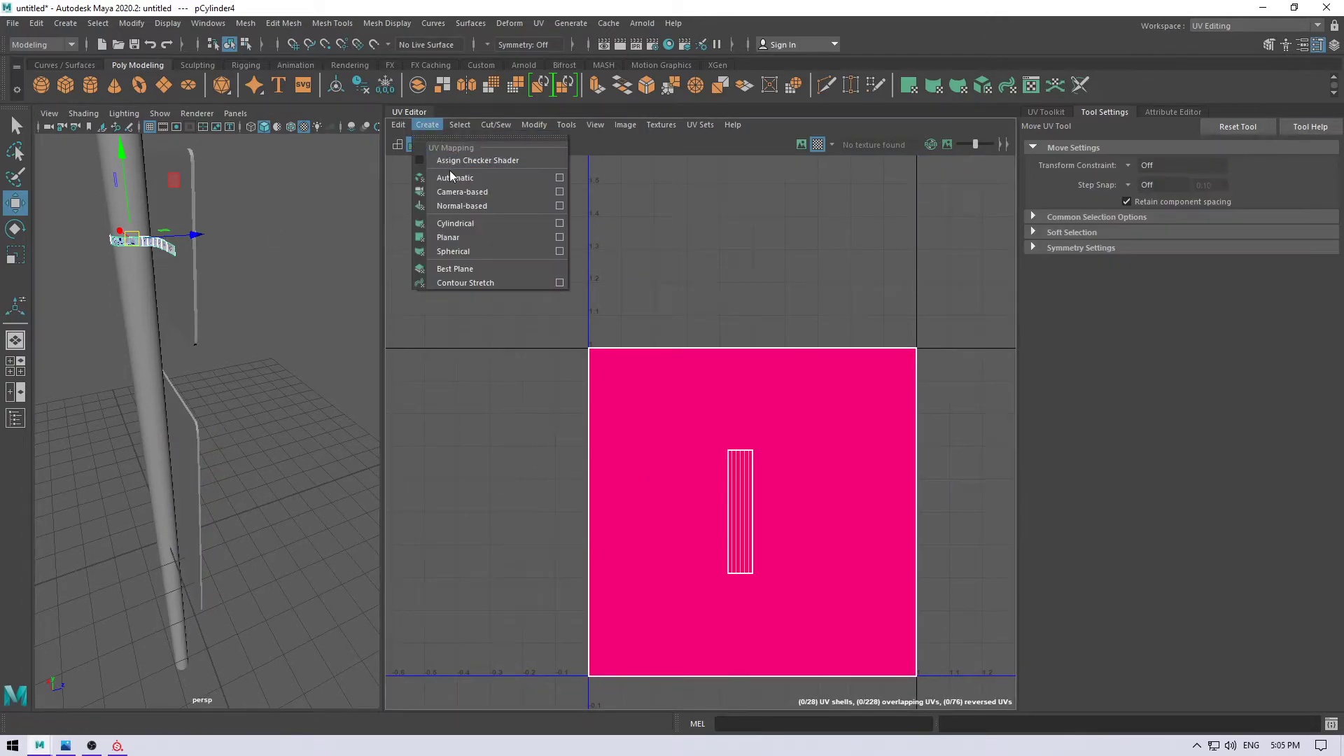
pyautogui.click(451, 171)
# - Sew the first edge between two collar shells and straighten the result into a vertical strip
pyautogui.click(823, 317)
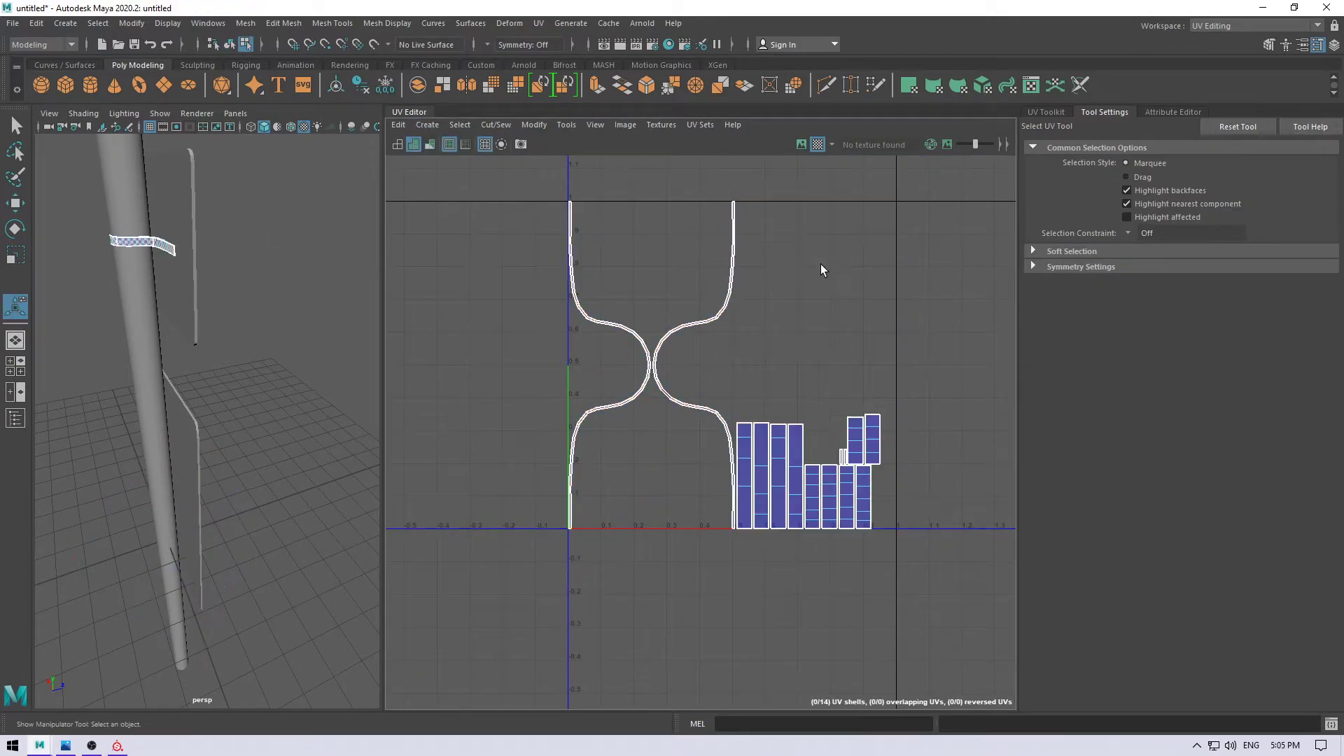
pyautogui.click(741, 220)
pyautogui.keyDown('shift'); pyautogui.moveTo(735, 500); pyautogui.dragTo(742, 371, button='right'); pyautogui.keyUp('shift')
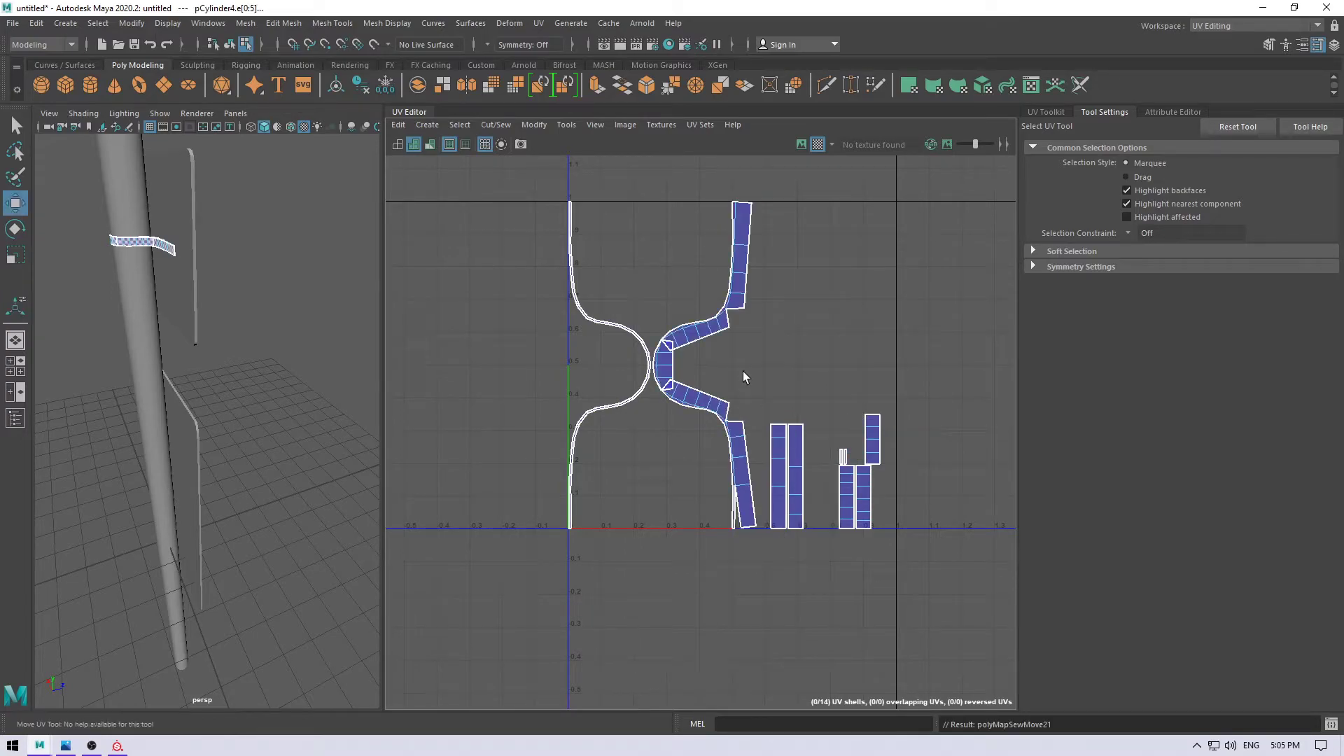
pyautogui.press('w')
pyautogui.moveTo(762, 293); pyautogui.dragTo(708, 257, button='right')
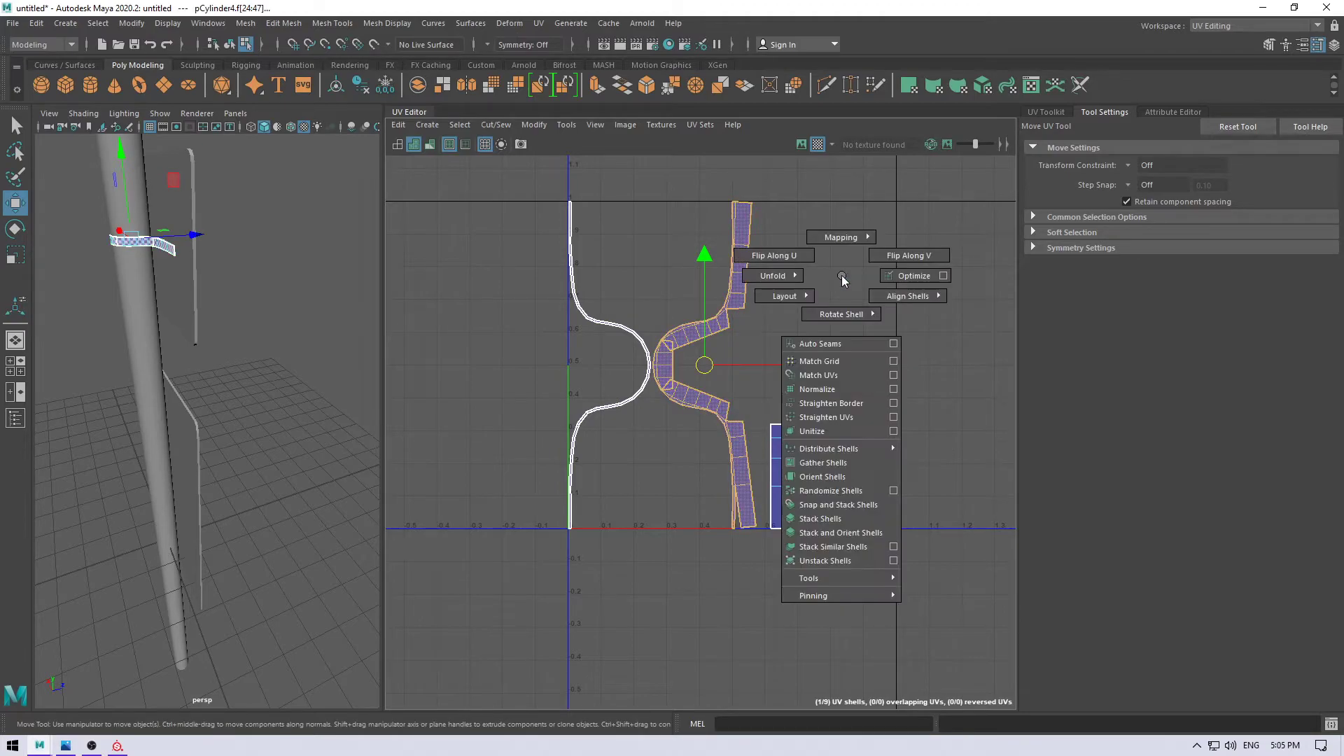
pyautogui.moveTo(725, 302)
pyautogui.keyDown('shift'); pyautogui.mouseDown(button='right')
pyautogui.moveTo(780, 281)
pyautogui.moveTo(728, 231)
pyautogui.mouseUp(button='right'); pyautogui.keyUp('shift')
# - Move and Sew the remaining seam edges so the strip pieces join into one shell
pyautogui.click(714, 254)
pyautogui.keyDown('shift'); pyautogui.moveTo(812, 320); pyautogui.dragTo(729, 332, button='right'); pyautogui.keyUp('shift')
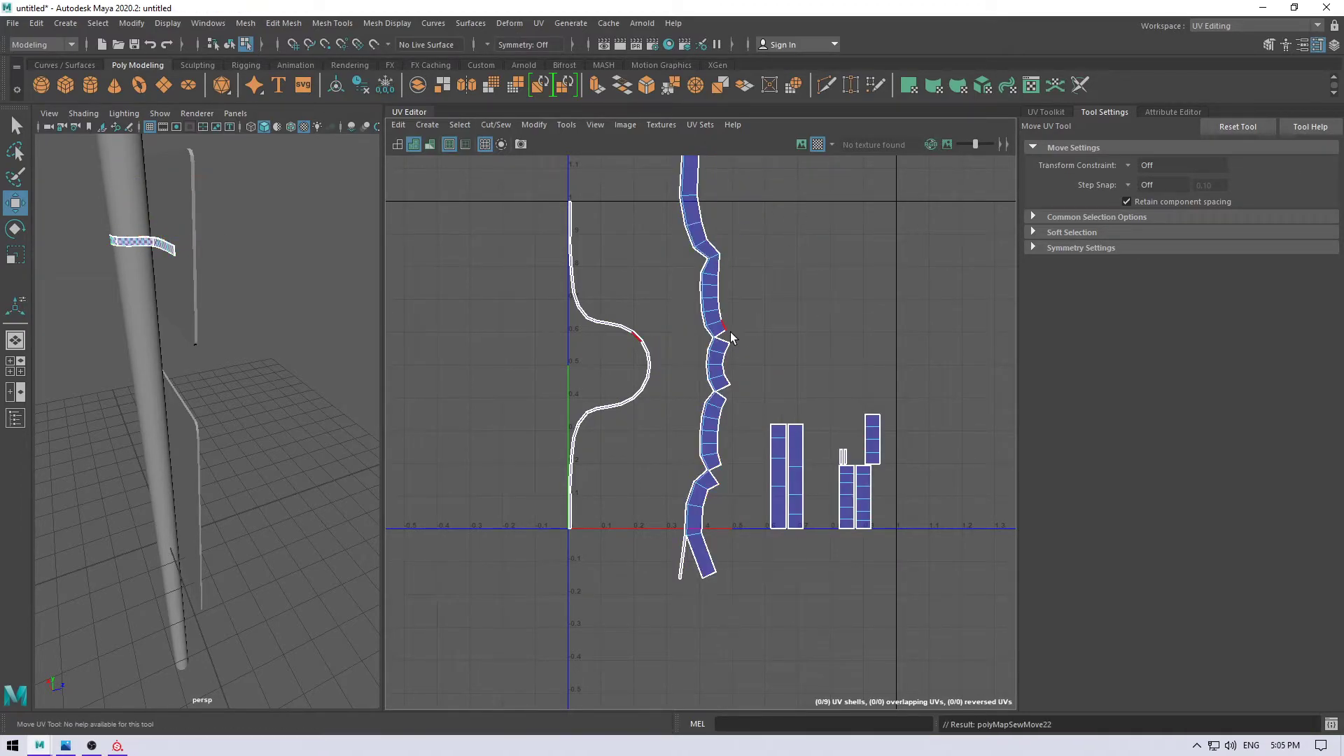
pyautogui.click(722, 392)
pyautogui.keyDown('shift'); pyautogui.moveTo(723, 392); pyautogui.dragTo(743, 341, button='right'); pyautogui.keyUp('shift')
pyautogui.click(706, 464)
pyautogui.keyDown('shift'); pyautogui.moveTo(707, 466); pyautogui.dragTo(745, 458, button='right'); pyautogui.keyUp('shift')
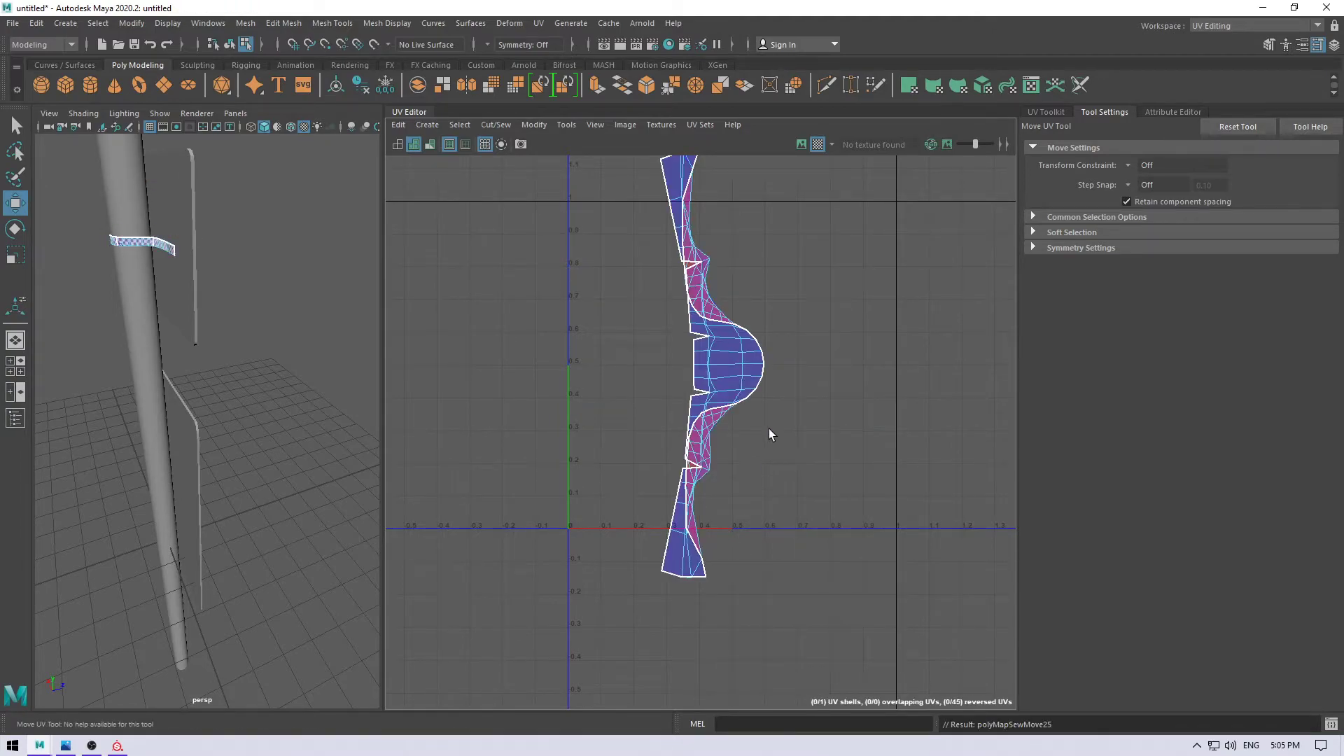
pyautogui.click(698, 505)
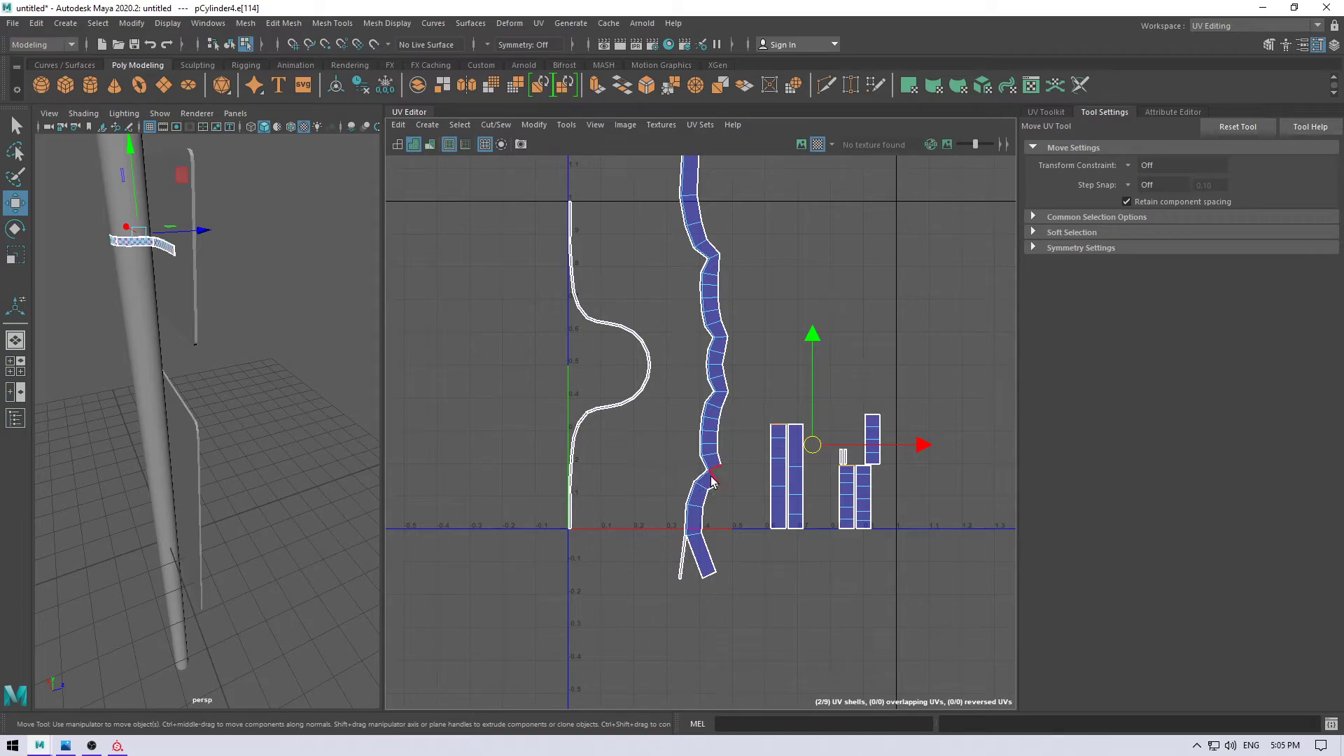
pyautogui.click(715, 518)
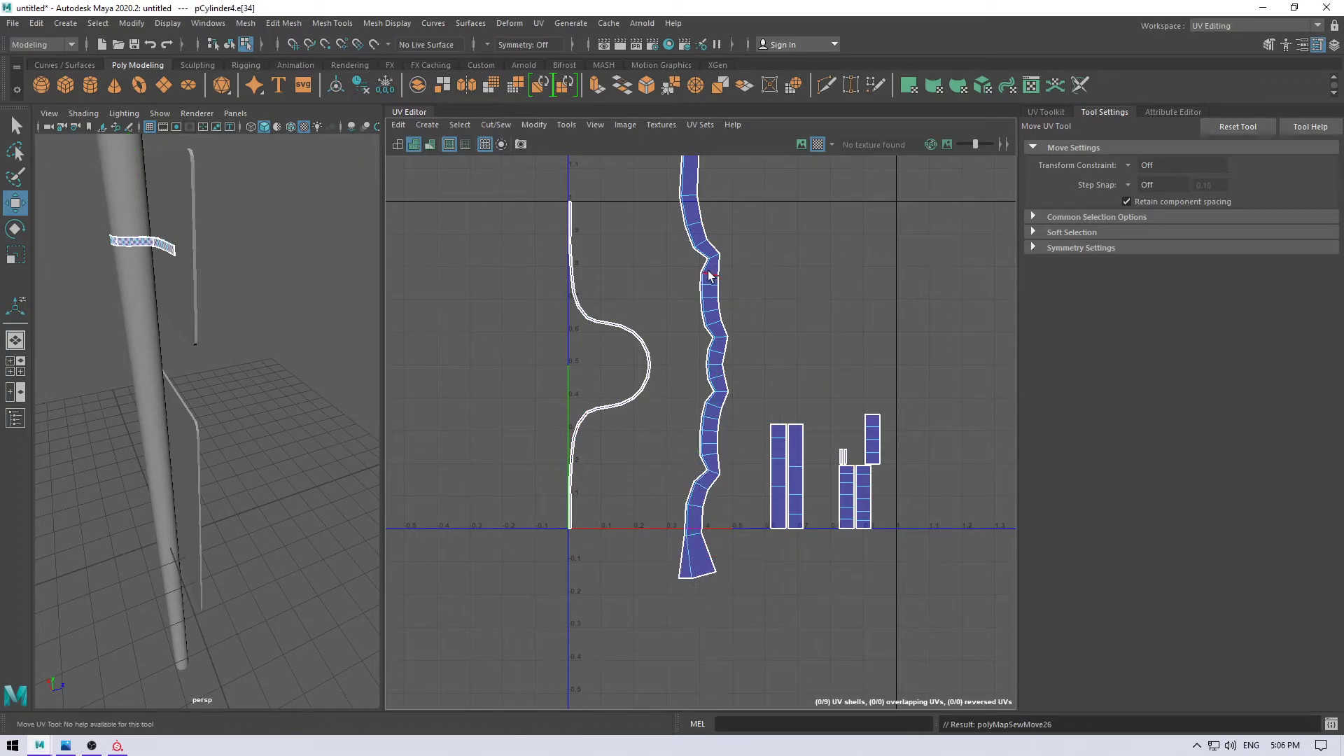
# - Select the whole stitched strip shell and bring up its Unfold options
pyautogui.keyDown('alt'); pyautogui.moveTo(708, 271); pyautogui.dragTo(727, 525, button='middle'); pyautogui.keyUp('alt')
pyautogui.moveTo(752, 364); pyautogui.dragTo(709, 467, button='right')
pyautogui.click(709, 467)
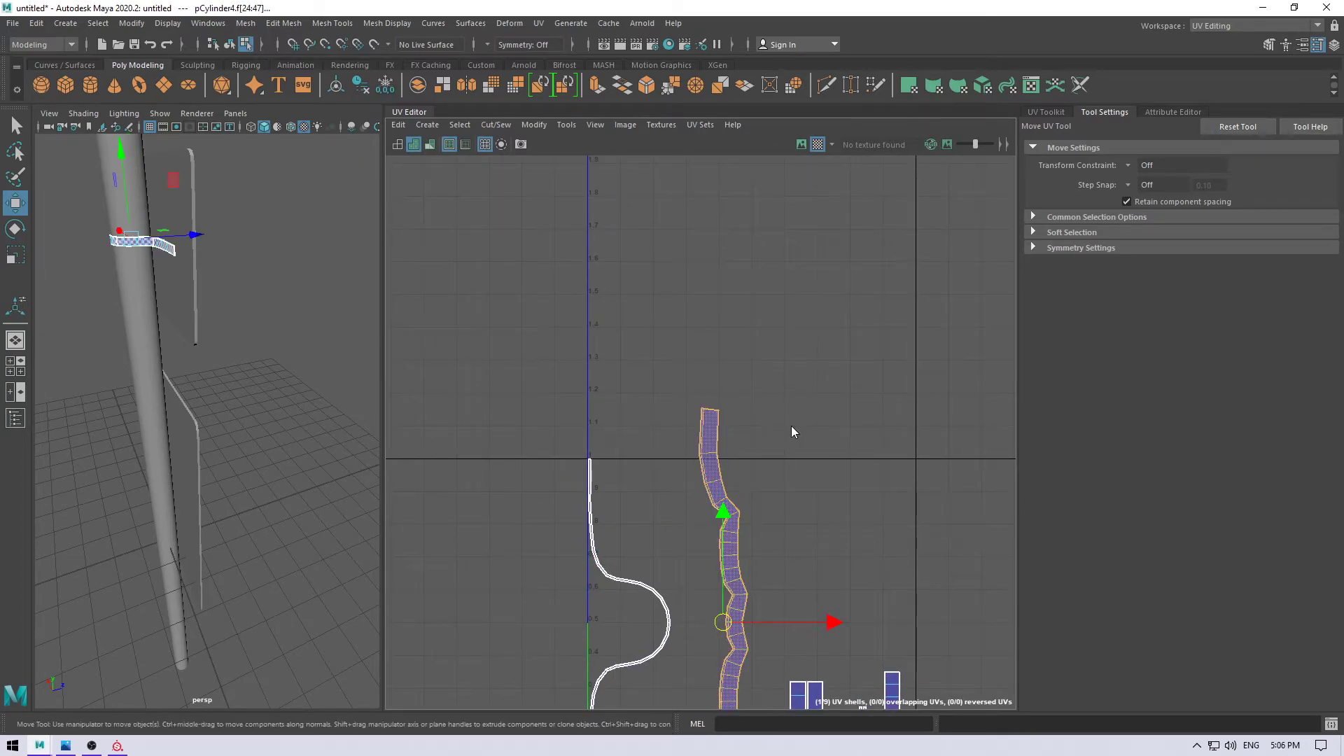
pyautogui.keyDown('shift'); pyautogui.moveTo(791, 422); pyautogui.dragTo(654, 435, button='right'); pyautogui.keyUp('shift')
# - Unfold the first strip, then sew the left shell's loose pieces along its curved edges
pyautogui.keyDown('alt'); pyautogui.moveTo(742, 565); pyautogui.dragTo(764, 417, button='middle'); pyautogui.keyUp('alt')
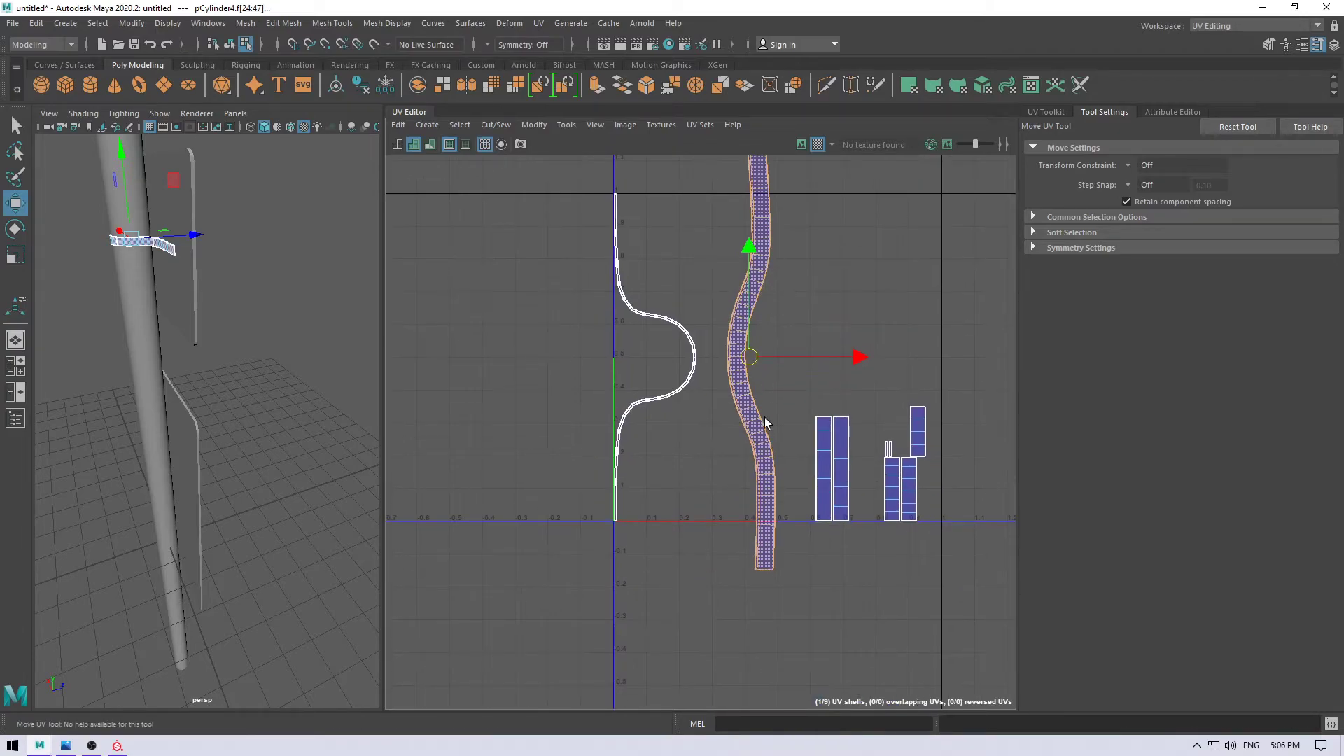
pyautogui.moveTo(868, 253); pyautogui.dragTo(821, 275, button='right')
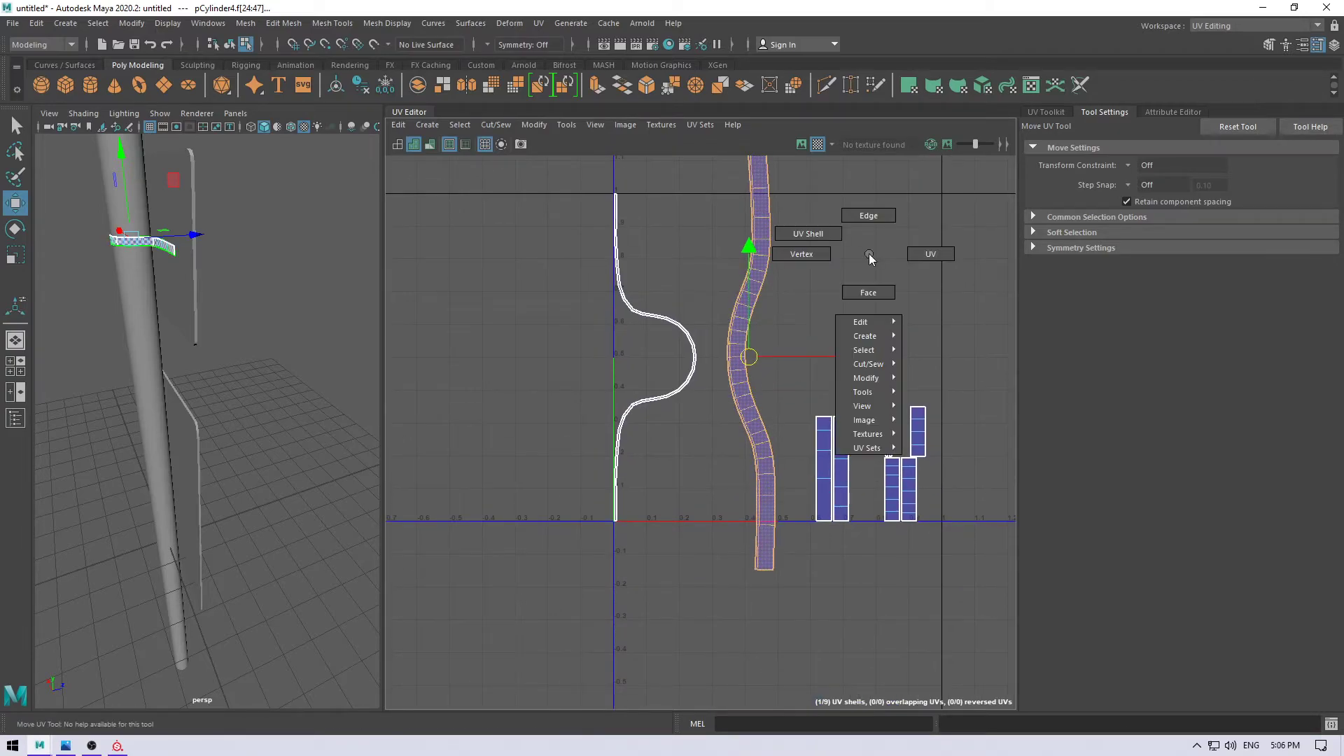
pyautogui.click(614, 215)
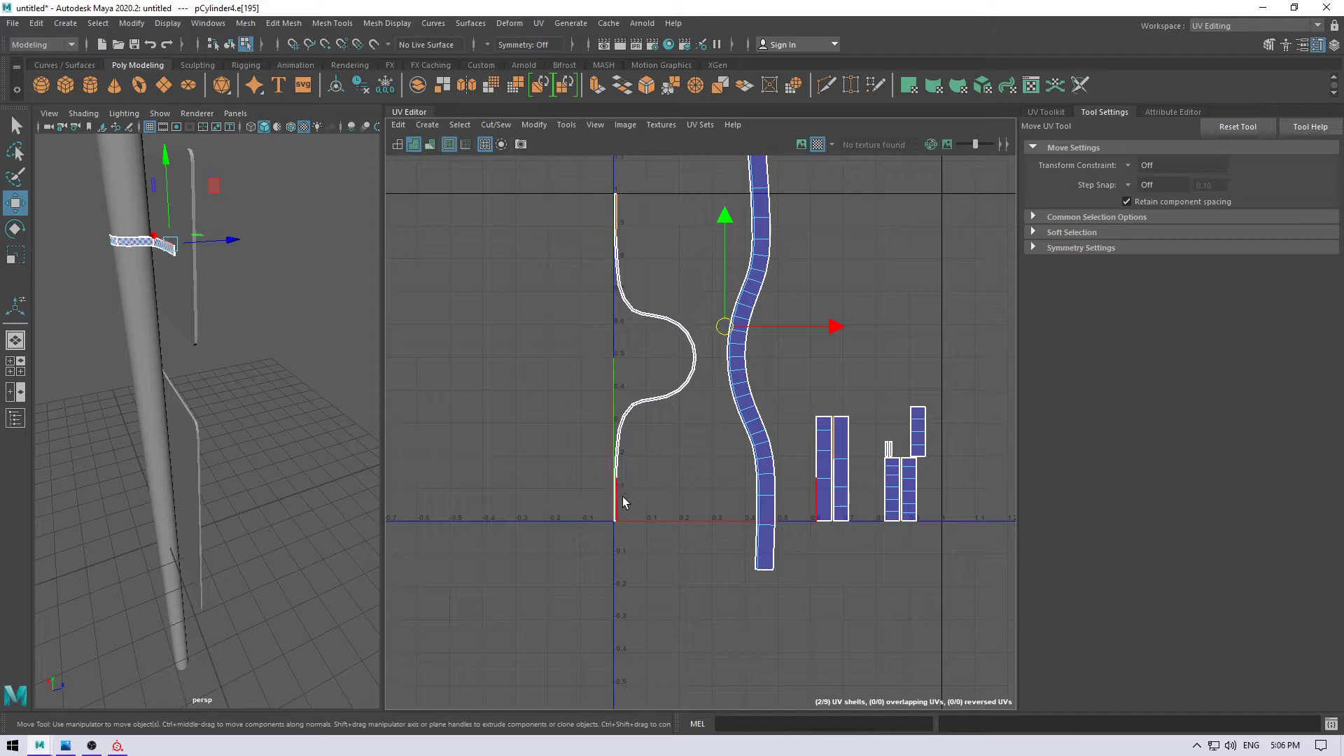
pyautogui.keyDown('shift'); pyautogui.moveTo(623, 498); pyautogui.dragTo(657, 262, button='right'); pyautogui.keyUp('shift')
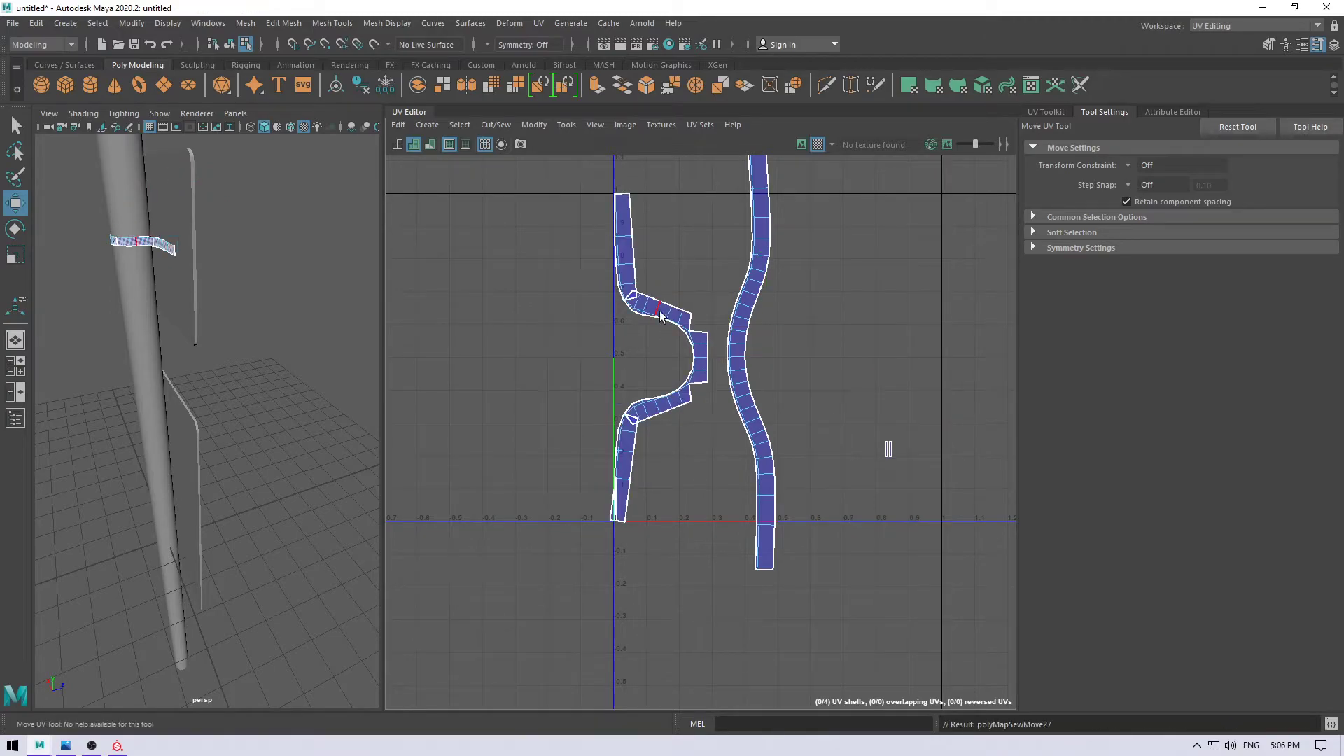
pyautogui.keyDown('shift'); pyautogui.moveTo(661, 316); pyautogui.dragTo(658, 308, button='right'); pyautogui.keyUp('shift')
pyautogui.click(630, 294)
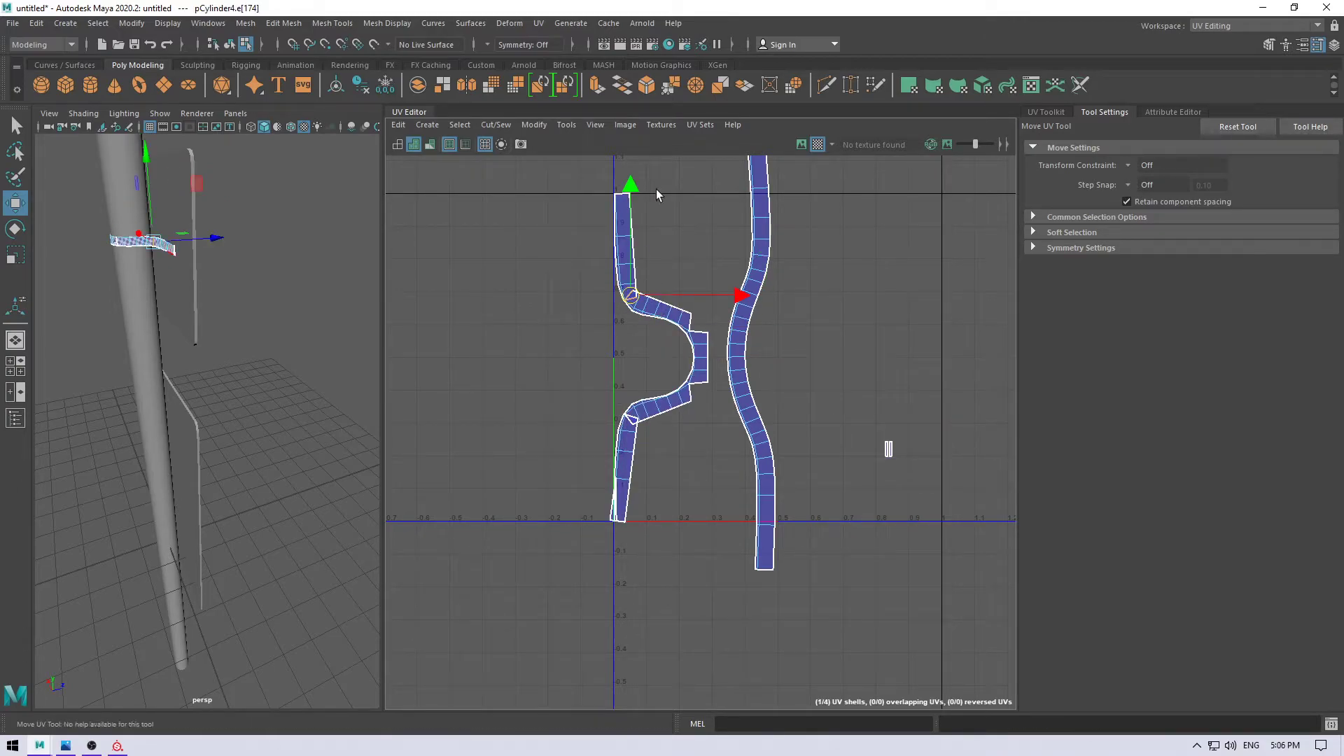
pyautogui.keyDown('shift'); pyautogui.moveTo(657, 190); pyautogui.dragTo(683, 210, button='right'); pyautogui.keyUp('shift')
# - Sew the remaining seam edges so the left pieces merge into one strip
pyautogui.click(701, 335)
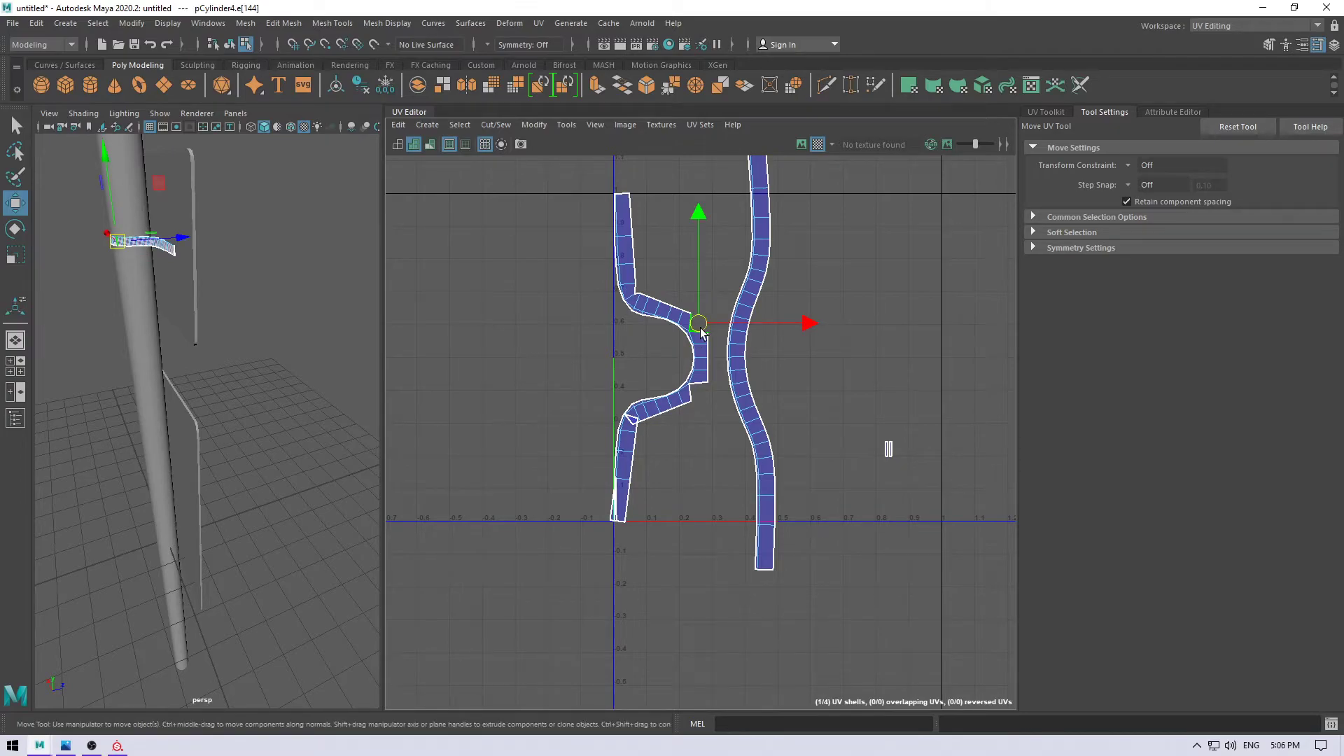
pyautogui.keyDown('shift'); pyautogui.moveTo(702, 334); pyautogui.dragTo(728, 354, button='right'); pyautogui.keyUp('shift')
pyautogui.click(698, 392)
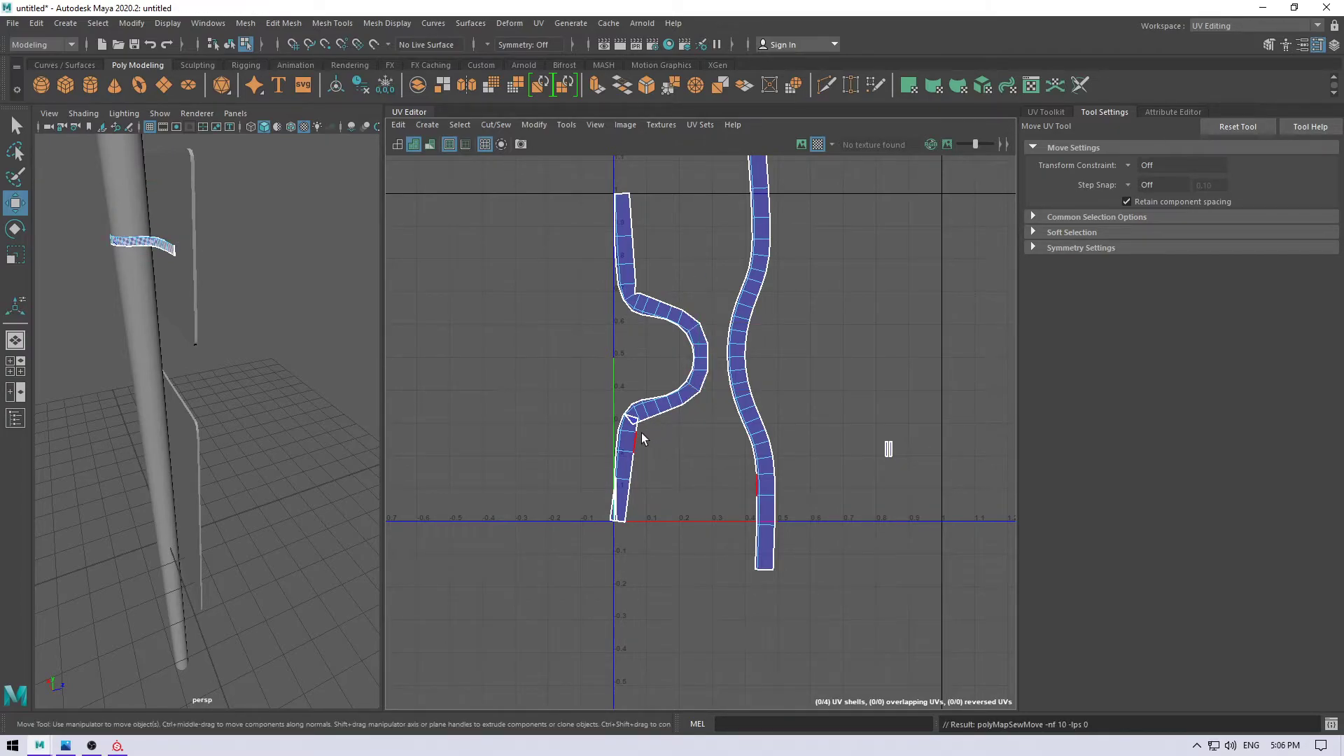
pyautogui.keyDown('shift'); pyautogui.moveTo(632, 420); pyautogui.dragTo(624, 482, button='right'); pyautogui.keyUp('shift')
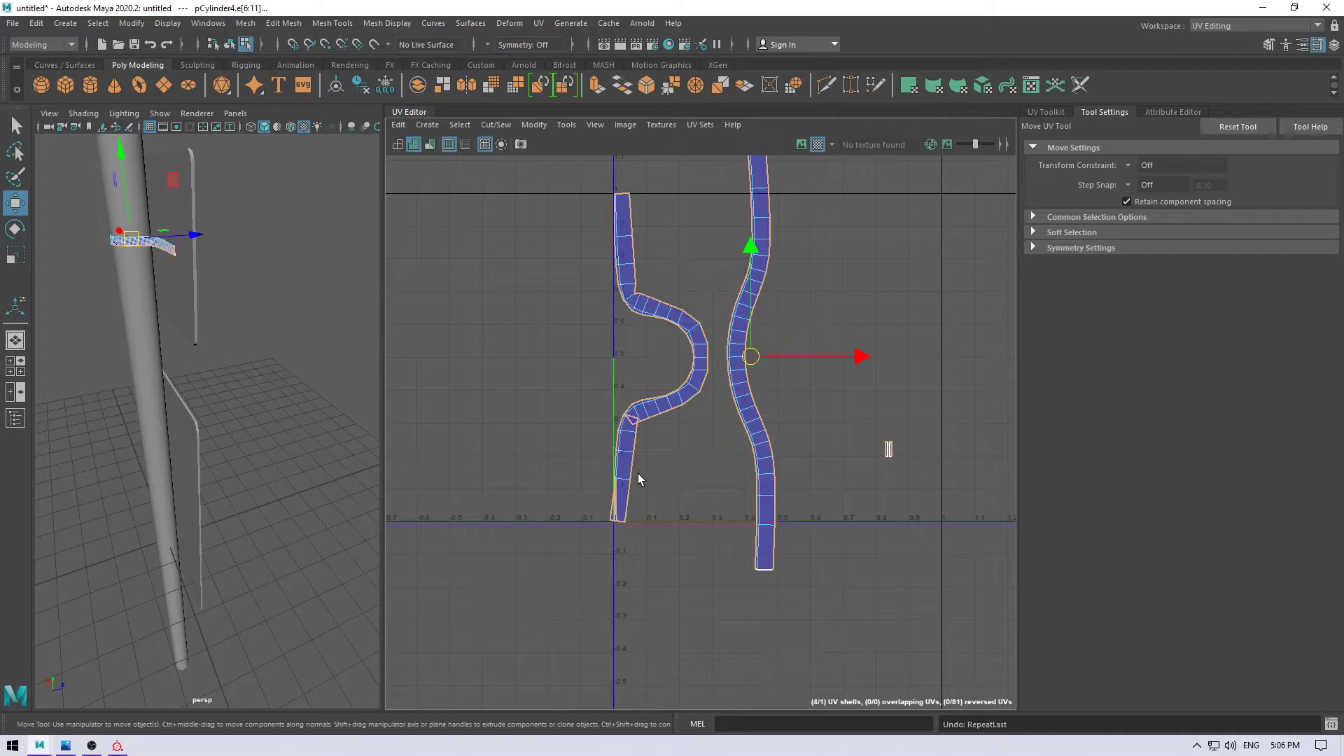
pyautogui.click(632, 420)
pyautogui.hotkey('ctrl', 'shift', 's')
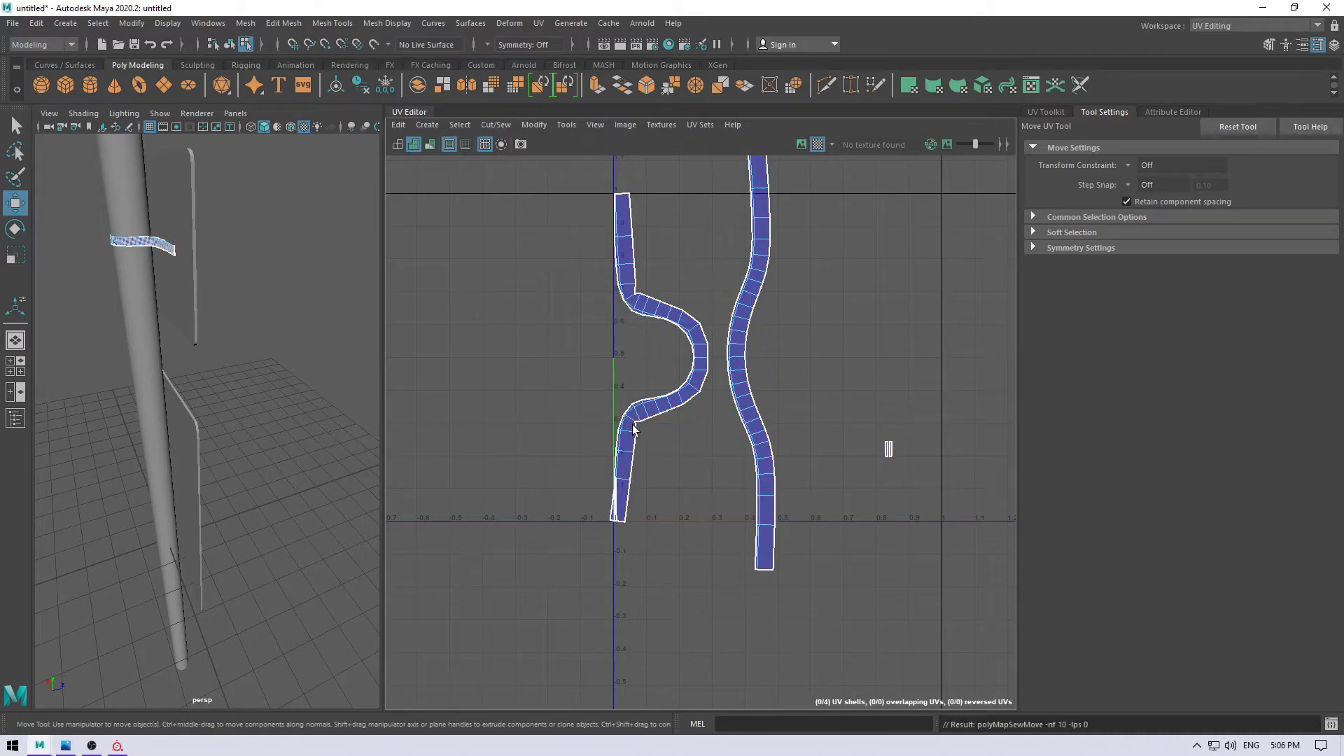
pyautogui.doubleClick(616, 520)
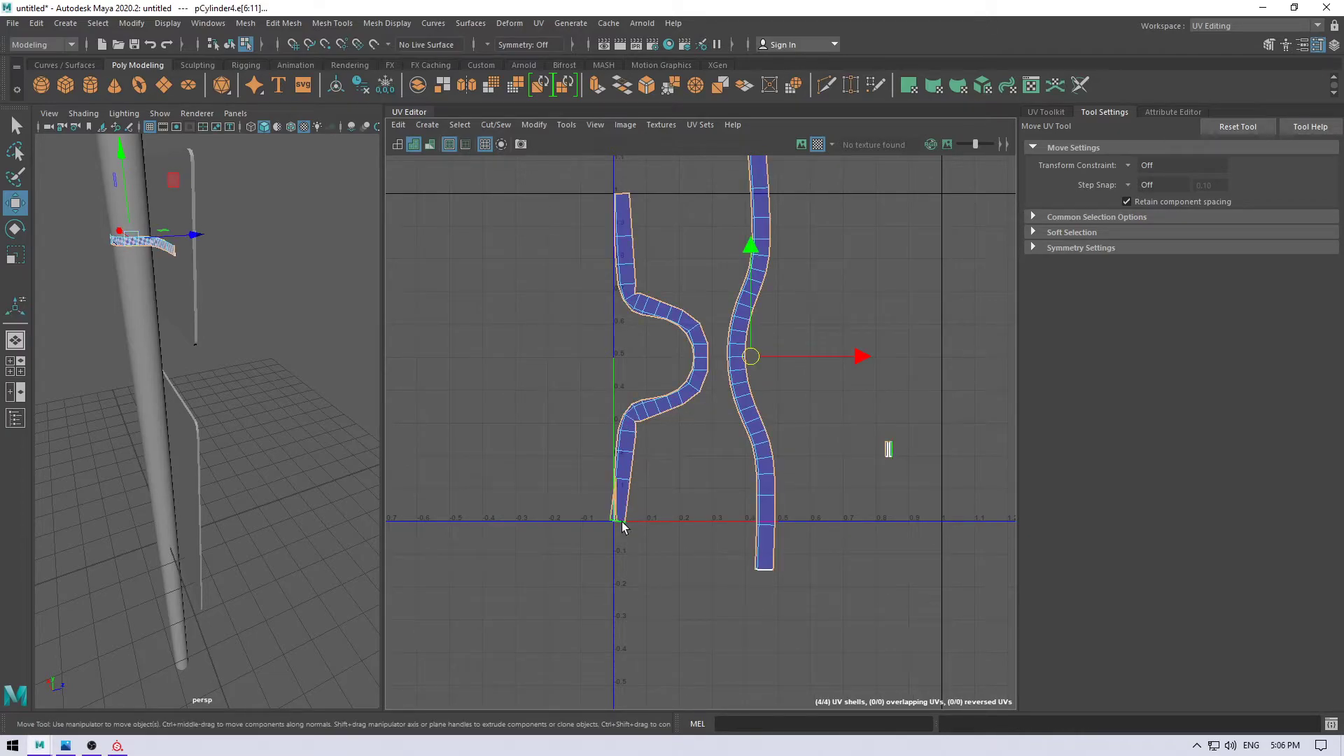
pyautogui.click(617, 515)
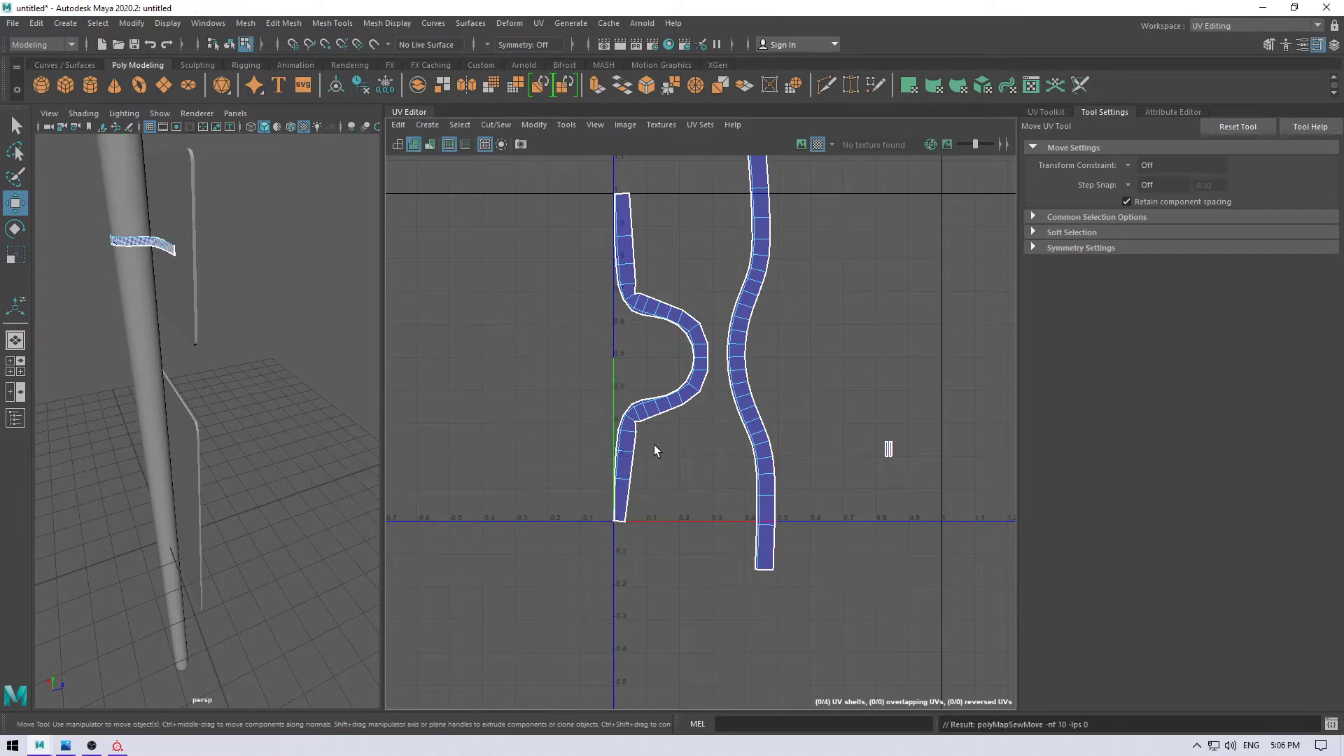
# - Unfold the left strip into a smooth wavy band
pyautogui.moveTo(654, 446); pyautogui.dragTo(636, 425, button='right')
pyautogui.click(635, 425)
pyautogui.keyDown('shift'); pyautogui.moveTo(733, 295); pyautogui.dragTo(580, 299, button='right'); pyautogui.keyUp('shift')
pyautogui.click(847, 252)
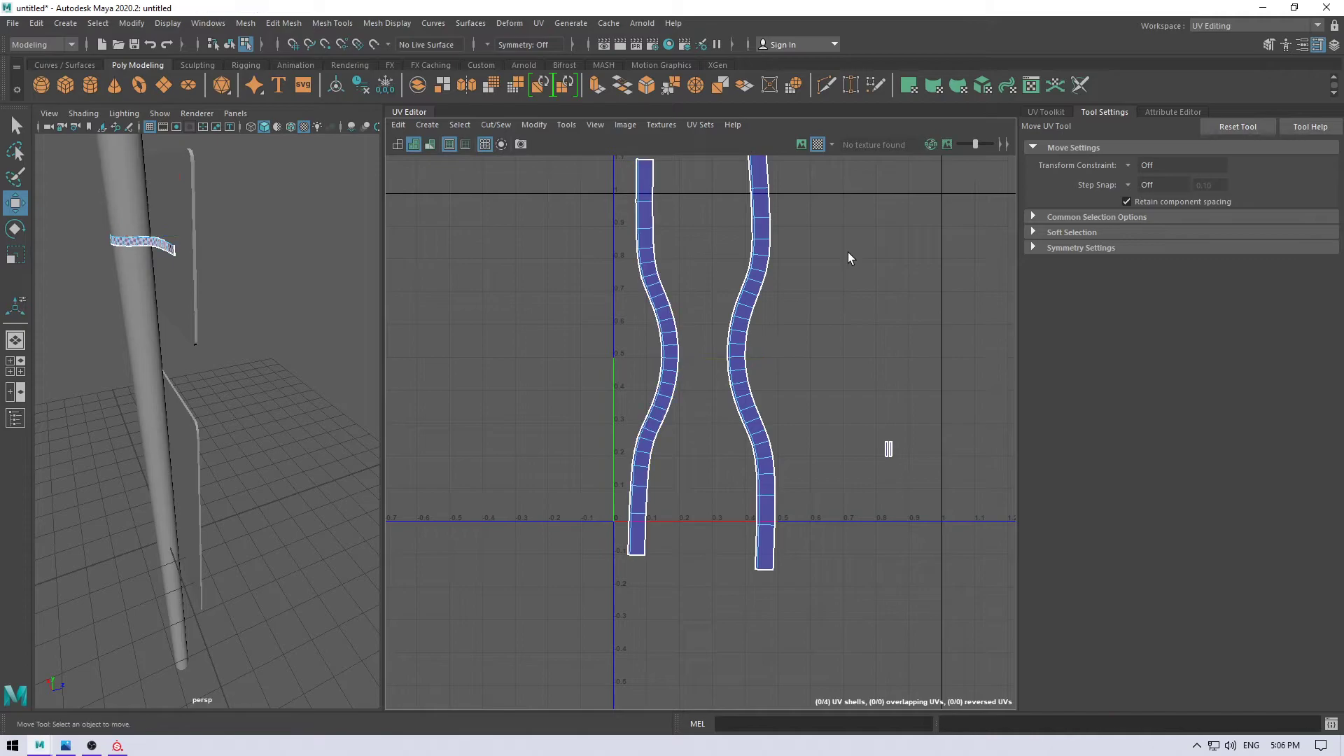
pyautogui.click(767, 574)
# - Lay out both wavy strips together inside 0–1 and return to object mode
pyautogui.keyDown('alt'); pyautogui.moveTo(805, 233); pyautogui.dragTo(754, 330, button='middle'); pyautogui.keyUp('alt')
pyautogui.click(746, 382)
pyautogui.click(820, 343)
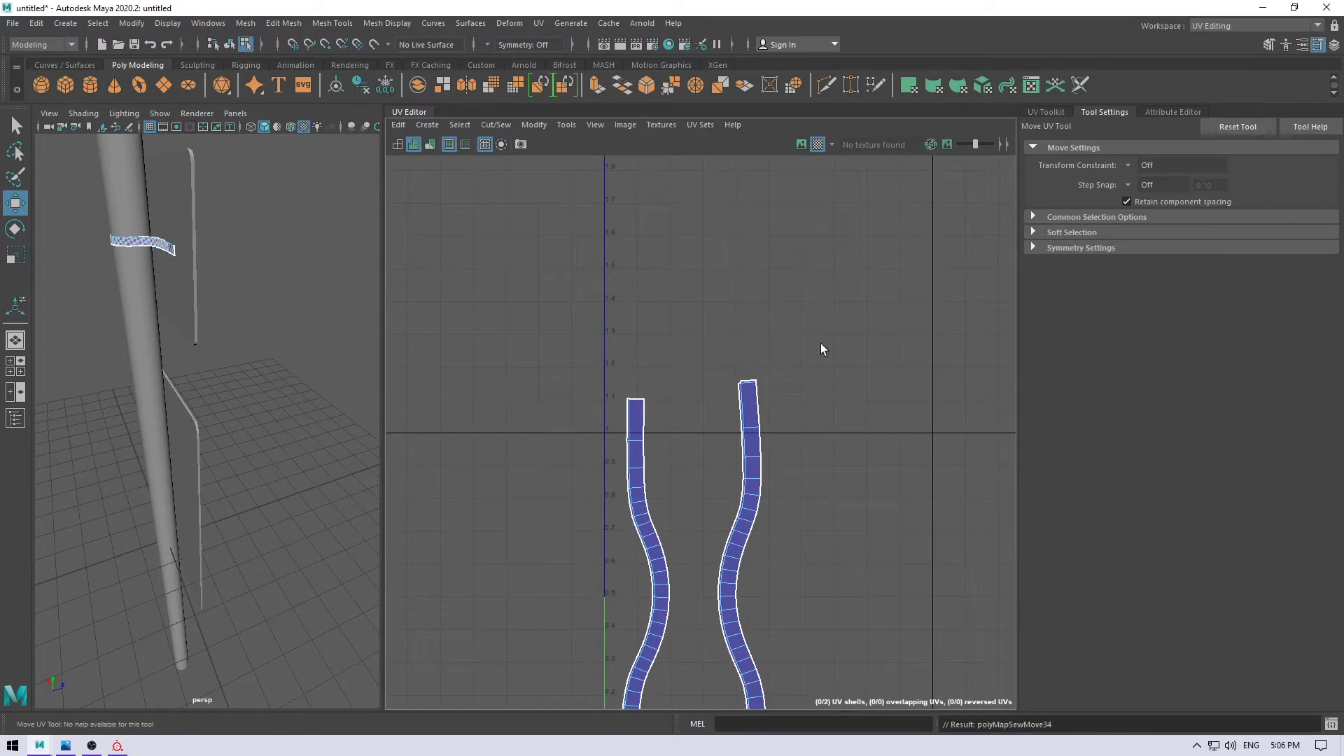
pyautogui.moveTo(763, 322); pyautogui.dragTo(559, 537, button='right')
pyautogui.keyDown('shift'); pyautogui.moveTo(838, 353); pyautogui.dragTo(788, 361, button='right'); pyautogui.keyUp('shift')
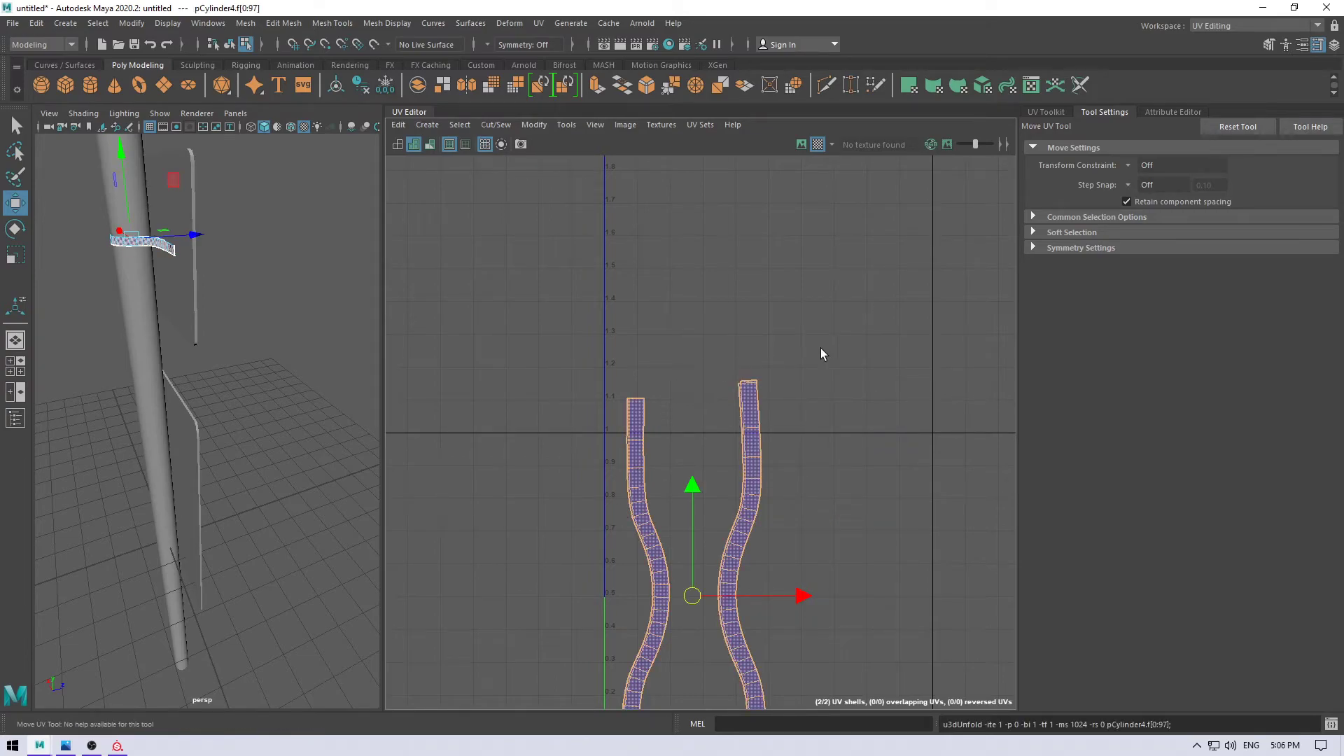
pyautogui.keyDown('shift'); pyautogui.moveTo(822, 347); pyautogui.dragTo(714, 371, button='right'); pyautogui.keyUp('shift')
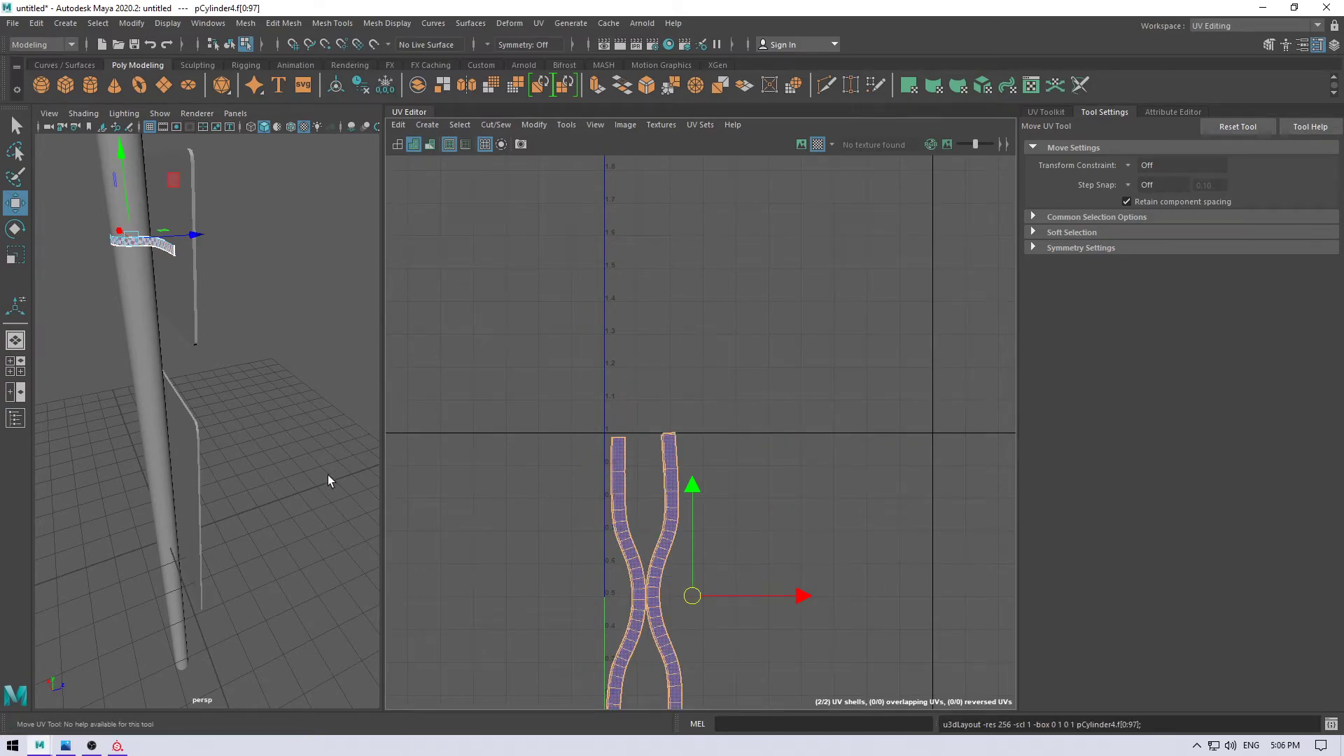
pyautogui.press('F8')
# - Move the collar ring down the pole and duplicate it with Ctrl+D
pyautogui.press('f')
pyautogui.keyDown('alt'); pyautogui.moveTo(278, 329); pyautogui.dragTo(264, 321); pyautogui.keyUp('alt')
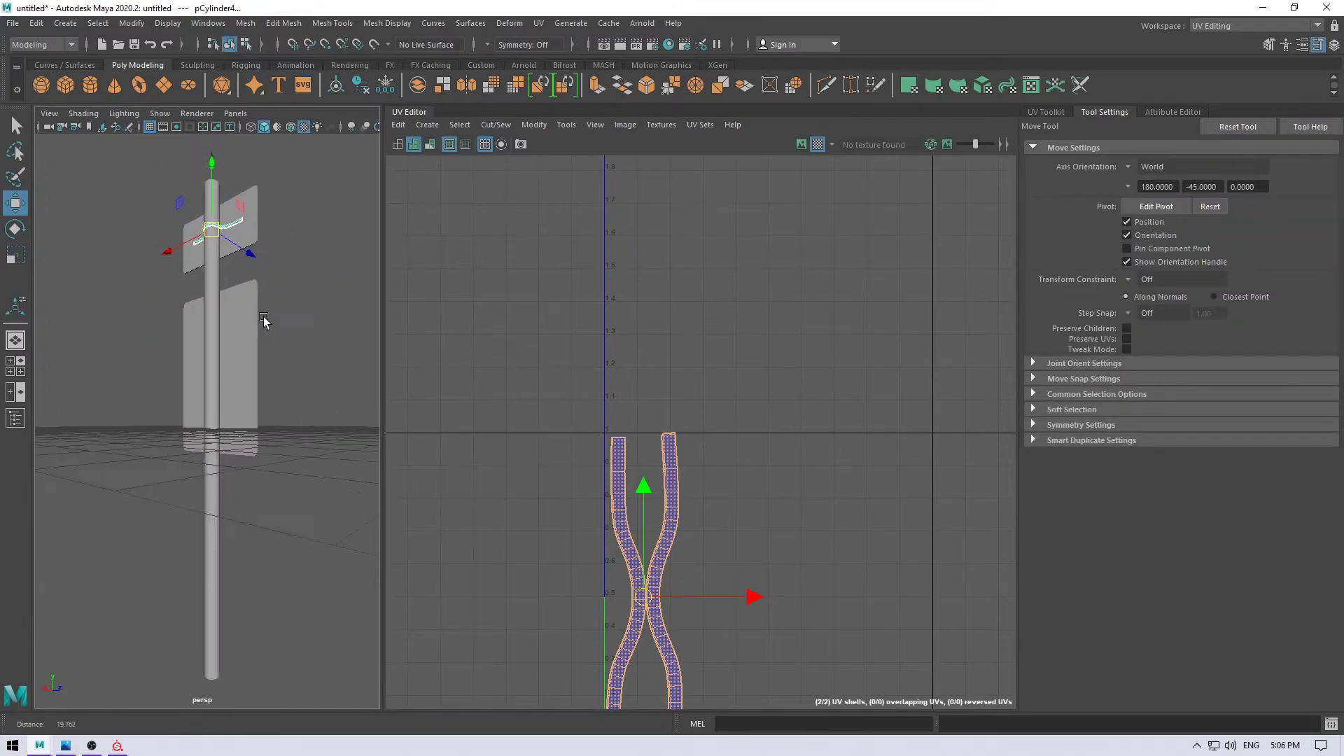
pyautogui.keyDown('alt'); pyautogui.moveTo(264, 321); pyautogui.dragTo(285, 336, button='right'); pyautogui.keyUp('alt')
pyautogui.keyDown('alt'); pyautogui.moveTo(285, 336); pyautogui.dragTo(261, 429); pyautogui.keyUp('alt')
pyautogui.click(298, 313)
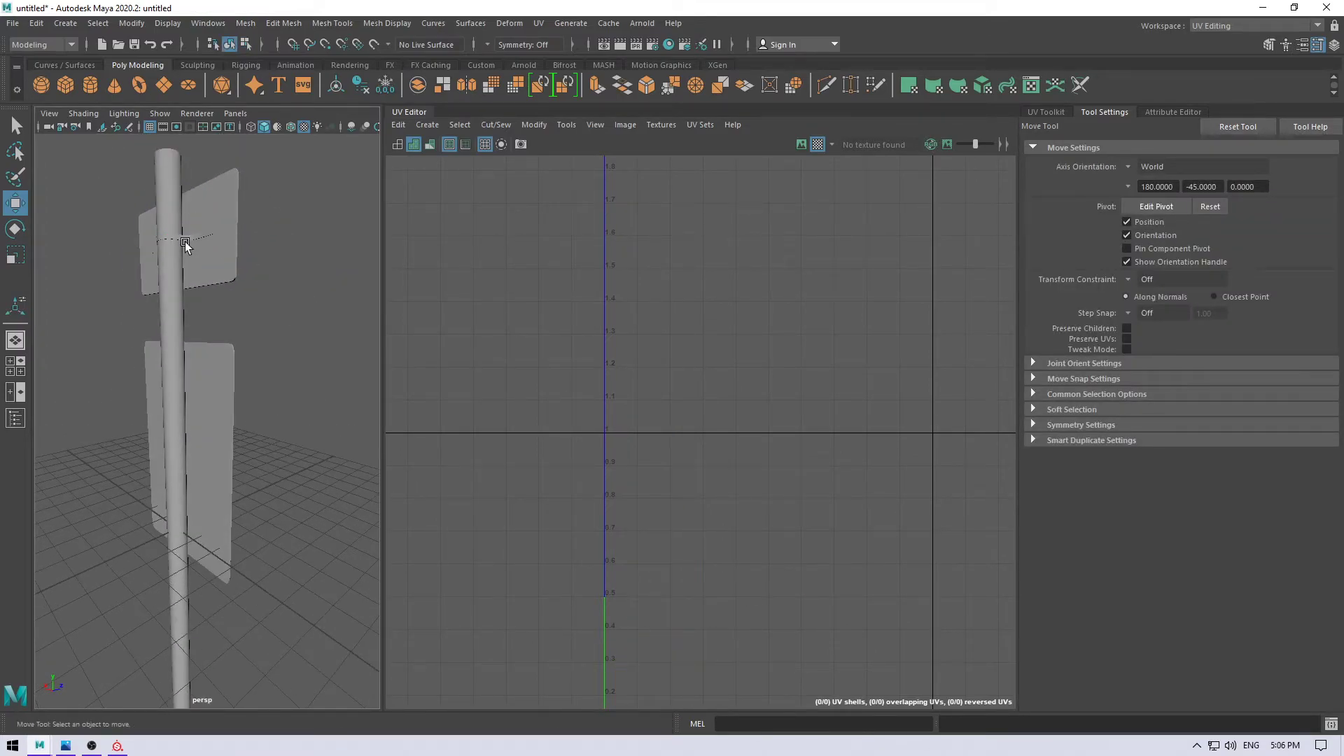
pyautogui.click(184, 238)
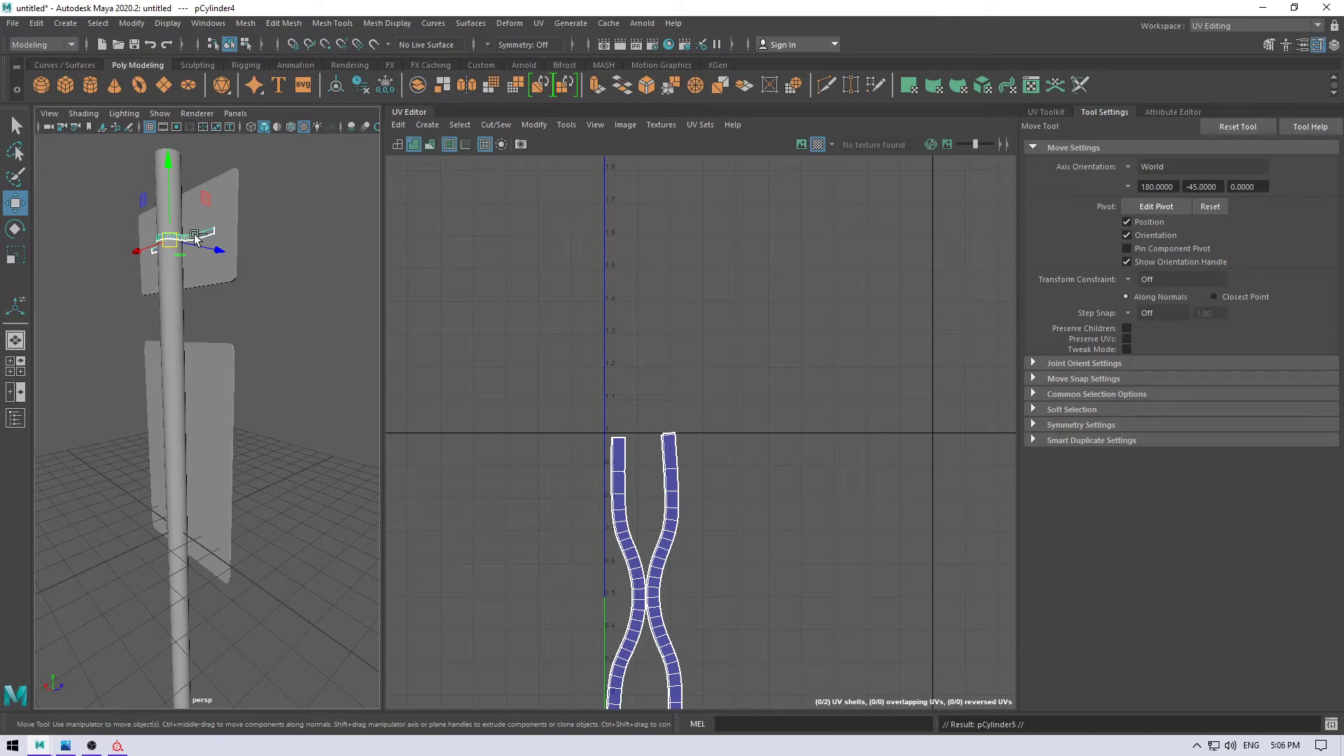
pyautogui.moveTo(162, 166)
pyautogui.mouseDown()
pyautogui.moveTo(180, 329)
pyautogui.moveTo(176, 466)
pyautogui.mouseUp()
pyautogui.hotkey('ctrl', 'd')
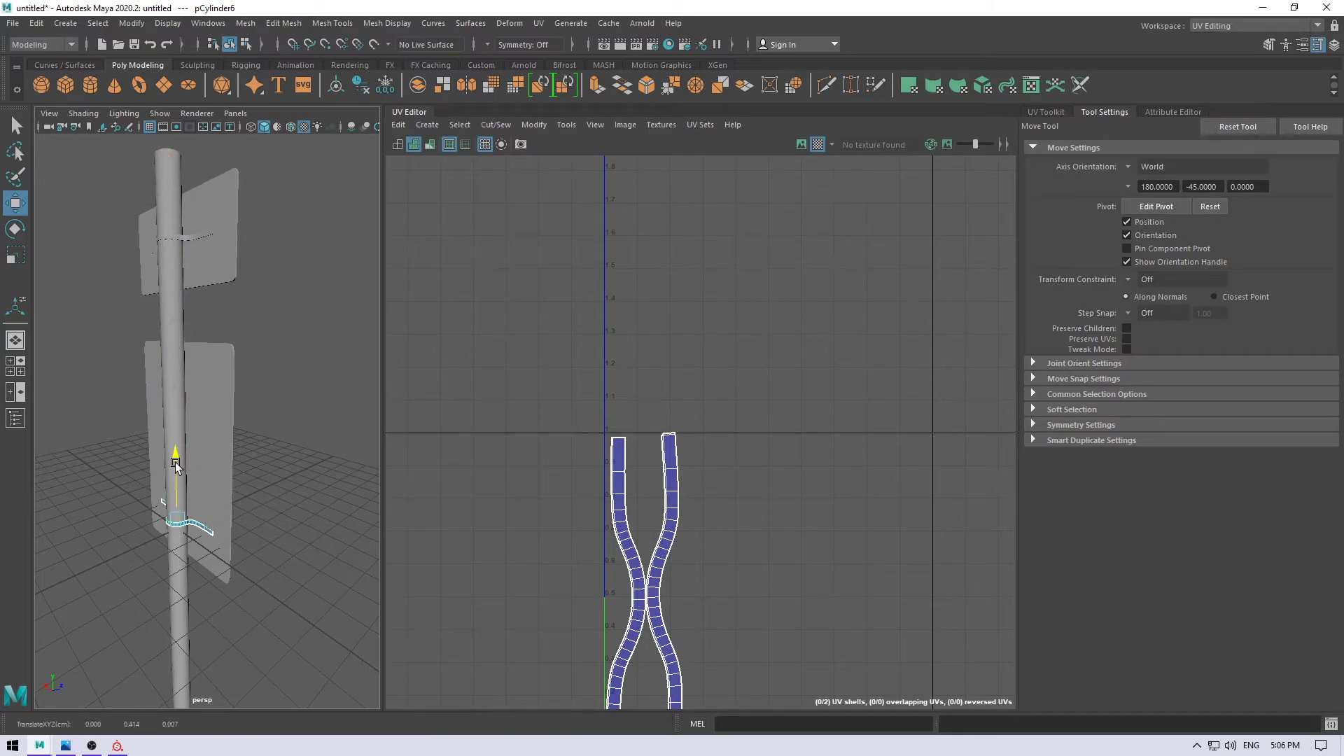
# - Undo the ring move, try repositioning the upper ring, and undo again
pyautogui.moveTo(229, 451)
pyautogui.keyDown('alt'); pyautogui.mouseDown(button='right')
pyautogui.moveTo(254, 425)
pyautogui.moveTo(266, 544)
pyautogui.moveTo(200, 389)
pyautogui.moveTo(246, 430)
pyautogui.moveTo(259, 471)
pyautogui.mouseUp(button='right'); pyautogui.keyUp('alt')
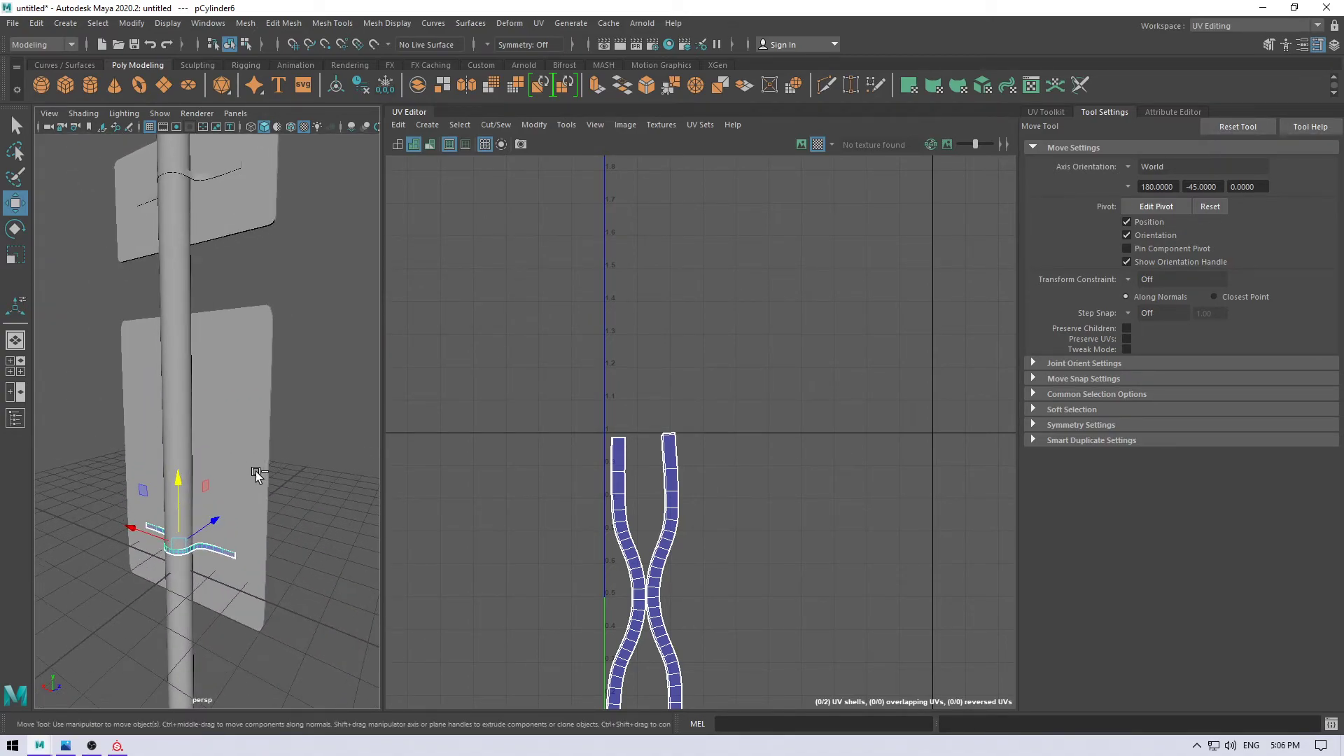
pyautogui.hotkey('ctrl', 'z')
pyautogui.hotkey('ctrl', 'z')
pyautogui.hotkey('ctrl', 'z')
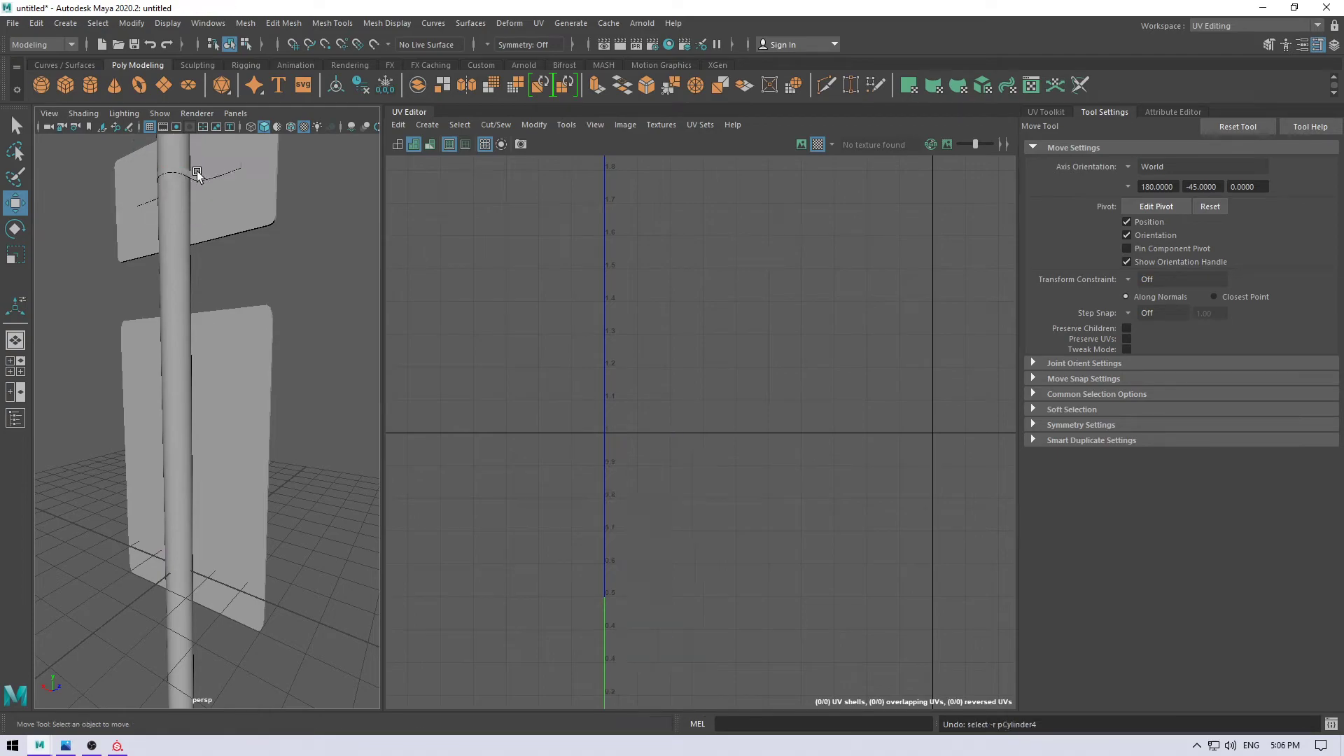
pyautogui.click(197, 174)
pyautogui.moveTo(174, 143)
pyautogui.mouseDown()
pyautogui.moveTo(181, 384)
pyautogui.moveTo(66, 363)
pyautogui.mouseUp()
pyautogui.hotkey('ctrl', 'z')
# - Select all signpost pieces and combine them into one mesh, pCylinder7
pyautogui.scroll(-5, 184, 485)
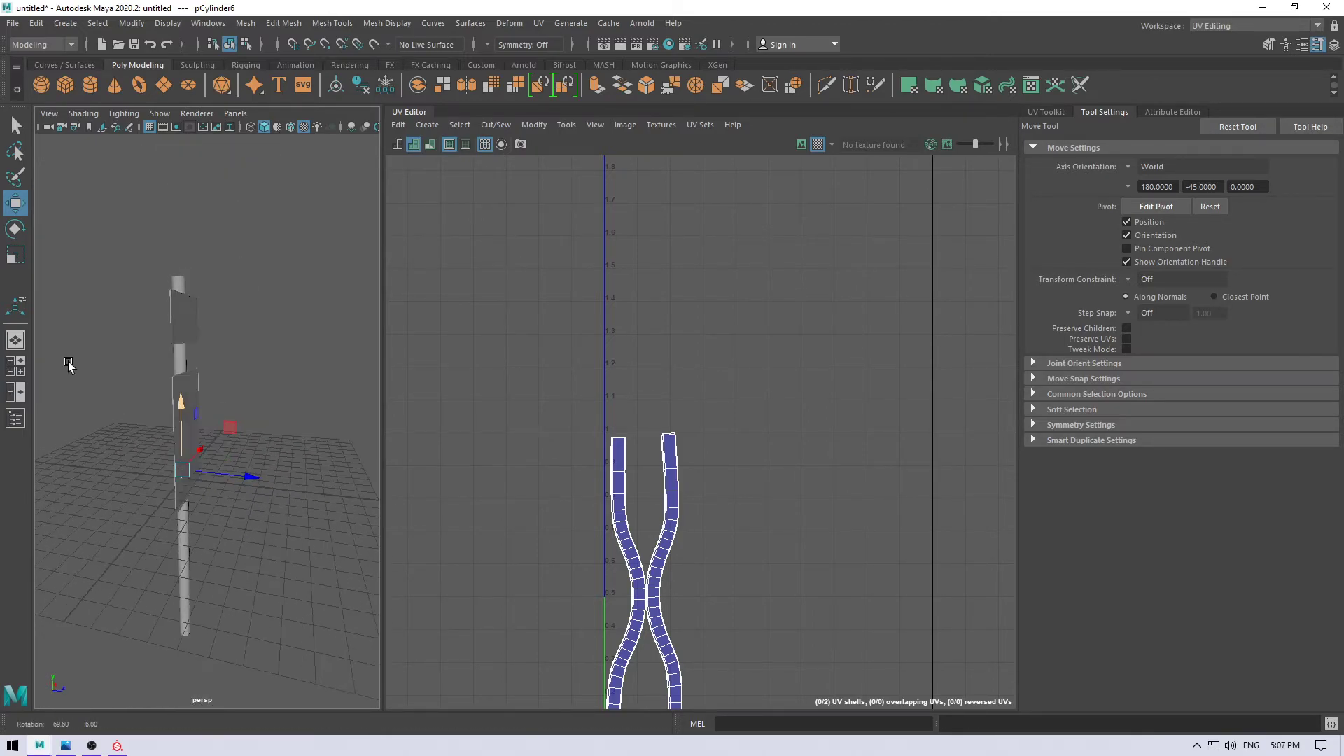
pyautogui.moveTo(66, 363)
pyautogui.keyDown('alt'); pyautogui.mouseDown(button='right')
pyautogui.moveTo(143, 395)
pyautogui.moveTo(126, 345)
pyautogui.mouseUp(button='right'); pyautogui.keyUp('alt')
pyautogui.keyDown('alt'); pyautogui.moveTo(126, 345); pyautogui.dragTo(133, 300); pyautogui.keyUp('alt')
pyautogui.keyDown('alt'); pyautogui.moveTo(133, 300); pyautogui.dragTo(210, 444, button='right'); pyautogui.keyUp('alt')
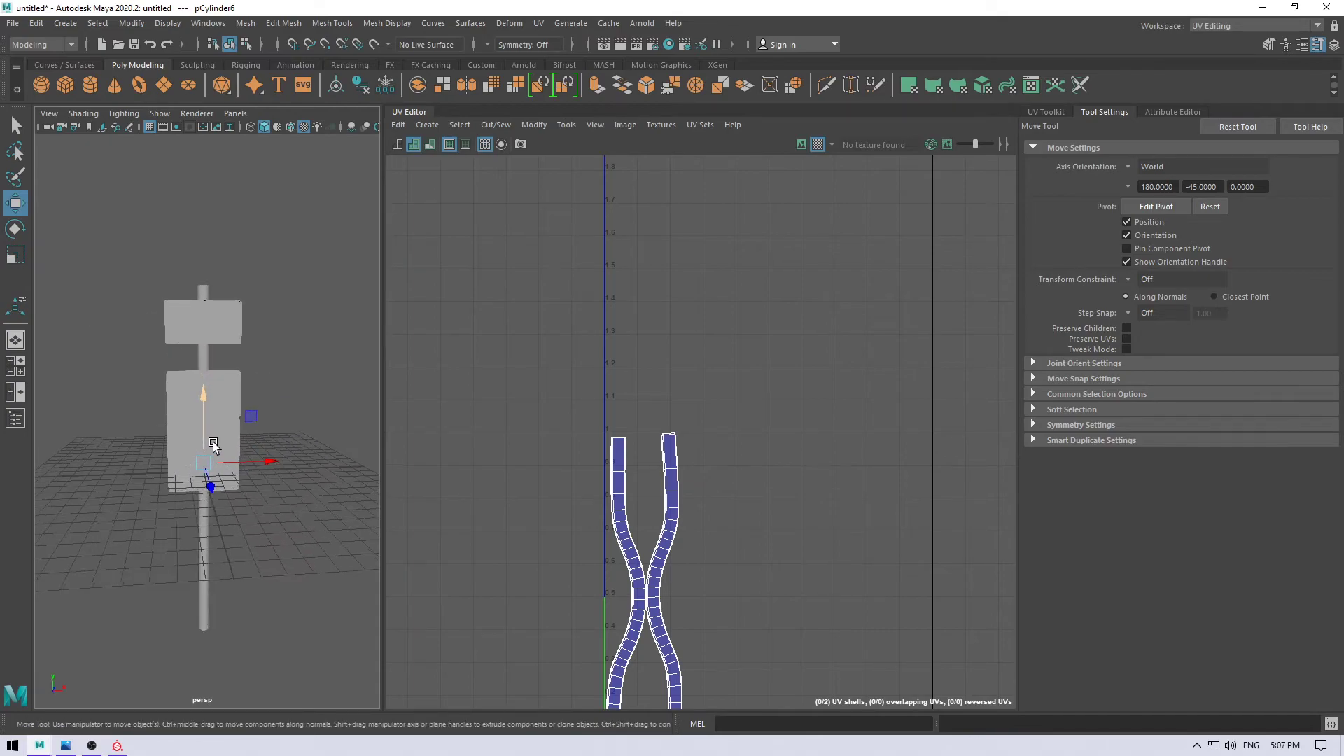
pyautogui.keyDown('alt'); pyautogui.moveTo(210, 444); pyautogui.dragTo(226, 334); pyautogui.keyUp('alt')
pyautogui.keyDown('alt'); pyautogui.moveTo(236, 287); pyautogui.dragTo(299, 334); pyautogui.keyUp('alt')
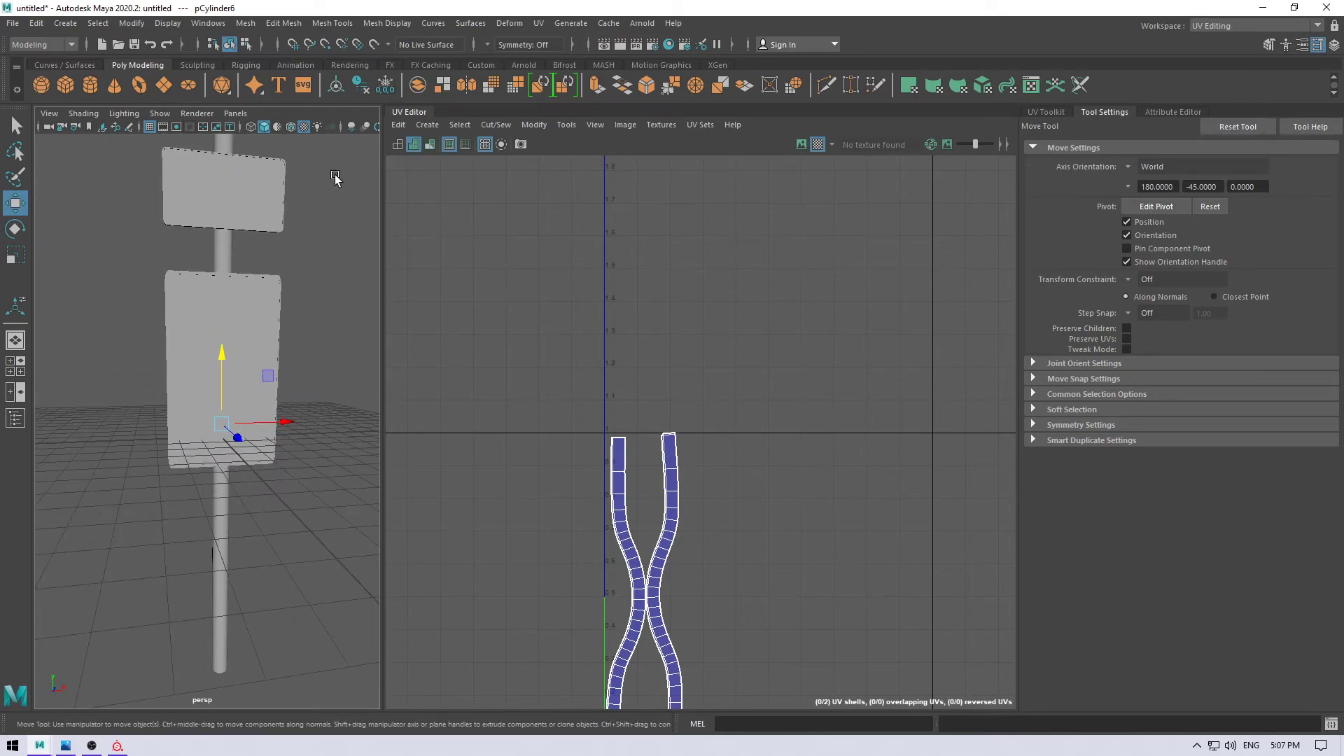
pyautogui.moveTo(335, 175); pyautogui.dragTo(169, 682)
pyautogui.keyDown('shift'); pyautogui.moveTo(289, 278); pyautogui.dragTo(261, 572, button='right'); pyautogui.keyUp('shift')
# - Lay out all 15 of pCylinder7's UV shells in a non-overlapping row along the bottom
pyautogui.press('f')
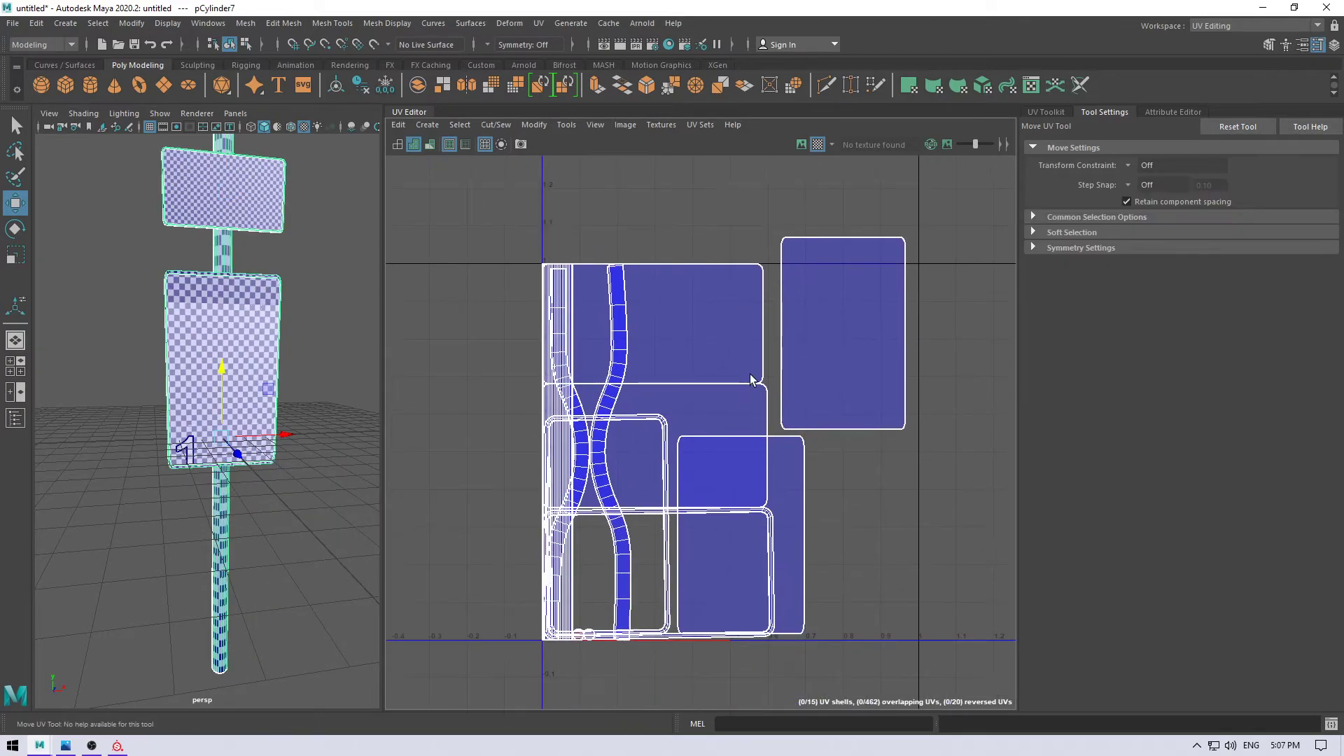
pyautogui.moveTo(747, 308); pyautogui.dragTo(666, 299, button='right')
pyautogui.moveTo(931, 276); pyautogui.dragTo(476, 602)
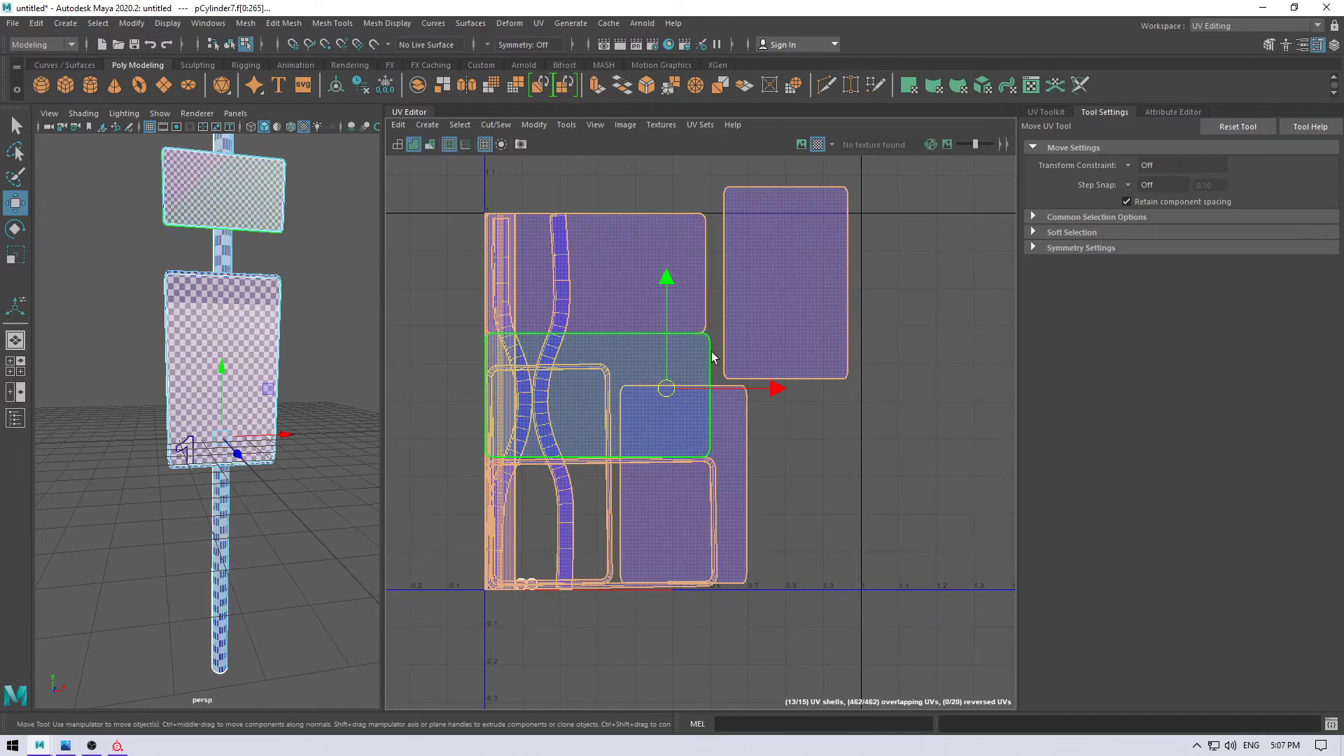
pyautogui.keyDown('shift'); pyautogui.moveTo(747, 320); pyautogui.dragTo(605, 376, button='right'); pyautogui.keyUp('shift')
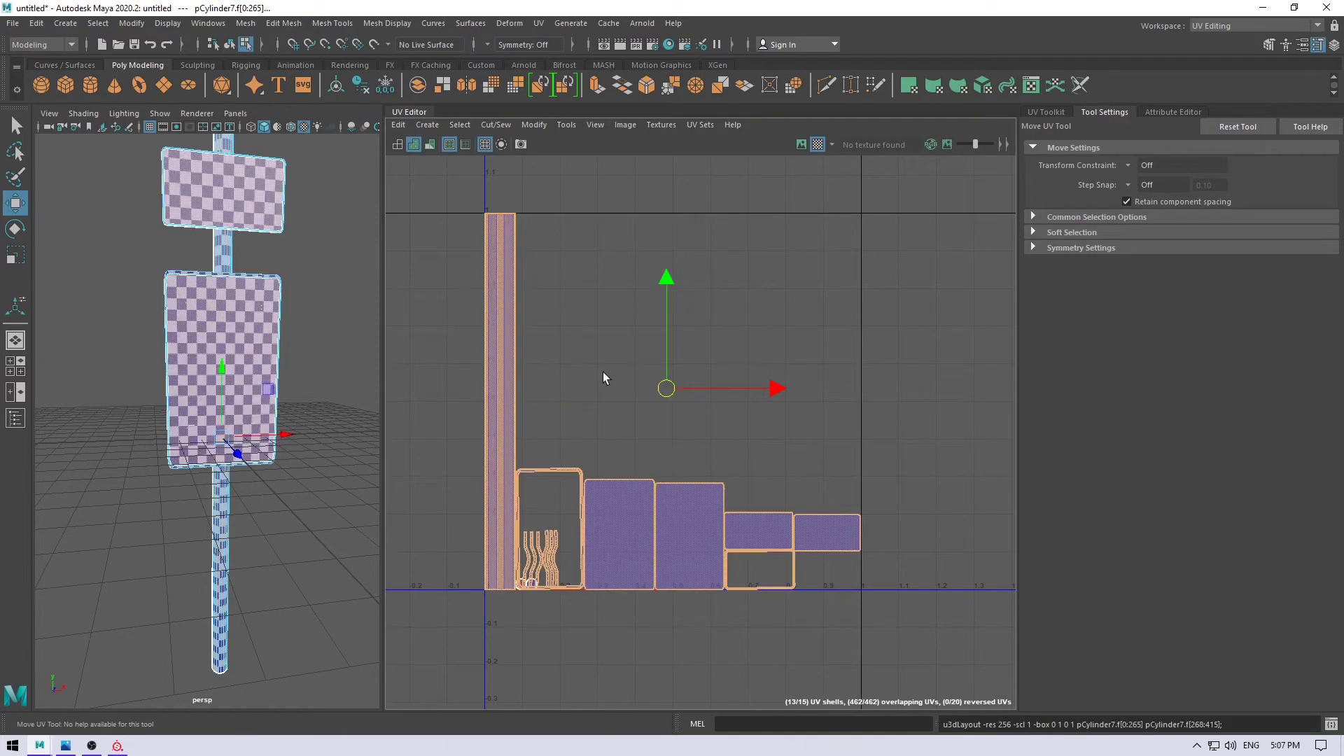
pyautogui.press('f')
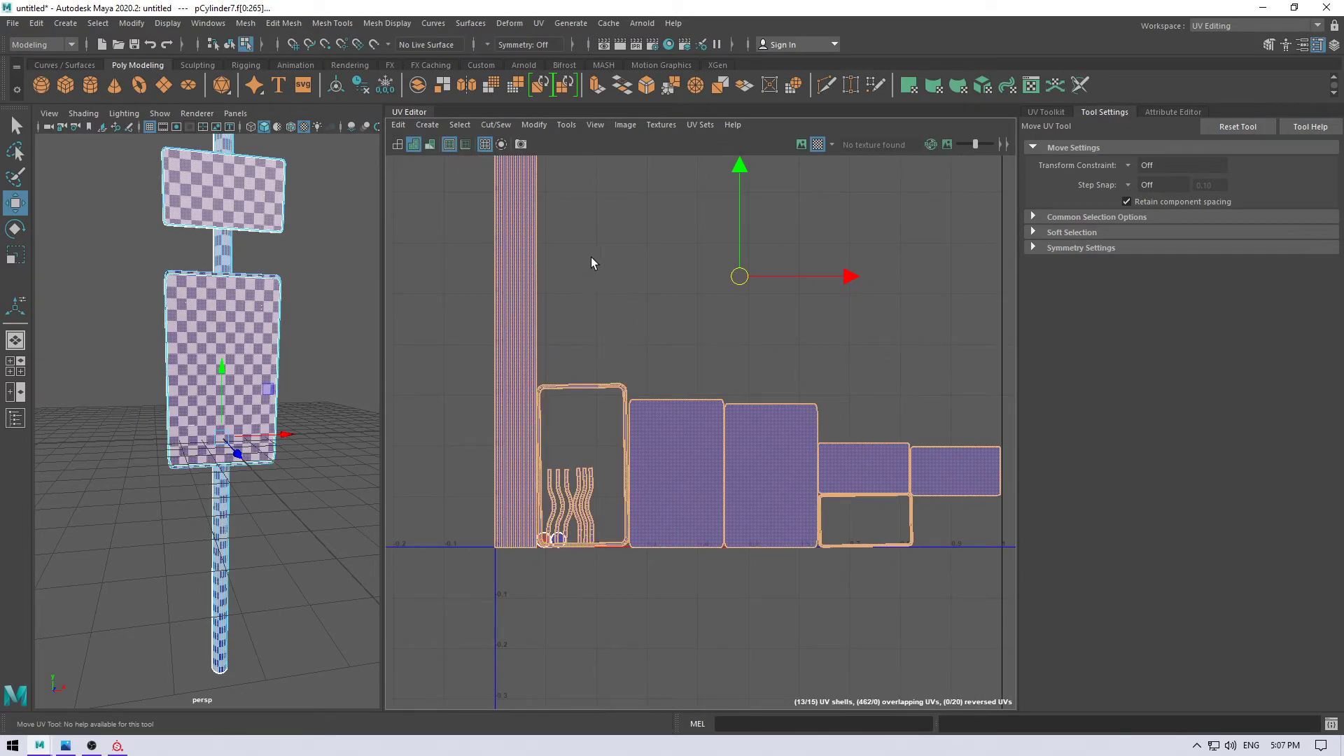
pyautogui.click(632, 252)
# - Move the two circle cap shells up above the wavy collar strips
pyautogui.scroll(5, 605, 437)
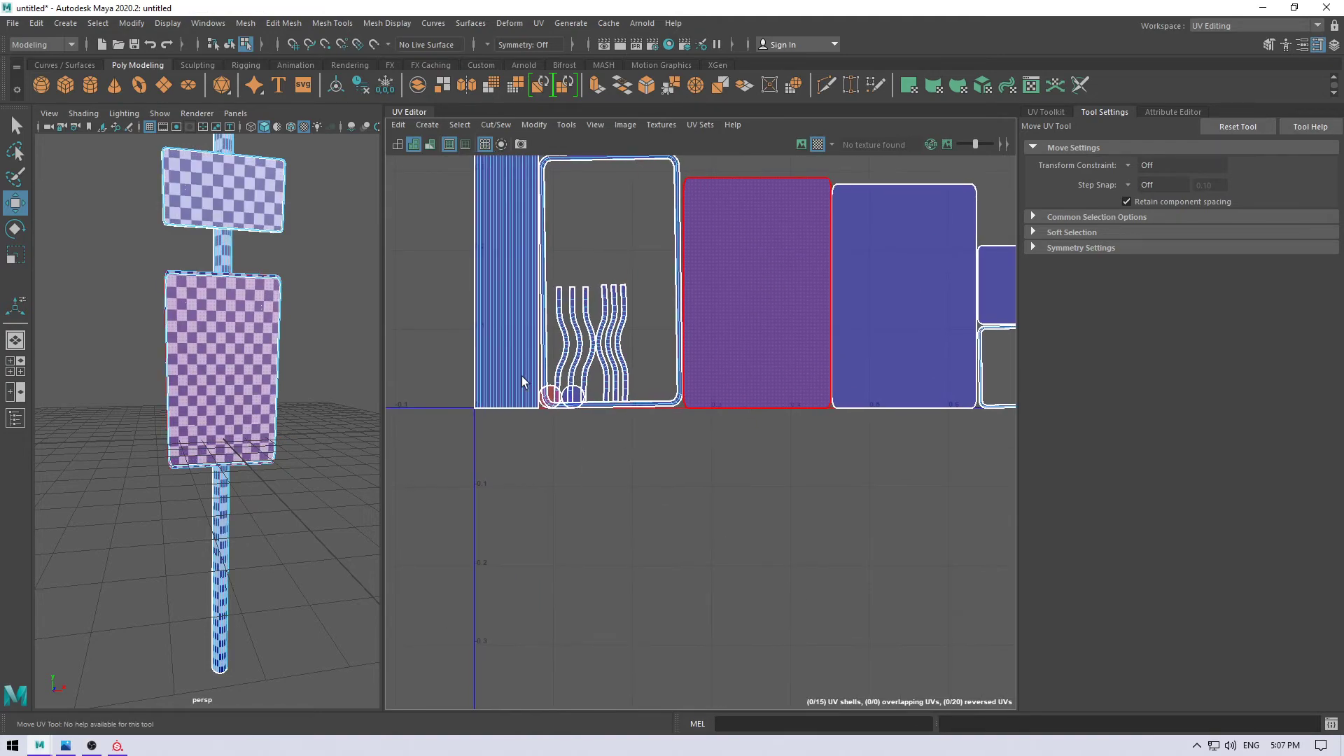
pyautogui.click(583, 419)
pyautogui.keyDown('shift'); pyautogui.click(655, 402); pyautogui.keyUp('shift')
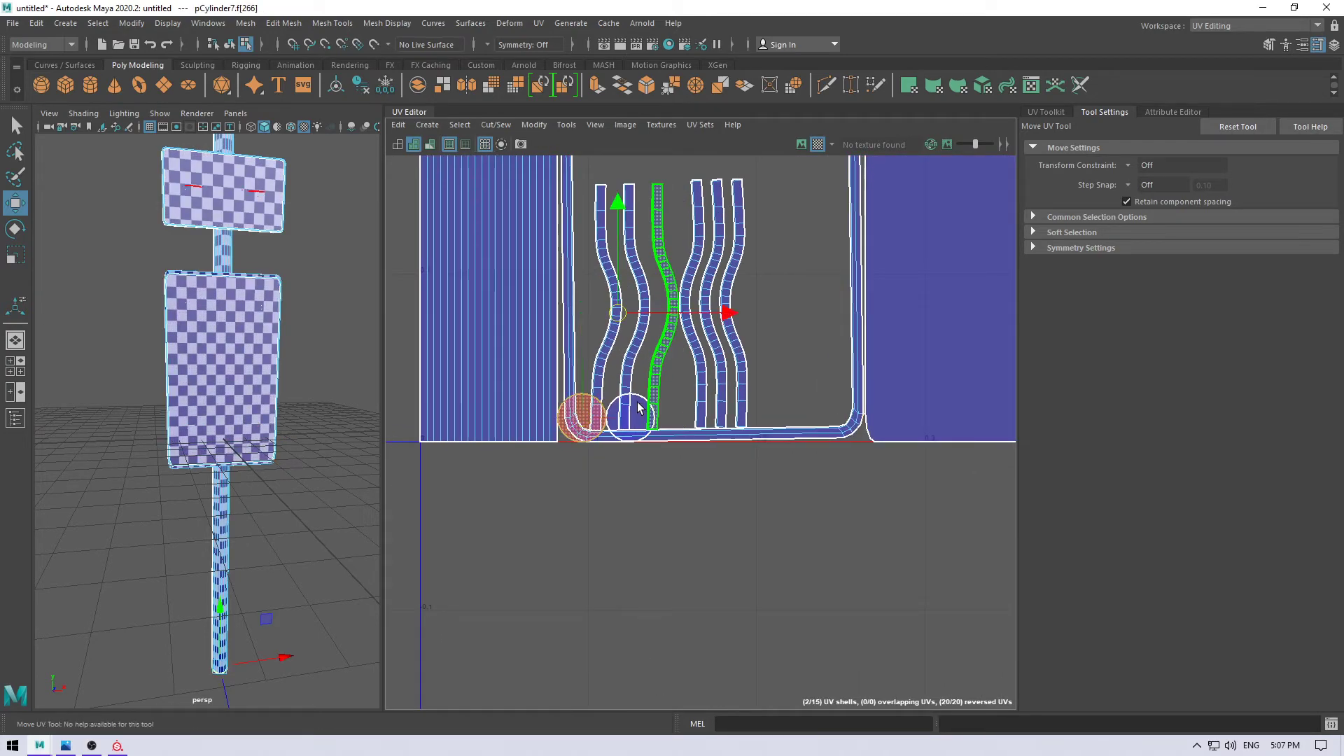
pyautogui.keyDown('shift'); pyautogui.click(654, 402); pyautogui.keyUp('shift')
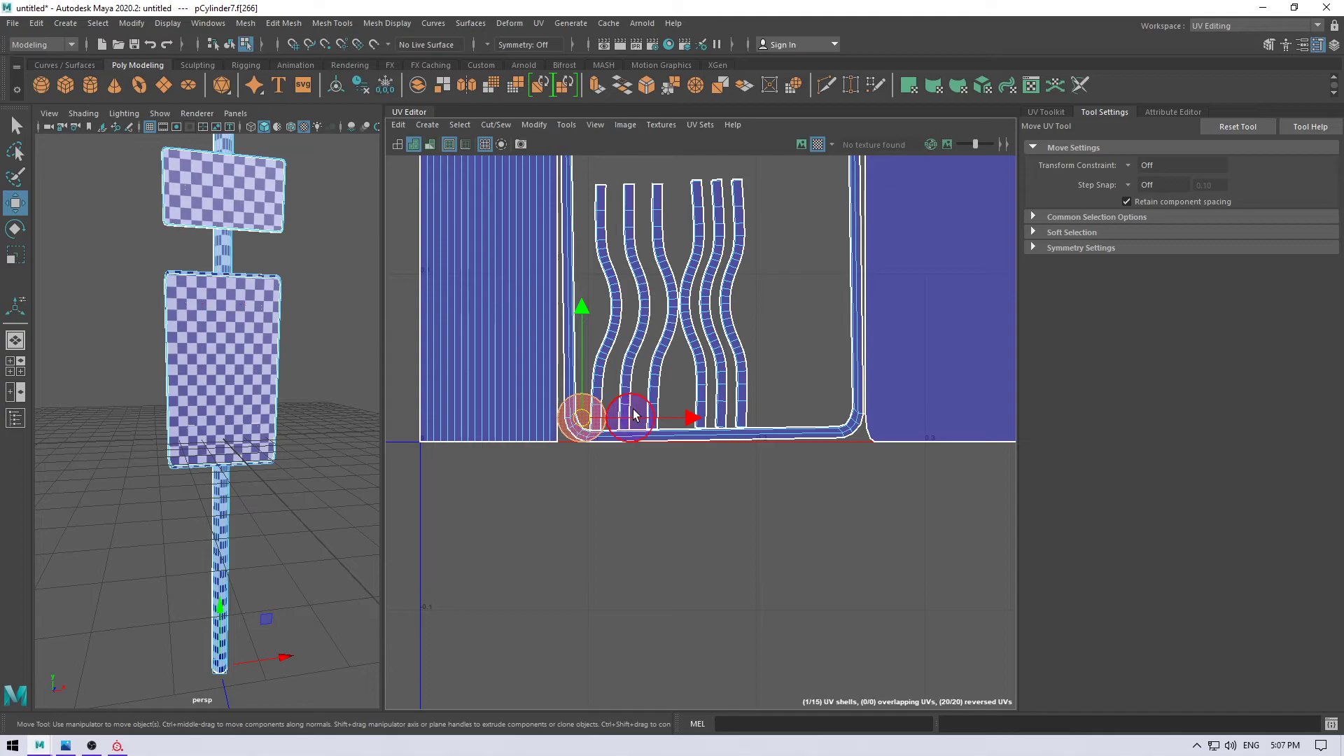
pyautogui.keyDown('shift'); pyautogui.click(627, 413); pyautogui.keyUp('shift')
pyautogui.keyDown('alt'); pyautogui.moveTo(674, 434); pyautogui.dragTo(619, 637, button='middle'); pyautogui.keyUp('alt')
pyautogui.moveTo(555, 614); pyautogui.dragTo(585, 295)
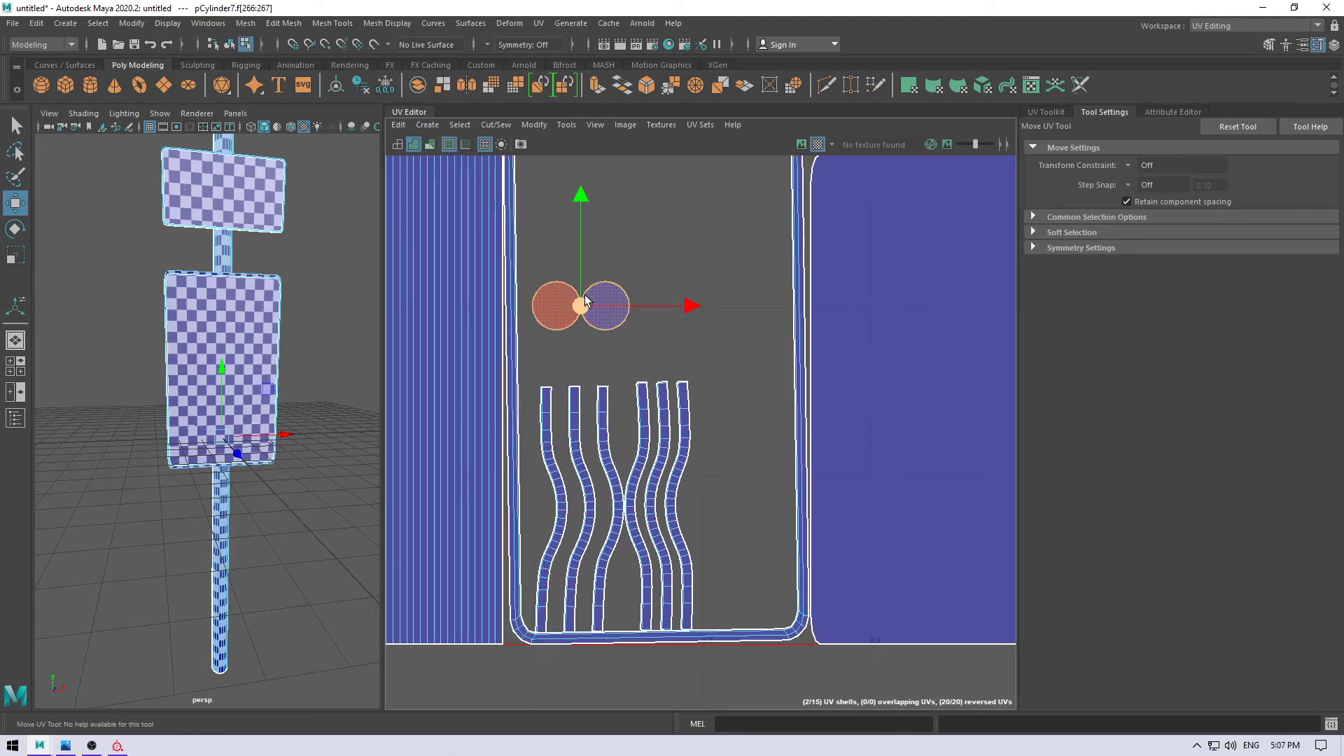
pyautogui.click(567, 276)
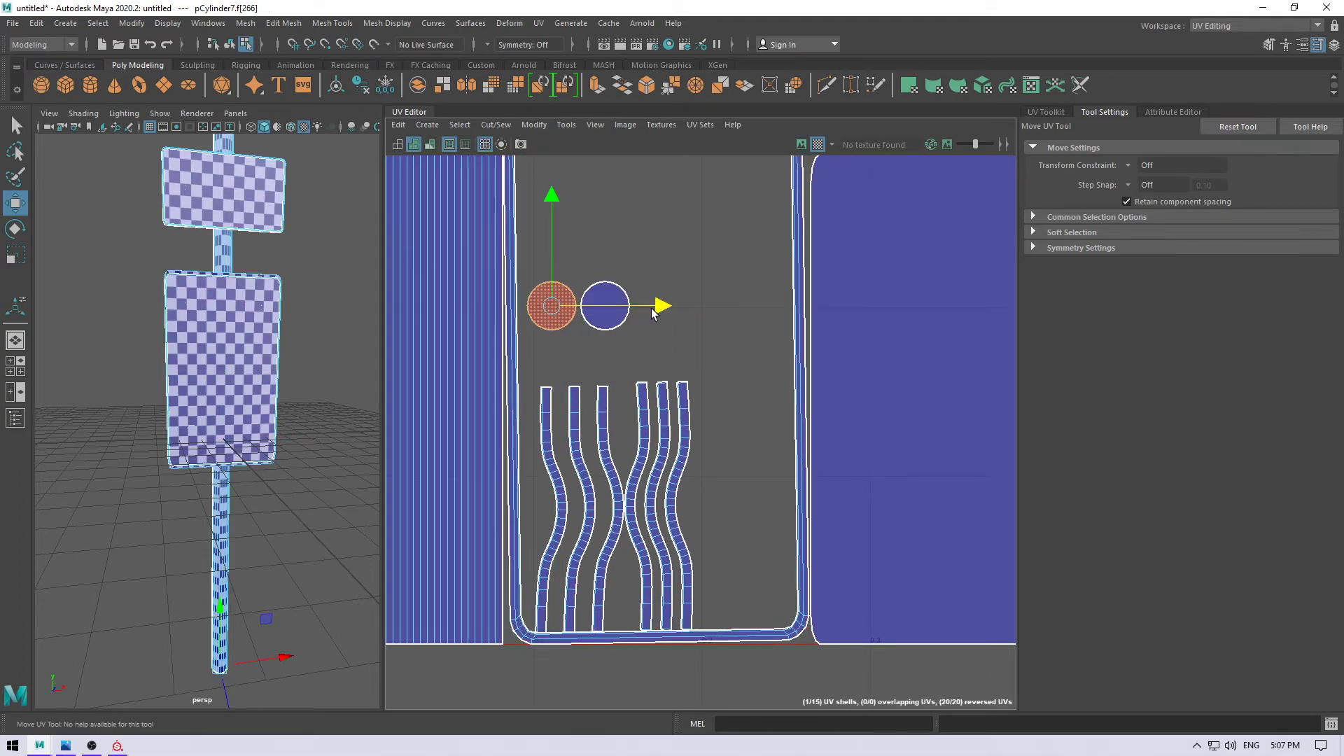
# - Flip the reversed circle shell so no UVs are reversed, then review the whole row
pyautogui.click(535, 125)
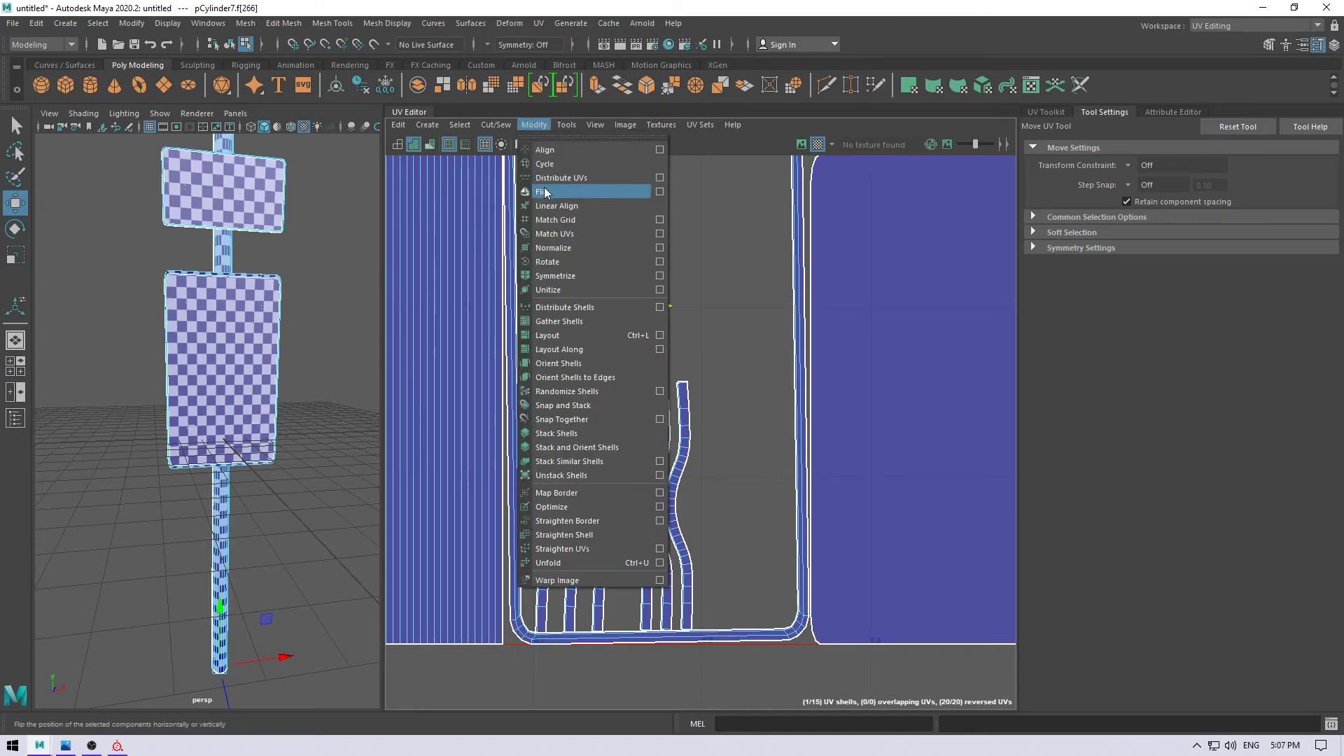
pyautogui.click(547, 335)
pyautogui.keyDown('alt'); pyautogui.moveTo(768, 384); pyautogui.dragTo(570, 310, button='middle'); pyautogui.keyUp('alt')
pyautogui.keyDown('alt'); pyautogui.moveTo(914, 467); pyautogui.dragTo(799, 393, button='middle'); pyautogui.keyUp('alt')
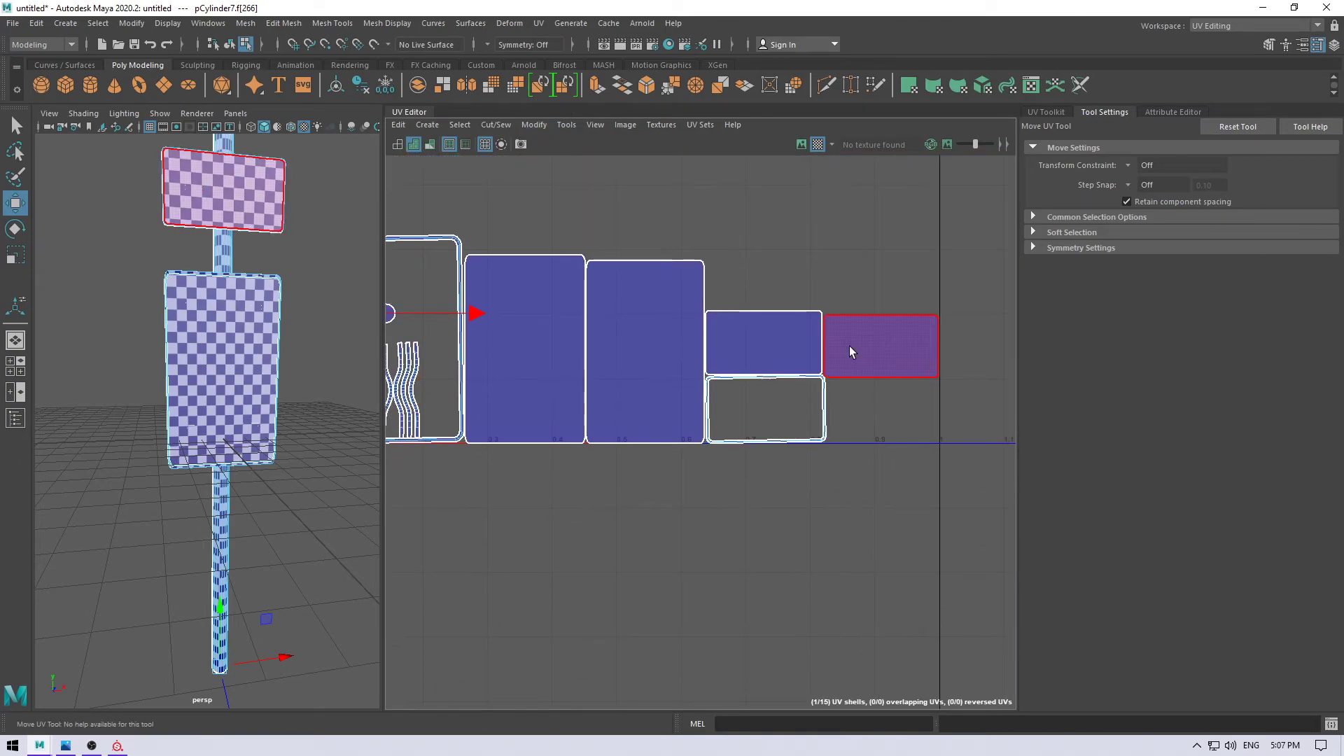
pyautogui.scroll(-2, 637, 402)
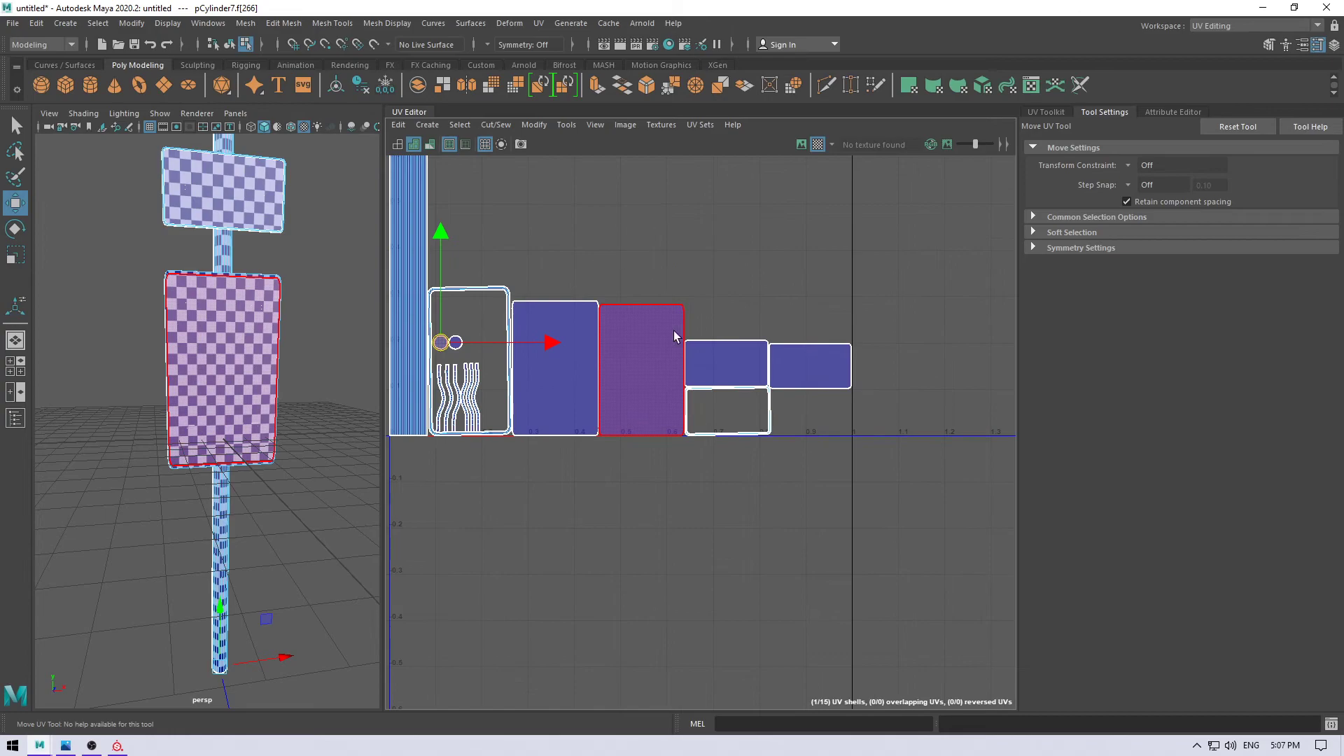
pyautogui.keyDown('alt'); pyautogui.moveTo(673, 330); pyautogui.dragTo(834, 528, button='middle'); pyautogui.keyUp('alt')
pyautogui.keyDown('alt'); pyautogui.moveTo(664, 575); pyautogui.dragTo(674, 506, button='middle'); pyautogui.keyUp('alt')
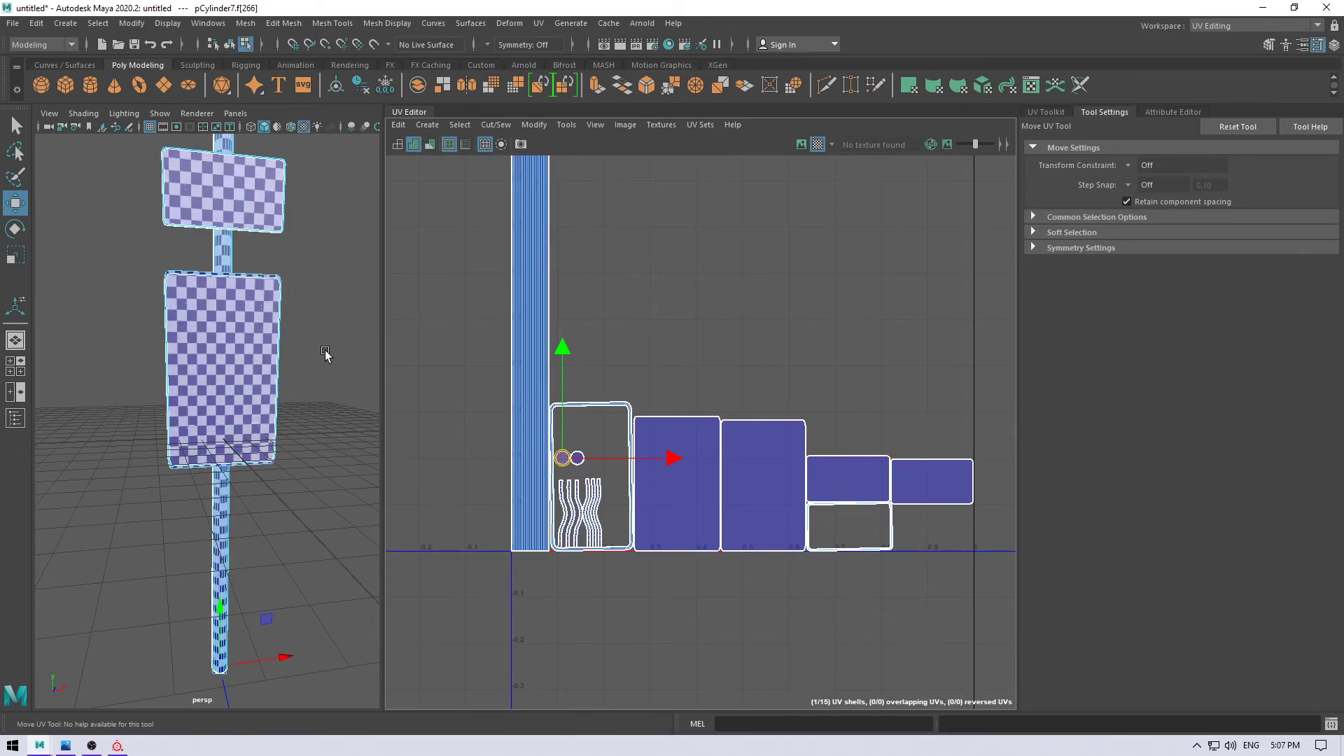
pyautogui.moveTo(325, 355); pyautogui.dragTo(343, 319, button='right')
pyautogui.scroll(3, 657, 367)
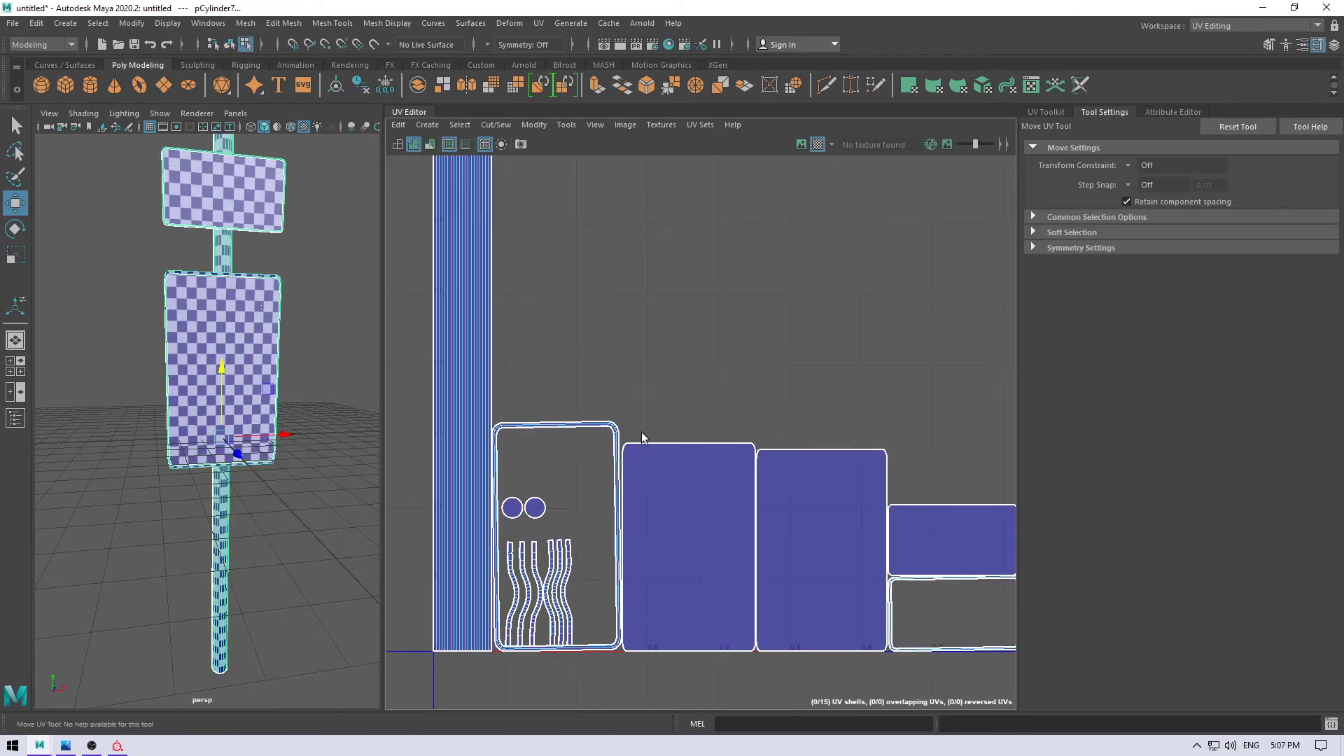
# - Stack the large board shells vertically, closing the gap between them
pyautogui.click(672, 469)
pyautogui.click(784, 514)
pyautogui.moveTo(819, 550)
pyautogui.mouseDown()
pyautogui.moveTo(679, 315)
pyautogui.moveTo(687, 322)
pyautogui.mouseUp()
pyautogui.click(687, 545)
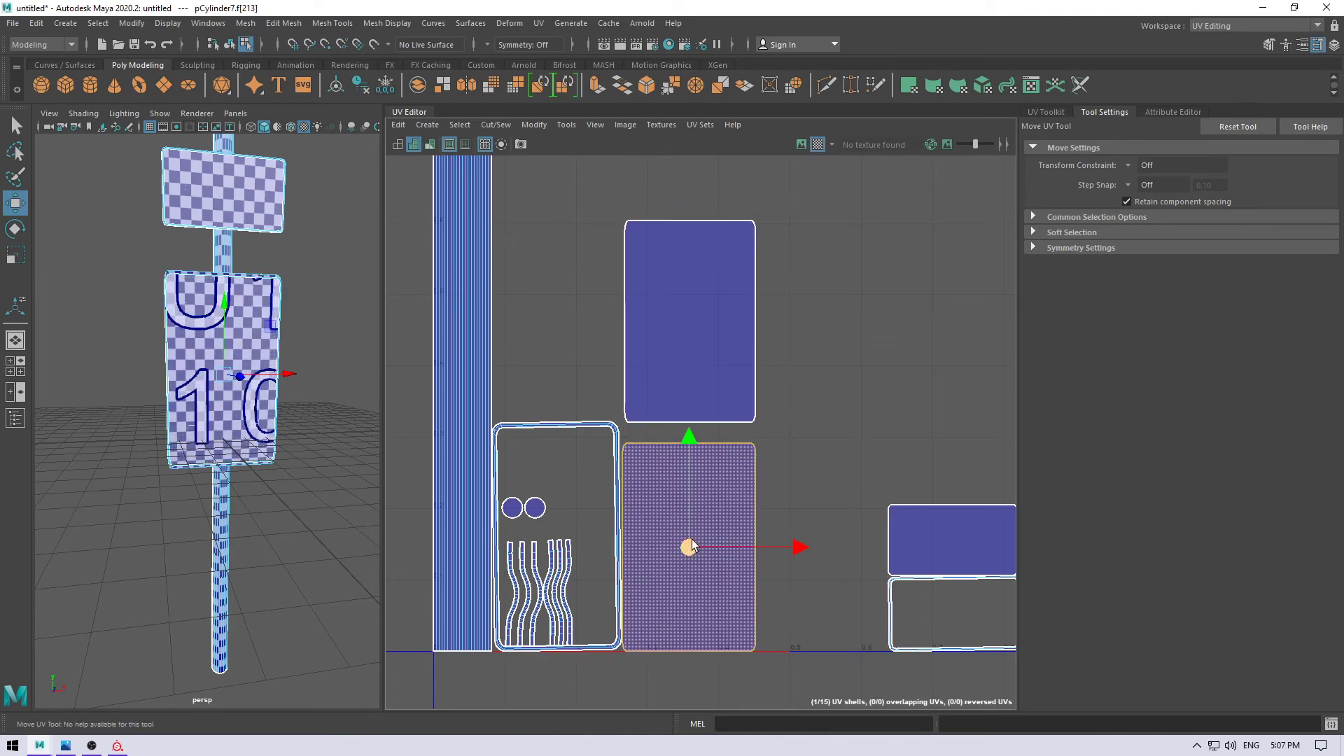
pyautogui.moveTo(805, 547); pyautogui.dragTo(818, 547)
pyautogui.moveTo(705, 440); pyautogui.dragTo(705, 428)
# - Nudge the frame shell holding the circles and strips slightly right and up
pyautogui.click(609, 514)
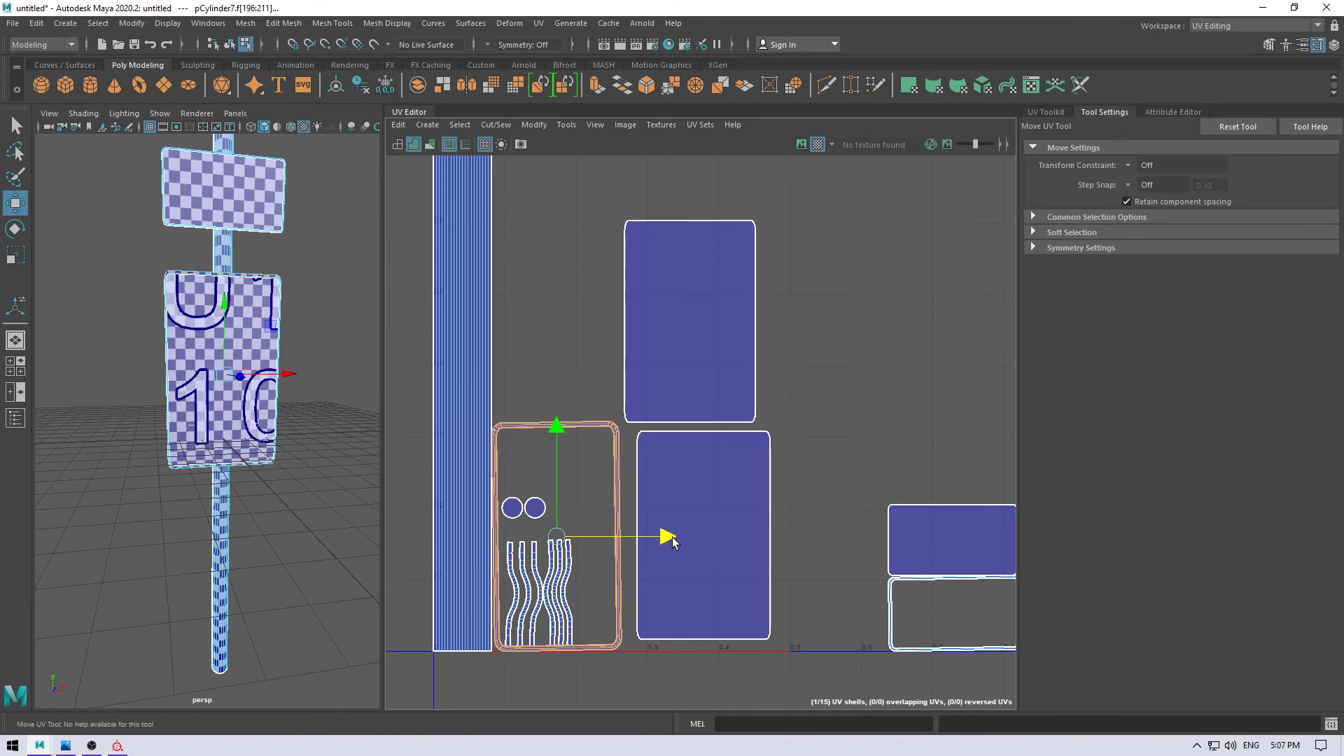
pyautogui.moveTo(666, 536); pyautogui.dragTo(671, 537)
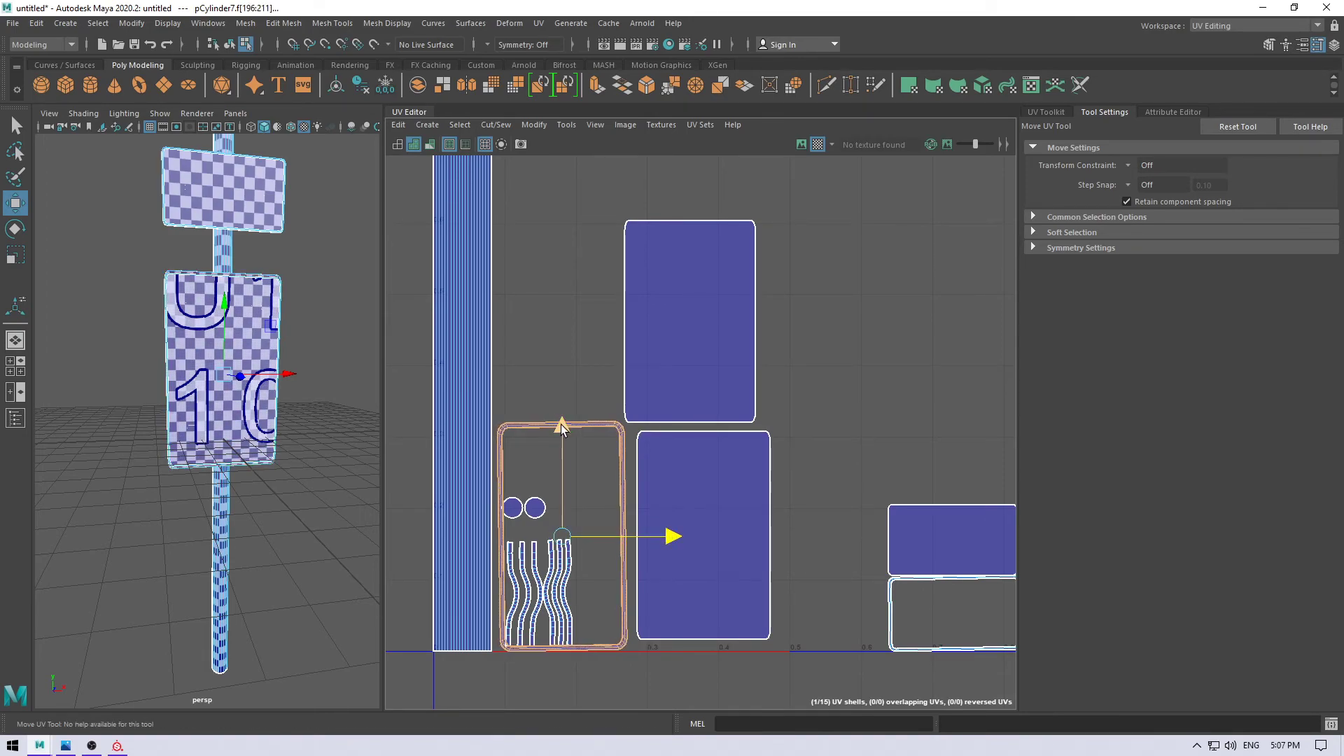
pyautogui.moveTo(562, 427); pyautogui.dragTo(562, 424)
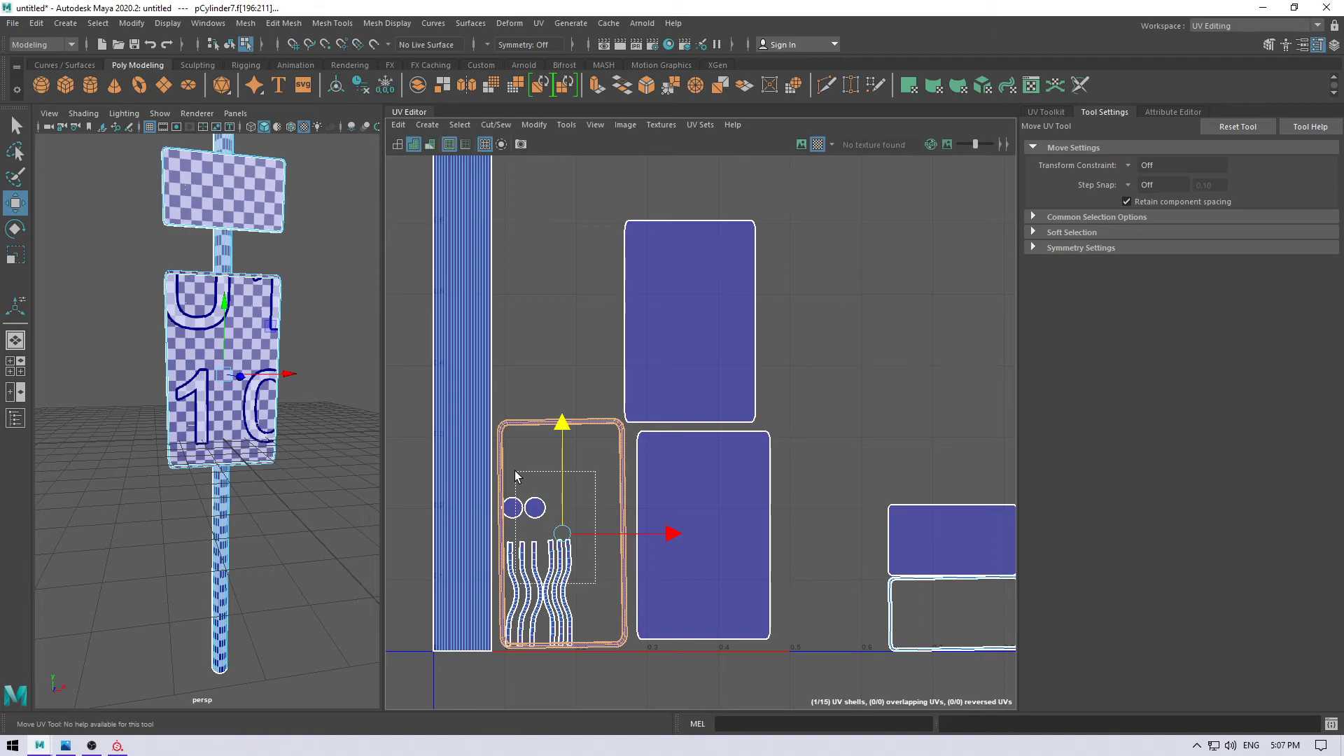
pyautogui.moveTo(514, 476); pyautogui.dragTo(511, 473)
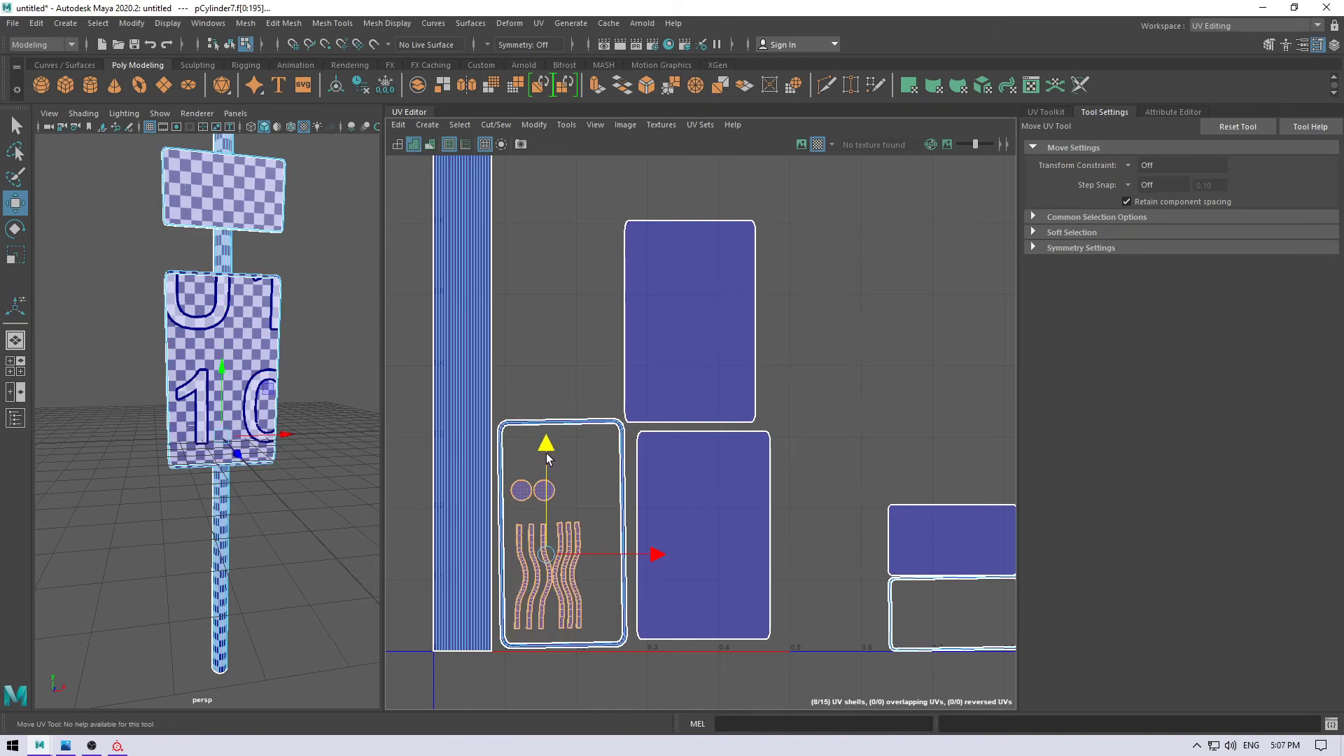
pyautogui.keyDown('alt'); pyautogui.moveTo(721, 444); pyautogui.dragTo(490, 399, button='middle'); pyautogui.keyUp('alt')
# - Stack the small sign's two face shells above its rim shell in a compact column
pyautogui.click(737, 517)
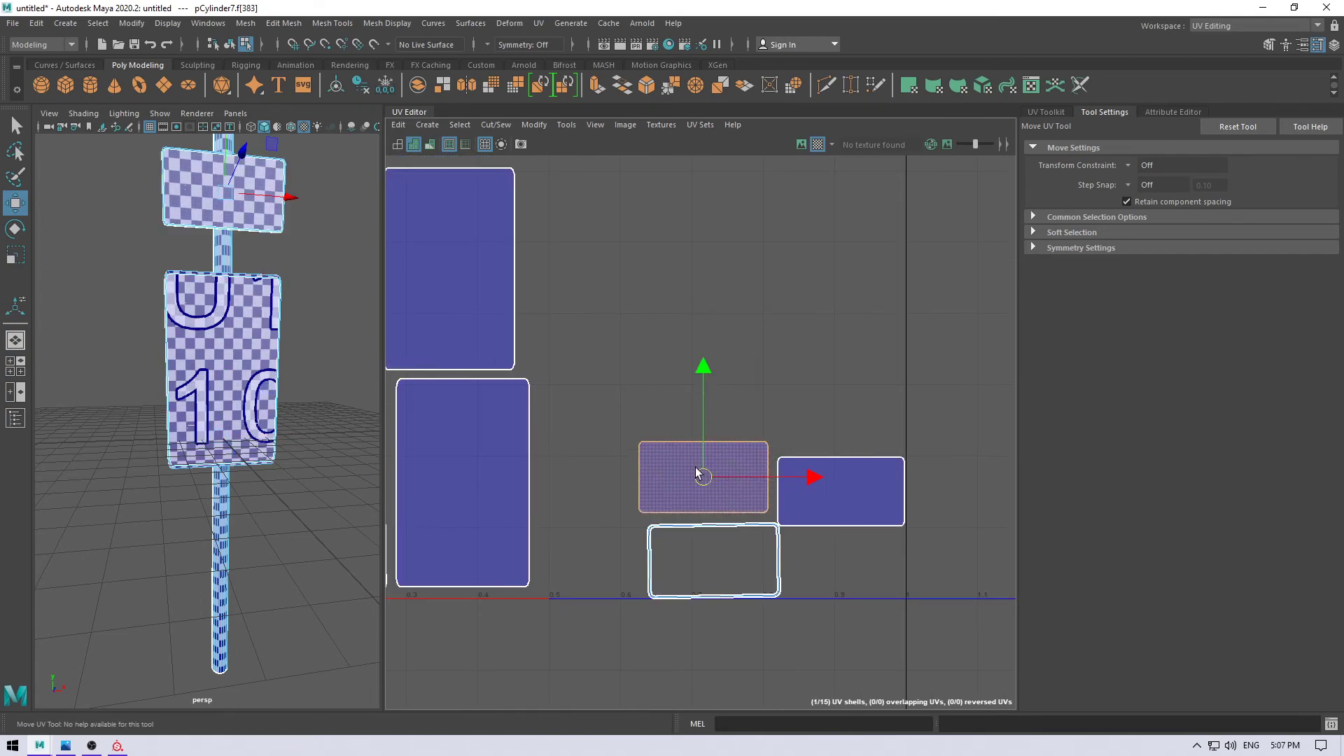
pyautogui.moveTo(712, 490); pyautogui.dragTo(608, 388)
pyautogui.click(806, 488)
pyautogui.moveTo(840, 489); pyautogui.dragTo(605, 462)
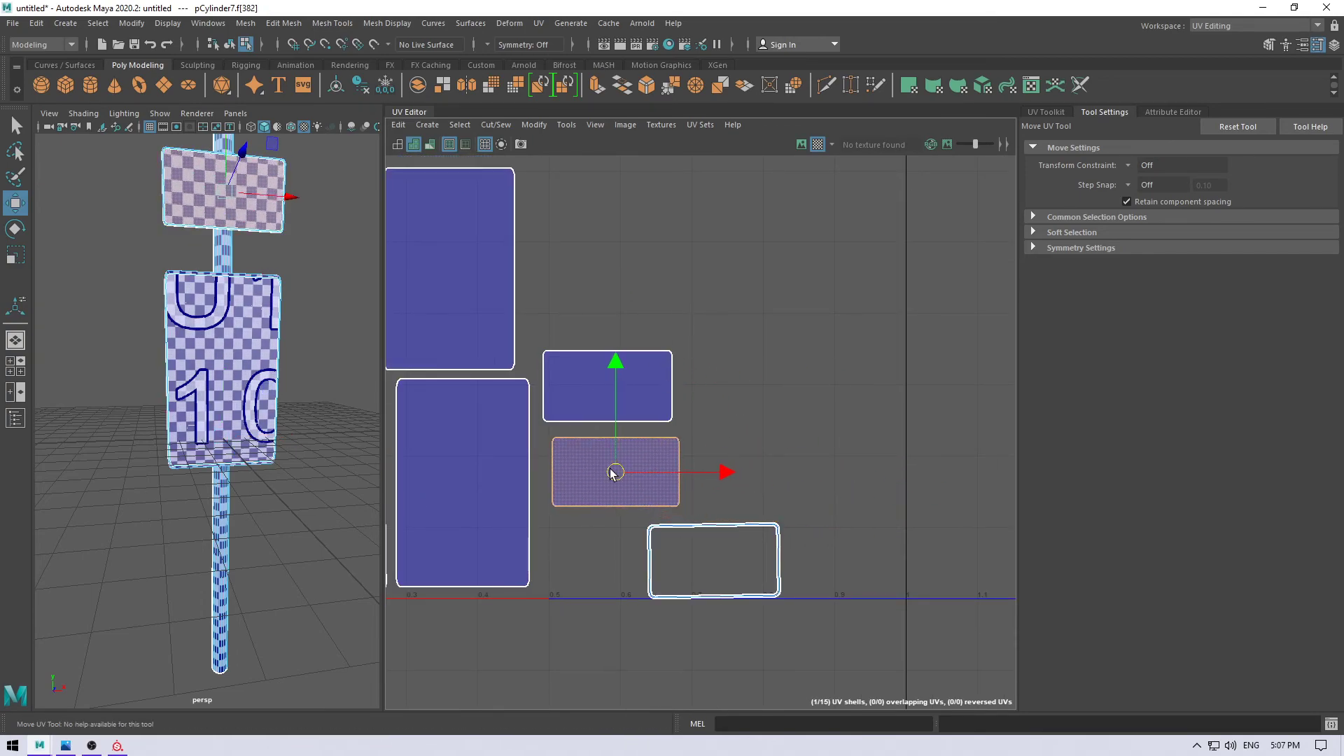
pyautogui.click(655, 539)
pyautogui.moveTo(714, 561); pyautogui.dragTo(614, 543)
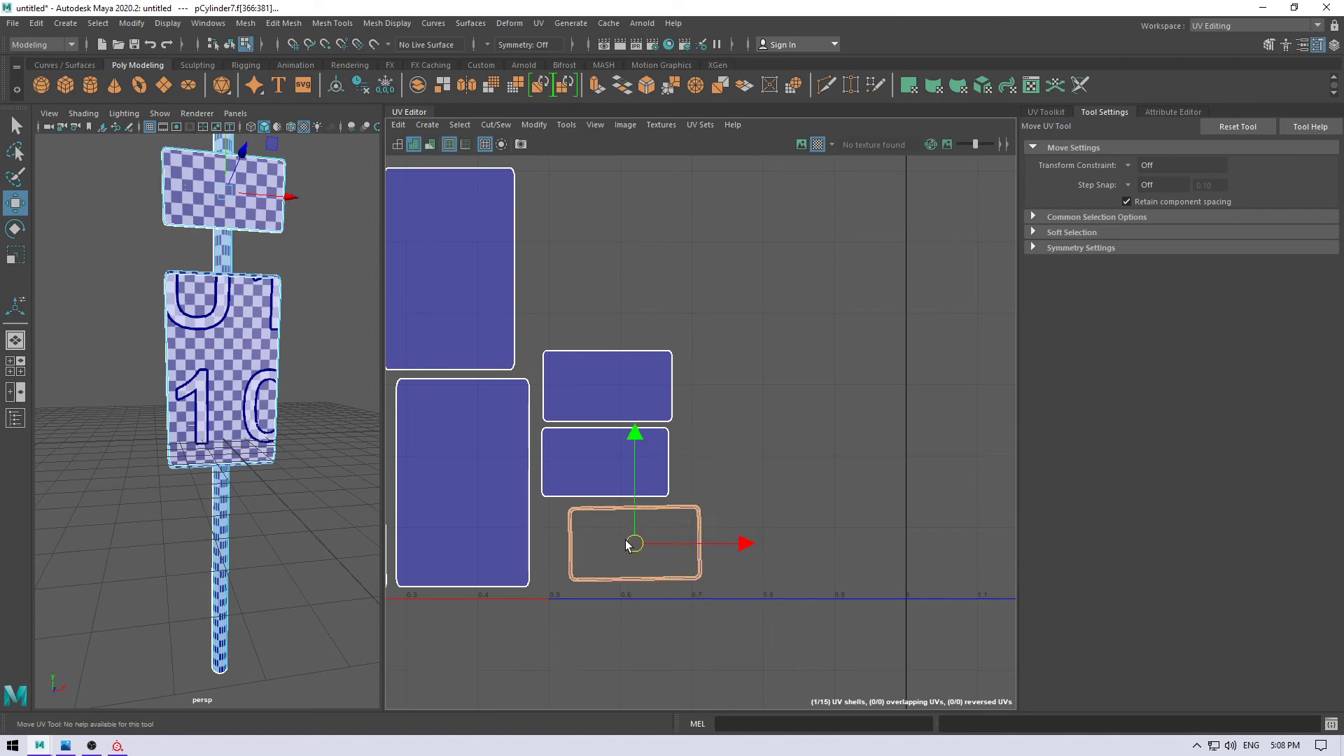
pyautogui.scroll(-5, 245, 518)
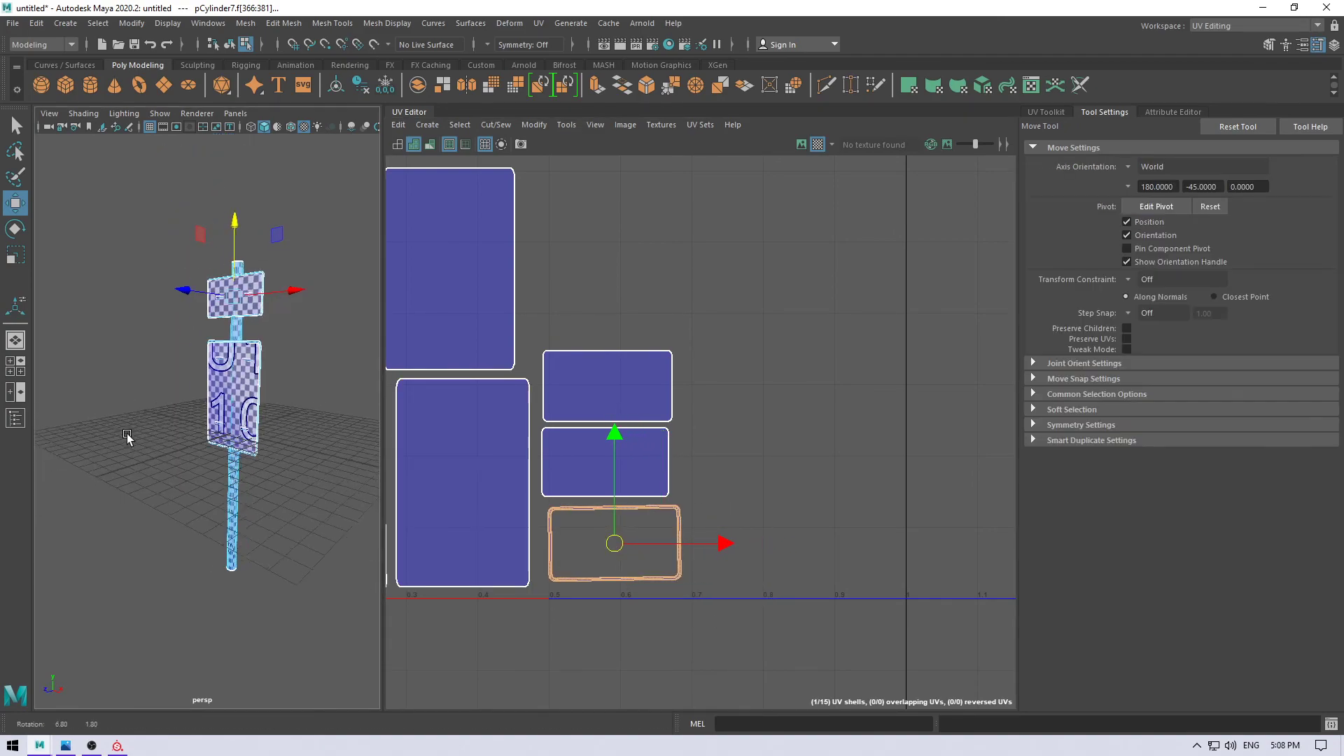
pyautogui.moveTo(225, 301); pyautogui.dragTo(292, 322, button='right')
pyautogui.click(262, 308)
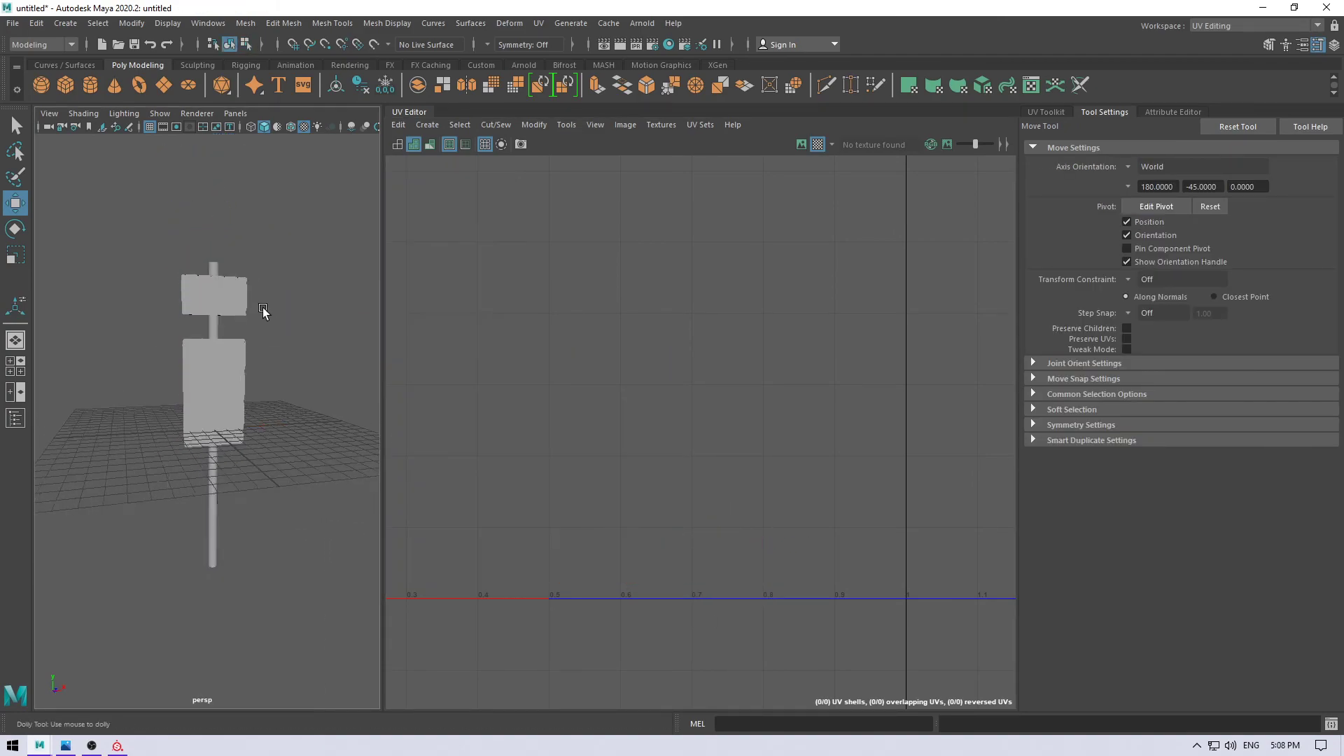
pyautogui.scroll(3, 291, 353)
pyautogui.click(242, 387)
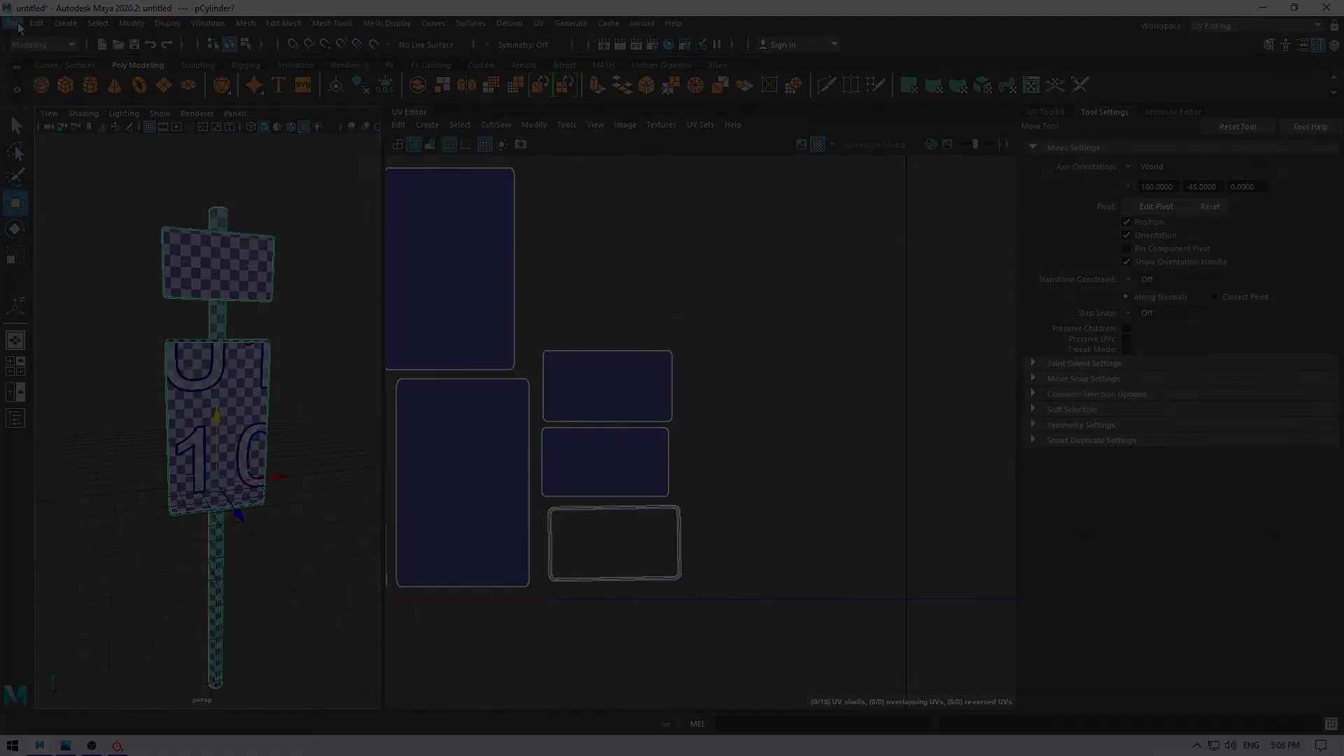